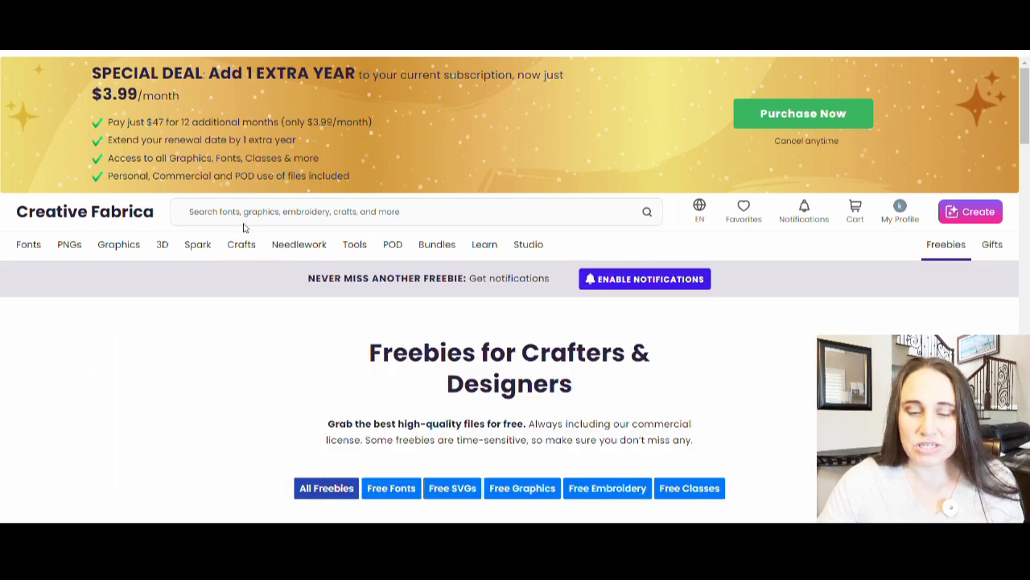
# Step: Open the Shapecloud generator and look over its word, shape, font and color options
pyautogui.moveTo(355, 245)
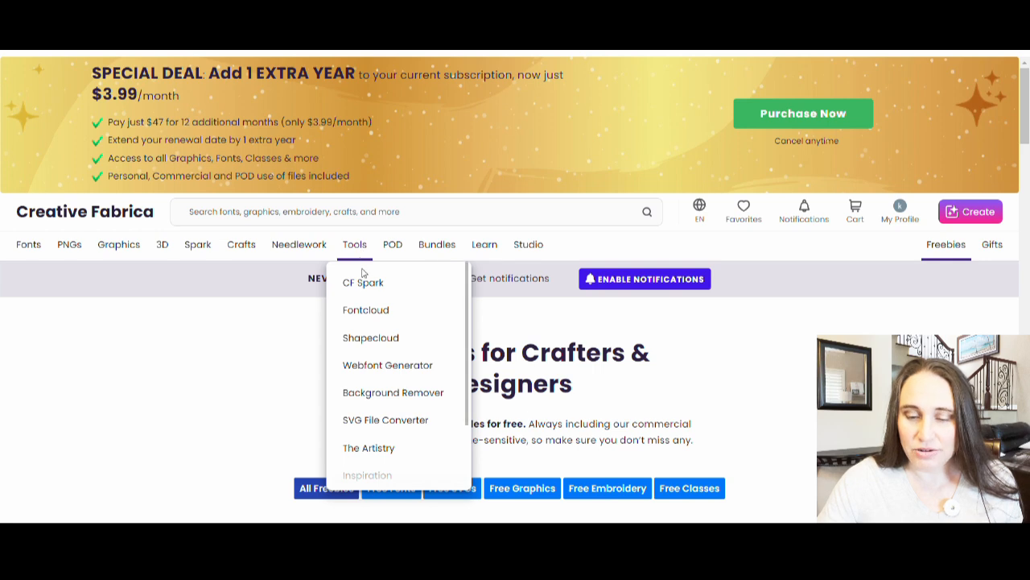
pyautogui.click(371, 339)
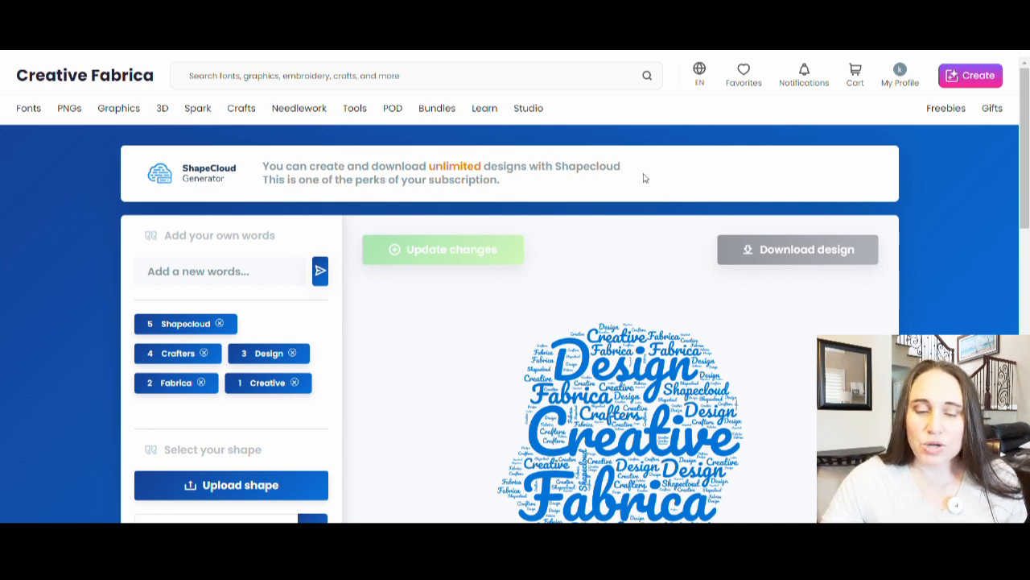
pyautogui.scroll(-1, 593, 233)
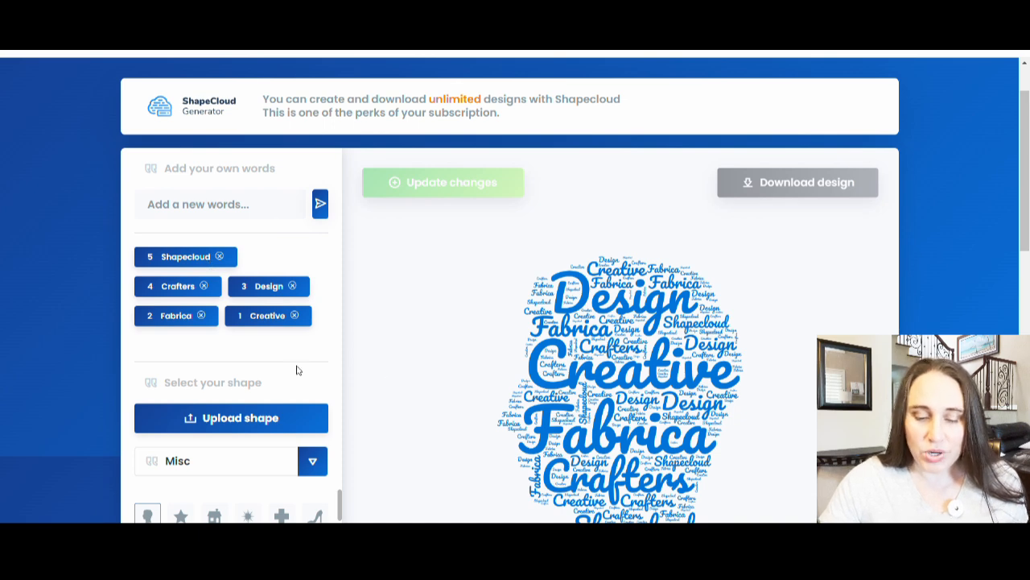
pyautogui.scroll(-2, 296, 364)
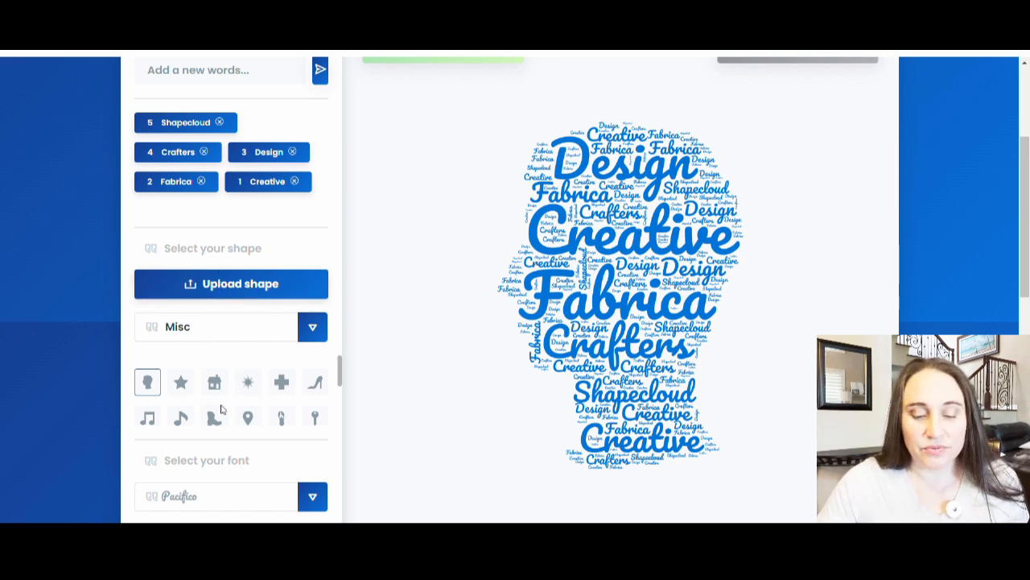
pyautogui.scroll(-3, 250, 402)
pyautogui.scroll(-2, 230, 478)
pyautogui.scroll(-3, 229, 451)
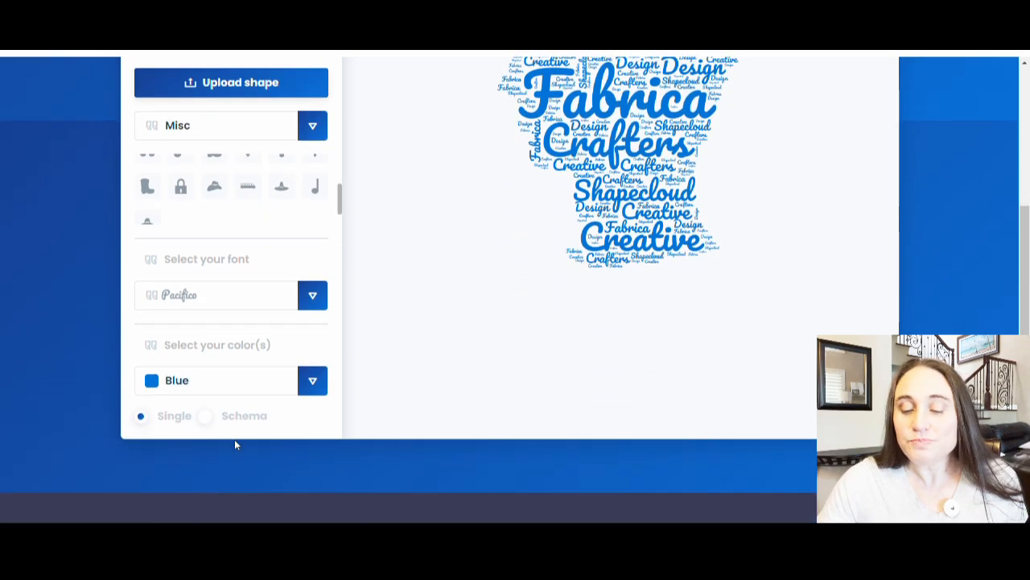
pyautogui.scroll(5, 609, 359)
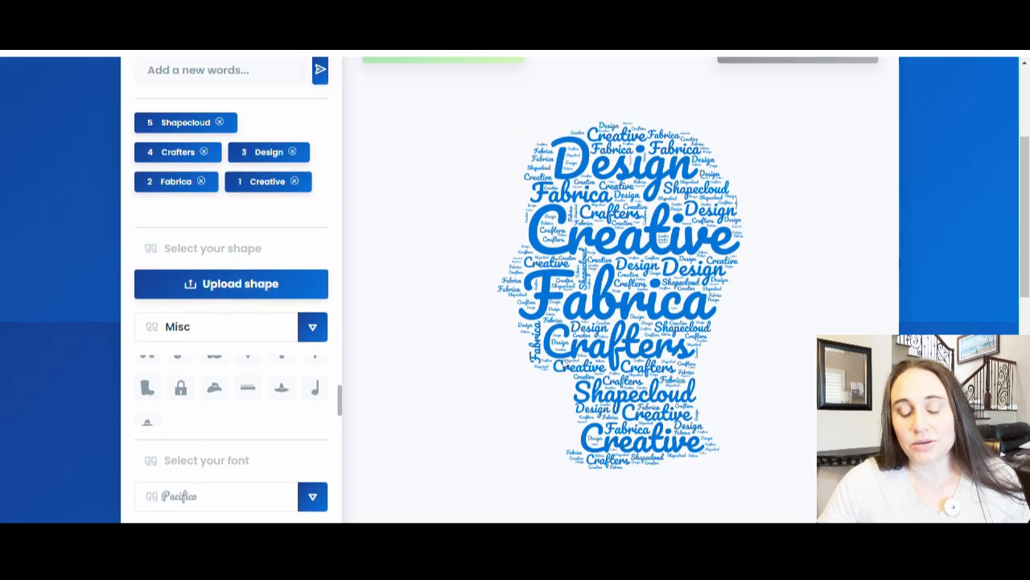
pyautogui.scroll(2, 564, 363)
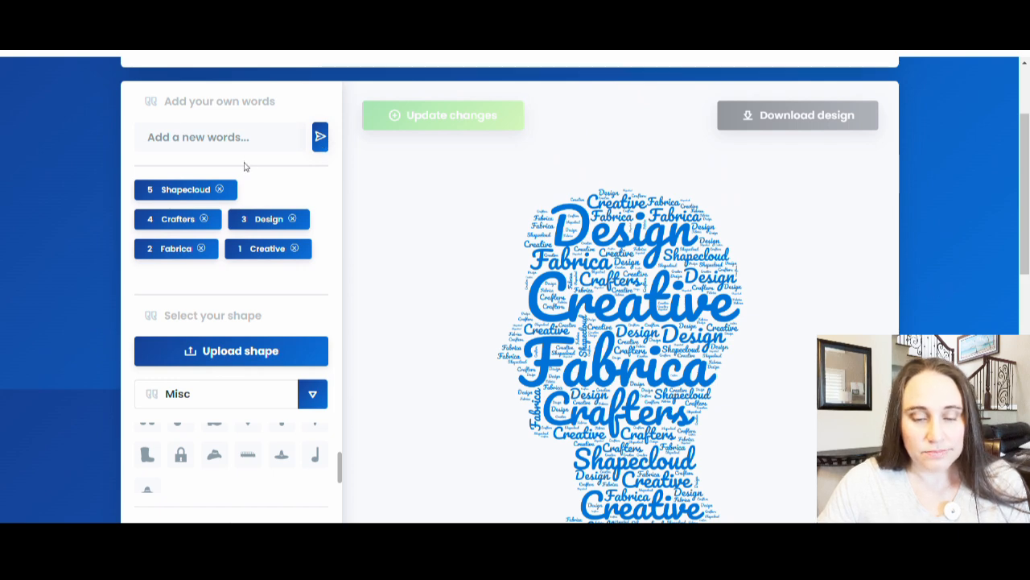
# Step: Remove the default words Shapecloud, Crafters, Design, Fabrica and Creative from the word list
pyautogui.click(220, 190)
pyautogui.click(203, 190)
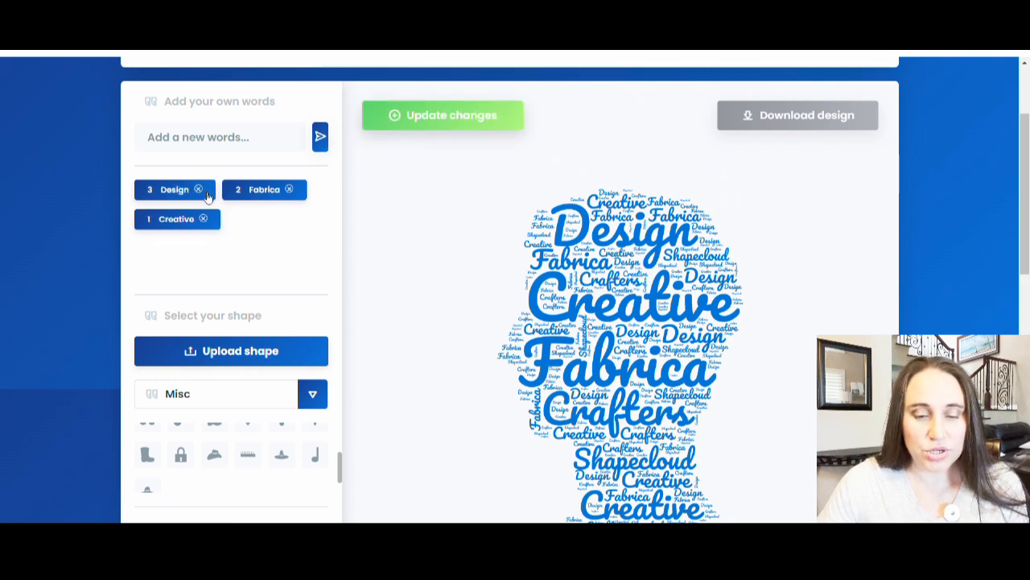
pyautogui.click(201, 190)
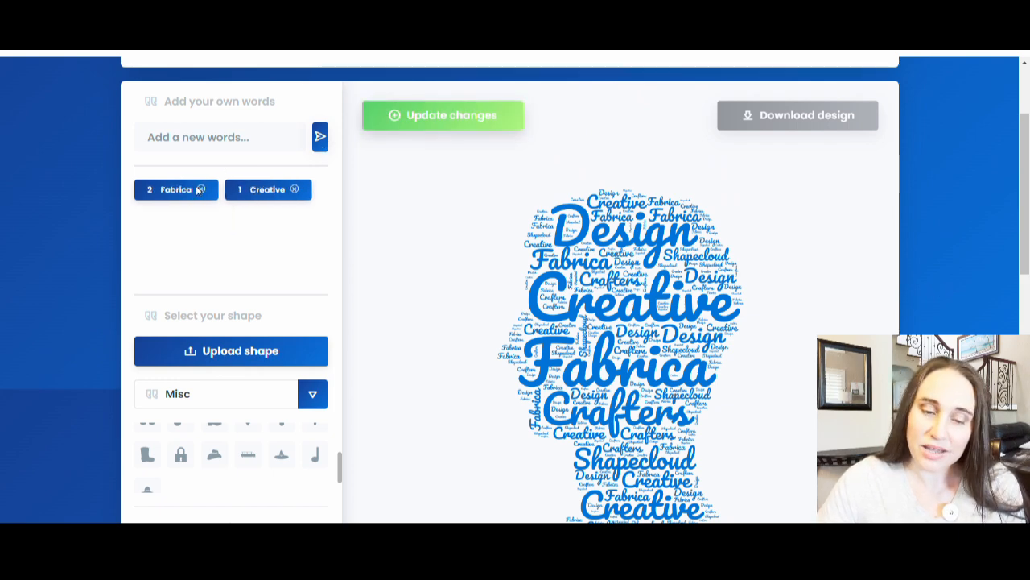
pyautogui.click(201, 190)
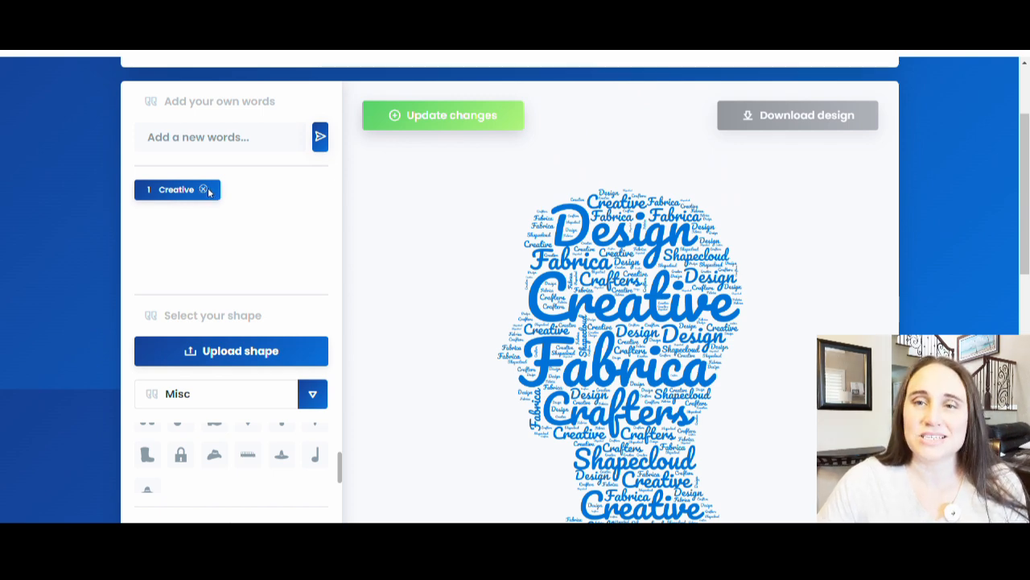
pyautogui.click(202, 190)
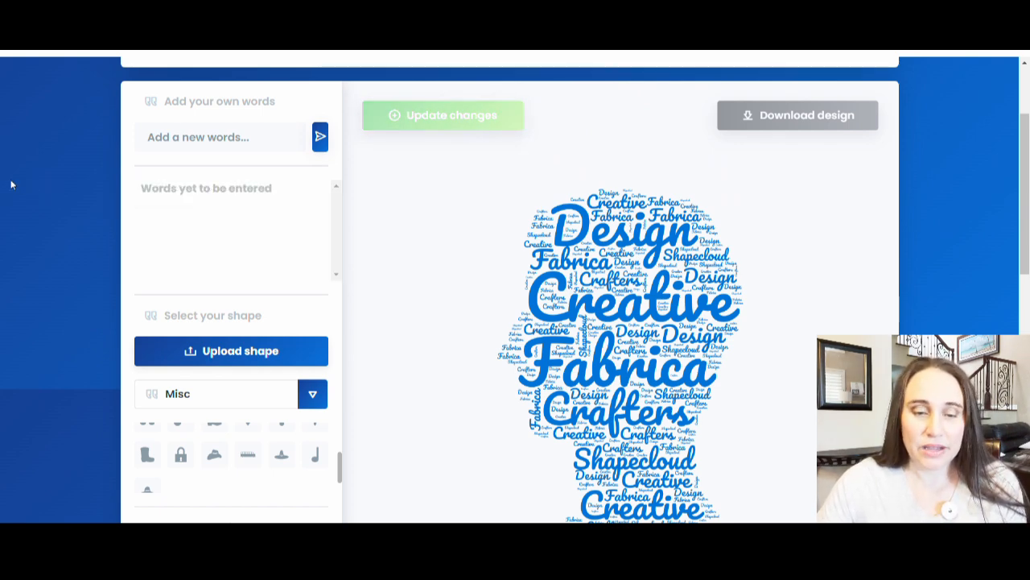
# Step: Add the words DAD, FATHER and HERO to the word list
pyautogui.click(177, 146)
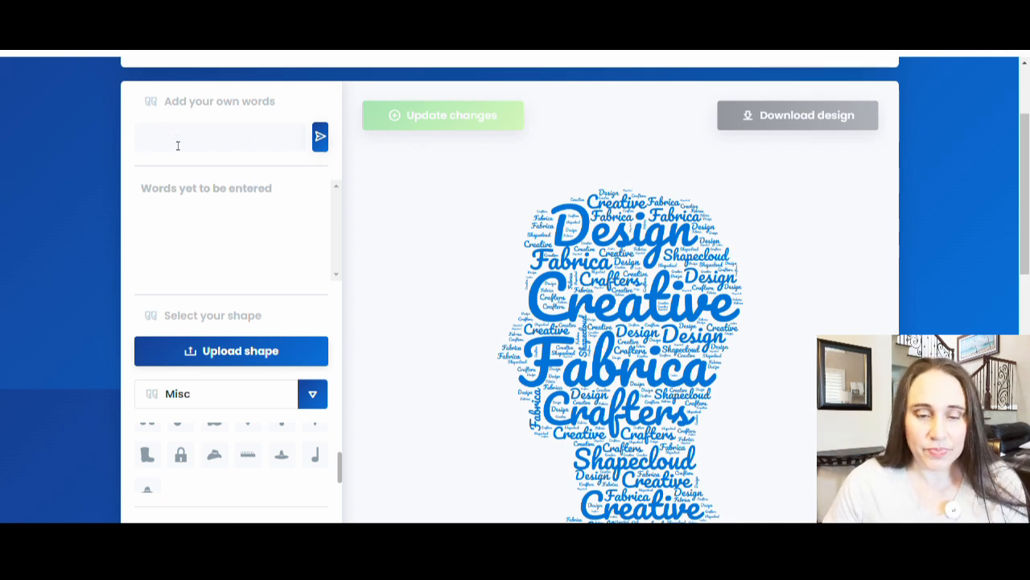
pyautogui.write('DAD')
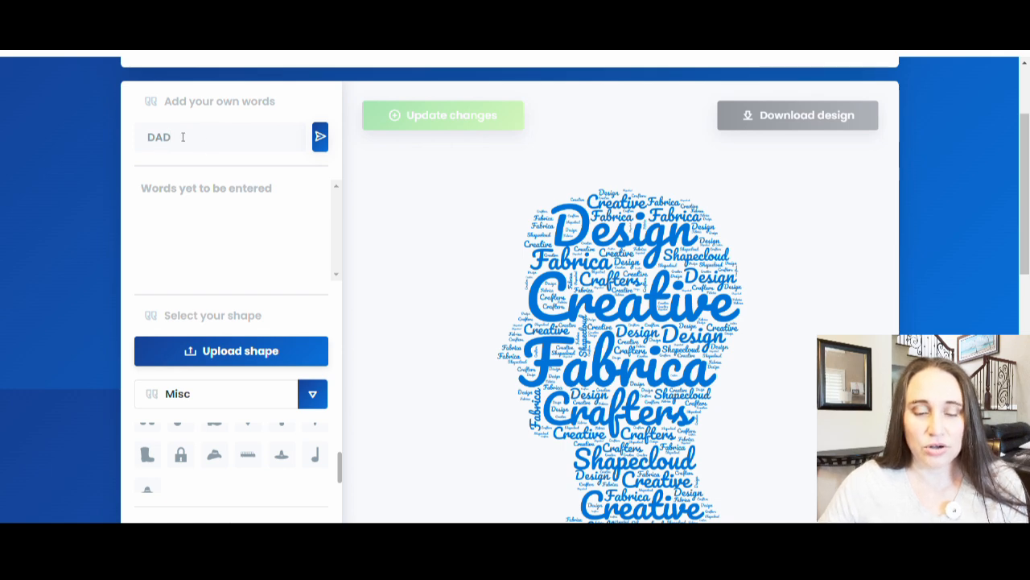
pyautogui.click(319, 137)
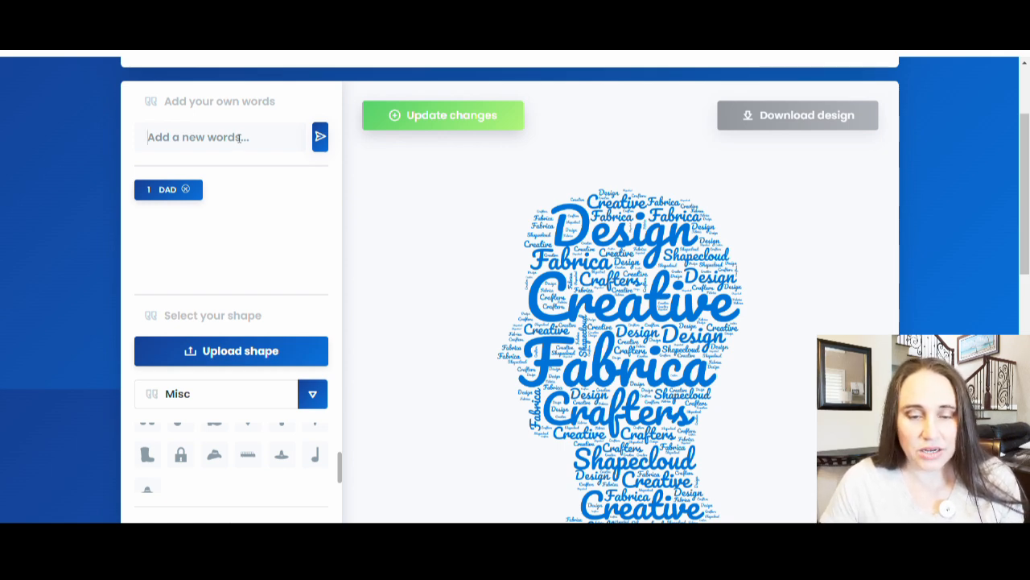
pyautogui.write('FATHER')
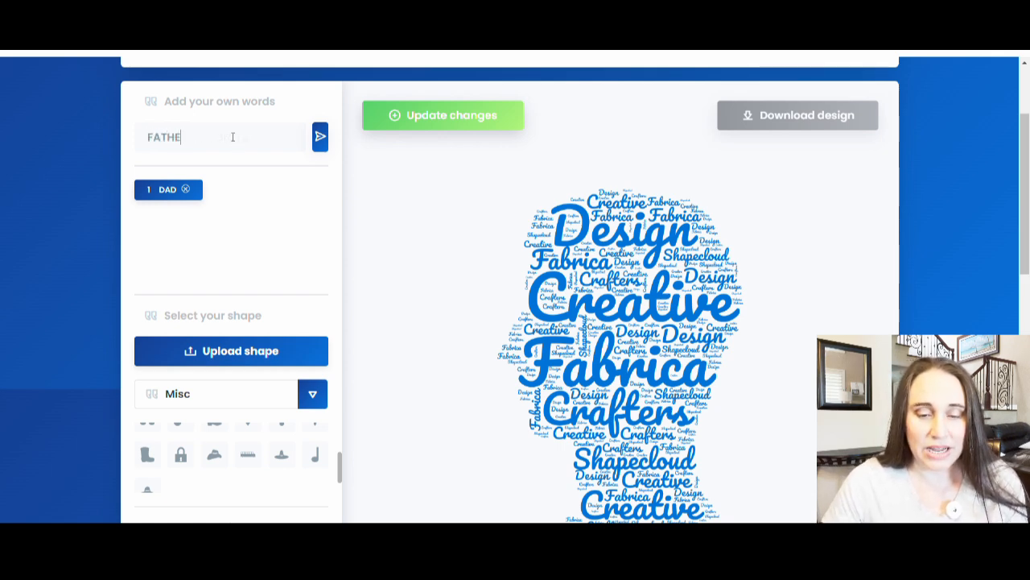
pyautogui.press('Return')
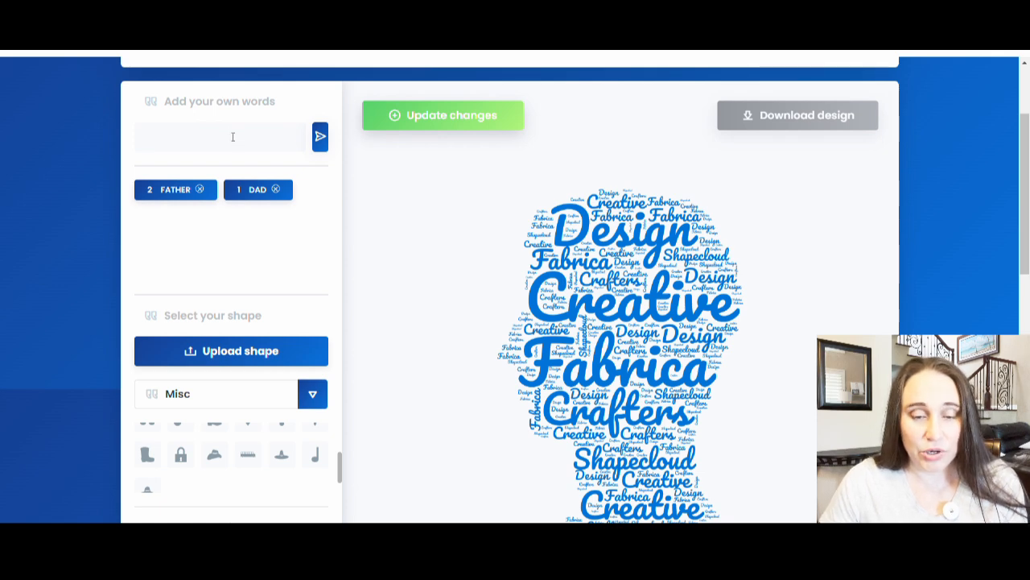
pyautogui.write('HERO')
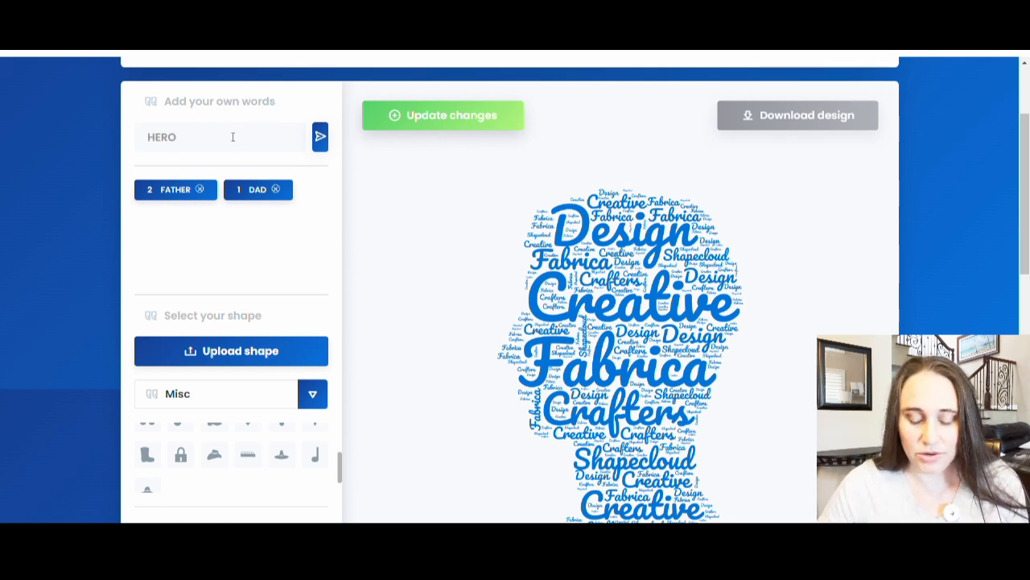
pyautogui.click(319, 139)
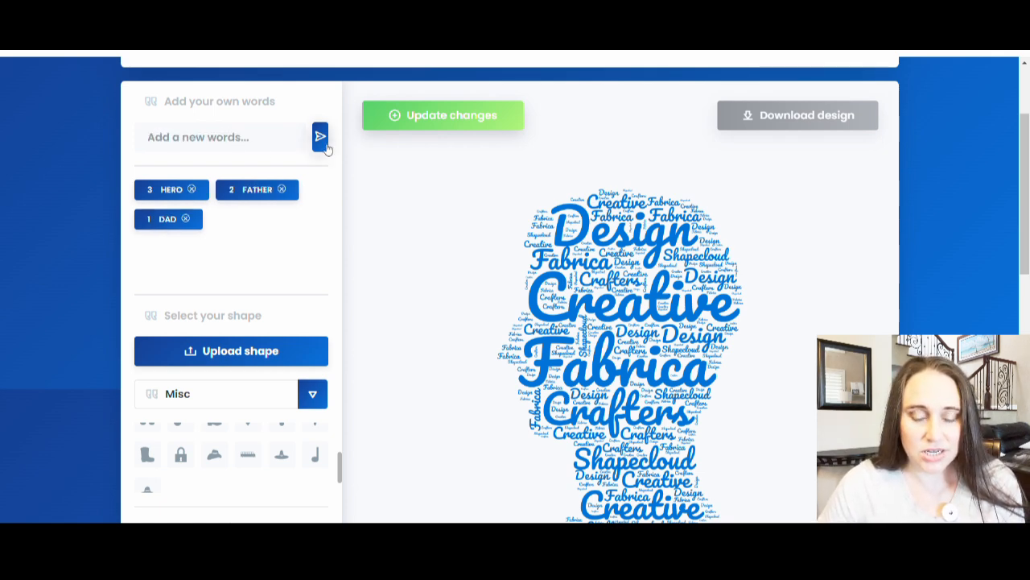
# Step: Add the words LEGEND, WISE, FUNNY and HANDSOME to the word list
pyautogui.write('LEGEND')
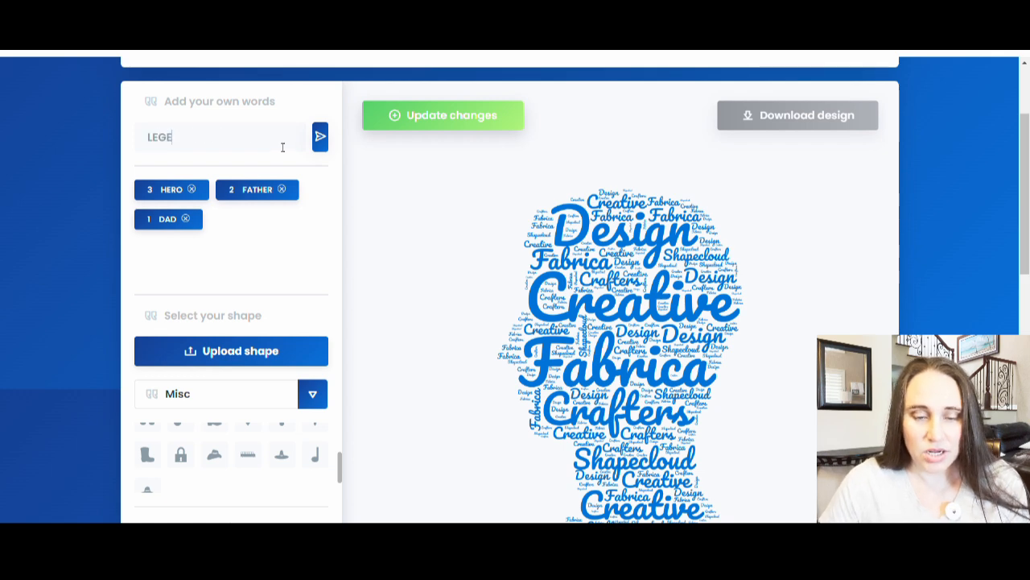
pyautogui.press('Return')
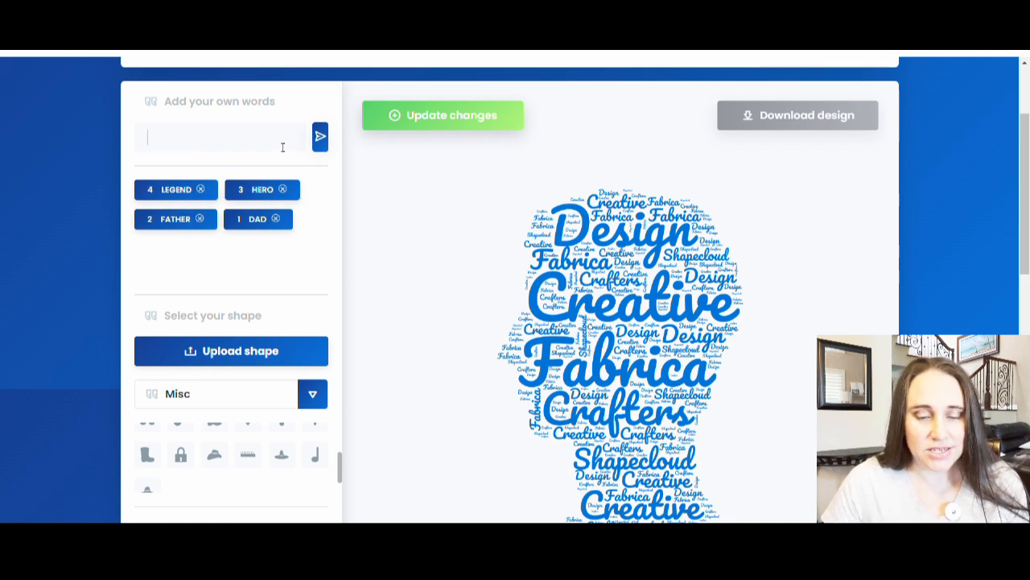
pyautogui.write('WISE')
pyautogui.press('Return')
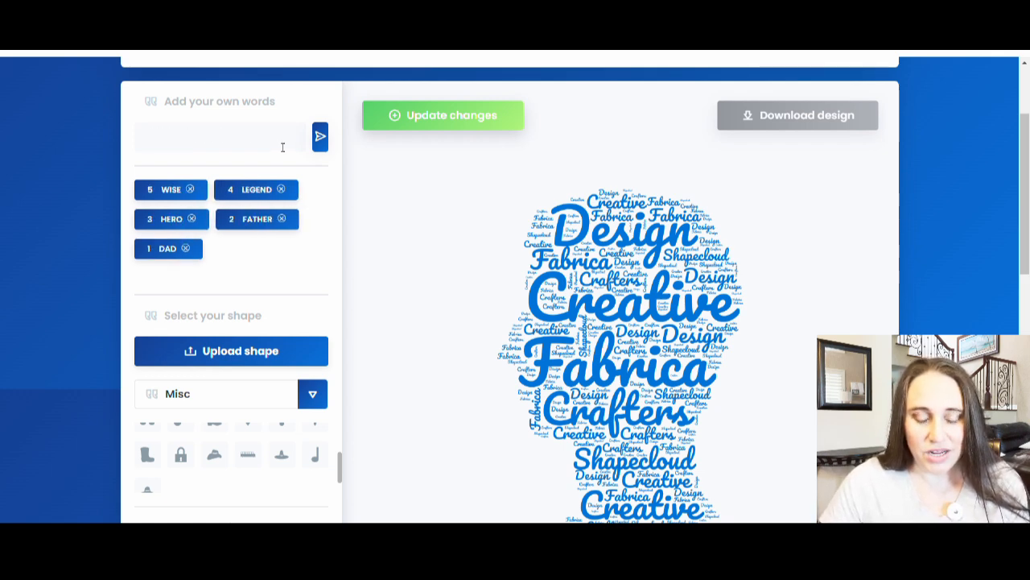
pyautogui.write('FUNNY')
pyautogui.press('Return')
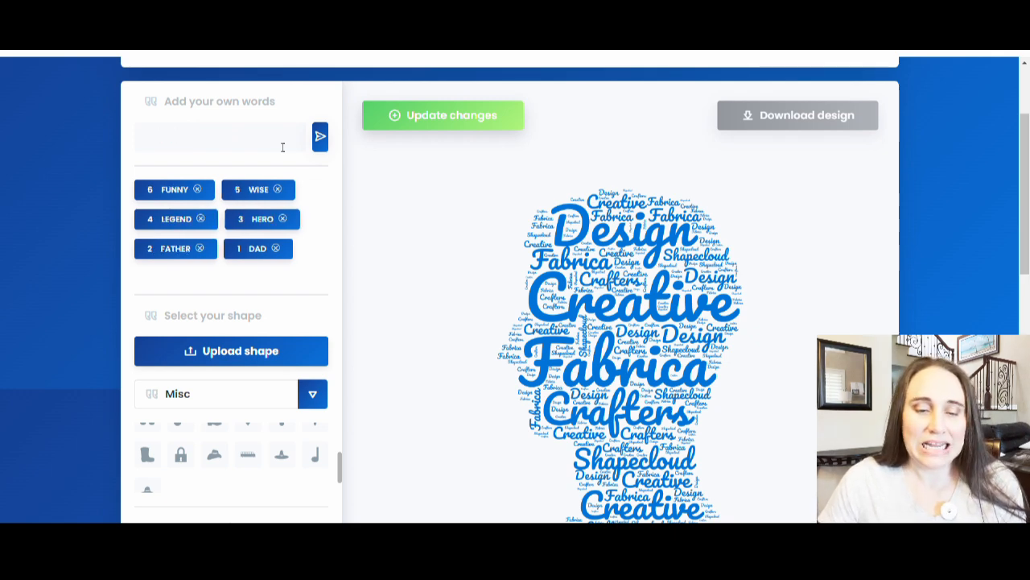
pyautogui.write('HANDSOME')
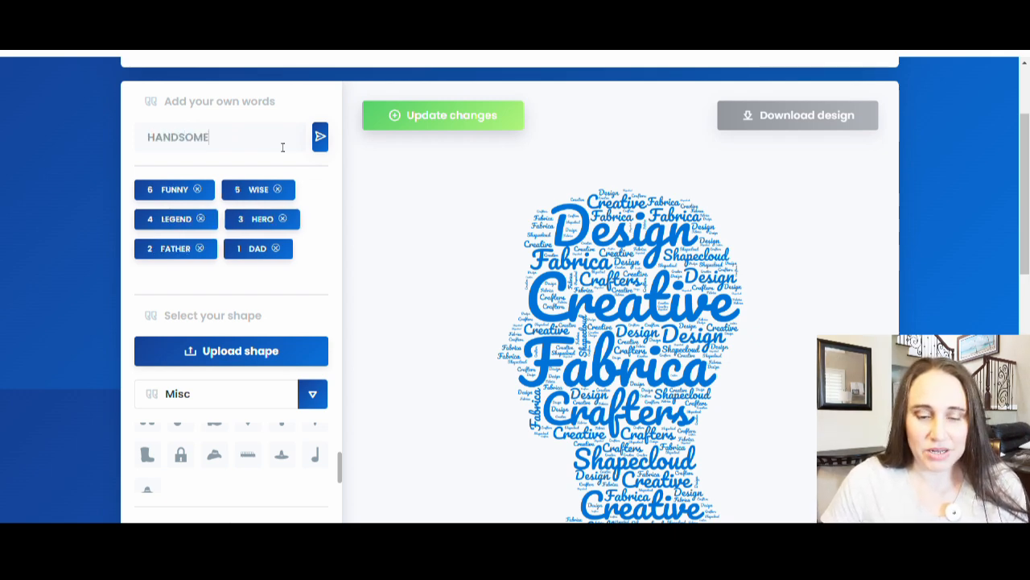
pyautogui.press('Return')
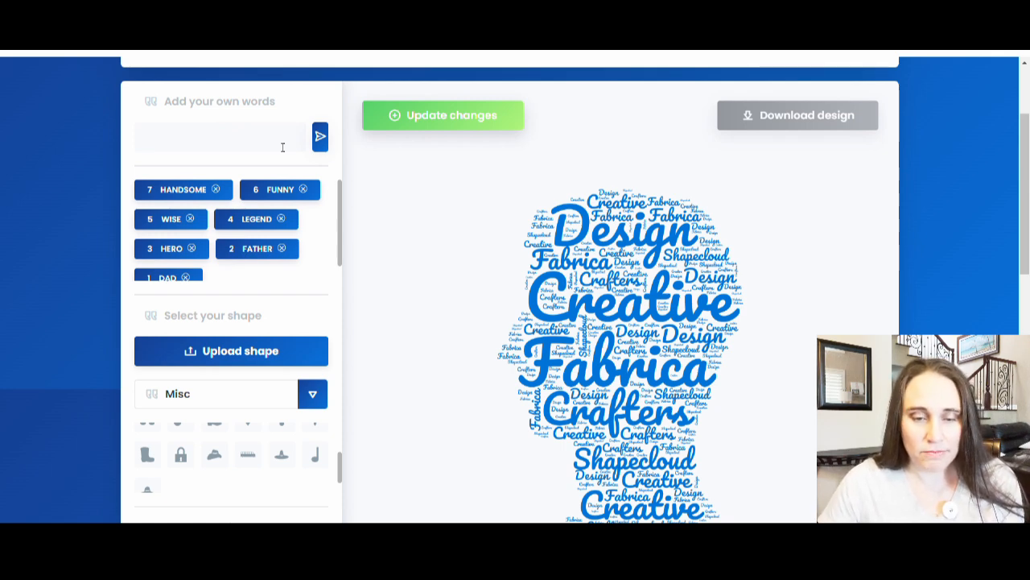
# Step: Add the words SUPPORTIVE, PROVIDER and PROTECTIVE to the word list
pyautogui.write('SUPPORTIV')
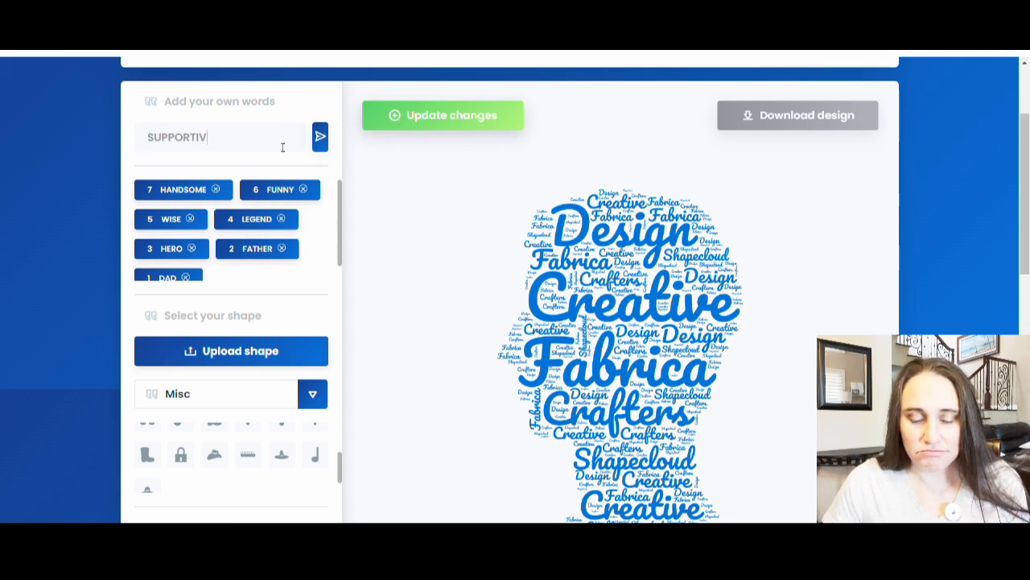
pyautogui.write('E')
pyautogui.press('Return')
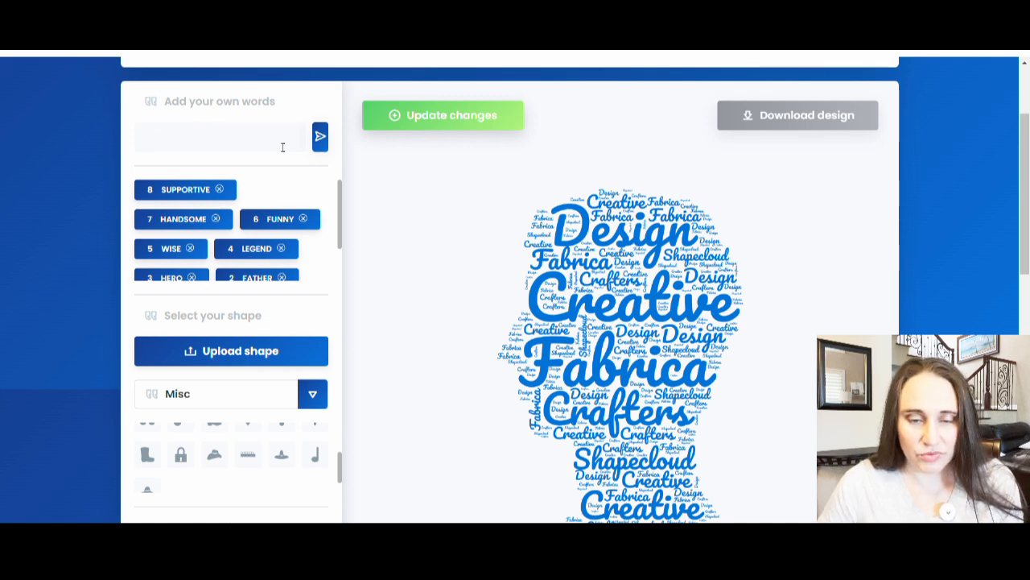
pyautogui.write('PROVIDER')
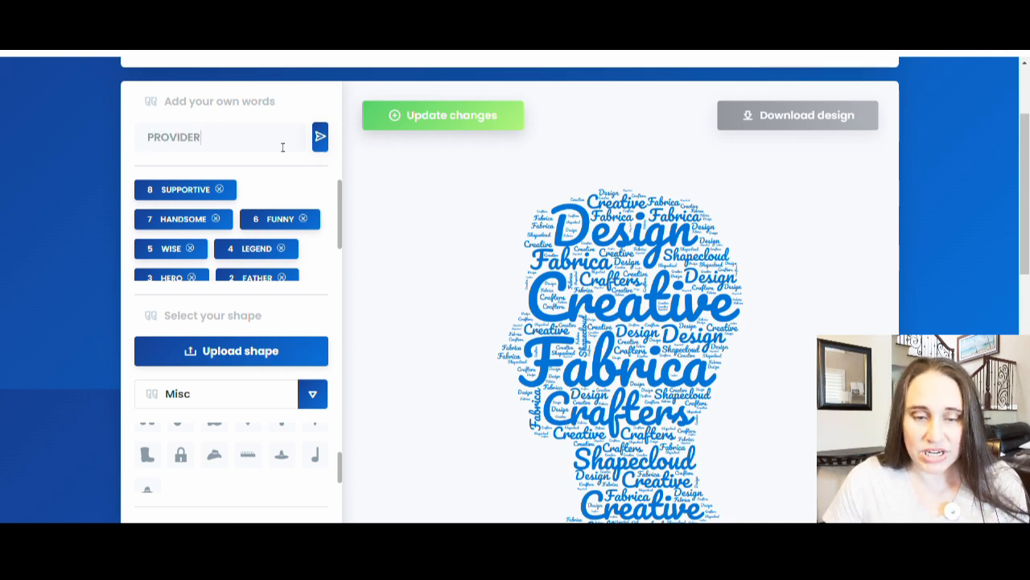
pyautogui.press('Return')
pyautogui.write('PRO')
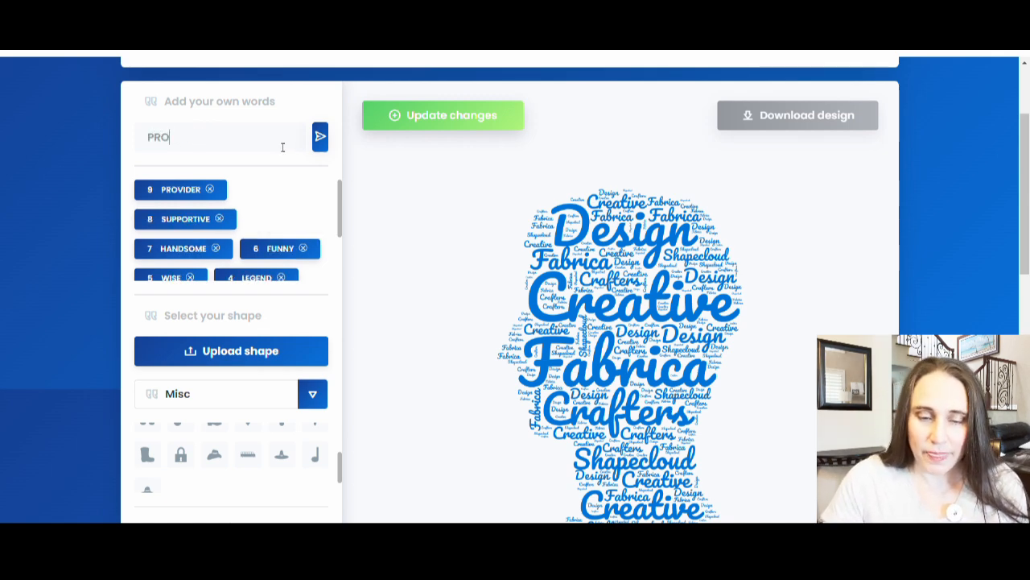
pyautogui.write('TECTIVE')
pyautogui.press('Return')
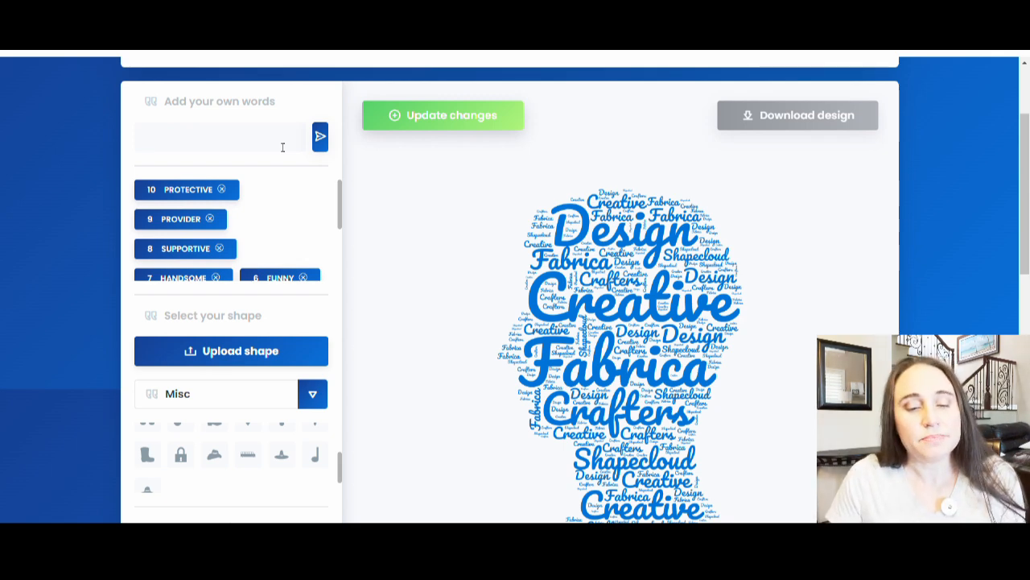
# Step: Add the words PATIENT and COOL to the word list
pyautogui.write('PATIENT')
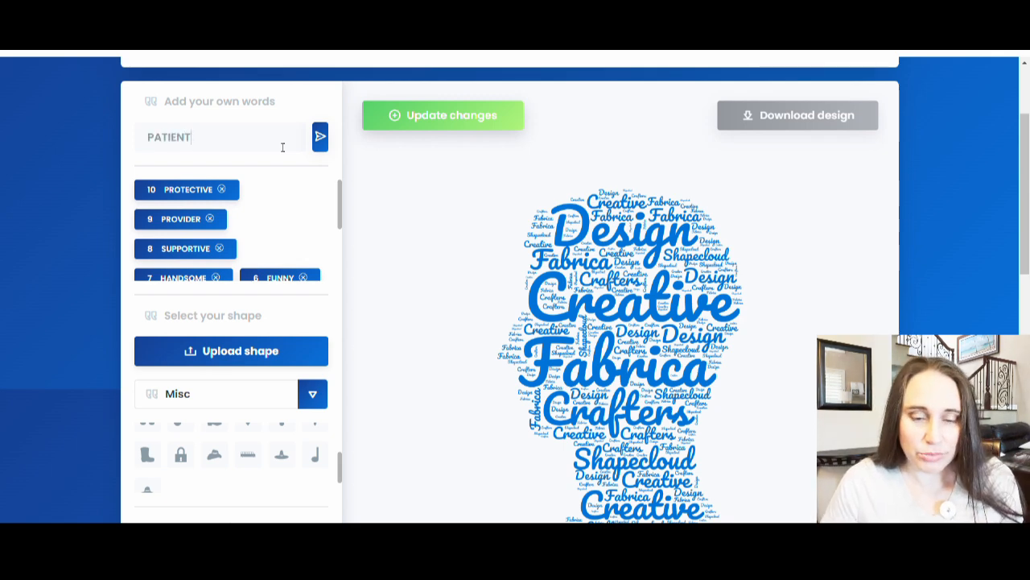
pyautogui.press('Return')
pyautogui.write('COOL')
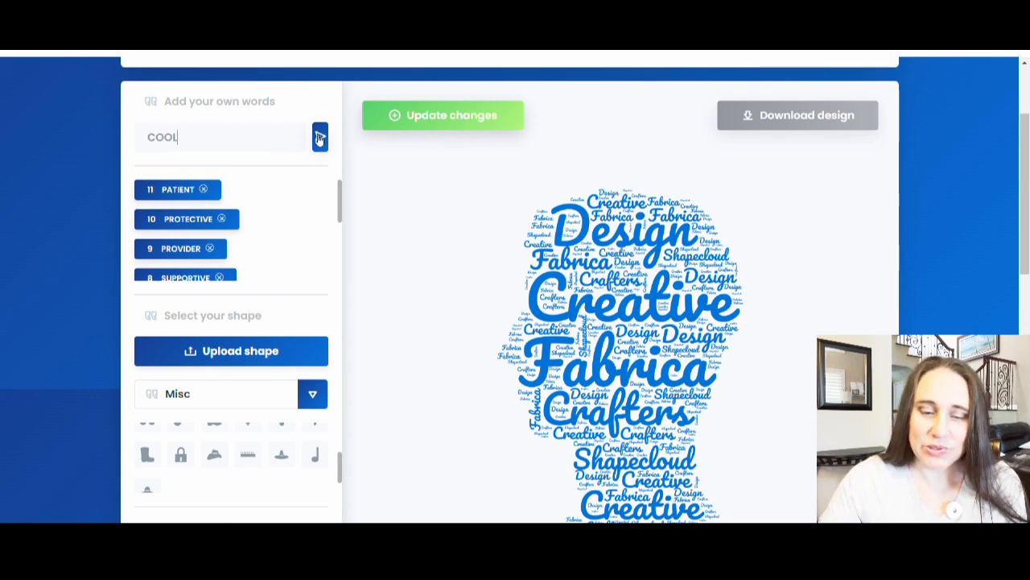
pyautogui.click(320, 138)
# Step: Show the shapes in the Animals category
pyautogui.scroll(-3, 274, 173)
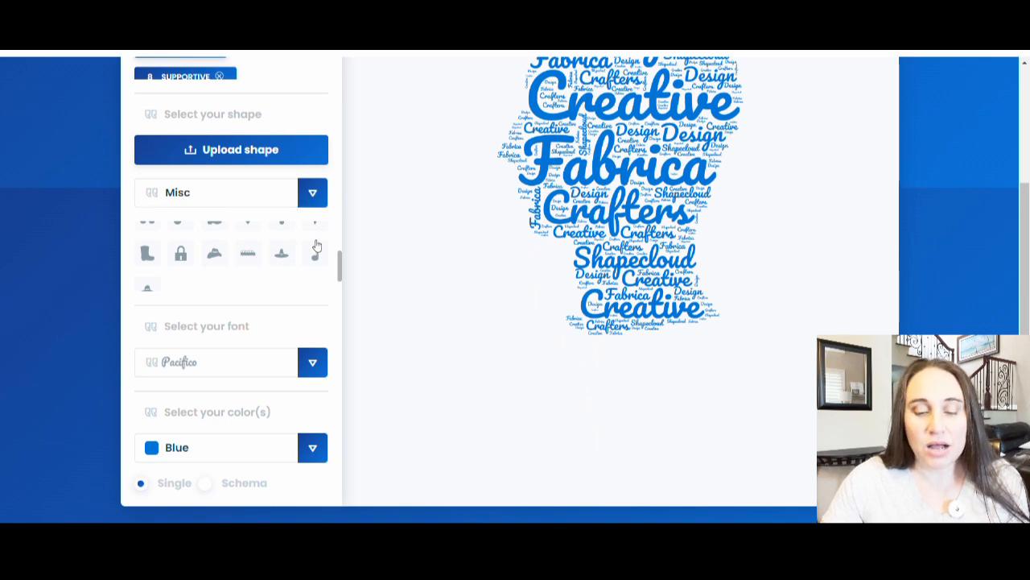
pyautogui.scroll(5, 316, 246)
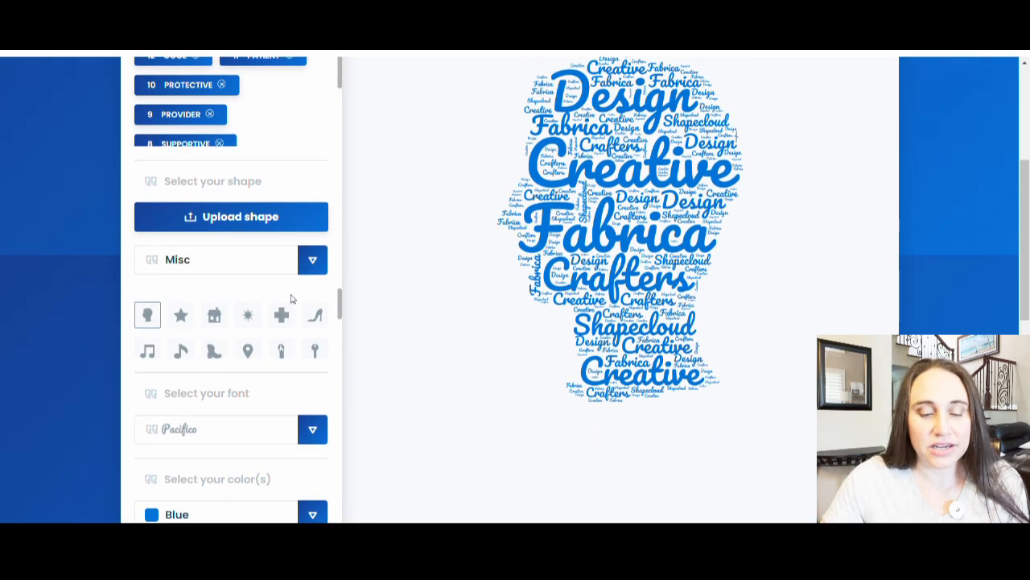
pyautogui.click(312, 271)
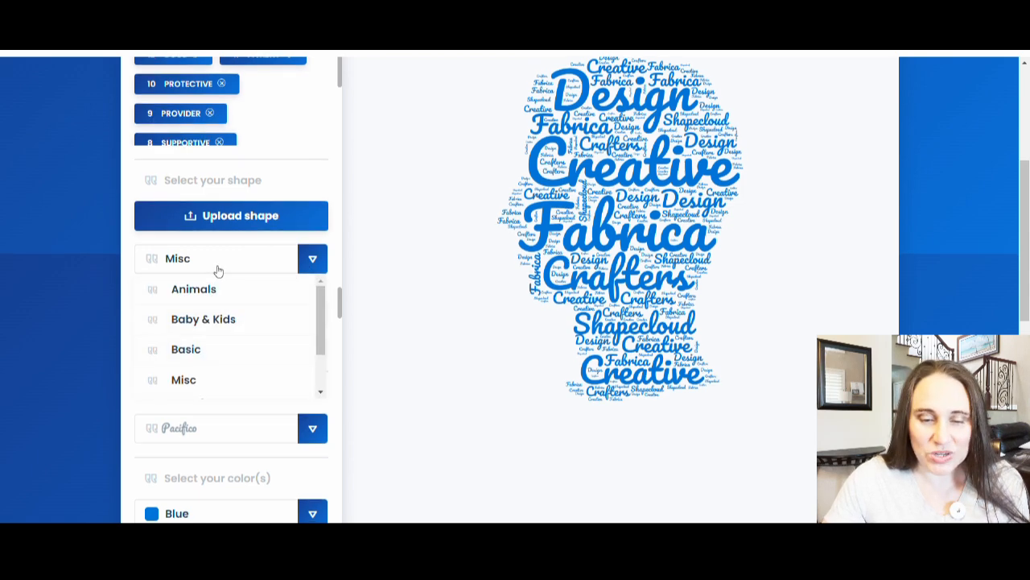
pyautogui.scroll(-1, 218, 270)
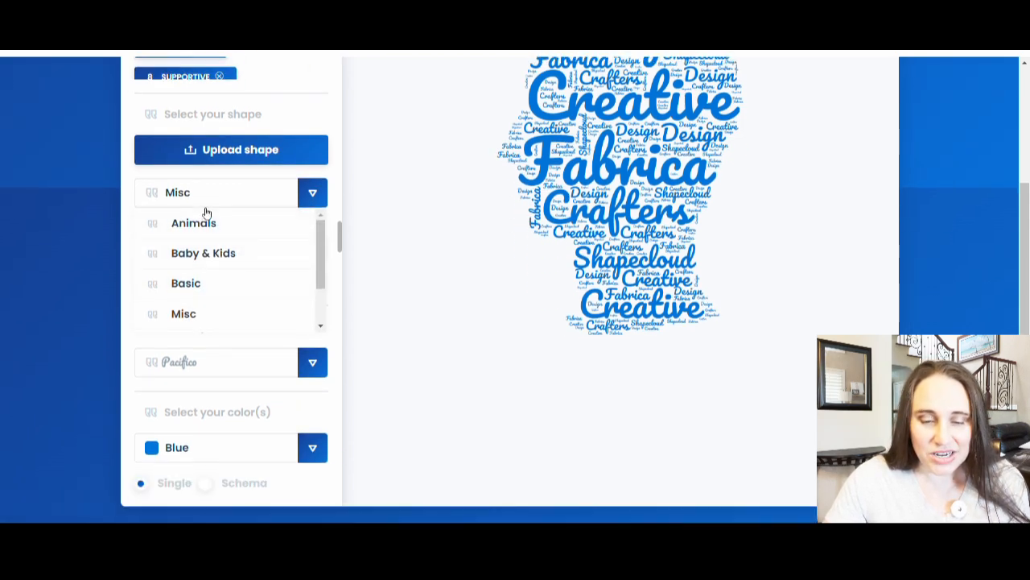
pyautogui.click(186, 228)
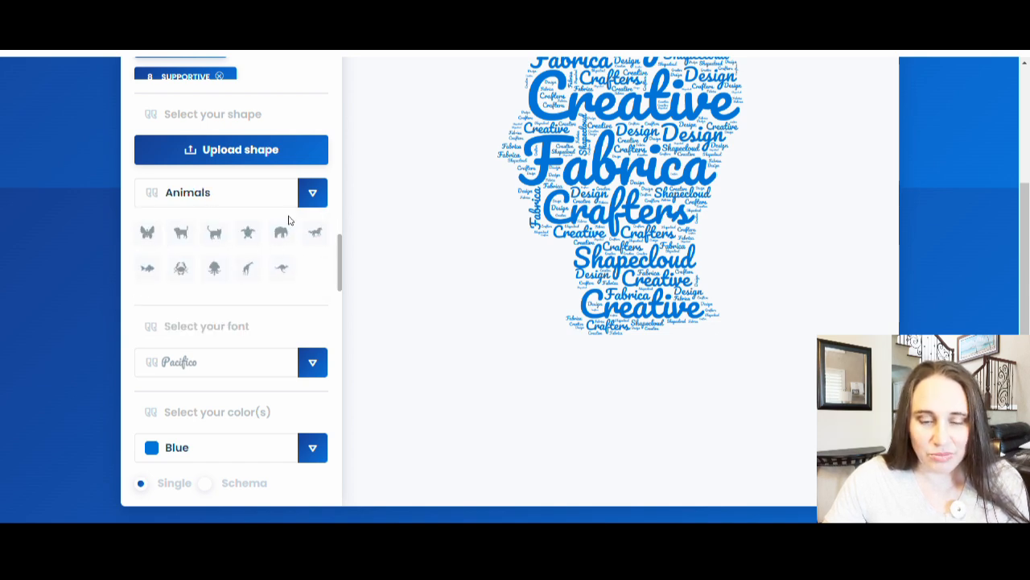
# Step: Switch the shape category to Basic and choose the circle as the word cloud shape
pyautogui.click(321, 199)
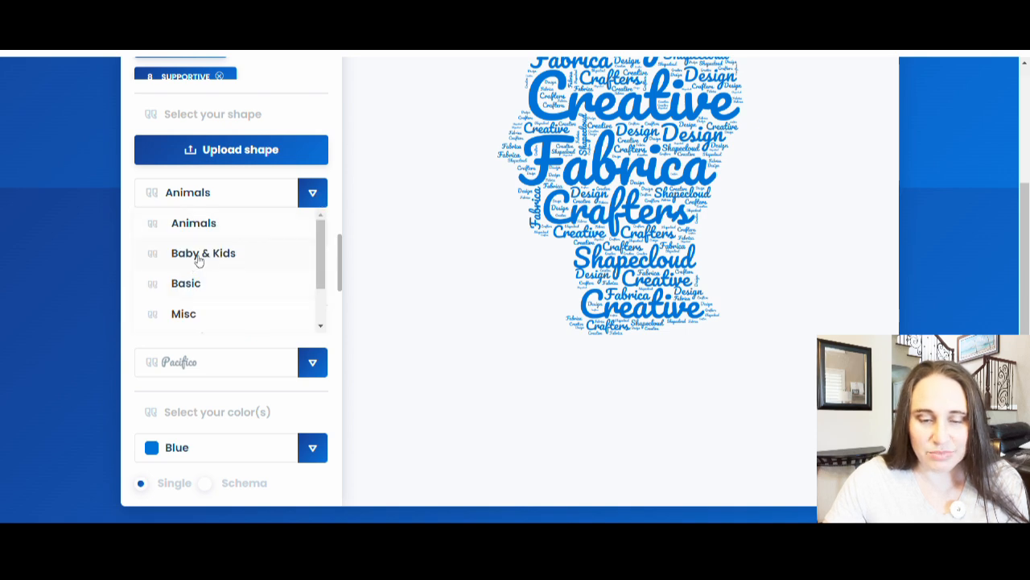
pyautogui.scroll(-2, 193, 282)
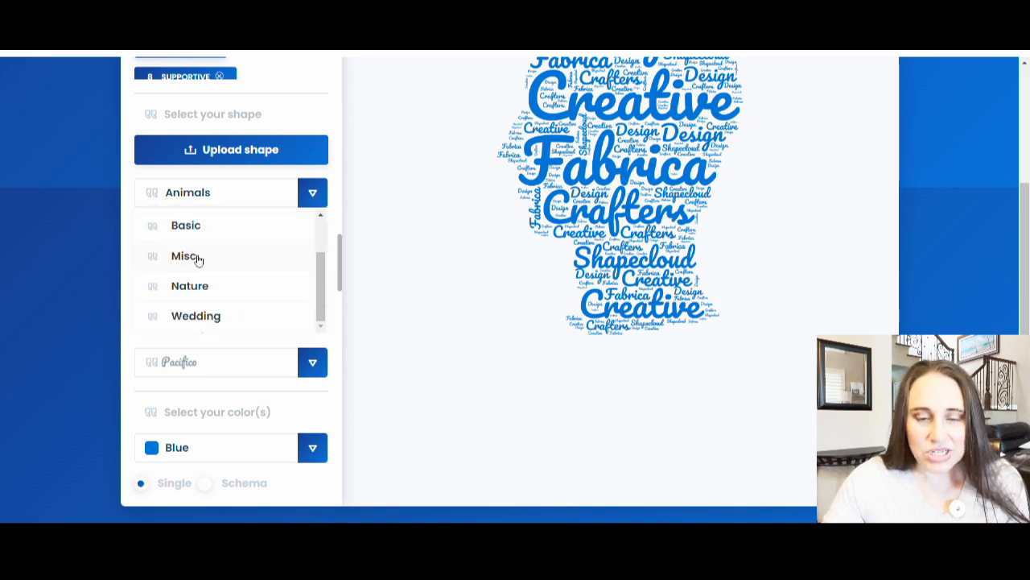
pyautogui.scroll(-1, 198, 270)
pyautogui.scroll(3, 206, 237)
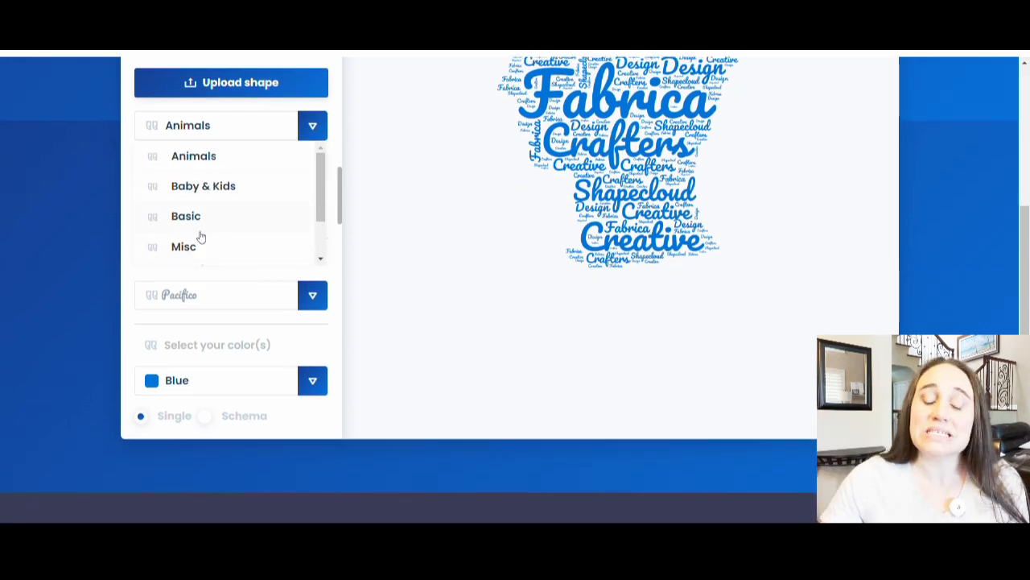
pyautogui.click(192, 217)
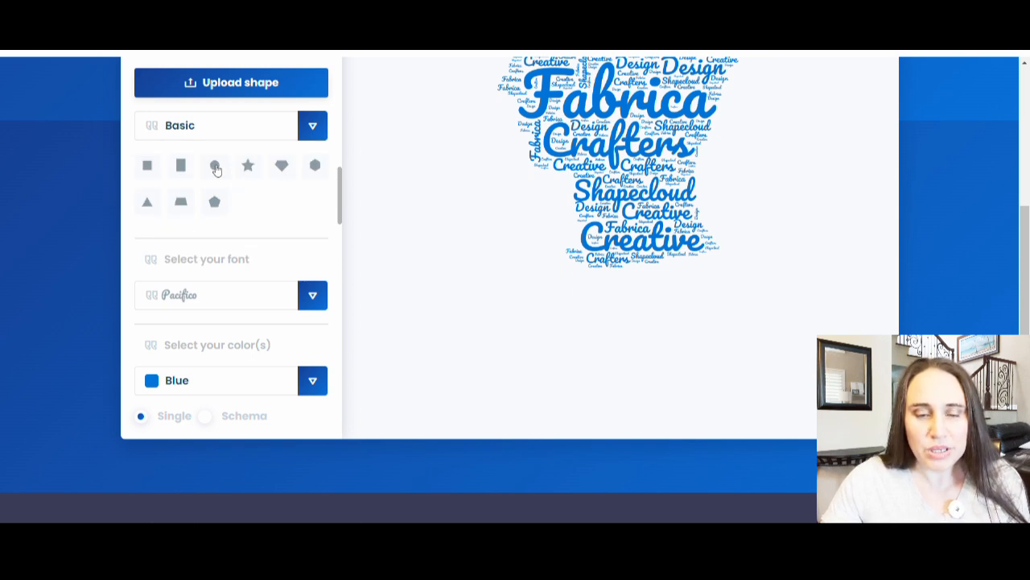
pyautogui.scroll(1, 292, 161)
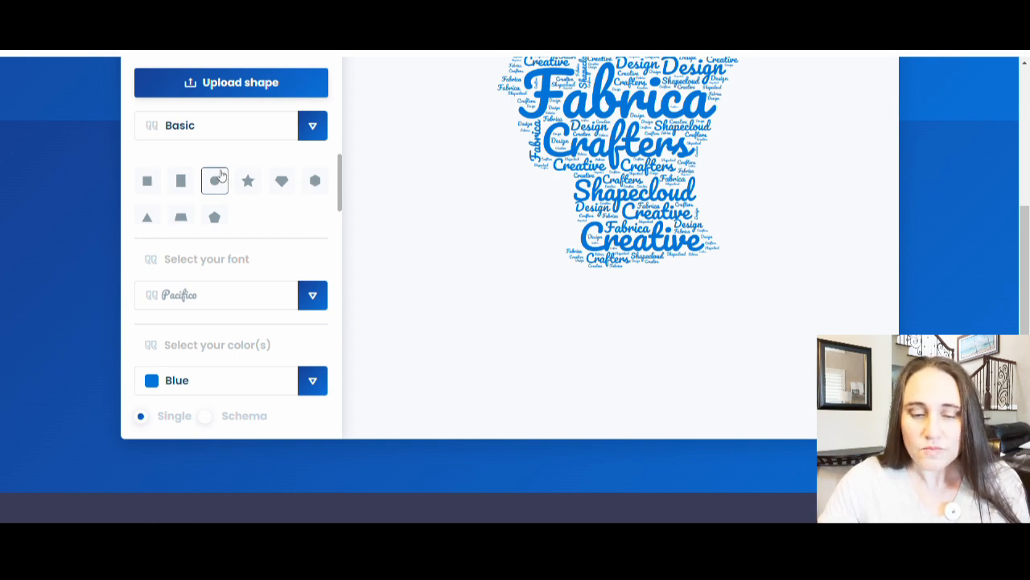
# Step: Set the word cloud font to Coda Caption
pyautogui.scroll(-1, 228, 174)
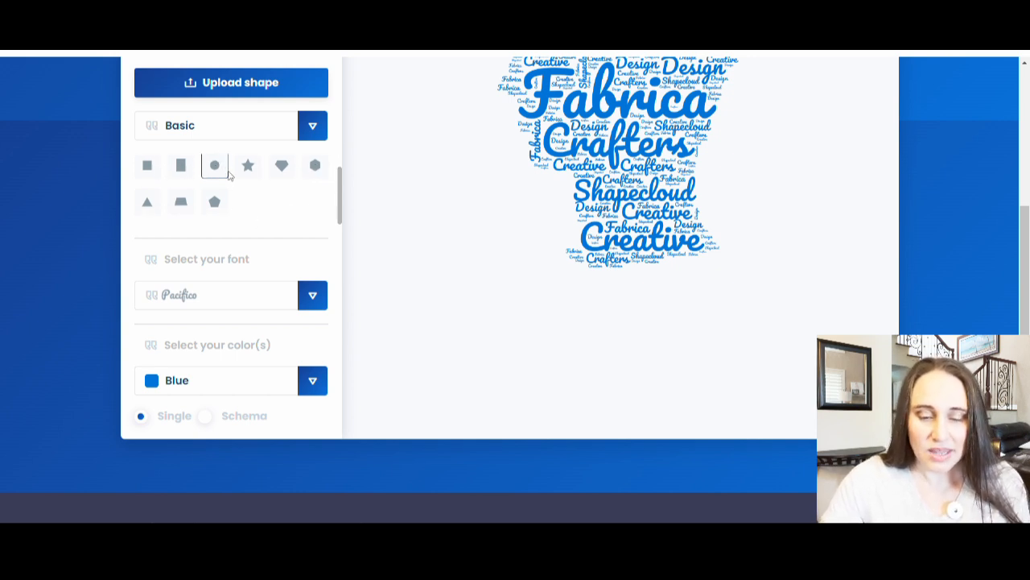
pyautogui.click(318, 302)
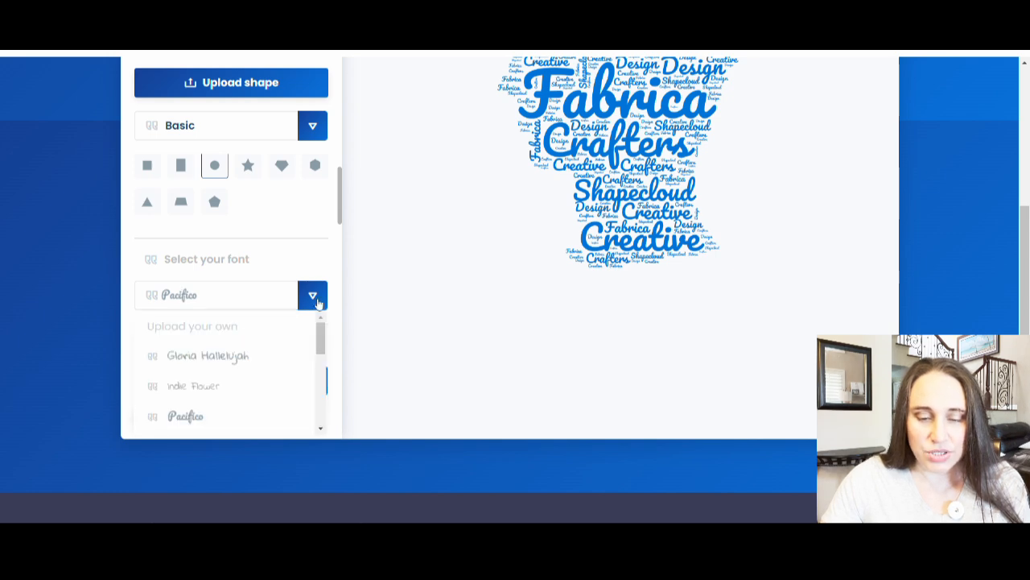
pyautogui.scroll(-1, 249, 285)
pyautogui.scroll(-4, 240, 274)
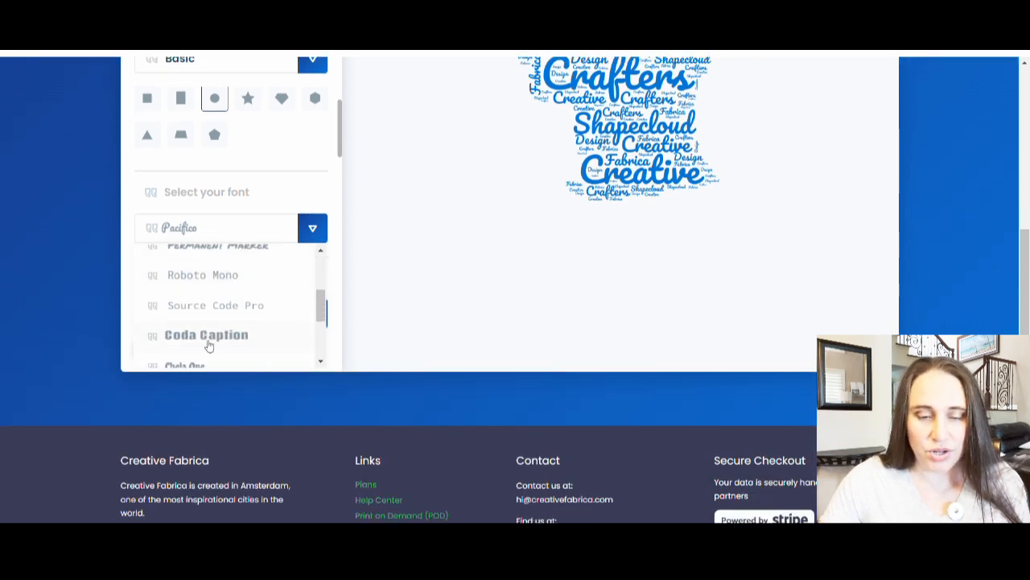
pyautogui.click(205, 341)
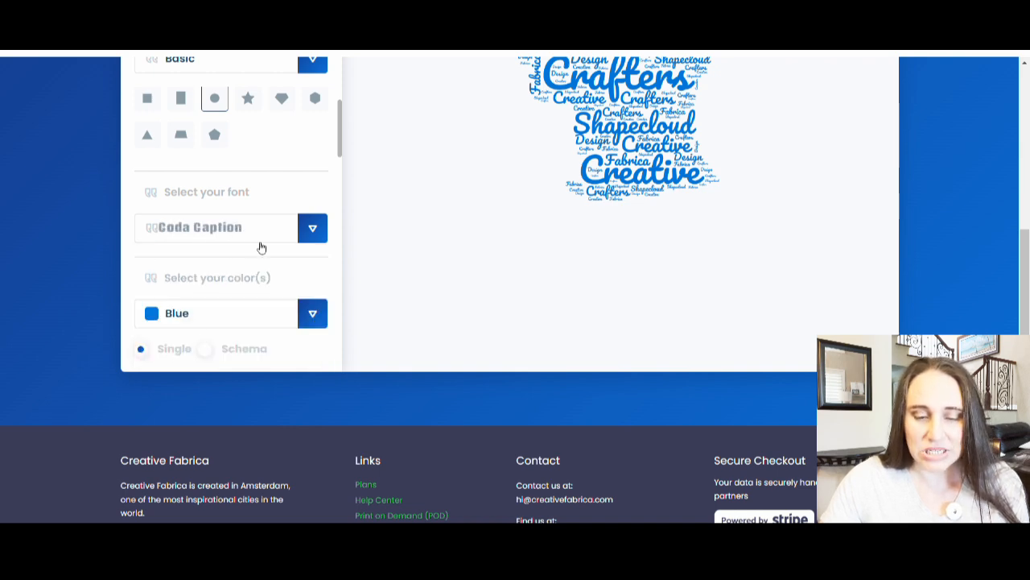
# Step: Look through the single colors, try the Schema color option and switch back to Single
pyautogui.scroll(1, 261, 302)
pyautogui.scroll(-1, 261, 303)
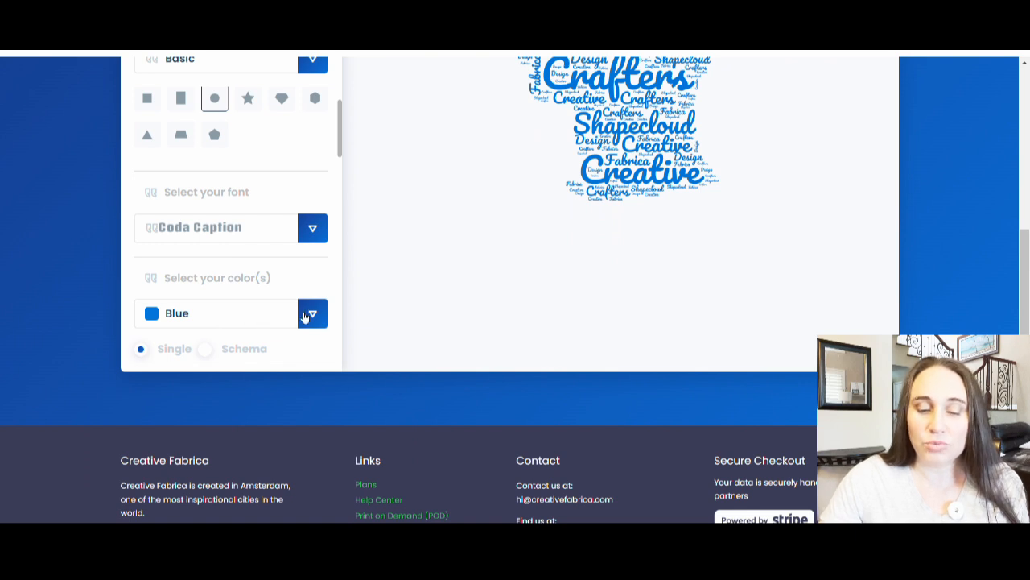
pyautogui.click(321, 321)
pyautogui.scroll(-5, 211, 227)
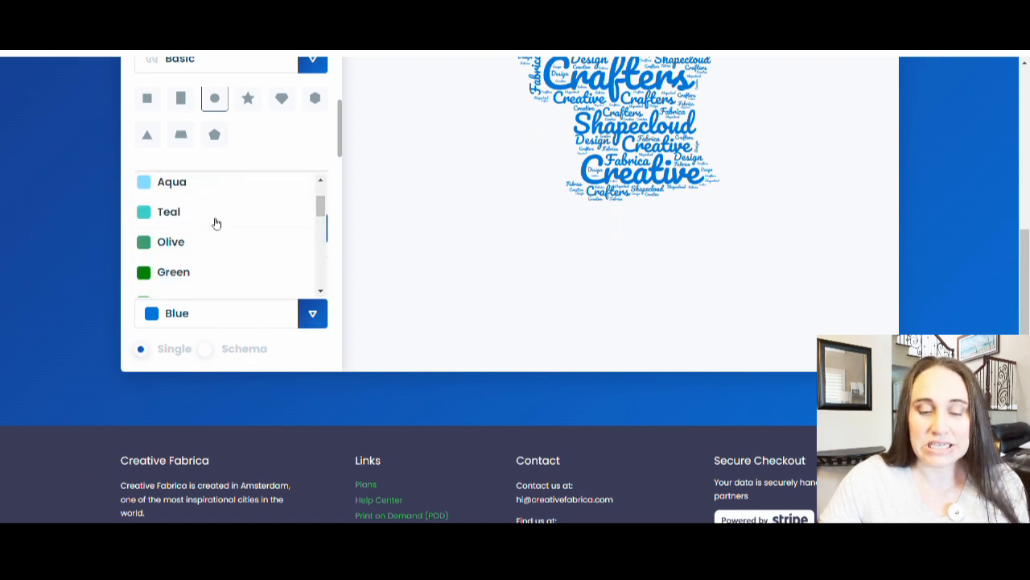
pyautogui.click(246, 352)
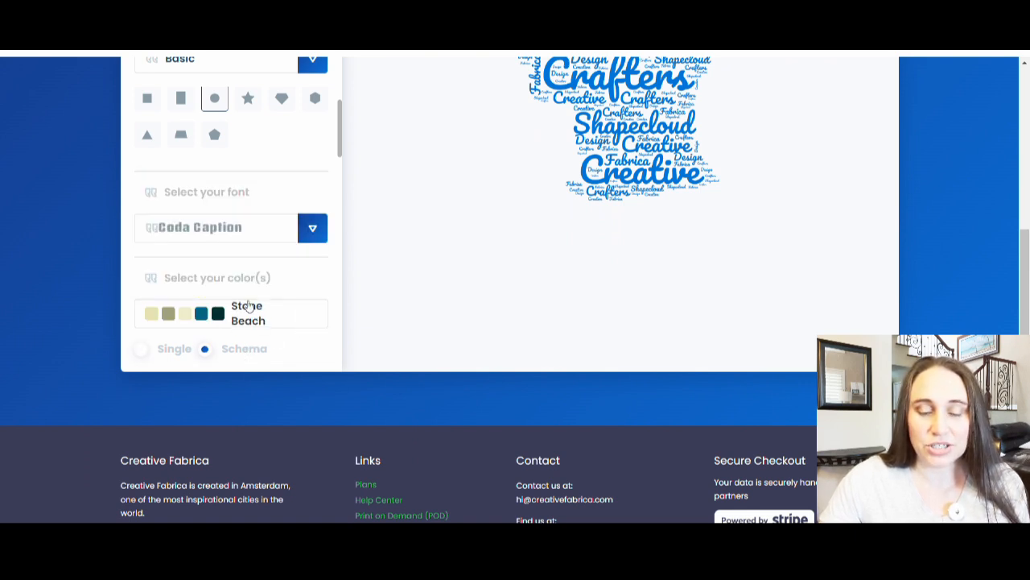
pyautogui.scroll(-2, 246, 266)
pyautogui.scroll(-1, 233, 174)
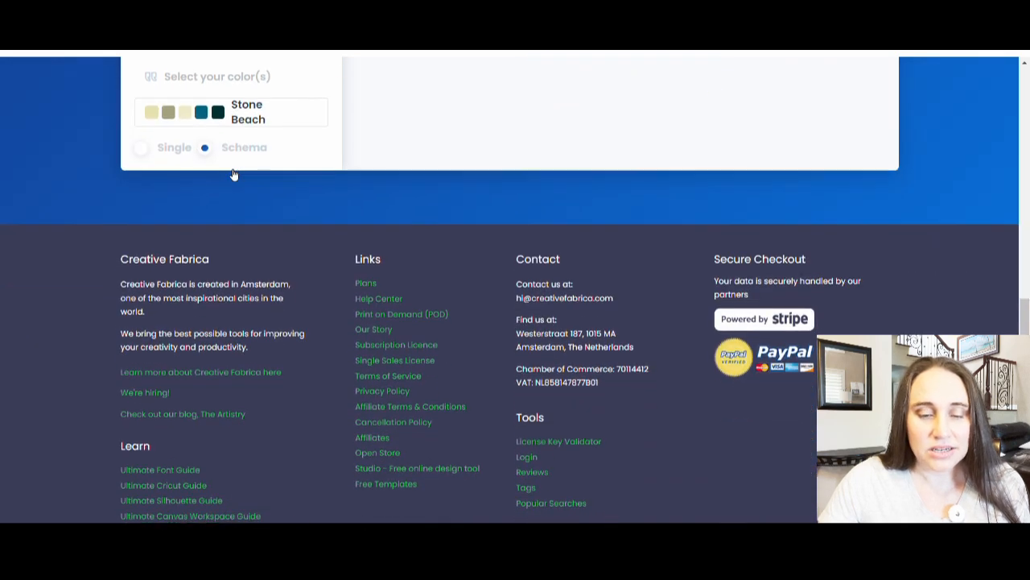
pyautogui.scroll(1, 298, 120)
pyautogui.click(186, 213)
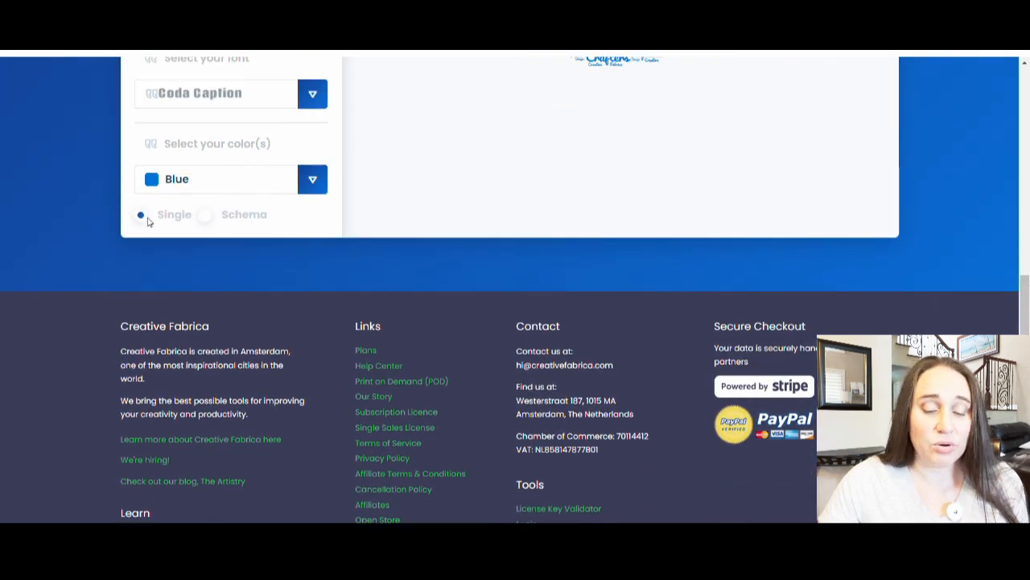
# Step: Regenerate the word cloud preview with the custom words, circle shape and Coda Caption font
pyautogui.scroll(2, 272, 166)
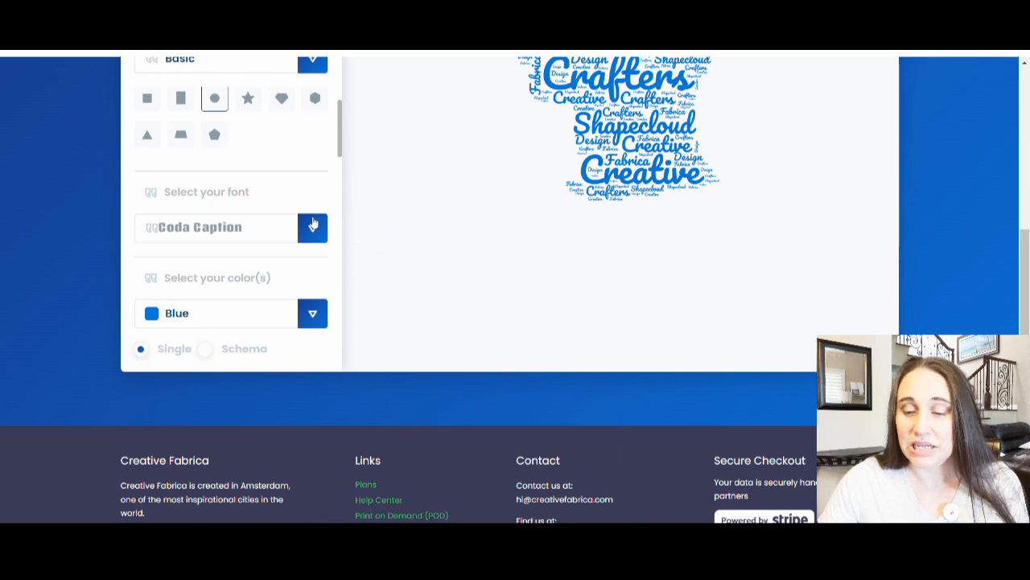
pyautogui.scroll(3, 692, 225)
pyautogui.scroll(3, 784, 238)
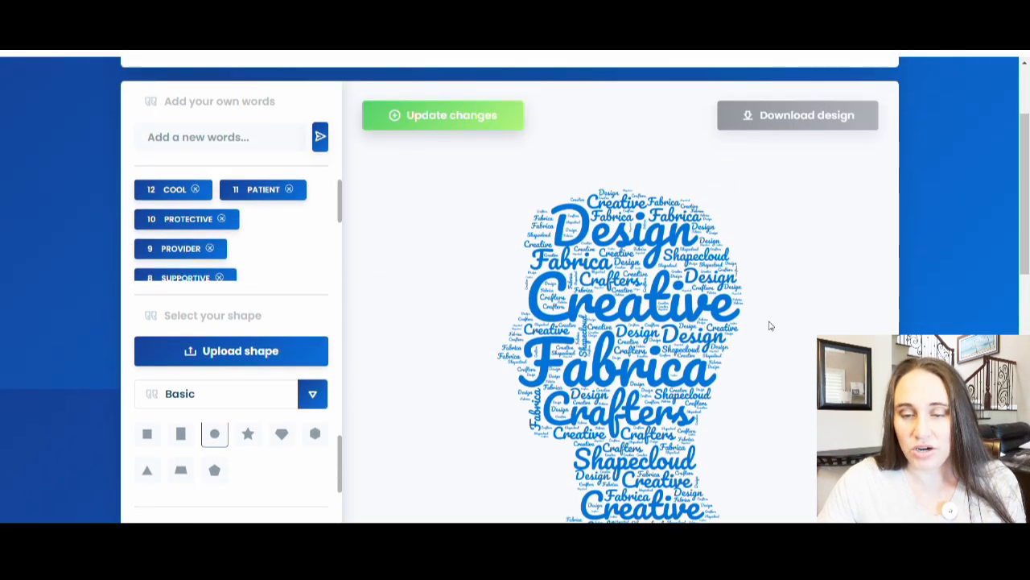
pyautogui.click(397, 118)
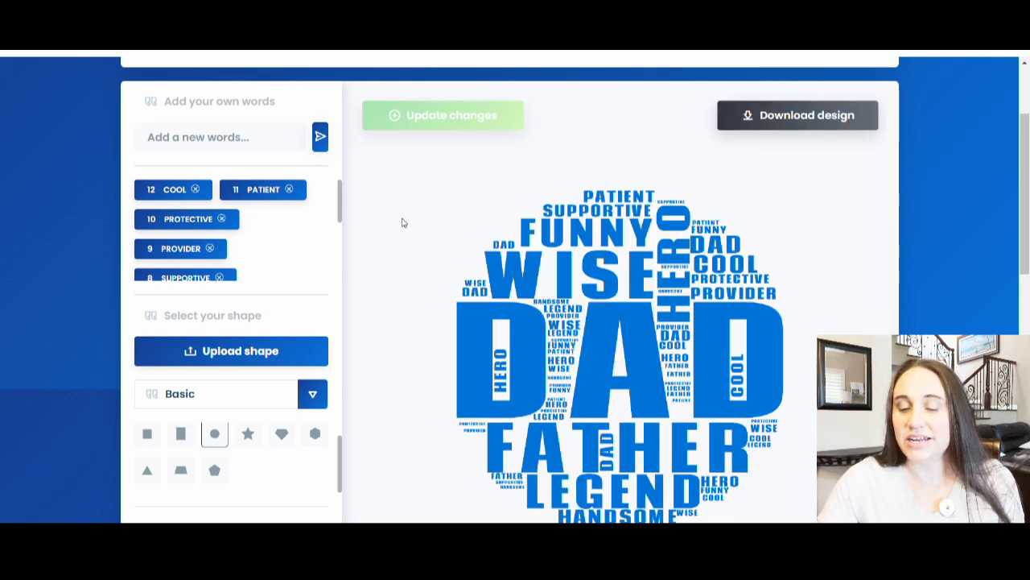
pyautogui.scroll(-1, 757, 298)
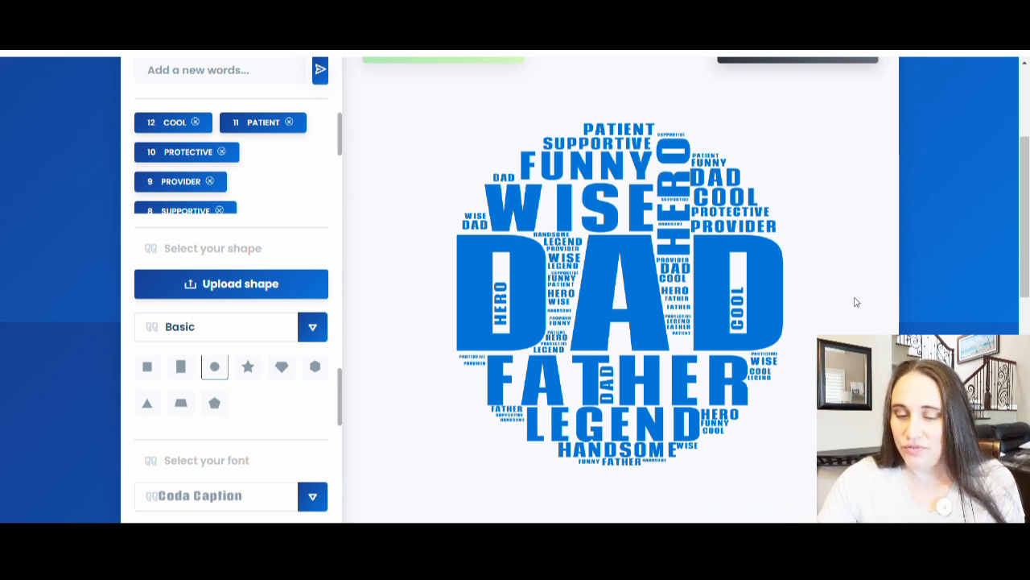
pyautogui.scroll(1, 675, 269)
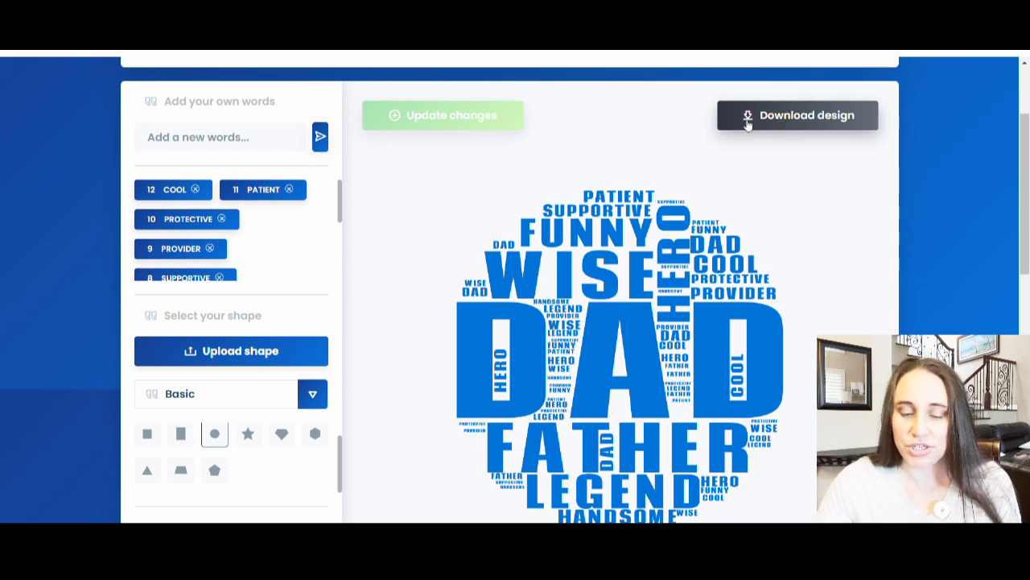
# Step: Download the finished word cloud design as a PNG
pyautogui.scroll(-3, 248, 296)
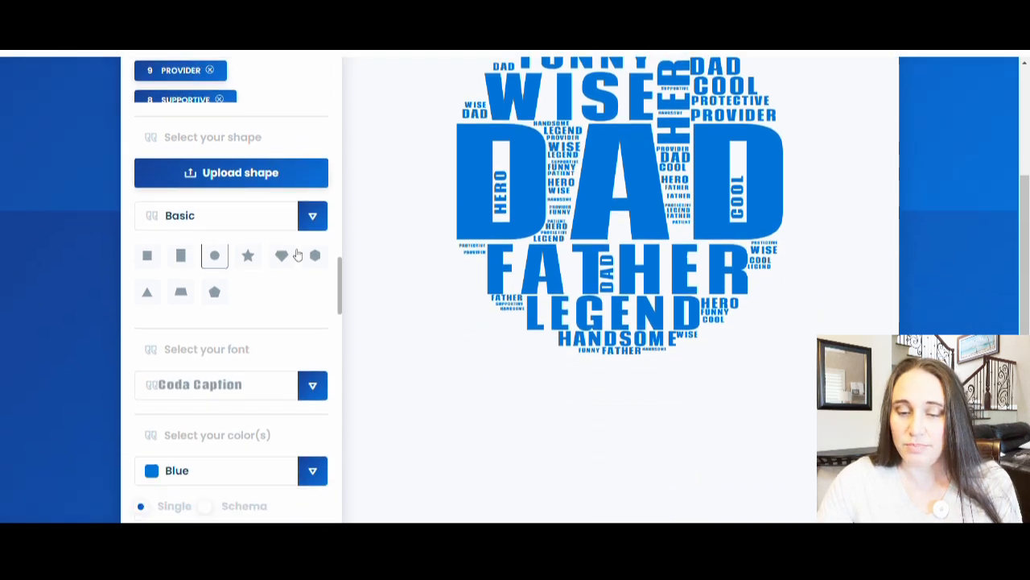
pyautogui.scroll(5, 249, 373)
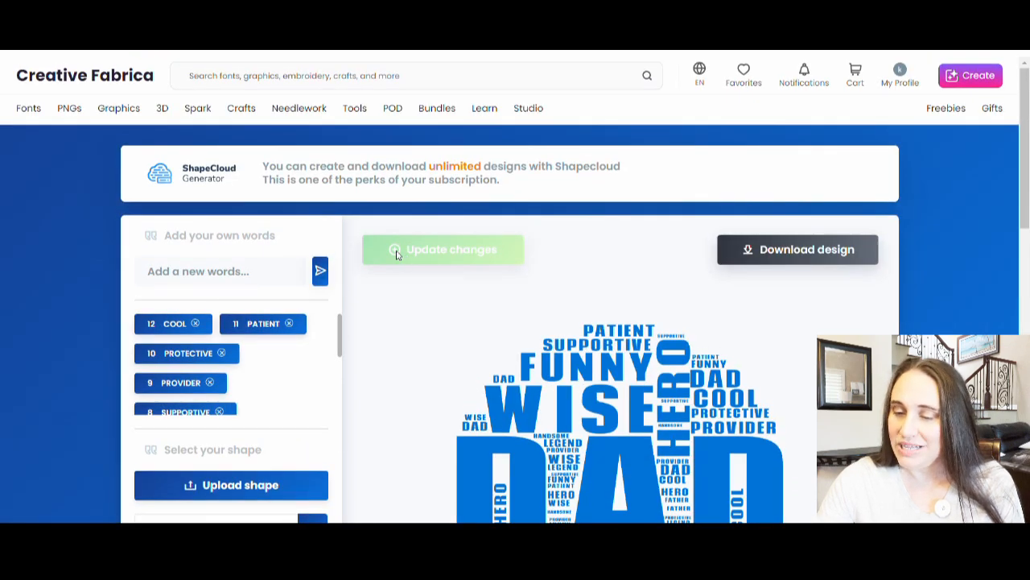
pyautogui.click(747, 253)
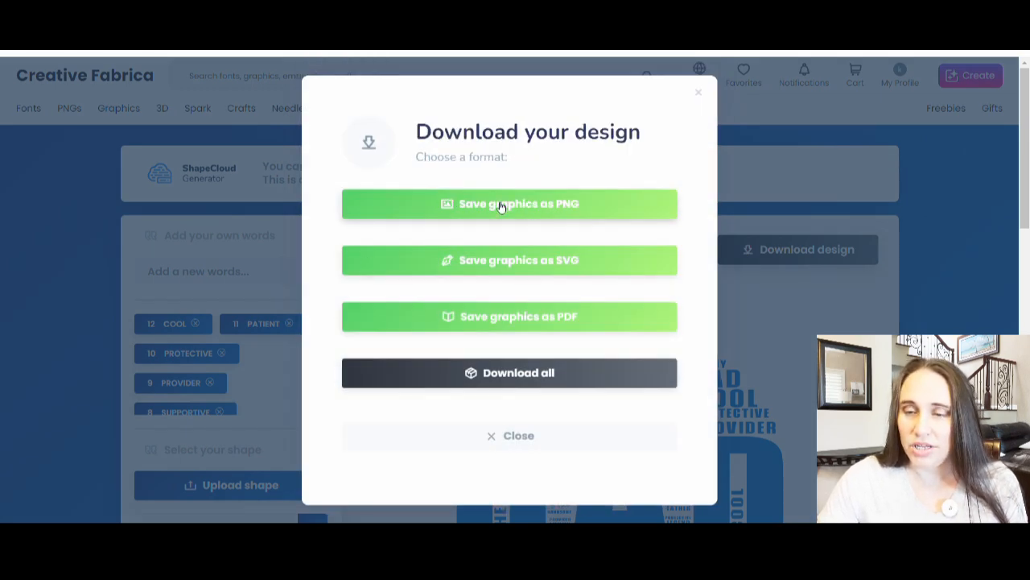
pyautogui.click(500, 206)
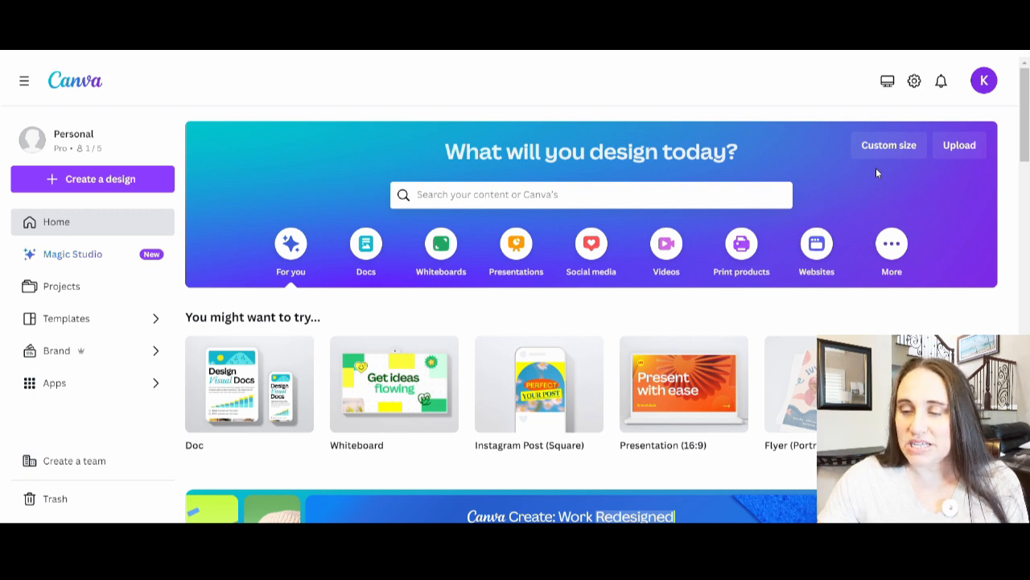
# Step: Switch to Canva and create a blank custom-size design of 4500 × 5400 px
pyautogui.click(885, 148)
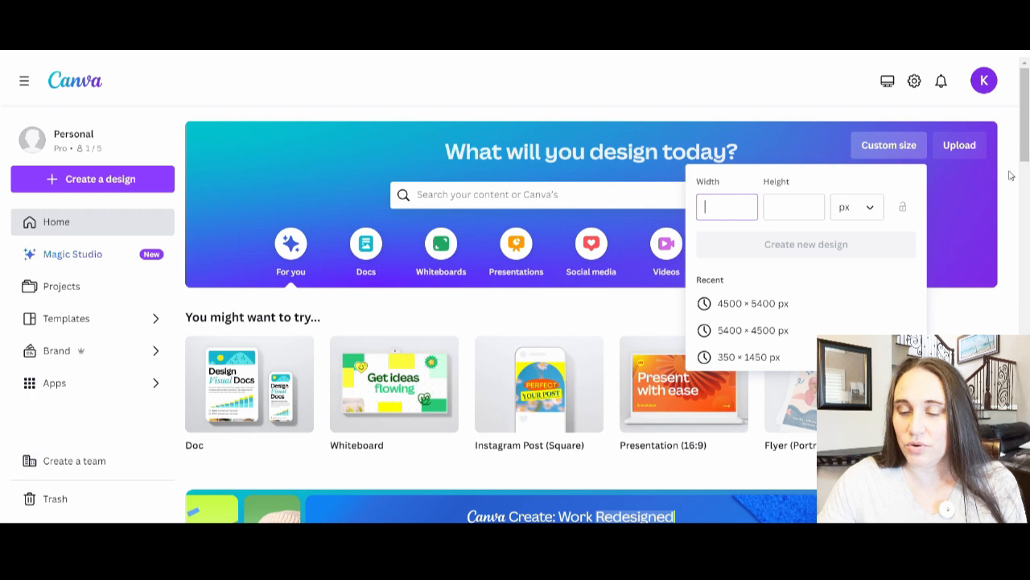
pyautogui.click(735, 305)
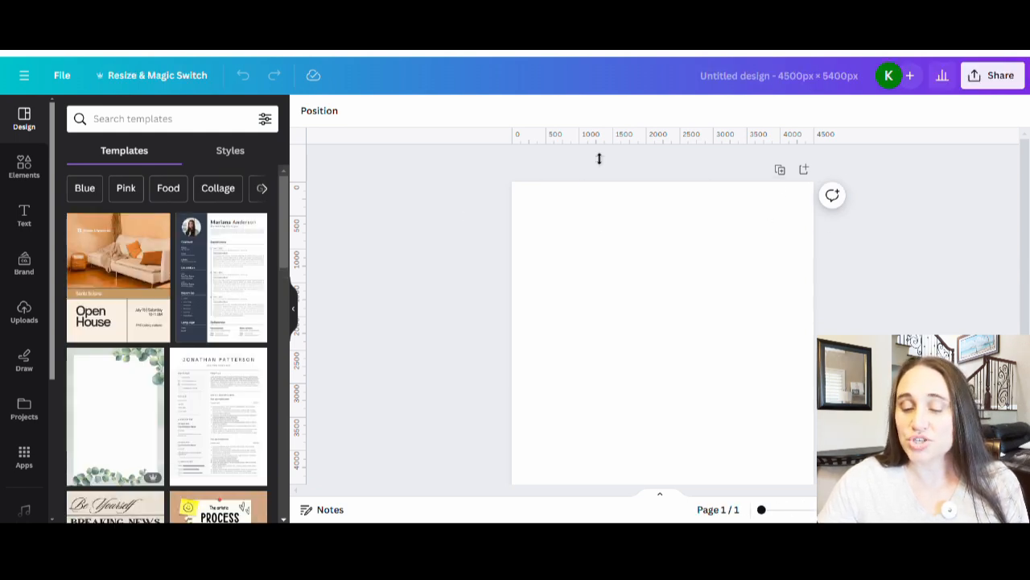
pyautogui.scroll(-1, 765, 338)
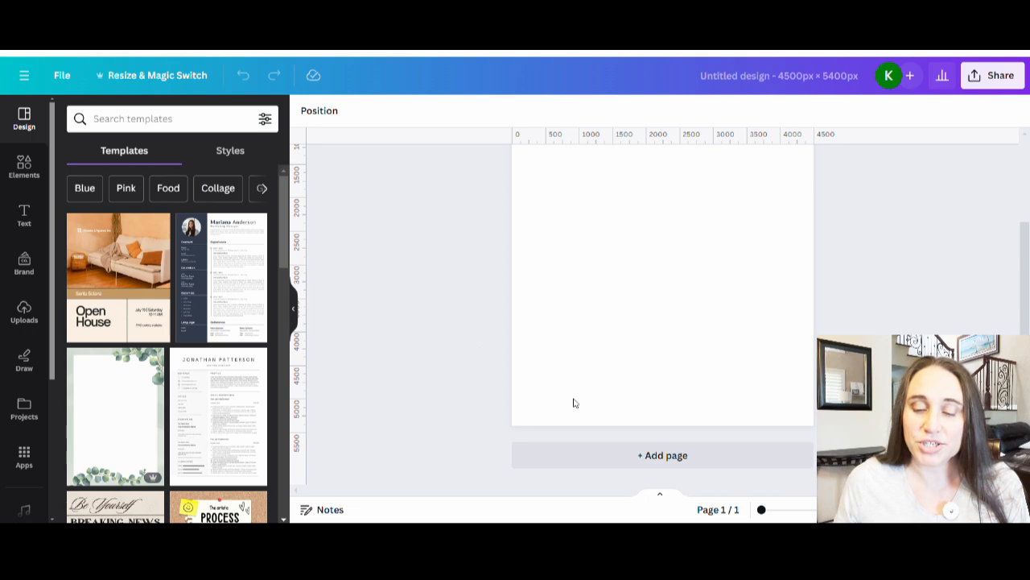
pyautogui.scroll(1, 644, 382)
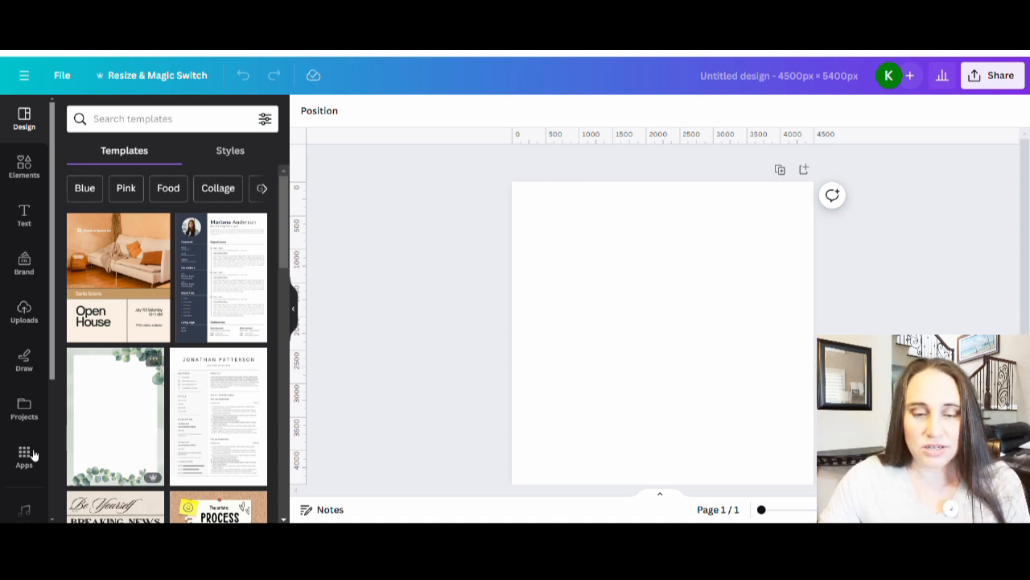
# Step: Upload the downloaded DAD word cloud image and place it on the blank page
pyautogui.click(20, 328)
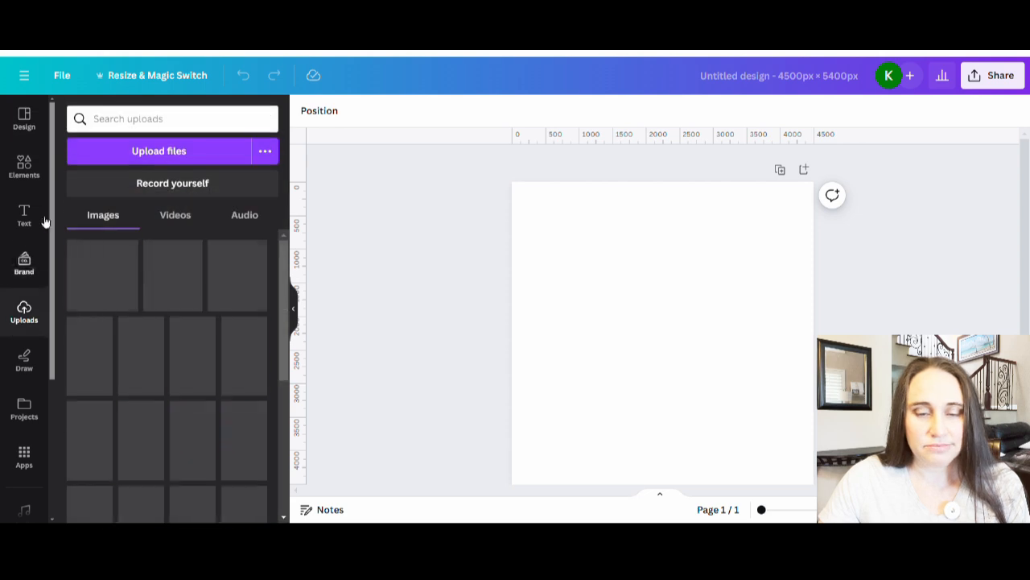
pyautogui.click(133, 161)
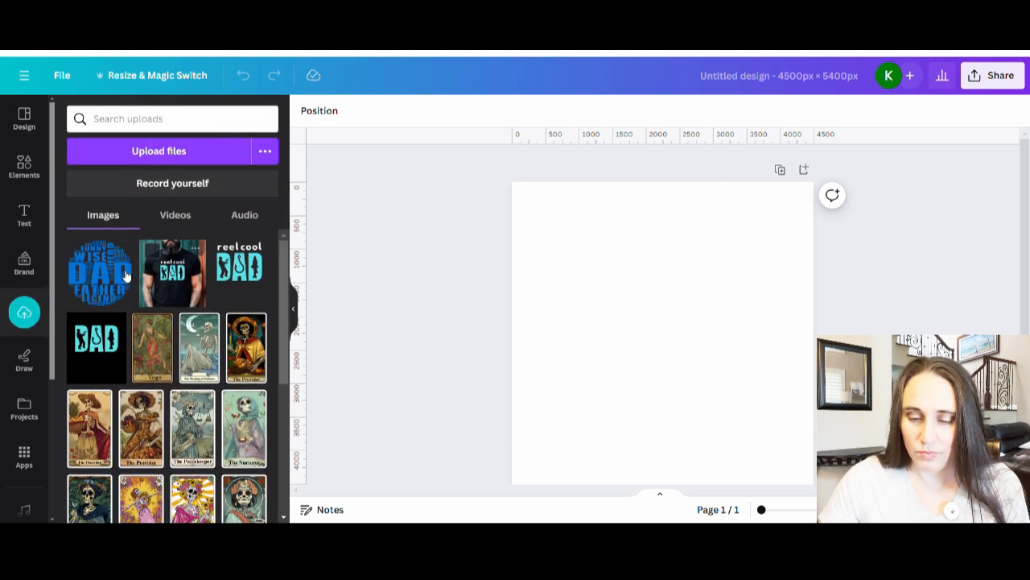
pyautogui.click(124, 275)
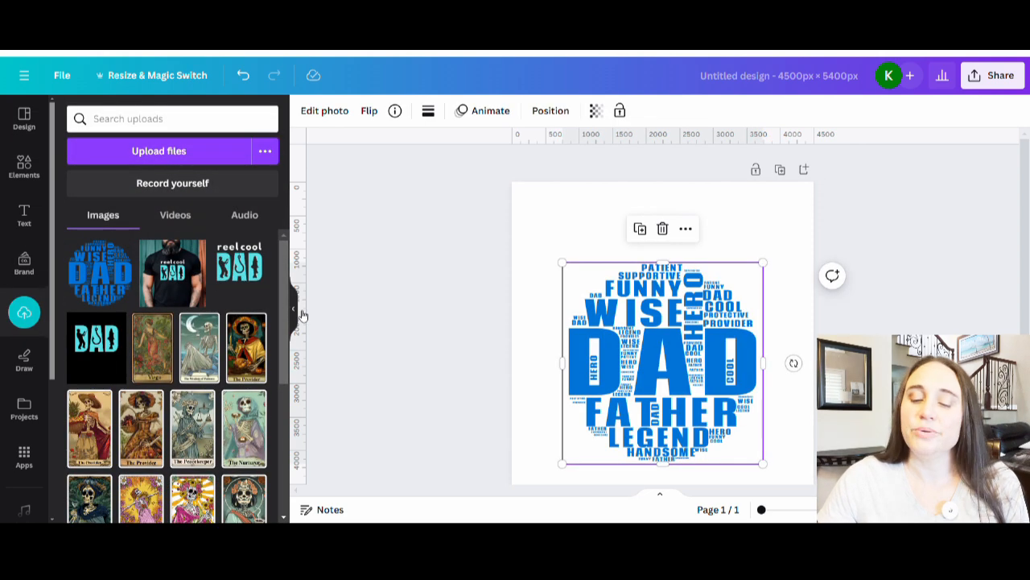
# Step: Collapse the uploads list and enlarge the word cloud image to nearly the full page width, positioned near the page's upper edge
pyautogui.click(296, 315)
pyautogui.click(272, 287)
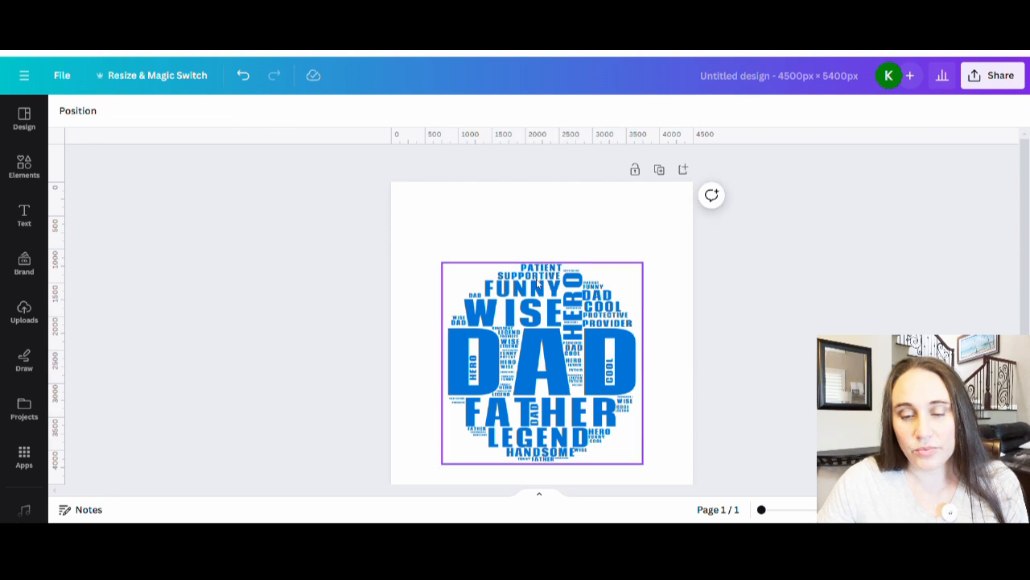
pyautogui.moveTo(616, 362); pyautogui.dragTo(663, 387)
pyautogui.scroll(-3, 616, 282)
pyautogui.click(663, 388)
pyautogui.scroll(3, 677, 391)
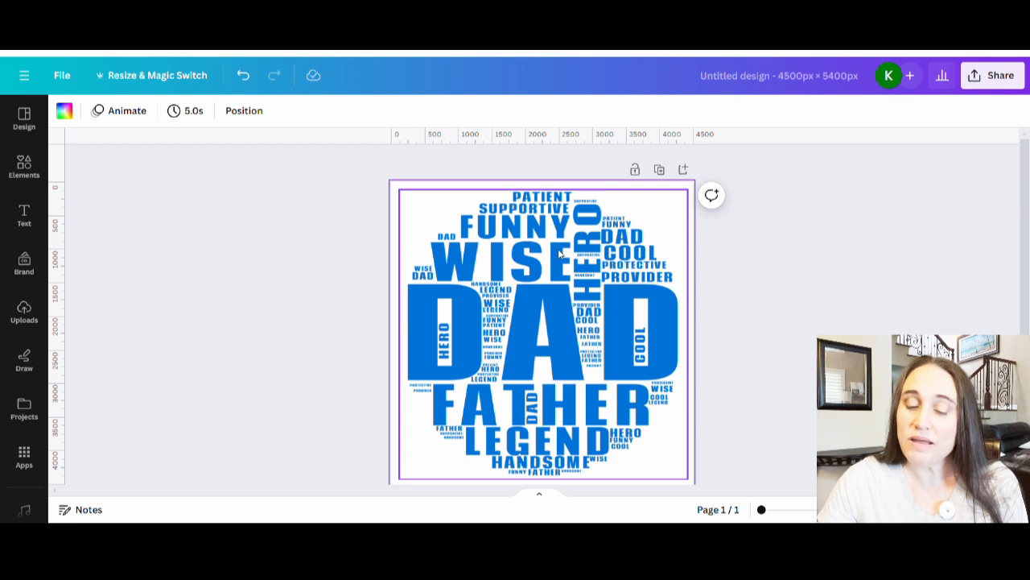
pyautogui.click(720, 285)
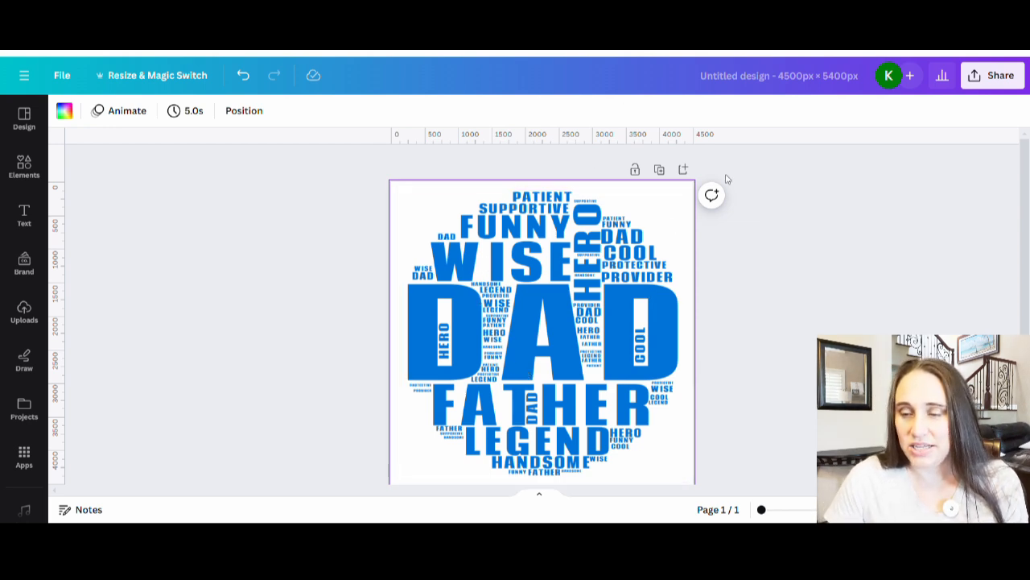
# Step: Name the design DAD CIRCLE FRAME
pyautogui.click(781, 80)
pyautogui.write('DAD')
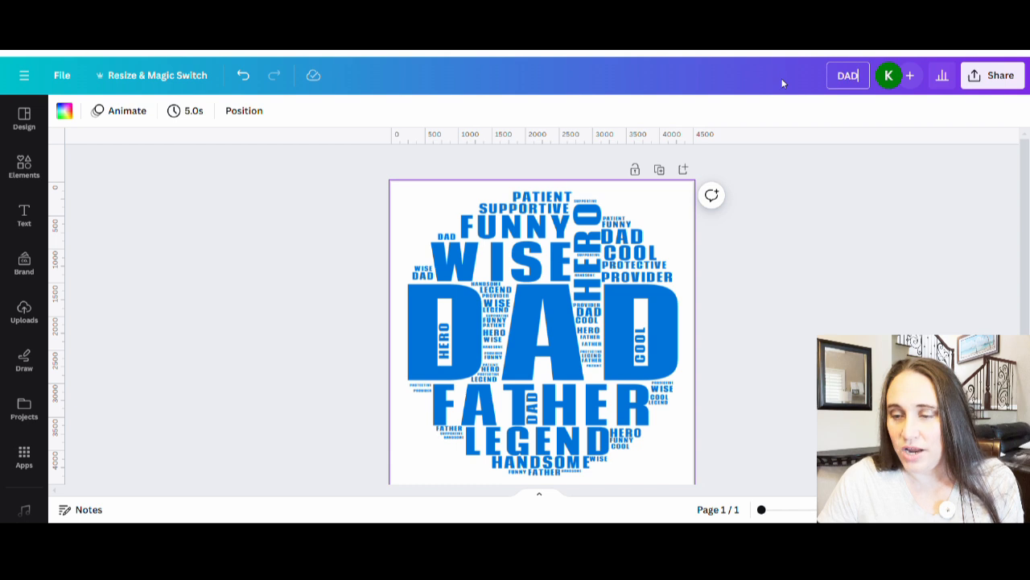
pyautogui.write(' CIRCLE FR')
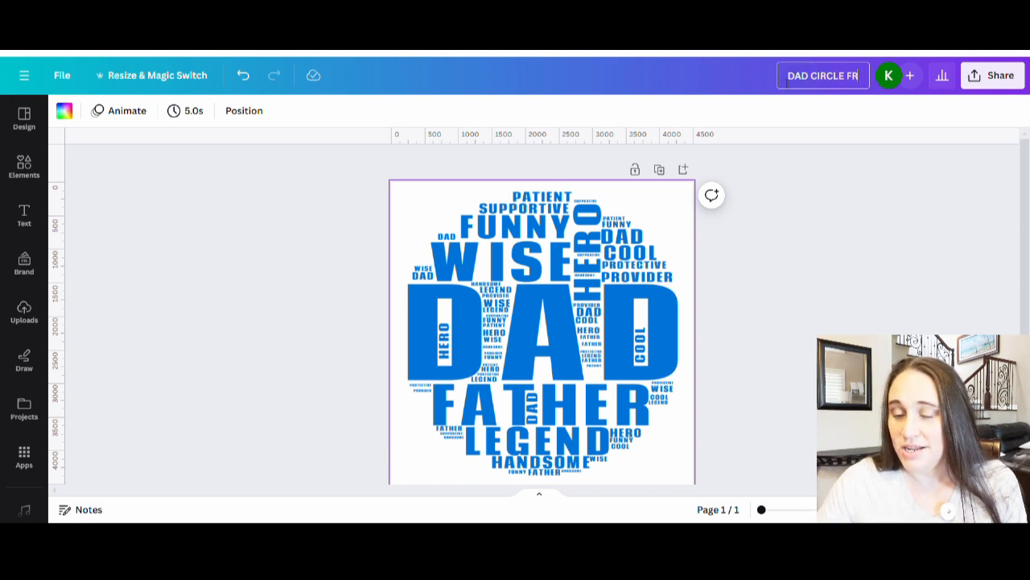
pyautogui.write('AME')
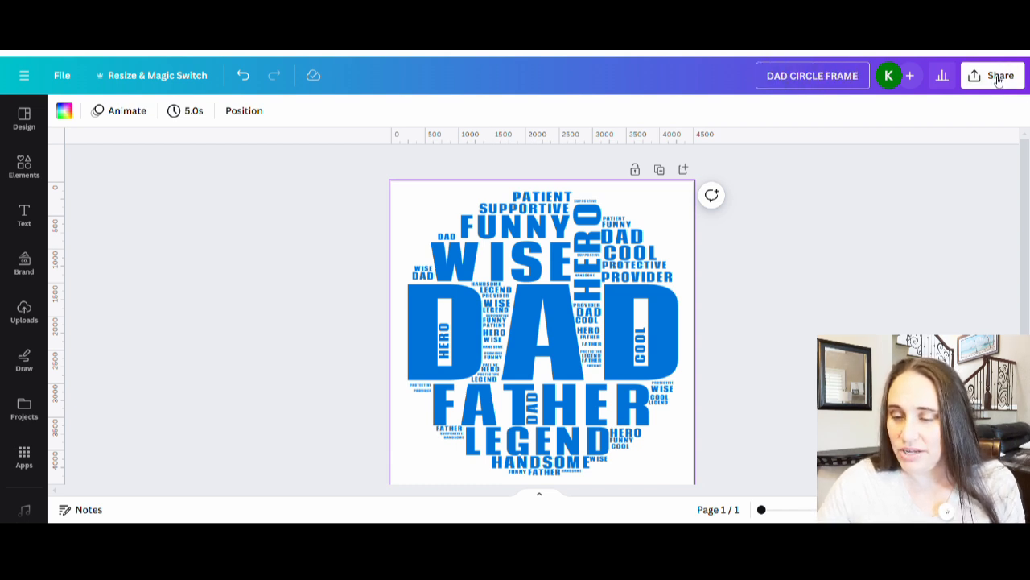
# Step: Download the word cloud design as a PNG at 4,500 × 5,400 px with a transparent background
pyautogui.click(995, 75)
pyautogui.click(805, 414)
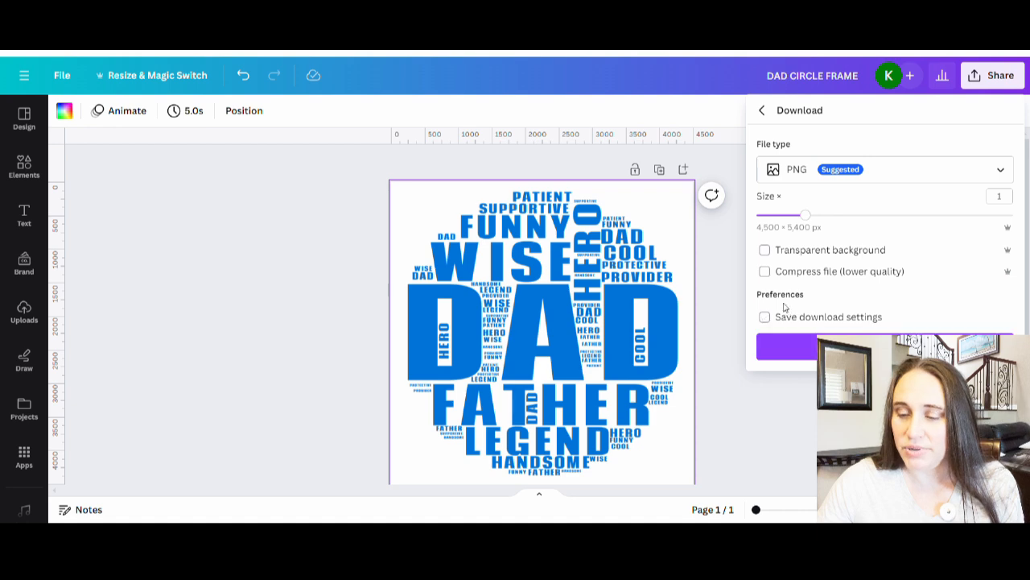
pyautogui.click(809, 253)
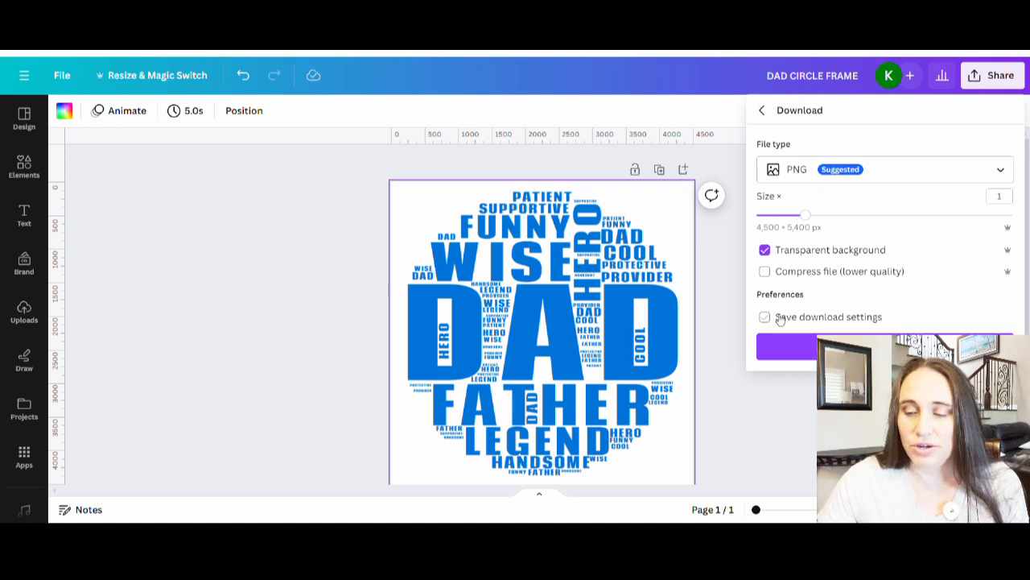
pyautogui.click(785, 347)
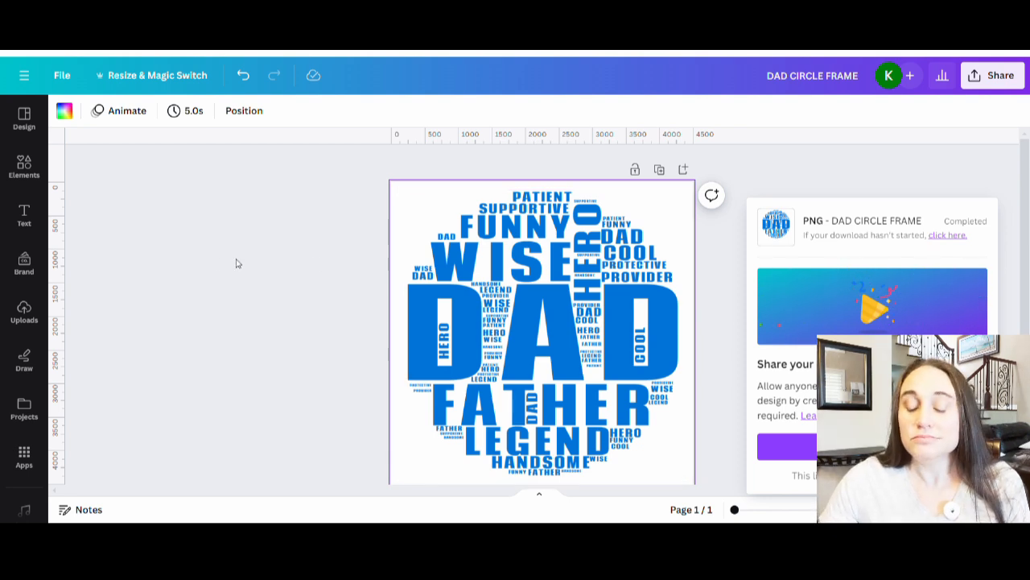
pyautogui.click(304, 271)
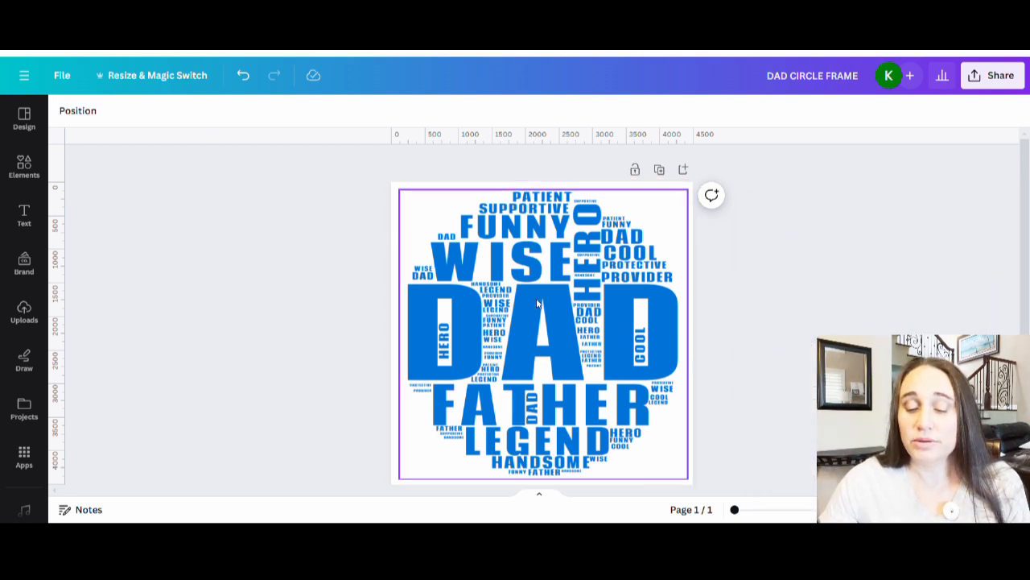
pyautogui.scroll(-2, 550, 351)
pyautogui.scroll(2, 549, 352)
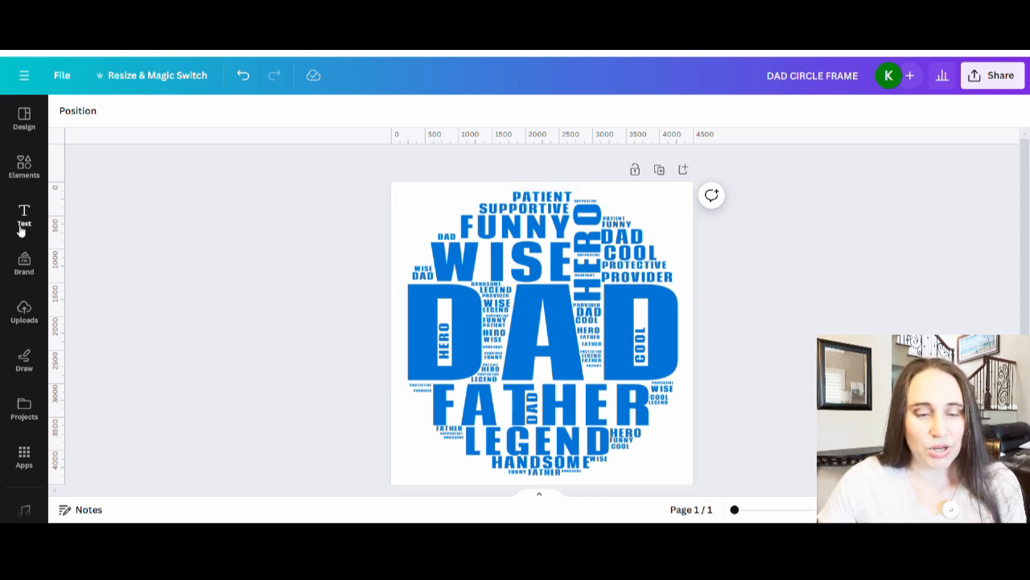
# Step: Search the elements library for WOOD GRAIN and show all matching photos
pyautogui.click(24, 173)
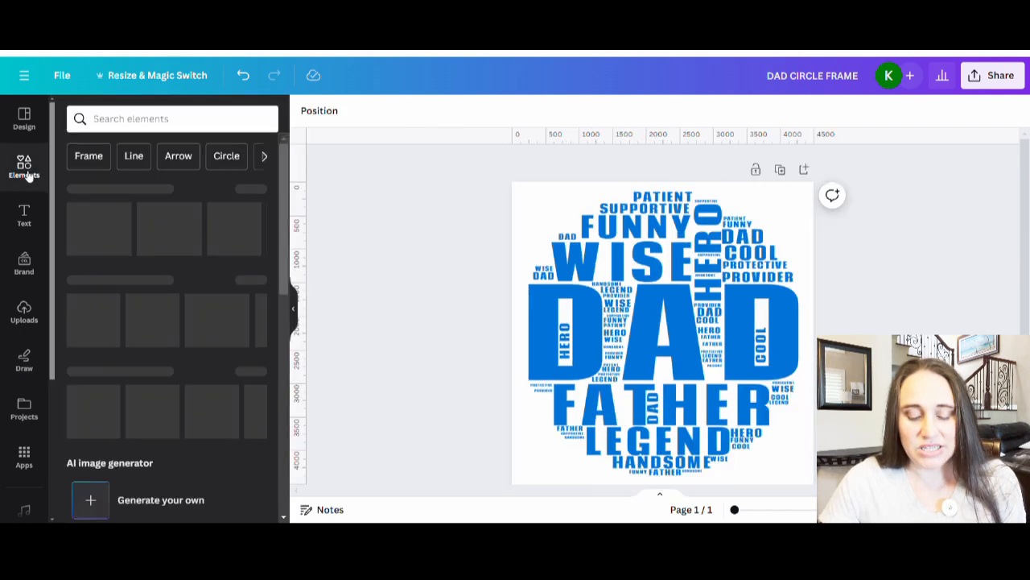
pyautogui.click(159, 117)
pyautogui.write('WOOD GRAIN')
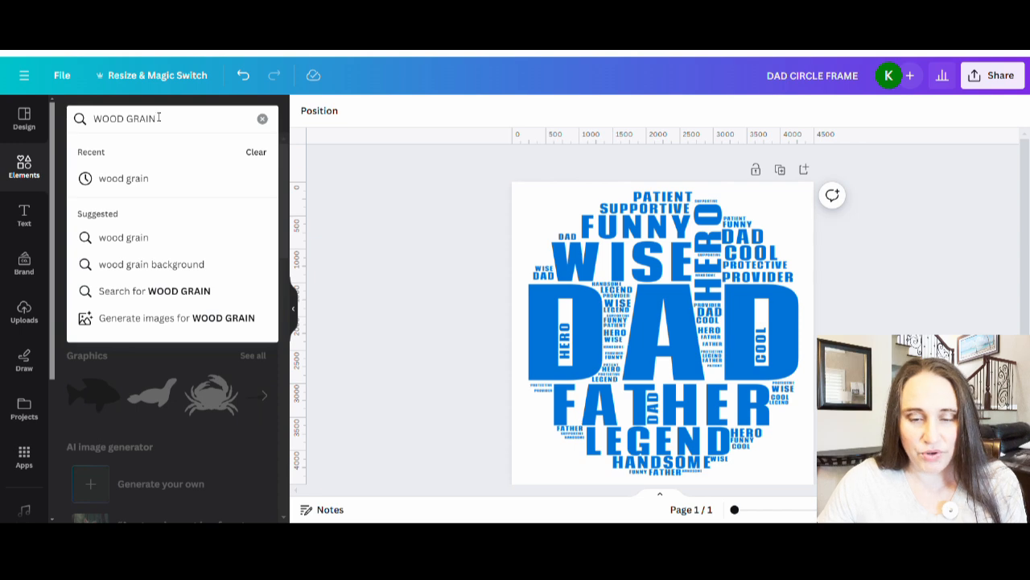
pyautogui.press('Return')
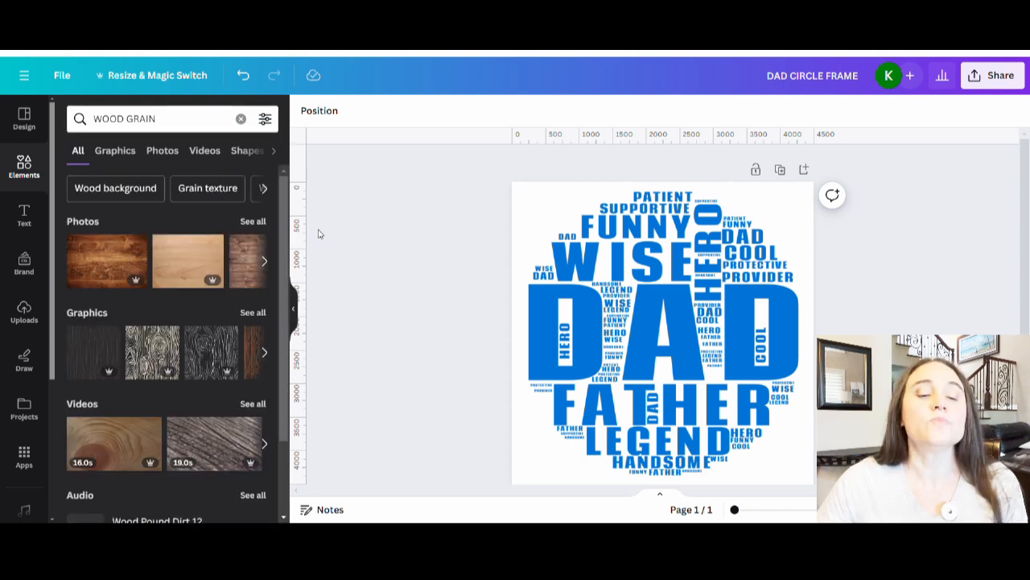
pyautogui.click(253, 221)
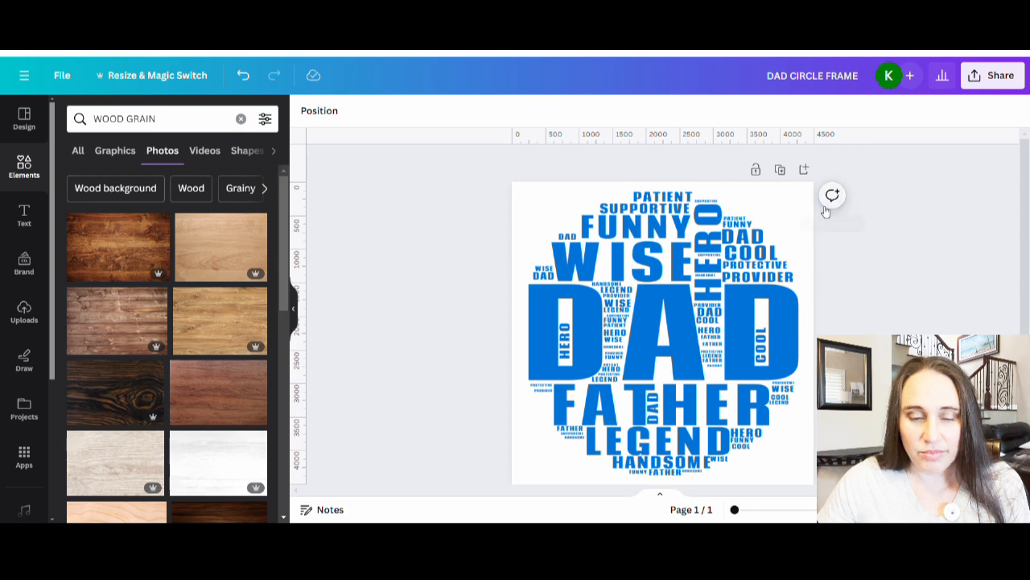
# Step: Browse the wood grain photos and add the orange-brown swirled wood photo to the page
pyautogui.scroll(-1, 145, 285)
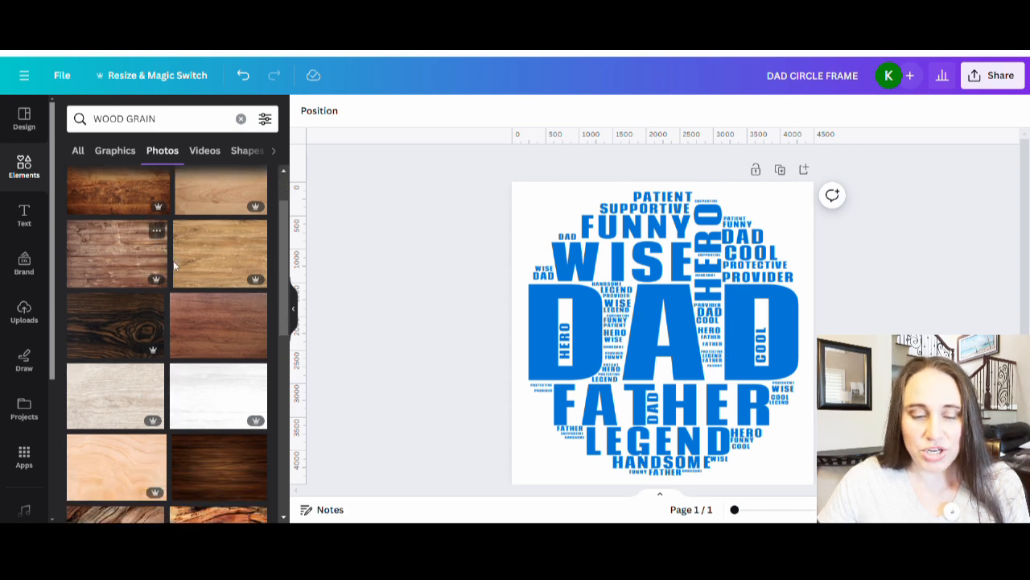
pyautogui.scroll(-1, 227, 193)
pyautogui.scroll(-2, 228, 208)
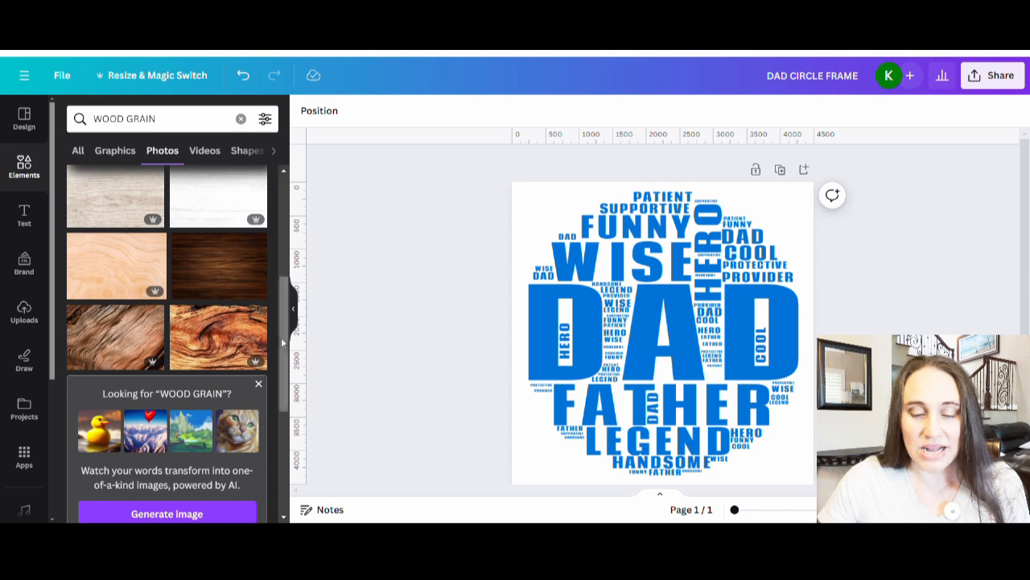
pyautogui.click(223, 339)
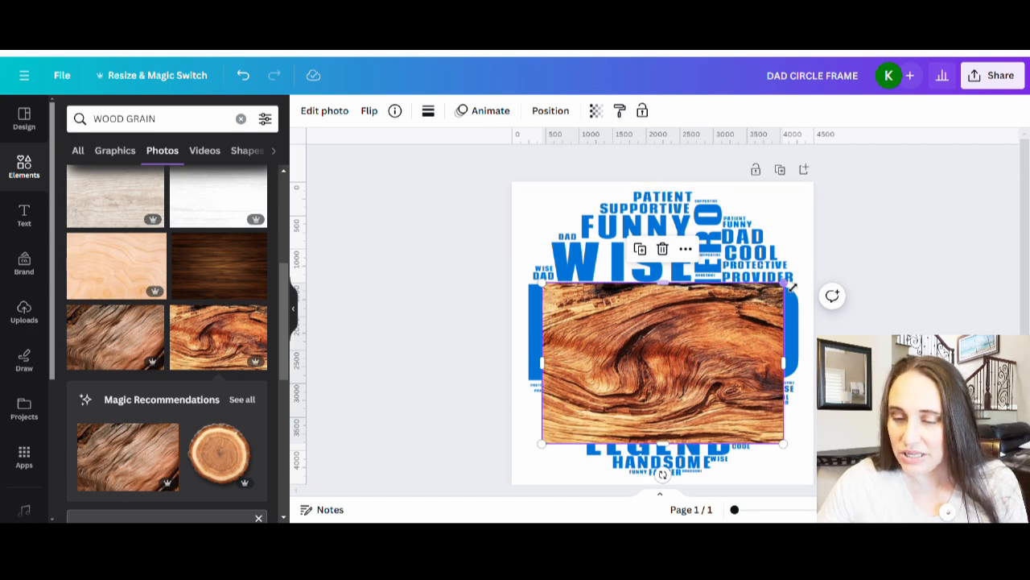
# Step: Enlarge and reposition the swirled wood photo until it covers the whole page
pyautogui.moveTo(789, 286); pyautogui.dragTo(992, 211)
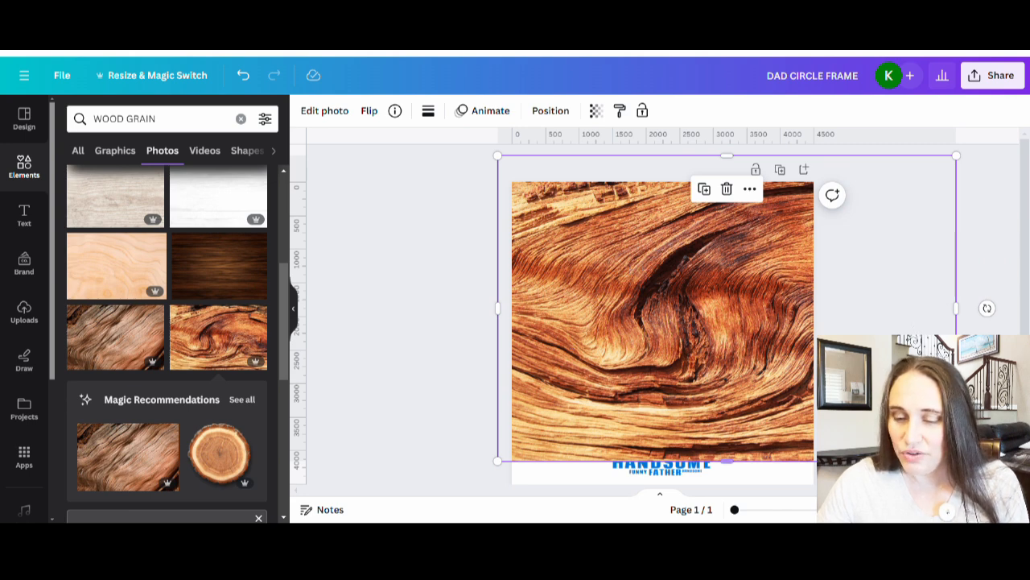
pyautogui.moveTo(956, 461); pyautogui.dragTo(1007, 494)
pyautogui.scroll(-2, 706, 296)
pyautogui.moveTo(727, 301); pyautogui.dragTo(613, 307)
pyautogui.scroll(2, 667, 308)
pyautogui.moveTo(736, 358); pyautogui.dragTo(664, 354)
pyautogui.scroll(-2, 688, 319)
pyautogui.scroll(2, 709, 314)
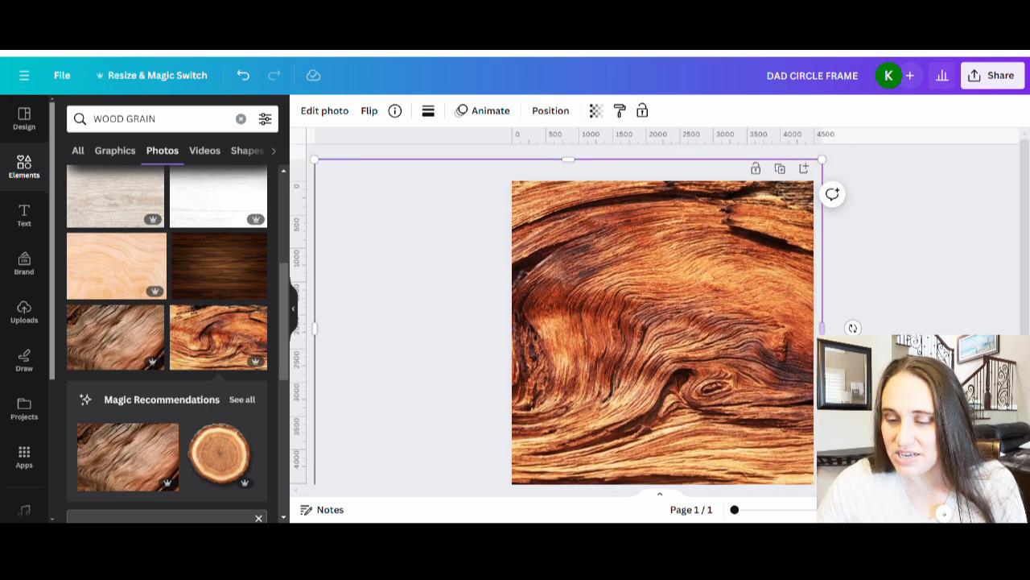
pyautogui.moveTo(752, 280)
pyautogui.mouseDown()
pyautogui.moveTo(752, 295)
pyautogui.moveTo(762, 282)
pyautogui.mouseUp()
pyautogui.click(913, 280)
pyautogui.scroll(-2, 907, 277)
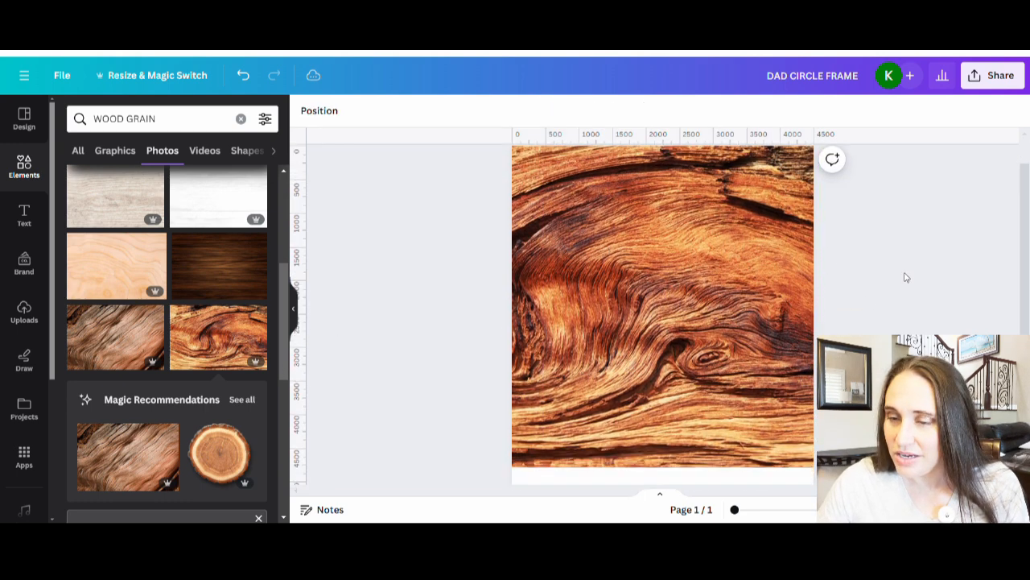
pyautogui.scroll(2, 619, 311)
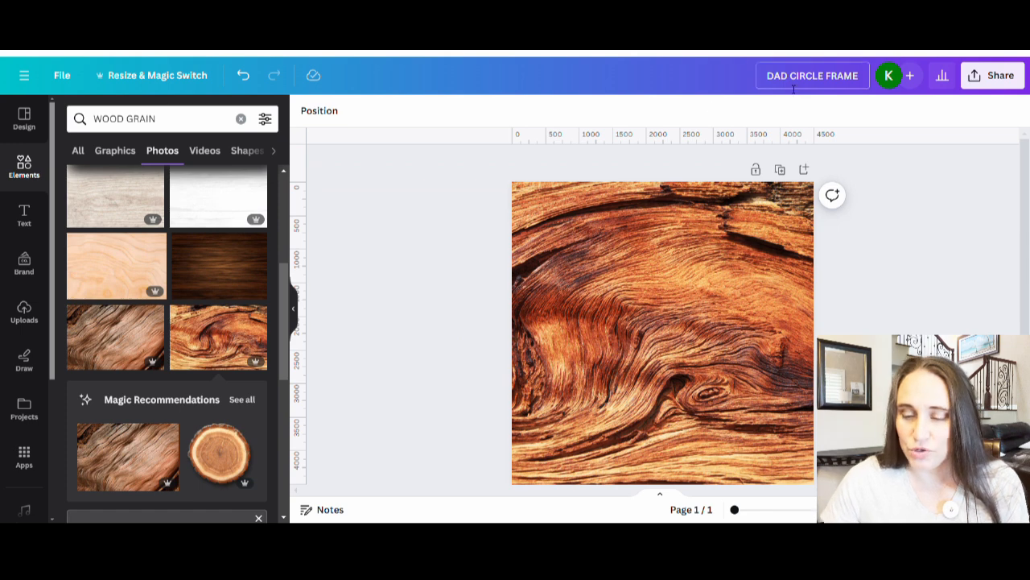
# Step: Rename the design WOOD GRAIN MASK 1
pyautogui.click(804, 76)
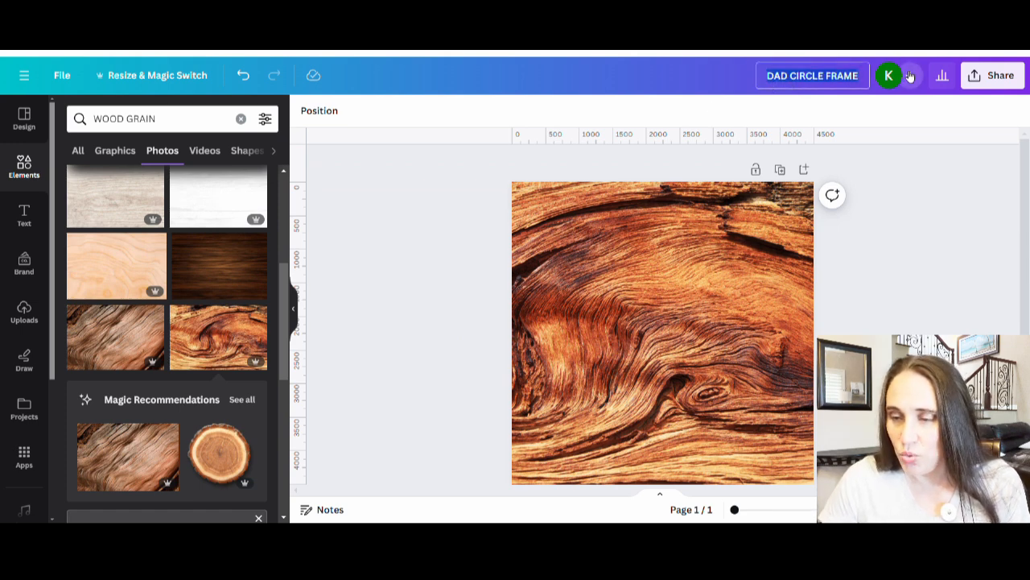
pyautogui.press('BackSpace')
pyautogui.write('WOOD')
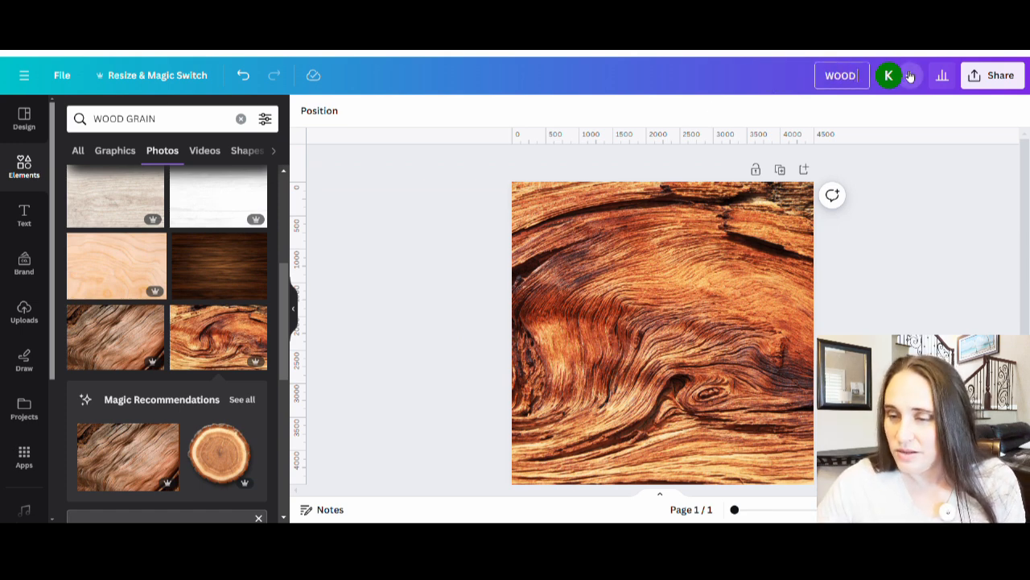
pyautogui.write(' GRAIN 1')
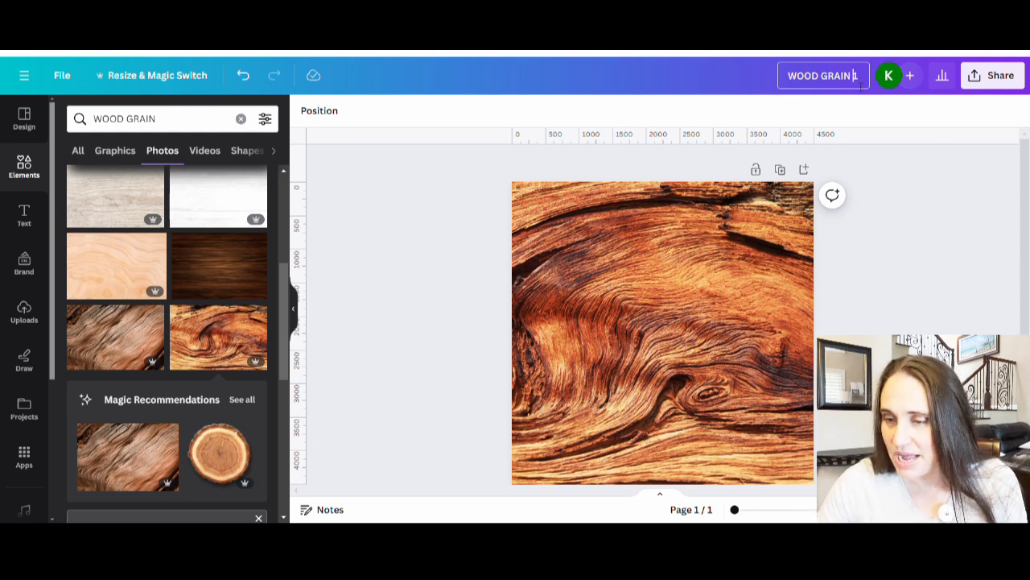
pyautogui.write('MASK')
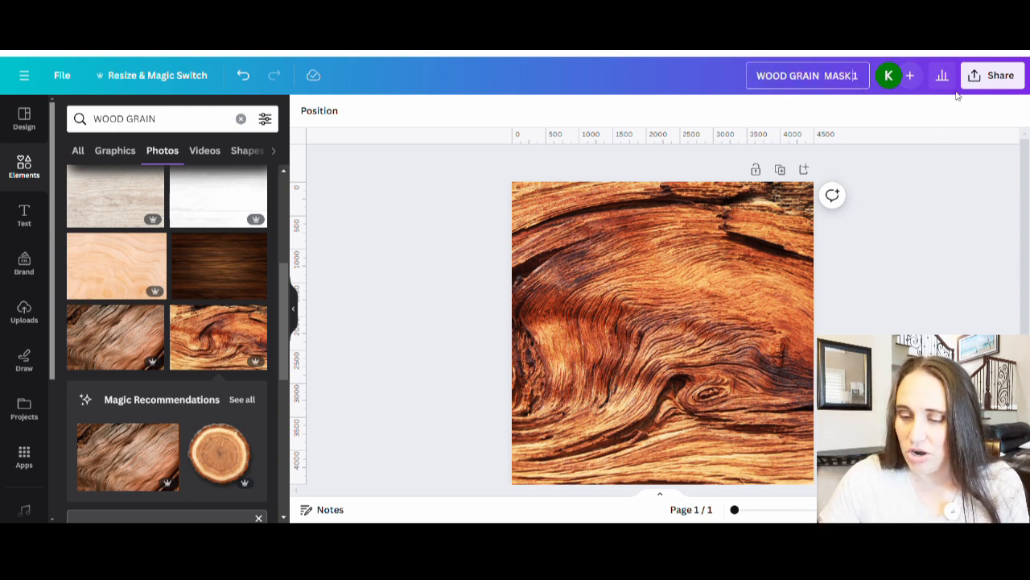
# Step: Download the wood grain page as a PNG at 4,500 × 5,400 px without a transparent background
pyautogui.click(993, 79)
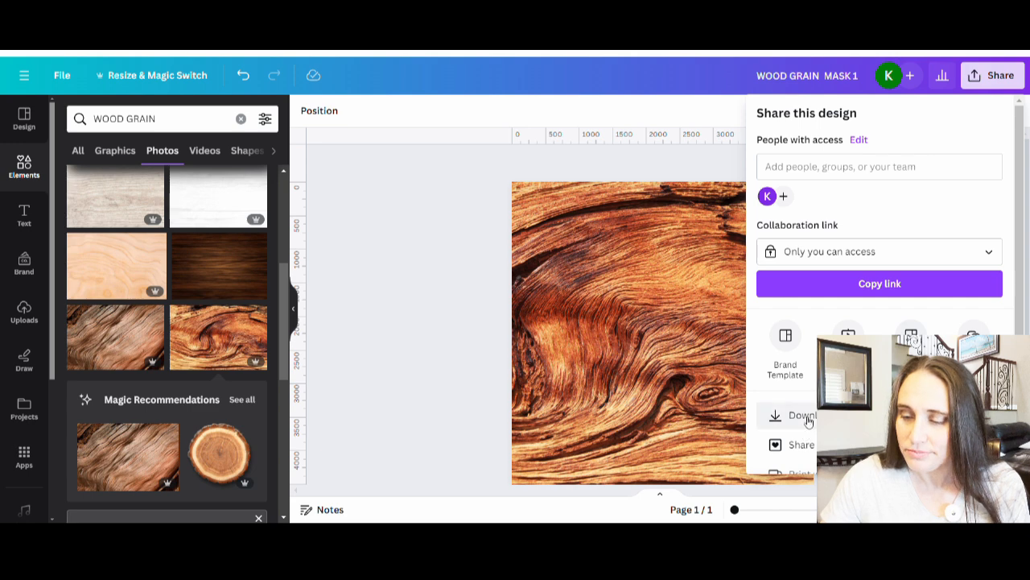
pyautogui.click(805, 416)
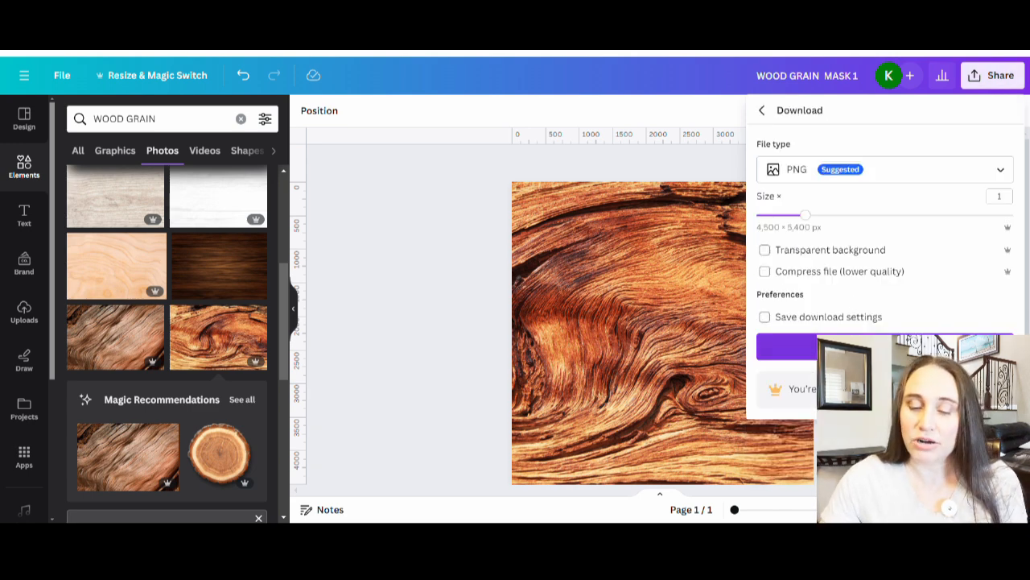
pyautogui.click(786, 346)
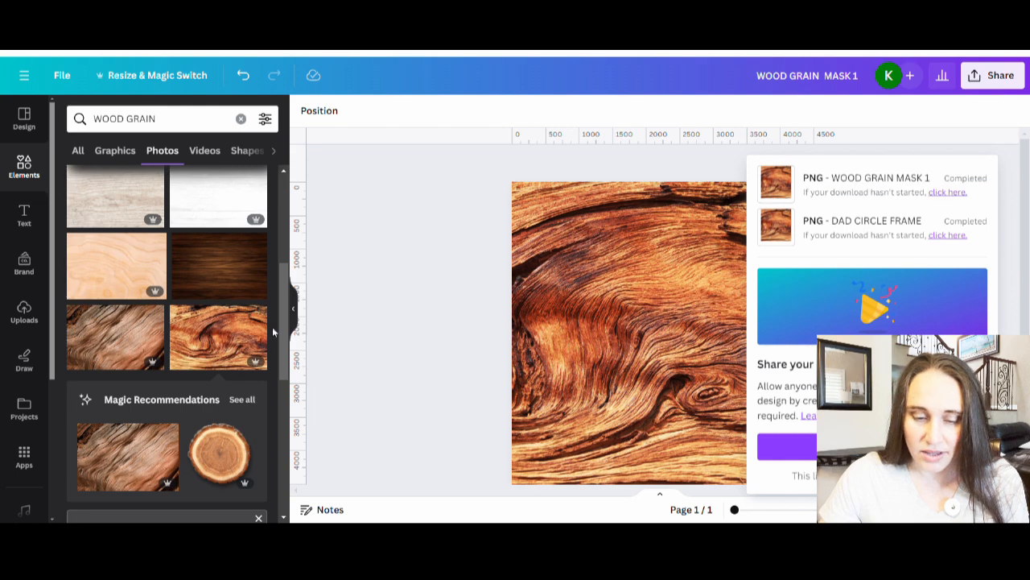
# Step: Replace the swirled wood photo with the recommended round log slice, enlarged and centred over the word cloud
pyautogui.moveTo(615, 349); pyautogui.dragTo(145, 285)
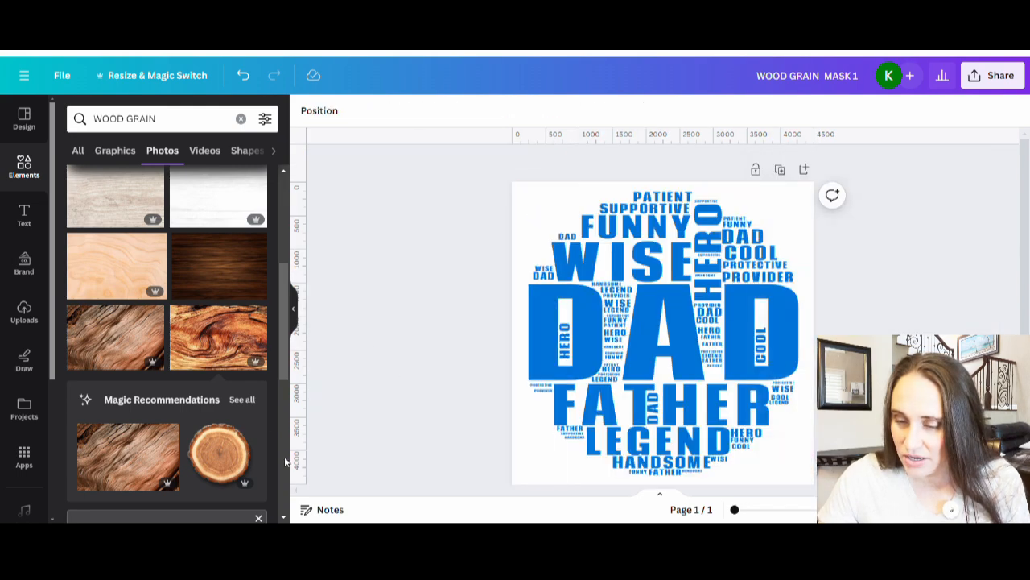
pyautogui.click(225, 467)
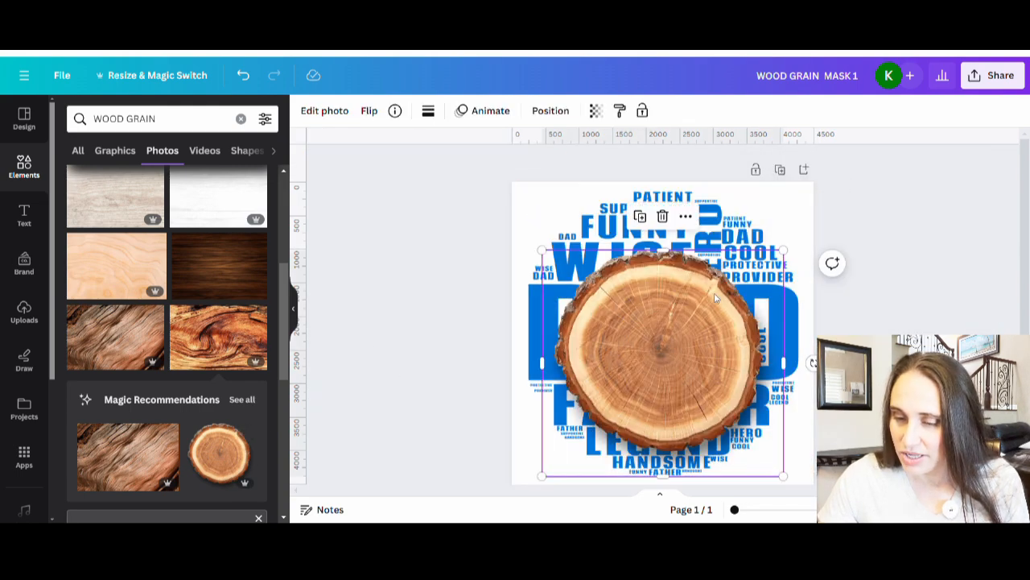
pyautogui.moveTo(783, 250); pyautogui.dragTo(937, 145)
pyautogui.moveTo(731, 398); pyautogui.dragTo(638, 382)
pyautogui.scroll(-3, 633, 339)
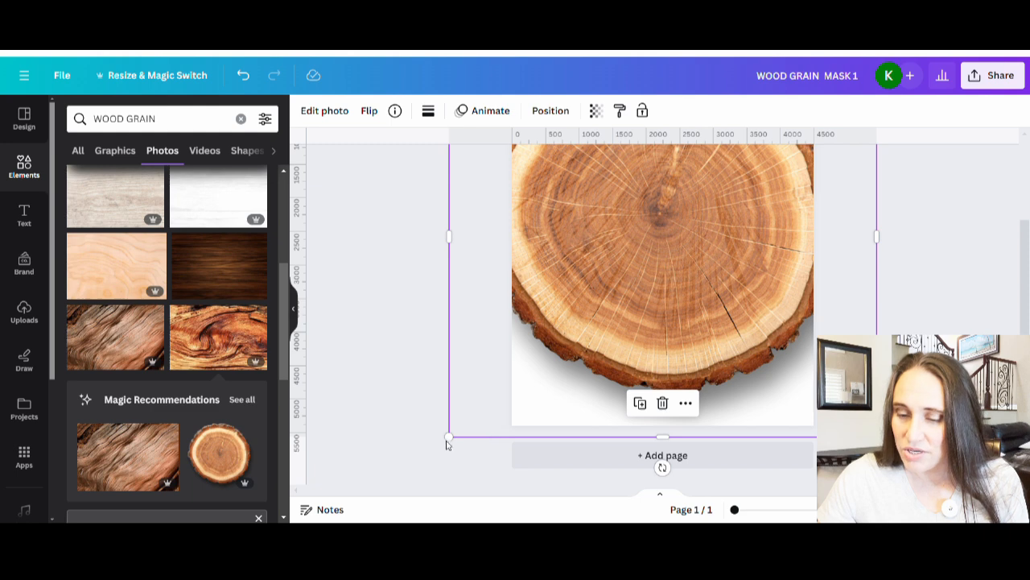
pyautogui.scroll(3, 669, 202)
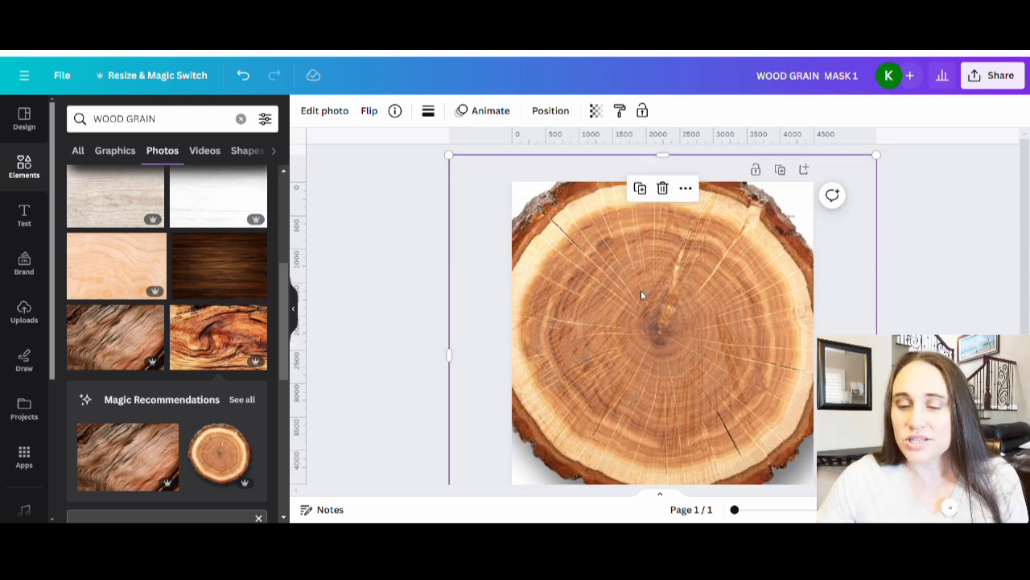
# Step: Set the log slice image's transparency to 66
pyautogui.click(598, 113)
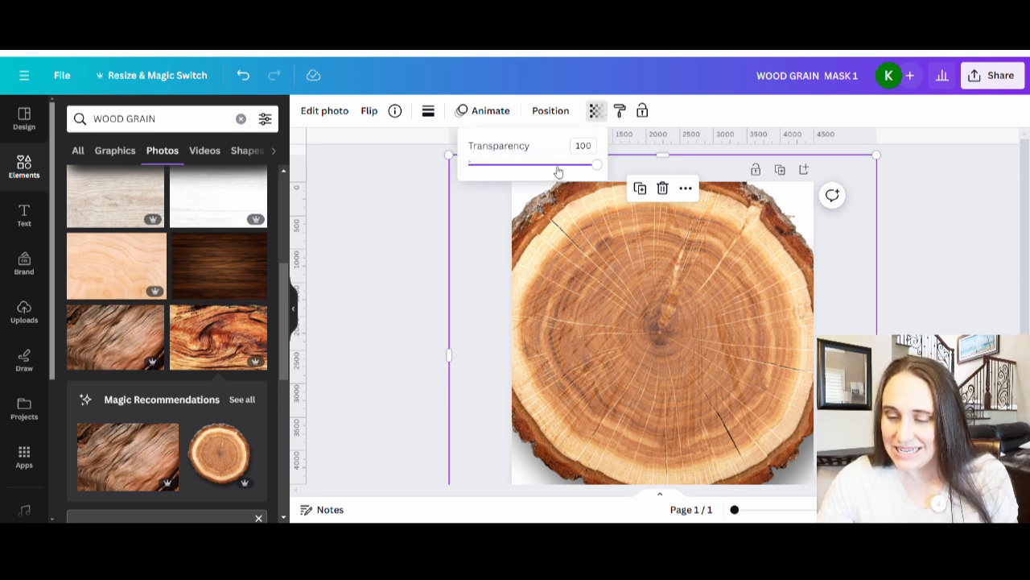
pyautogui.click(556, 165)
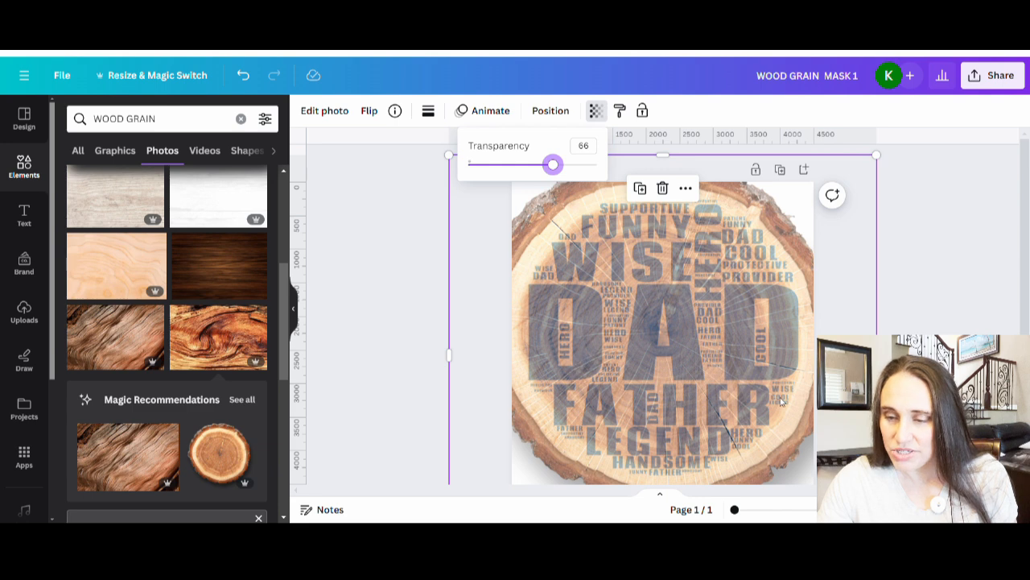
# Step: Nudge the log slice into place over the word cloud and set its transparency to 100
pyautogui.moveTo(792, 456)
pyautogui.mouseDown()
pyautogui.moveTo(793, 430)
pyautogui.moveTo(795, 454)
pyautogui.mouseUp()
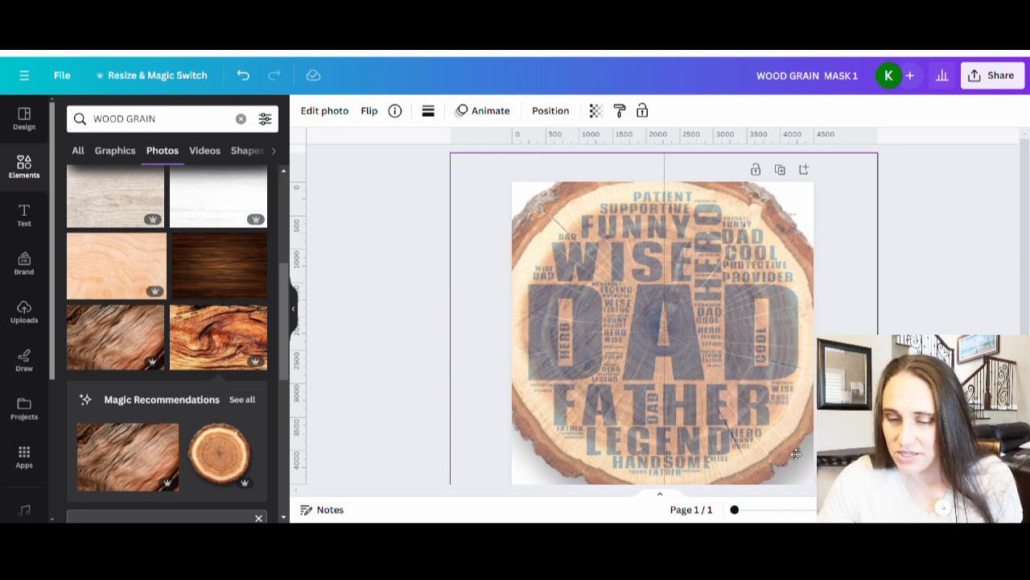
pyautogui.moveTo(795, 454); pyautogui.dragTo(795, 454)
pyautogui.scroll(-2, 851, 330)
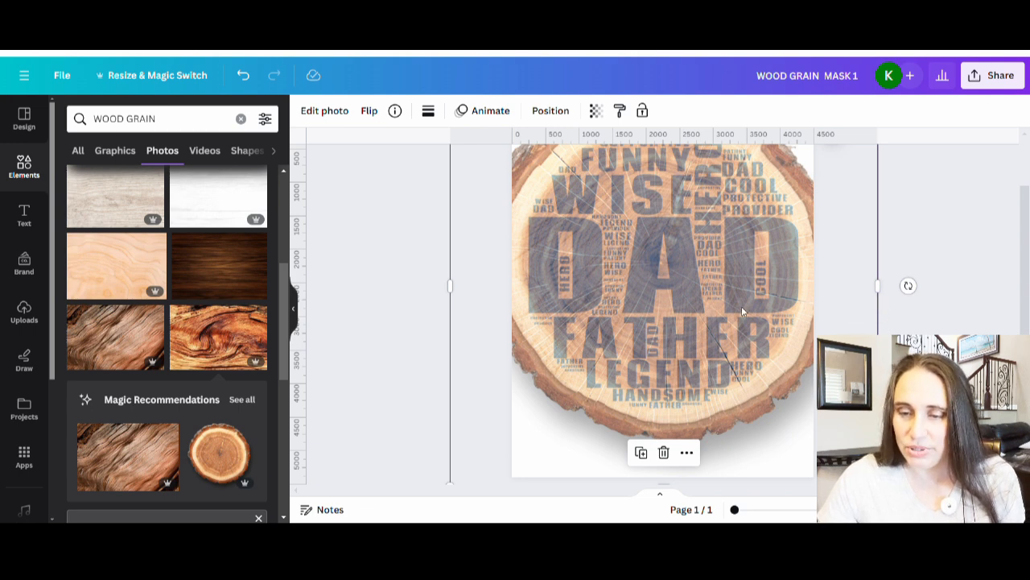
pyautogui.click(595, 111)
pyautogui.moveTo(554, 166); pyautogui.dragTo(600, 165)
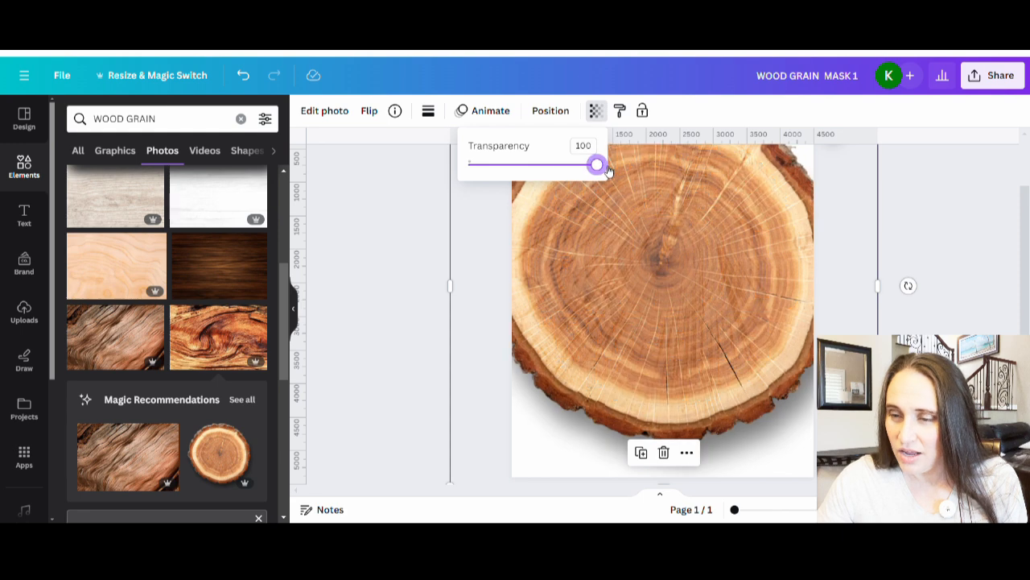
pyautogui.click(920, 251)
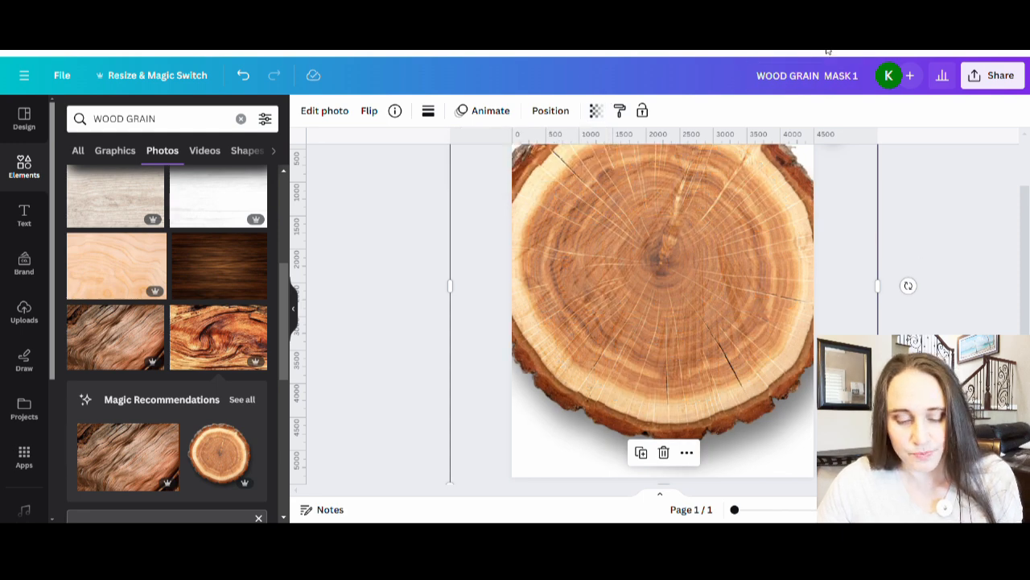
# Step: Rename the design WOOD GRAIN MASK 2
pyautogui.click(858, 76)
pyautogui.press('BackSpace')
pyautogui.write('2')
pyautogui.click(941, 189)
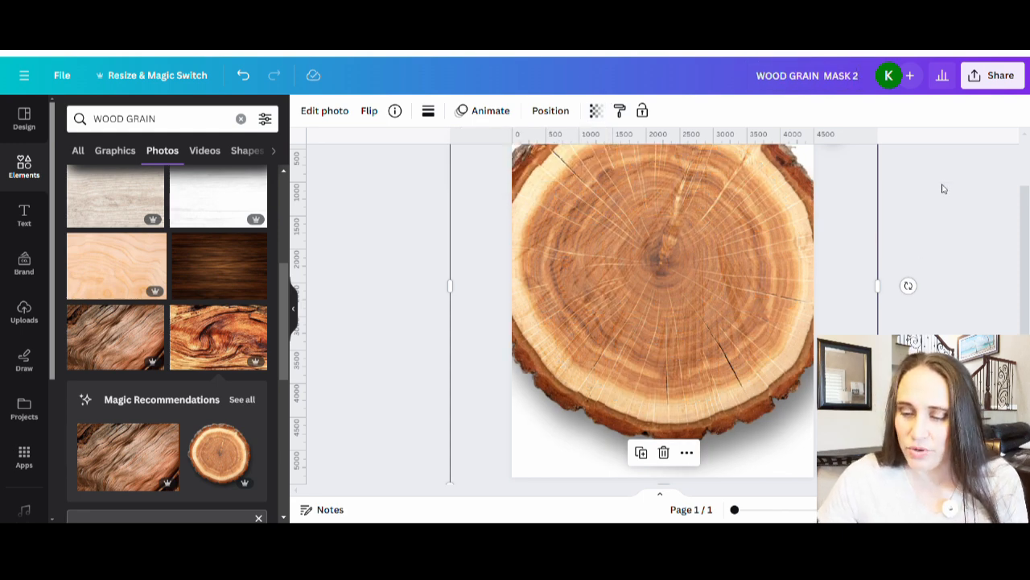
# Step: Download the log slice page as a PNG at 4,500 × 5,400 px without a transparent background
pyautogui.click(990, 77)
pyautogui.click(808, 416)
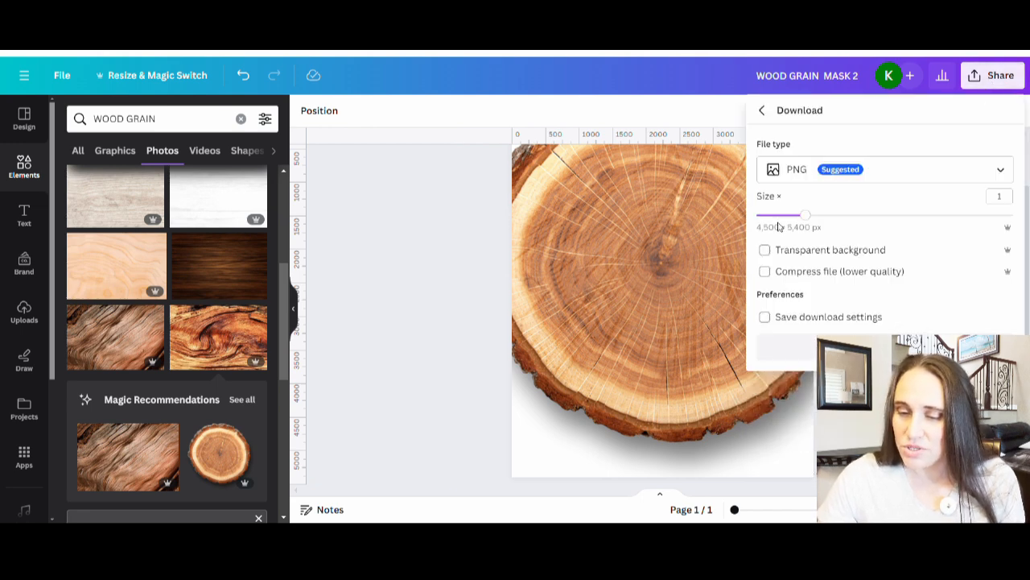
pyautogui.click(766, 251)
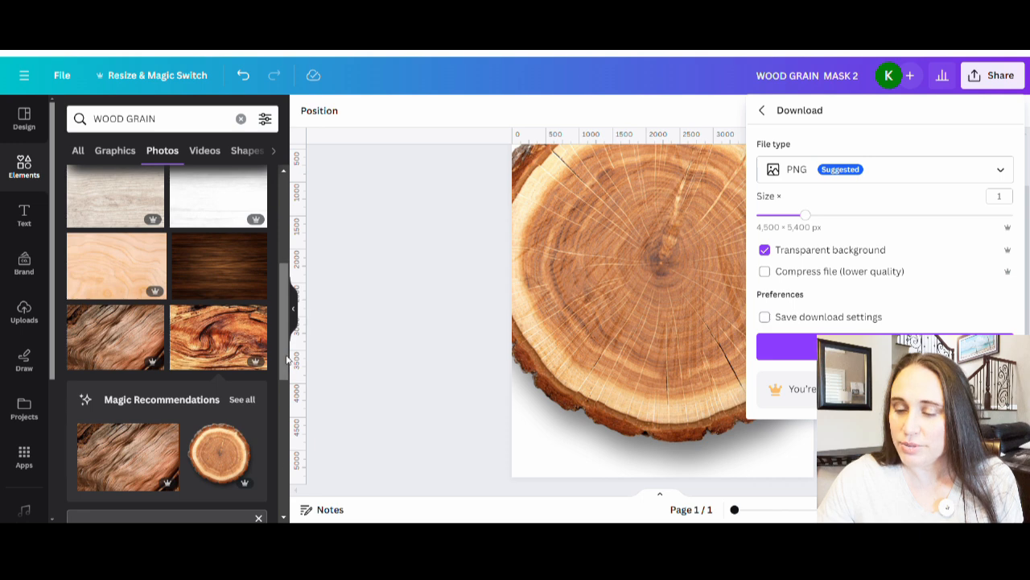
pyautogui.click(765, 251)
pyautogui.click(869, 346)
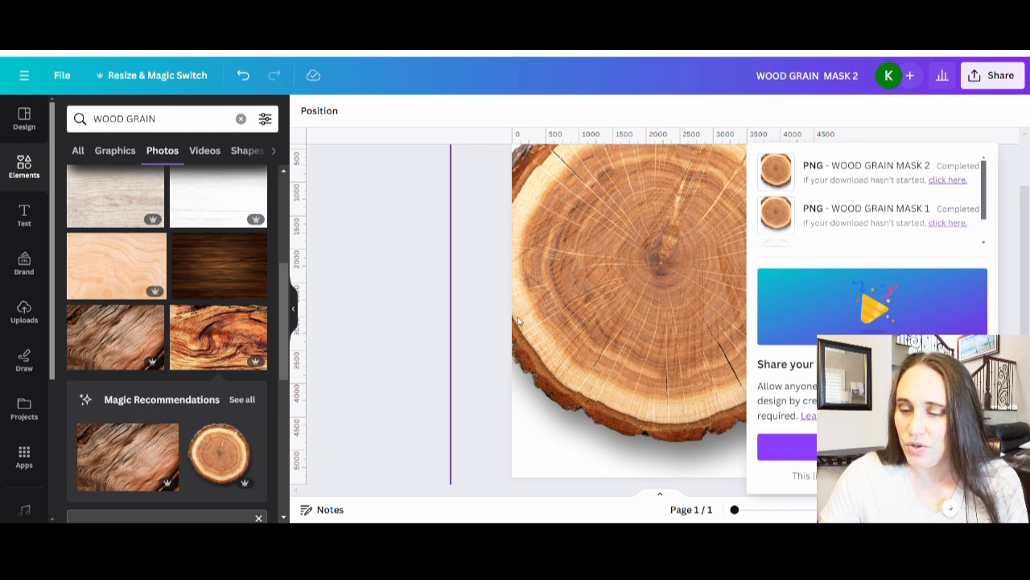
# Step: Remove the log slice image from the page, keeping the word cloud in its original position
pyautogui.click(397, 318)
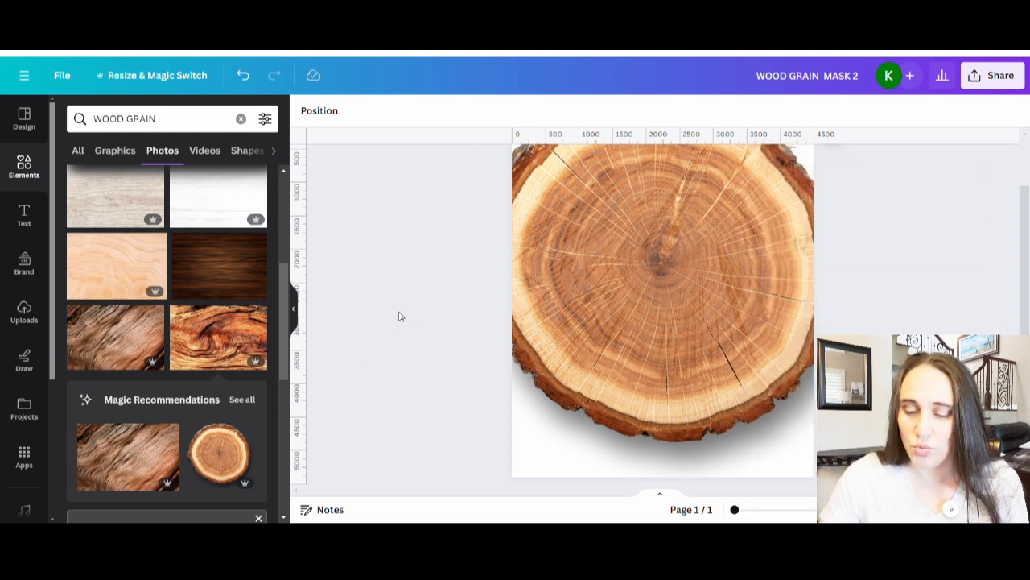
pyautogui.moveTo(701, 322); pyautogui.dragTo(900, 359)
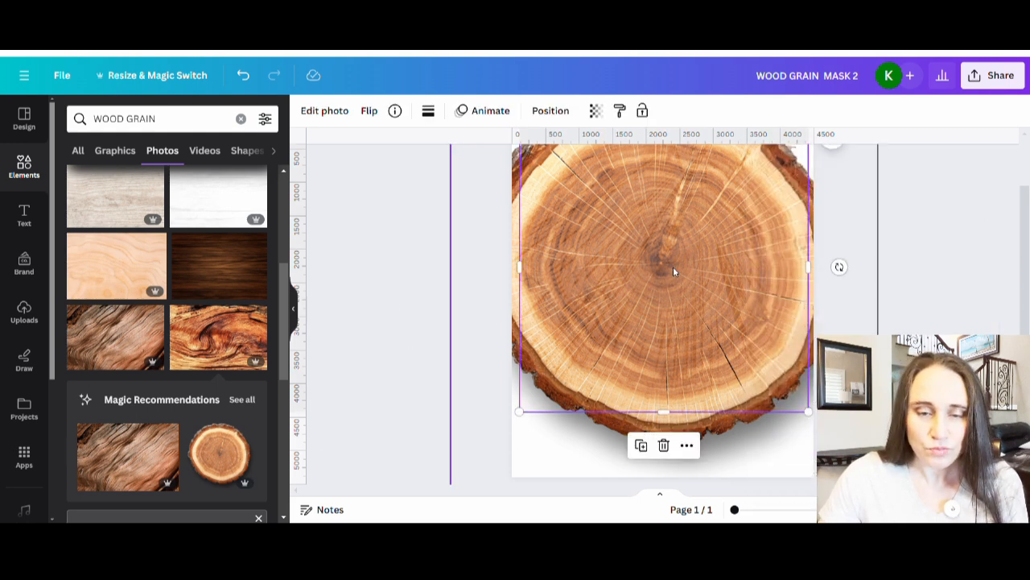
pyautogui.moveTo(675, 271); pyautogui.dragTo(842, 291)
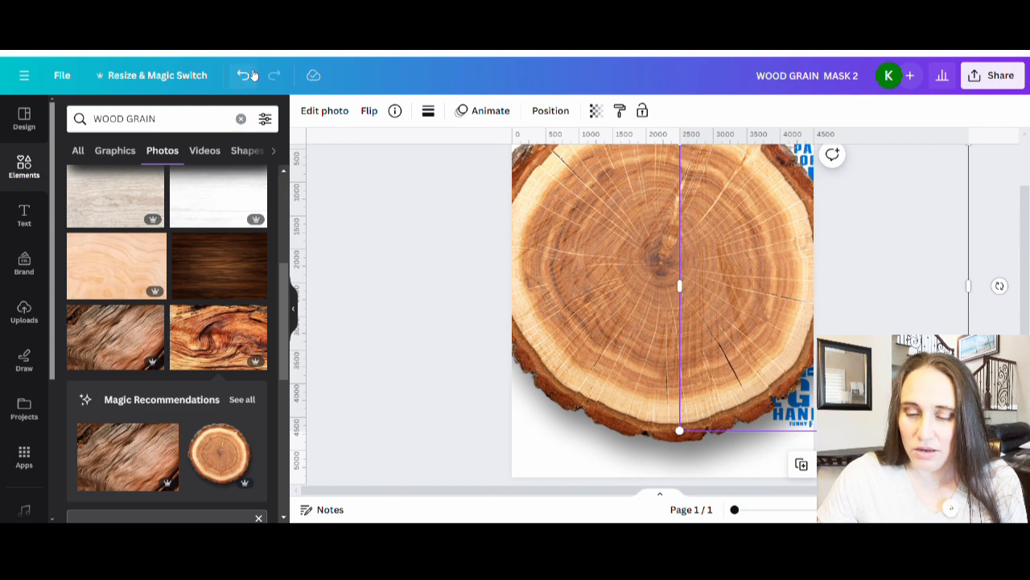
pyautogui.hotkey('ctrl', 'z')
pyautogui.moveTo(527, 466); pyautogui.dragTo(186, 286)
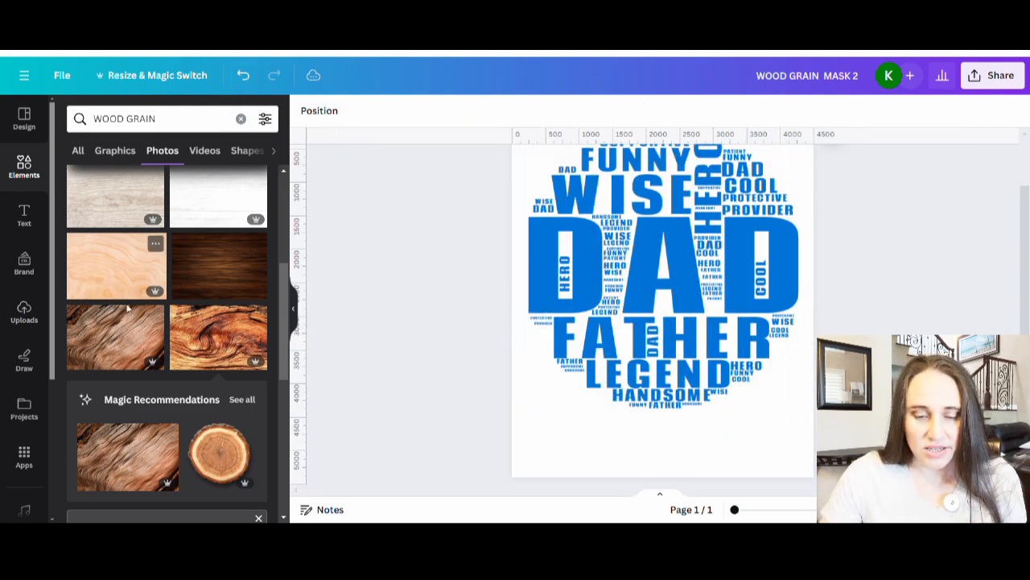
# Step: Try the light yellow wood grain photo over the word cloud
pyautogui.scroll(-3, 153, 284)
pyautogui.scroll(-3, 191, 261)
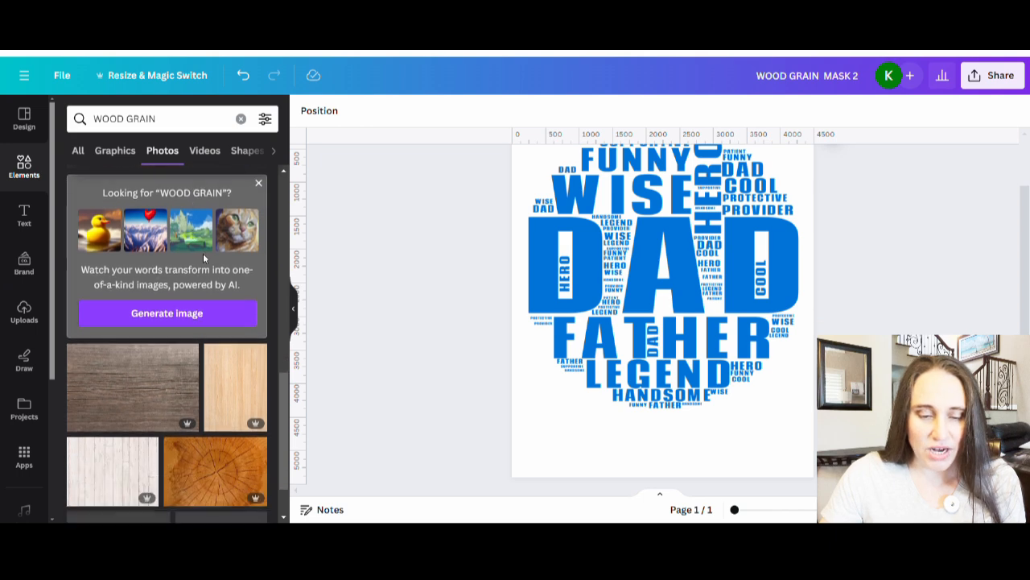
pyautogui.scroll(-2, 153, 359)
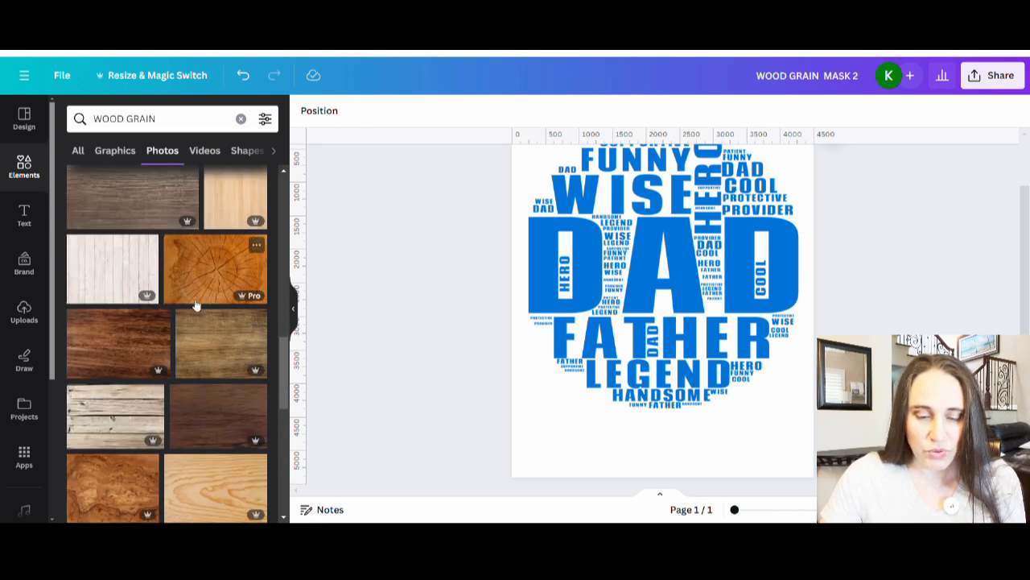
pyautogui.scroll(-3, 198, 362)
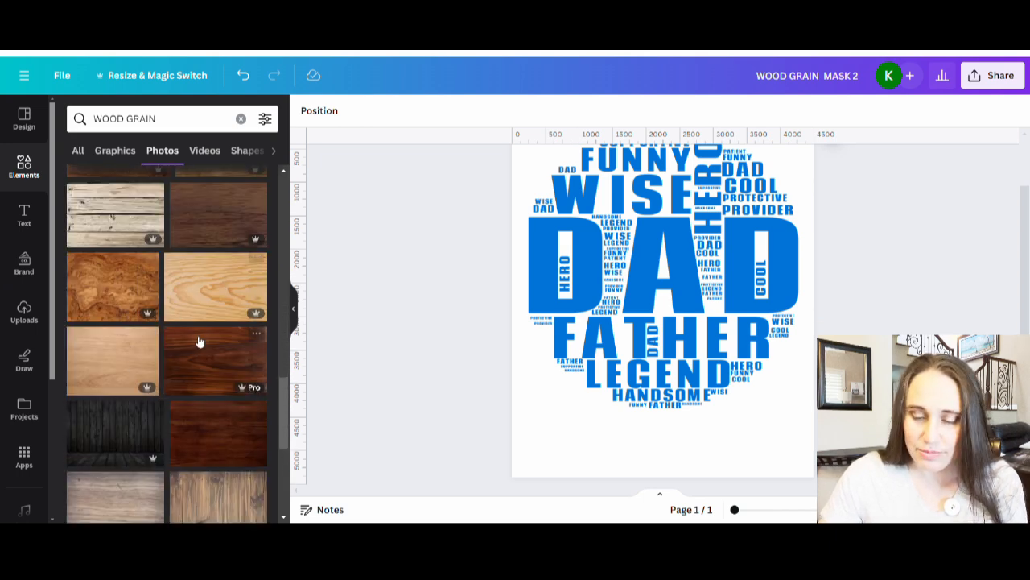
pyautogui.scroll(-3, 198, 341)
pyautogui.scroll(3, 230, 472)
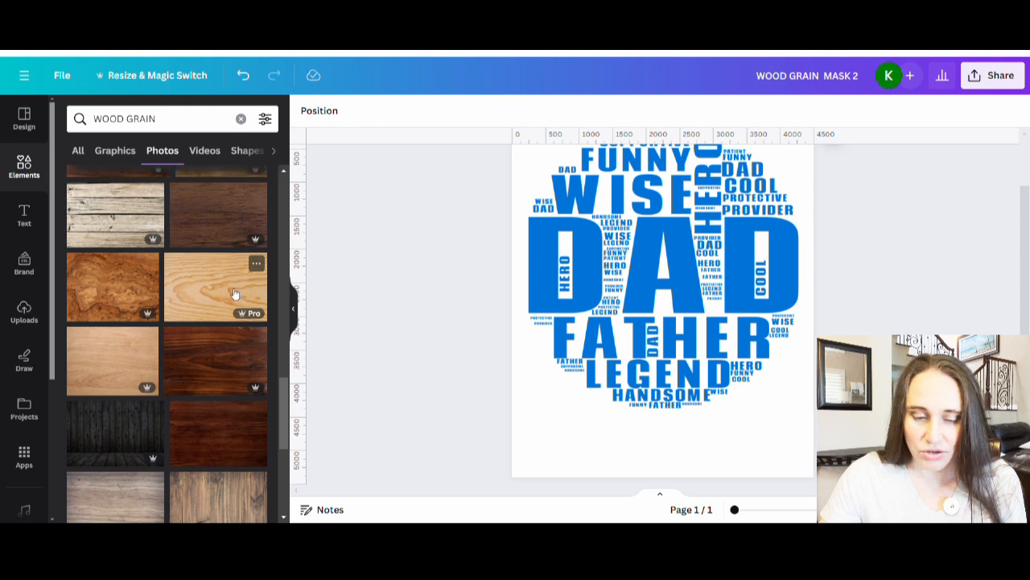
pyautogui.click(234, 292)
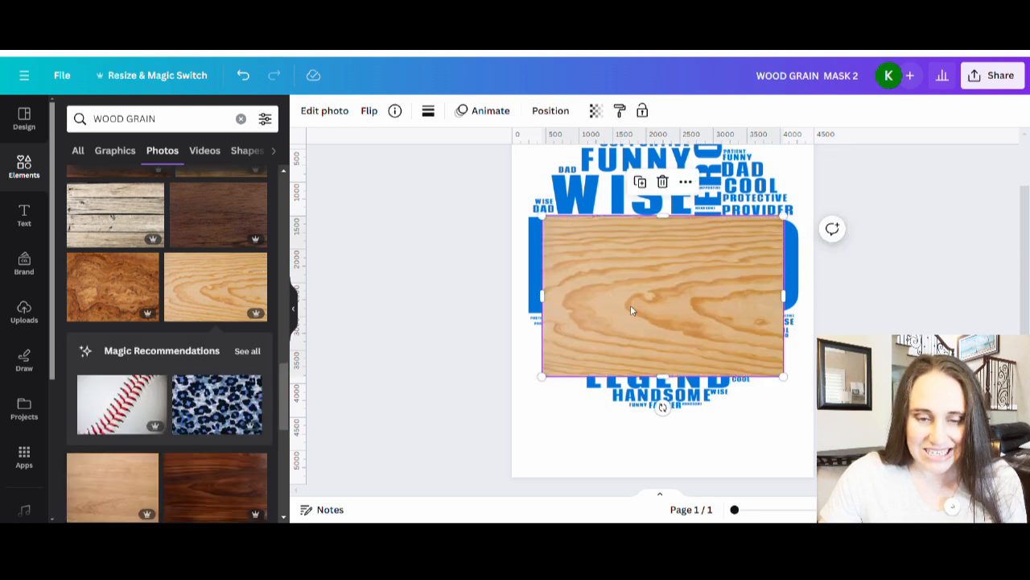
pyautogui.press('Delete')
# Step: Insert the grey-brown horizontal wood grain photo and enlarge and position it to cover the whole word cloud
pyautogui.scroll(-5, 204, 356)
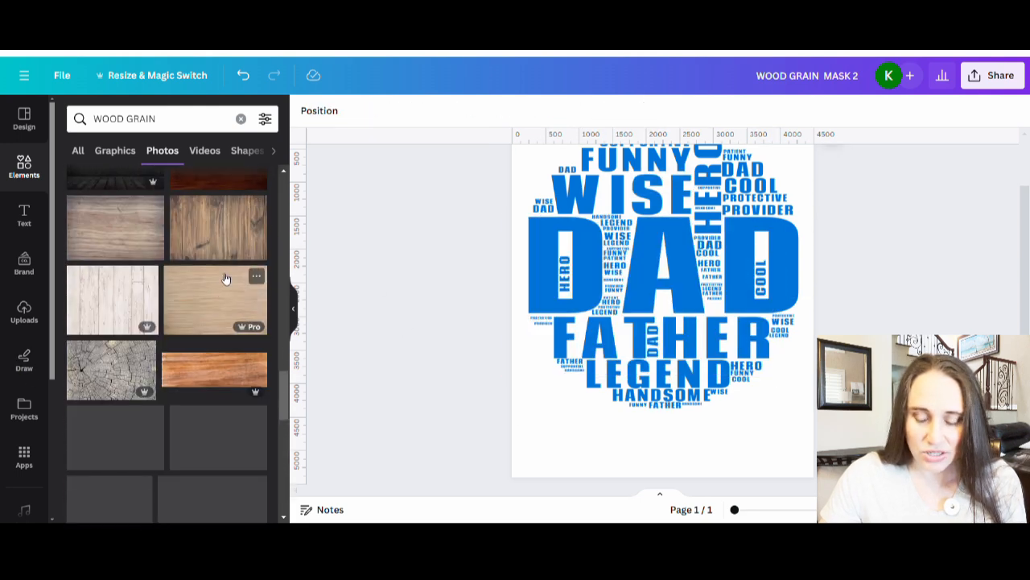
pyautogui.scroll(1, 100, 321)
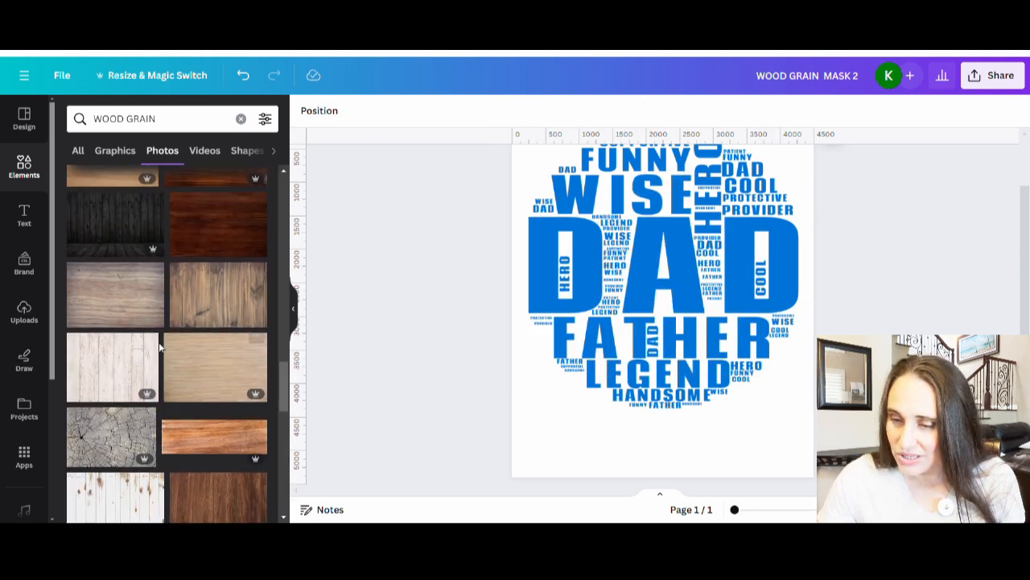
pyautogui.click(100, 322)
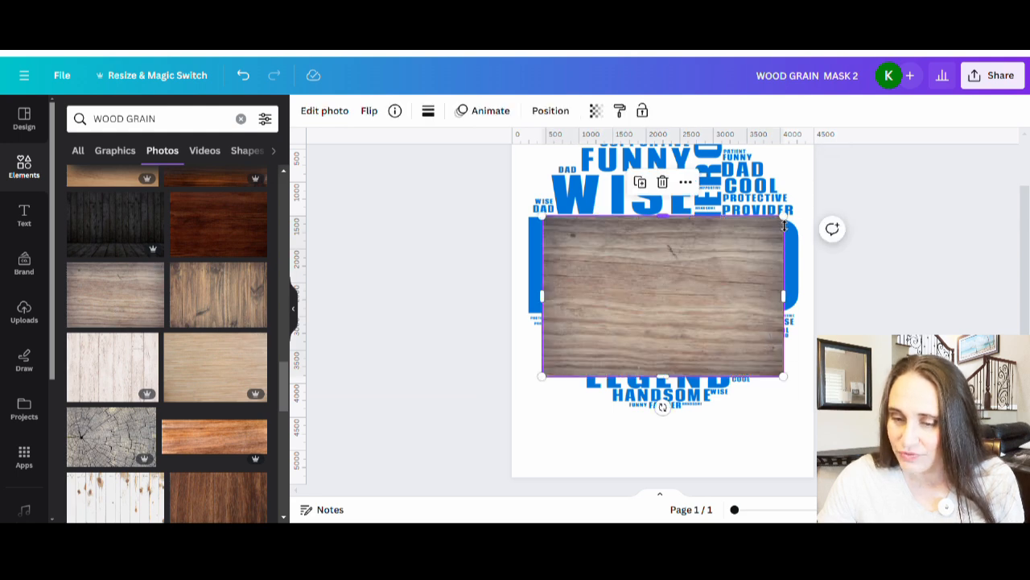
pyautogui.moveTo(792, 229); pyautogui.dragTo(958, 143)
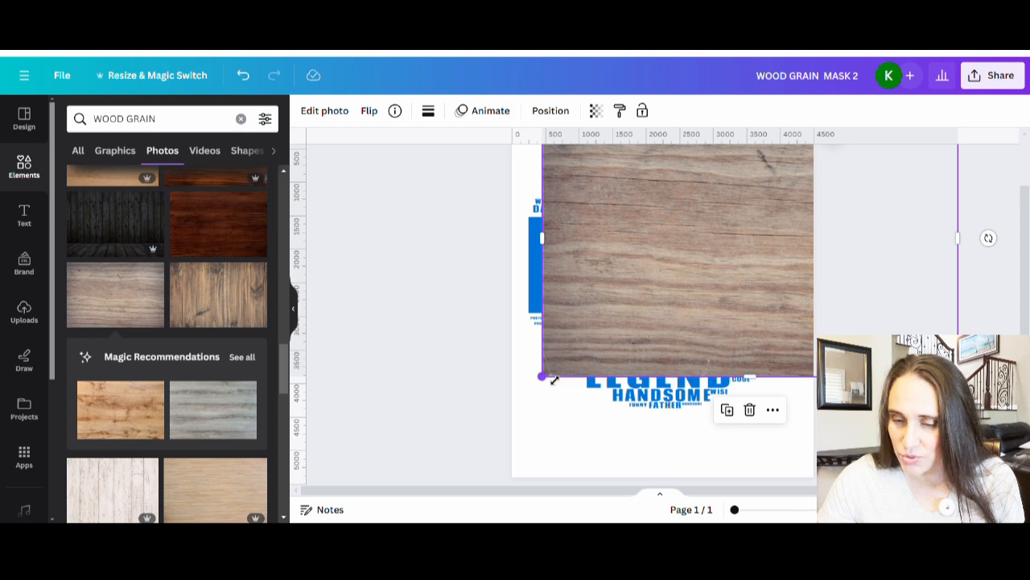
pyautogui.moveTo(554, 380); pyautogui.dragTo(471, 439)
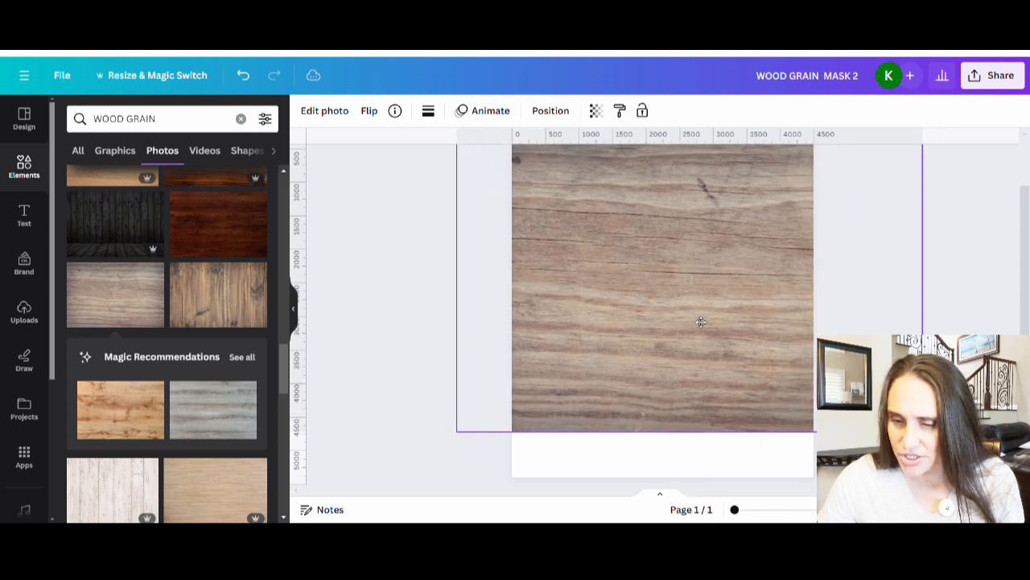
pyautogui.scroll(2, 748, 346)
pyautogui.moveTo(772, 377); pyautogui.dragTo(775, 370)
pyautogui.scroll(-2, 775, 369)
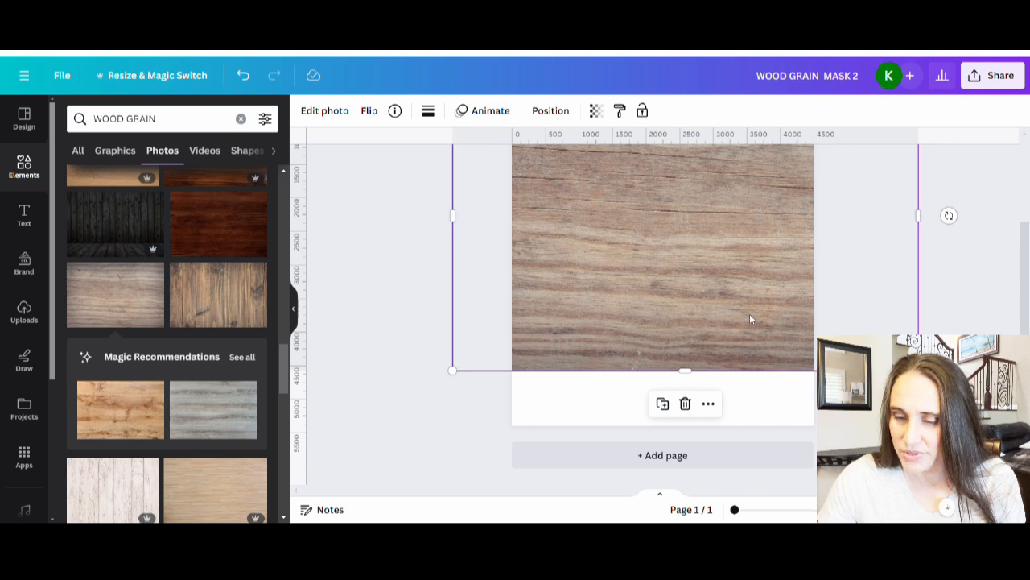
# Step: Check the wood photo's coverage of the word cloud at transparency 85 and return it to 100
pyautogui.click(596, 111)
pyautogui.moveTo(596, 164); pyautogui.dragTo(581, 167)
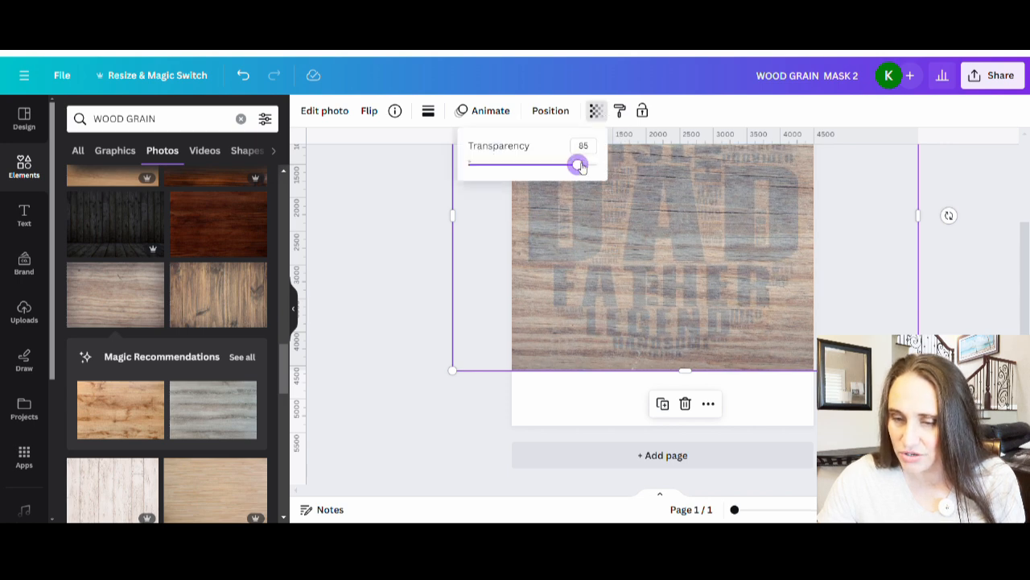
pyautogui.scroll(2, 617, 186)
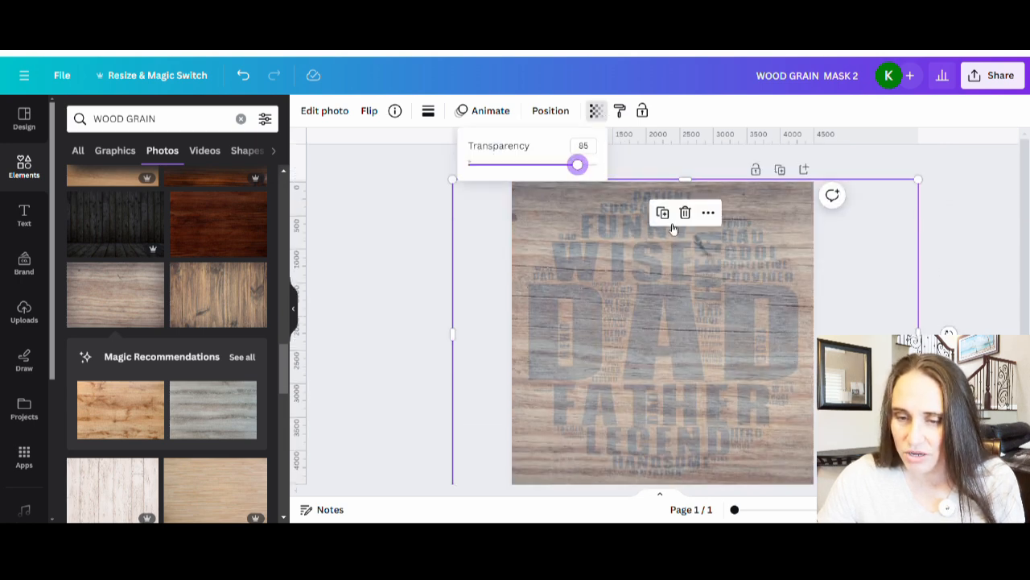
pyautogui.scroll(-2, 771, 370)
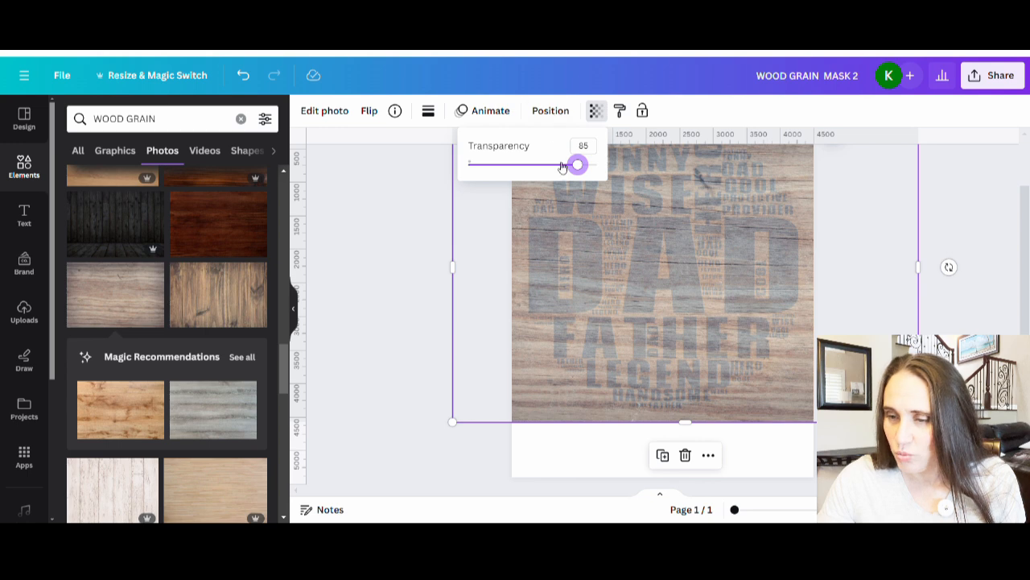
pyautogui.moveTo(580, 167); pyautogui.dragTo(597, 165)
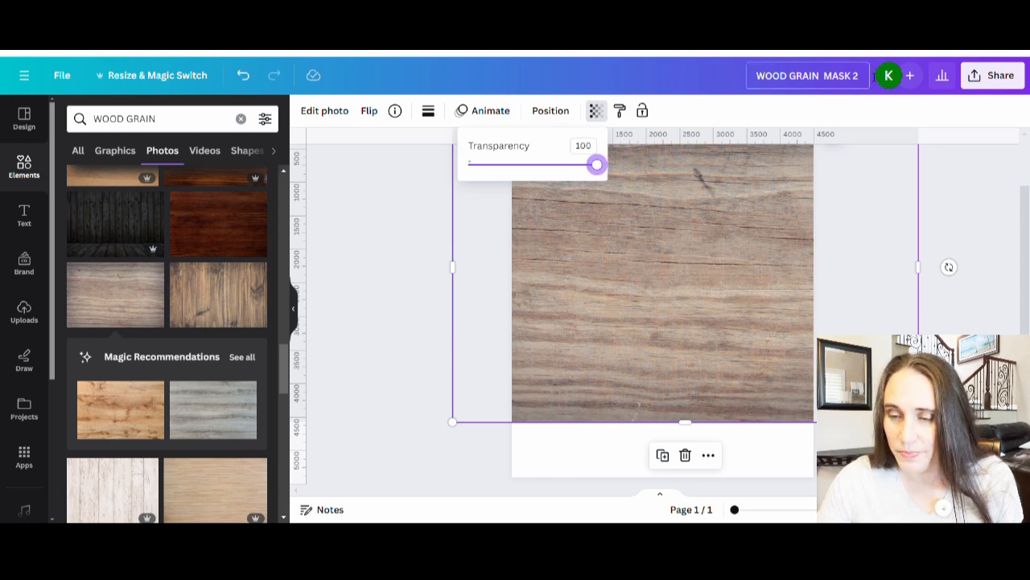
# Step: Rename the design WOOD GRAIN MASK 3
pyautogui.click(858, 84)
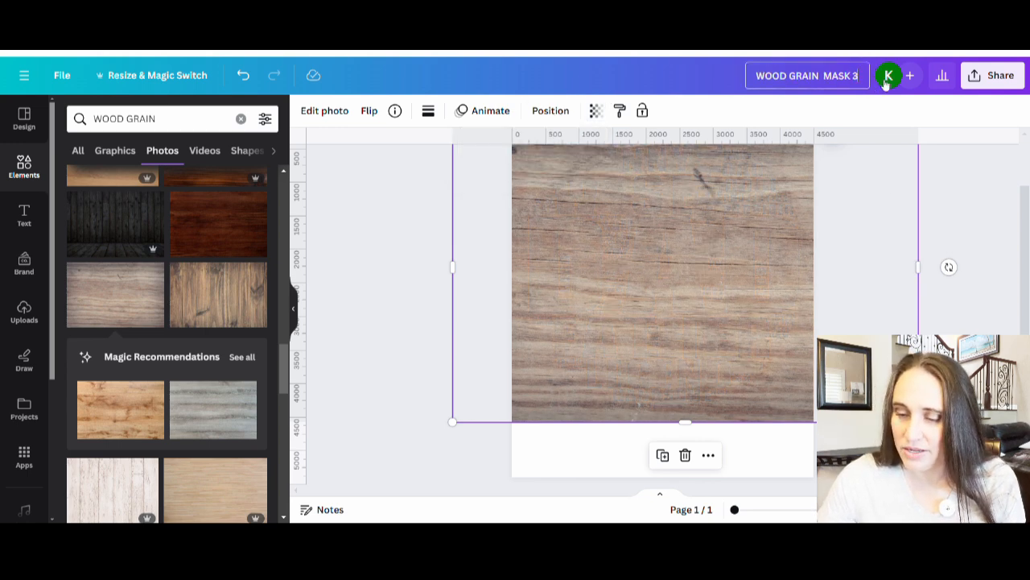
pyautogui.write('3')
pyautogui.click(954, 173)
# Step: Download the grey-brown wood page as a PNG at 4,500 × 5,400 px without a transparent background
pyautogui.click(992, 75)
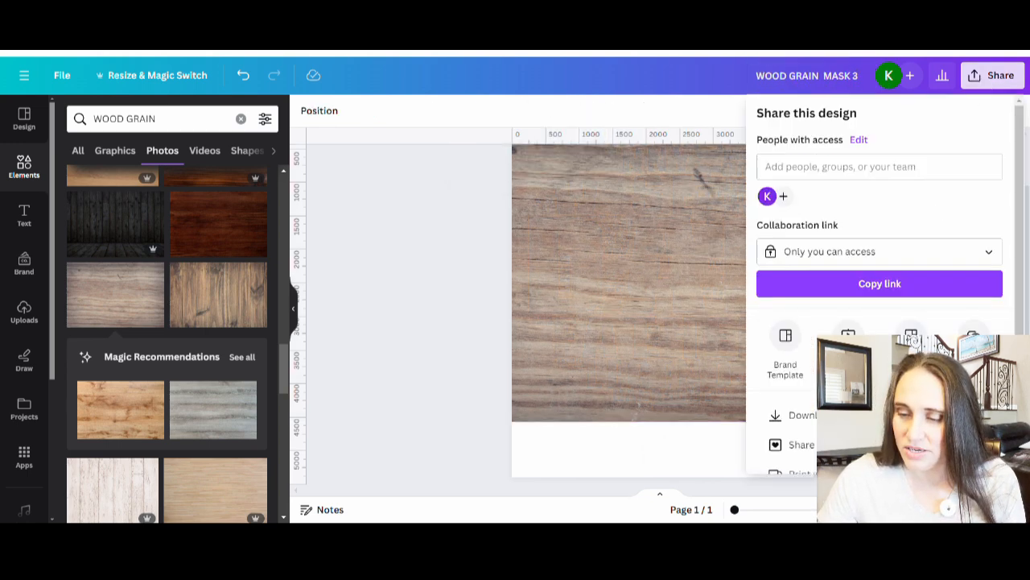
pyautogui.click(787, 418)
pyautogui.click(943, 344)
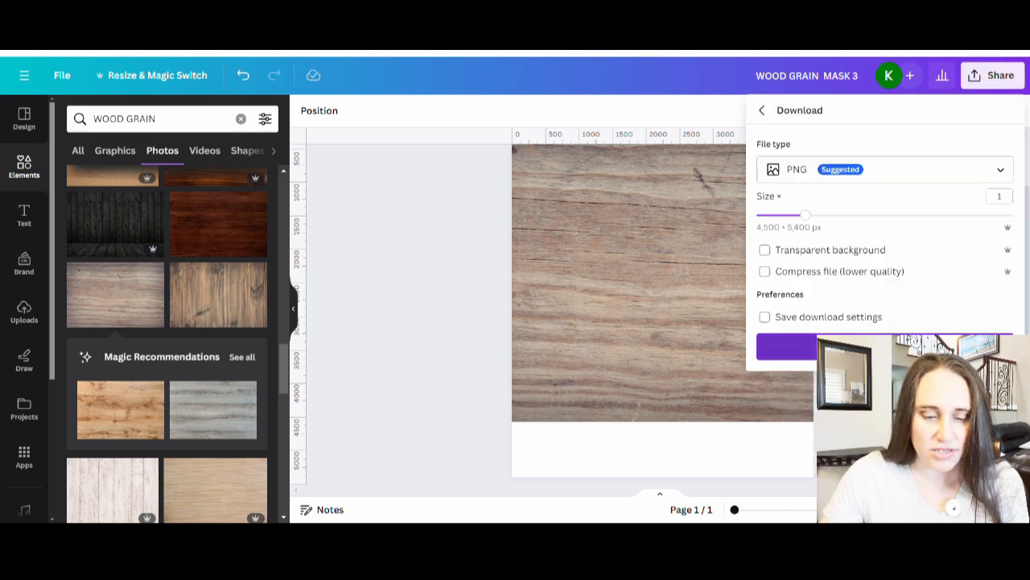
# Step: Replace the grey-brown wood photo with the pink-centred tree ring photo, enlarged to cover the word cloud
pyautogui.scroll(-5, 146, 359)
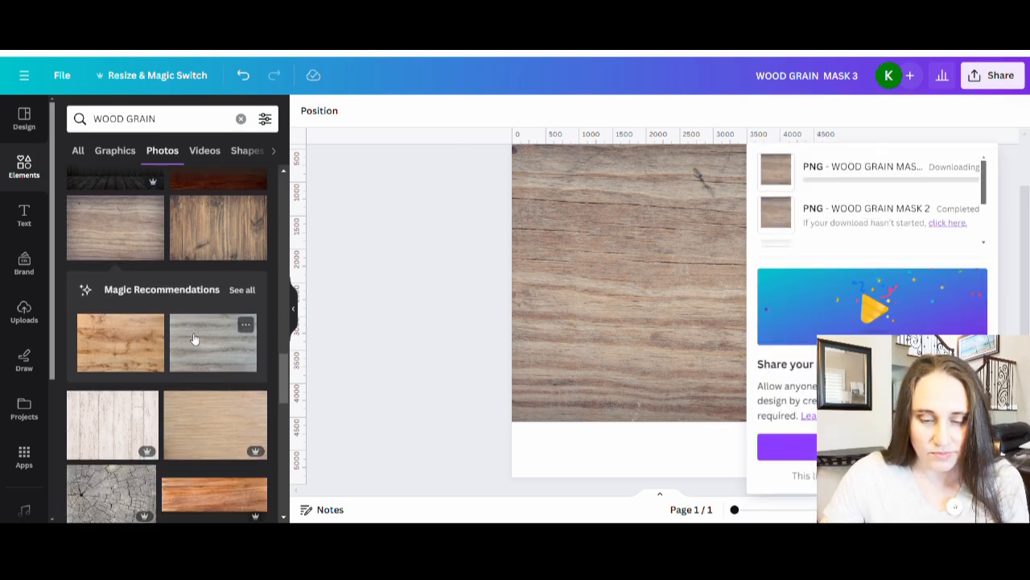
pyautogui.scroll(-2, 239, 381)
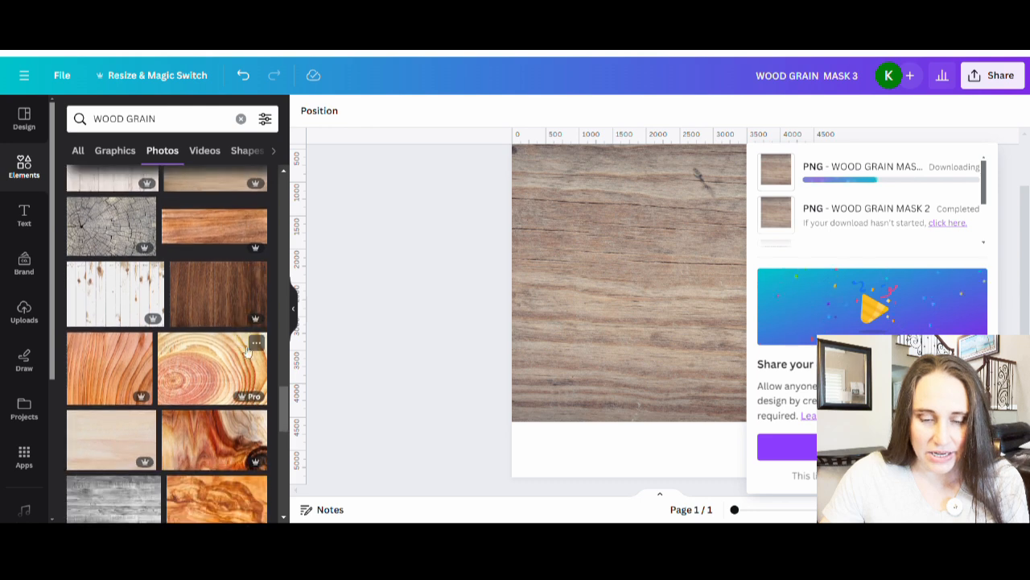
pyautogui.scroll(-2, 251, 322)
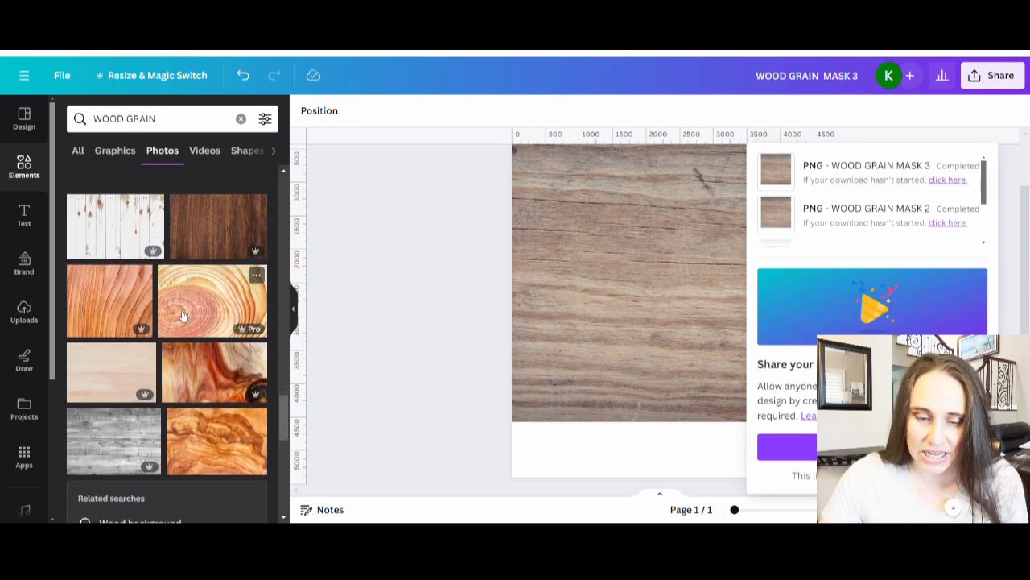
pyautogui.click(661, 297)
pyautogui.press('Delete')
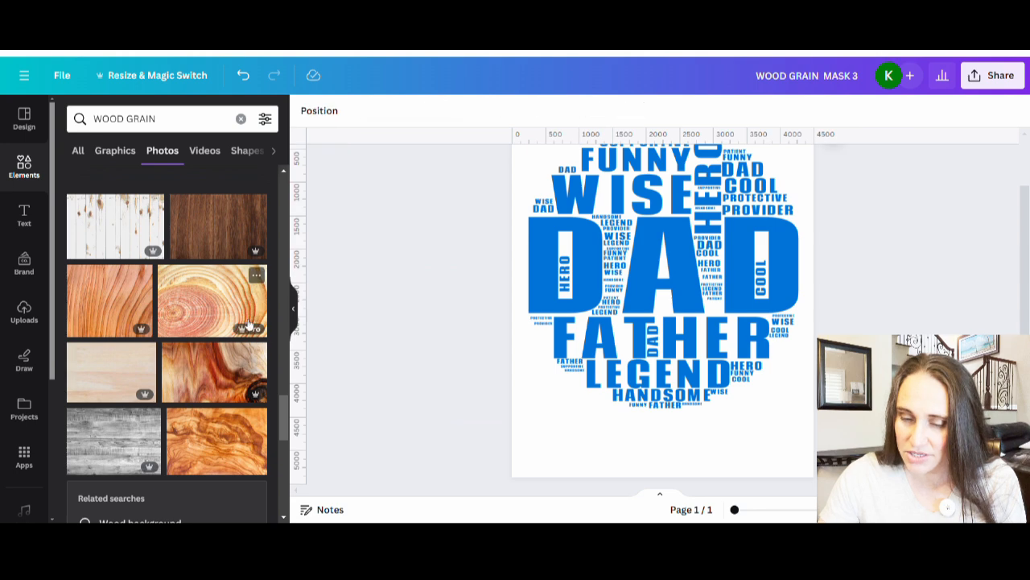
pyautogui.click(208, 312)
pyautogui.moveTo(611, 325); pyautogui.dragTo(585, 365)
pyautogui.moveTo(753, 252); pyautogui.dragTo(977, 168)
pyautogui.scroll(2, 792, 386)
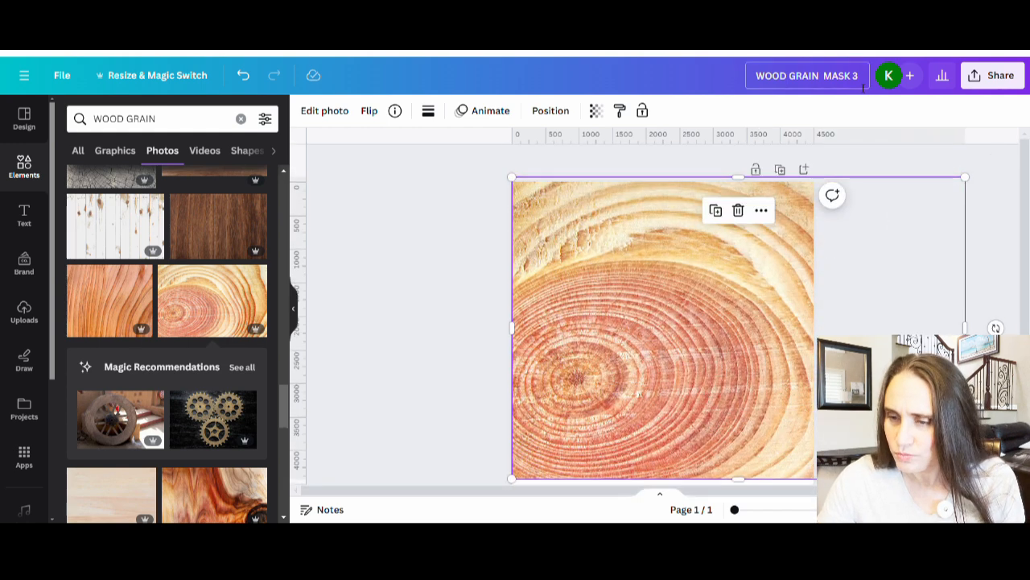
# Step: Rename the design WOOD GRAIN MASK 4 and download the tree ring page as a PNG at 4,500 × 5,400 px
pyautogui.click(430, 298)
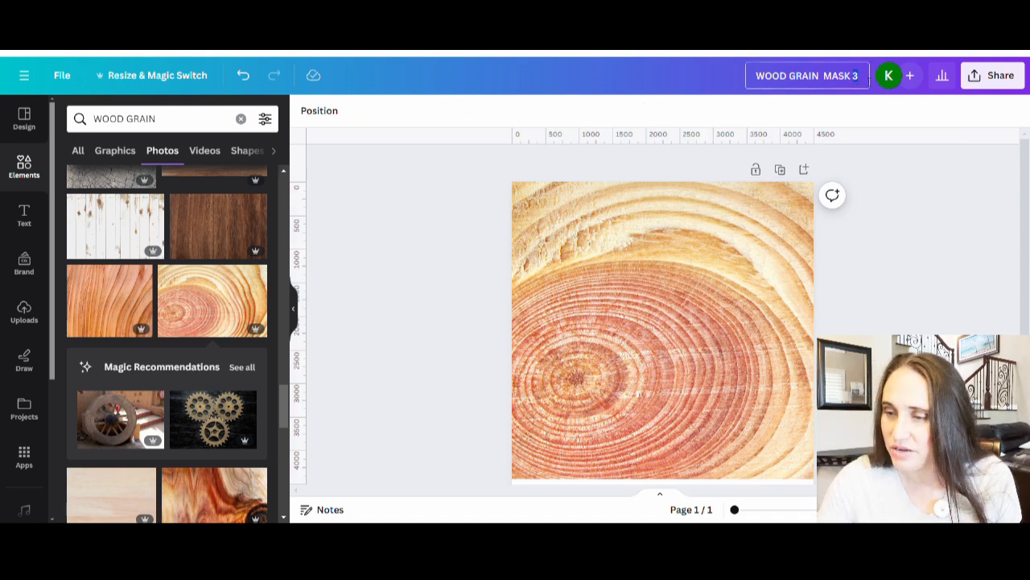
pyautogui.click(991, 77)
pyautogui.click(797, 414)
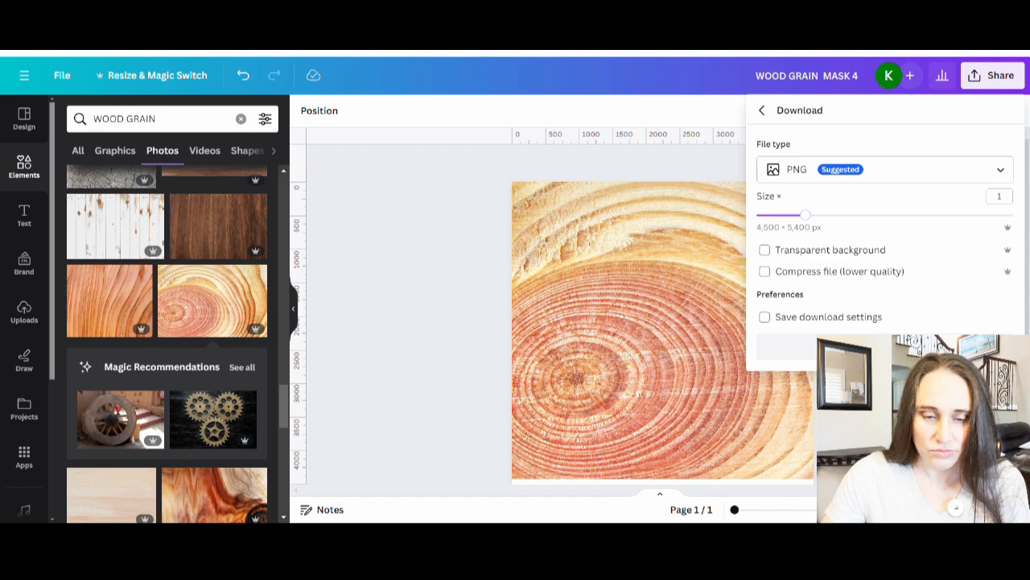
pyautogui.click(789, 346)
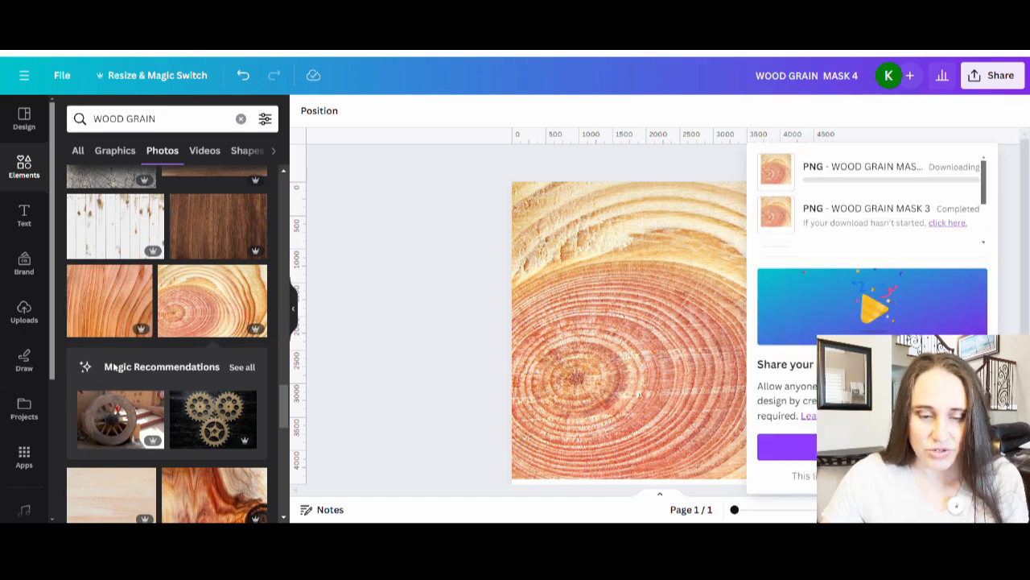
# Step: Delete the pink-centred tree ring photo from the page
pyautogui.scroll(-3, 129, 360)
pyautogui.scroll(-4, 176, 367)
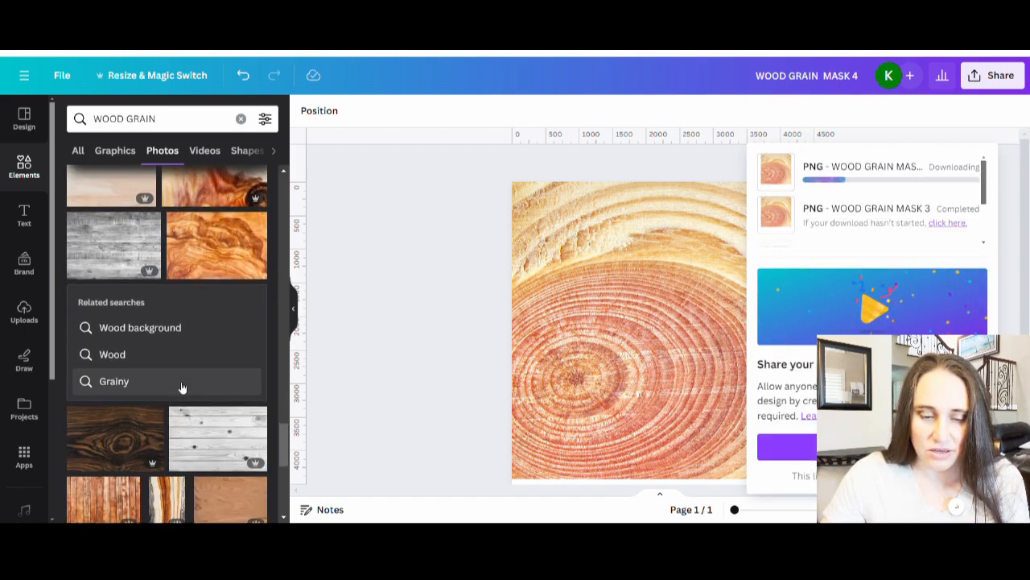
pyautogui.scroll(-5, 154, 299)
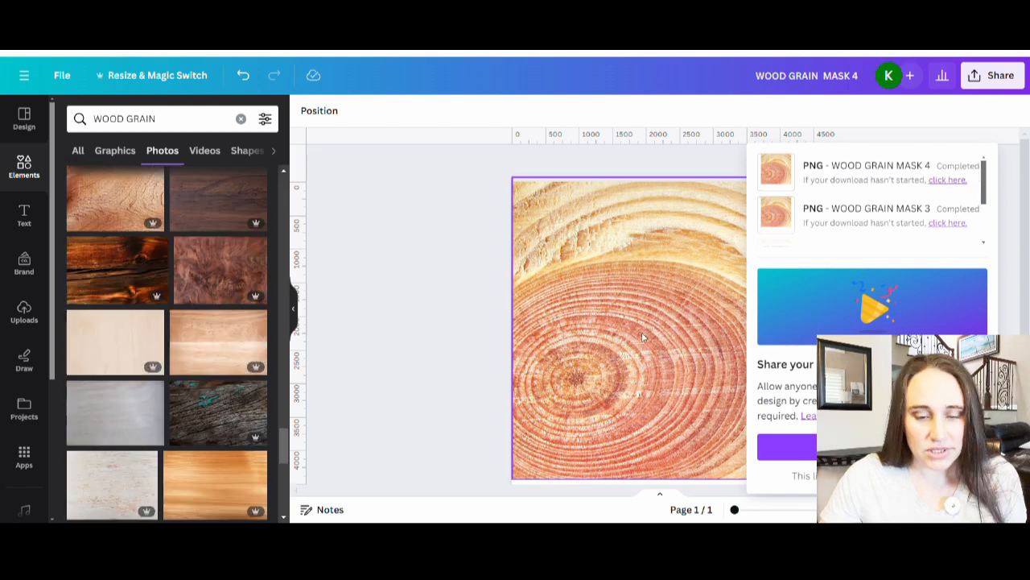
pyautogui.click(644, 336)
pyautogui.press('Delete')
# Step: Browse the WOOD GRAIN photo results for another texture to cover the word cloud
pyautogui.scroll(-5, 149, 219)
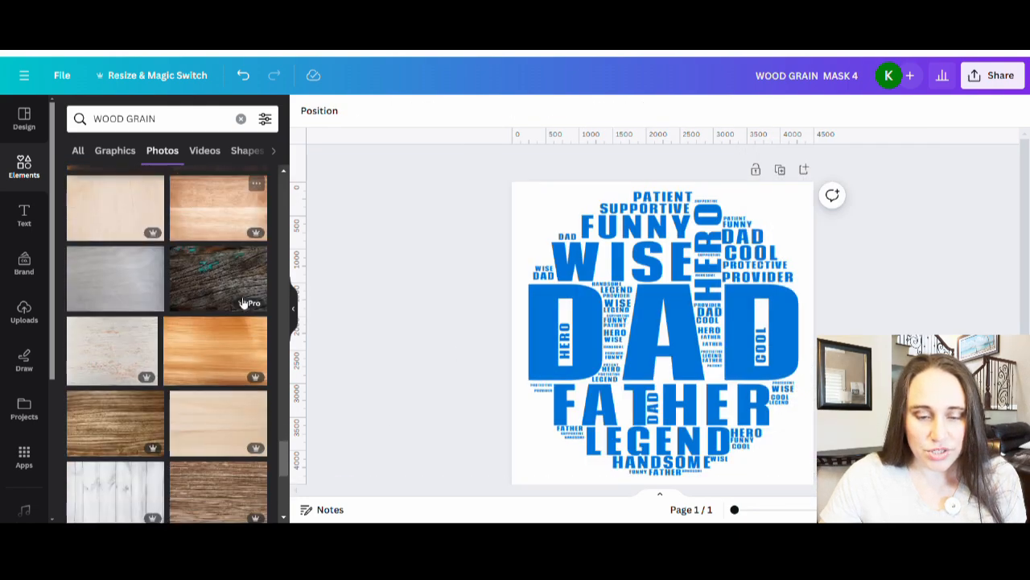
pyautogui.scroll(-1, 173, 406)
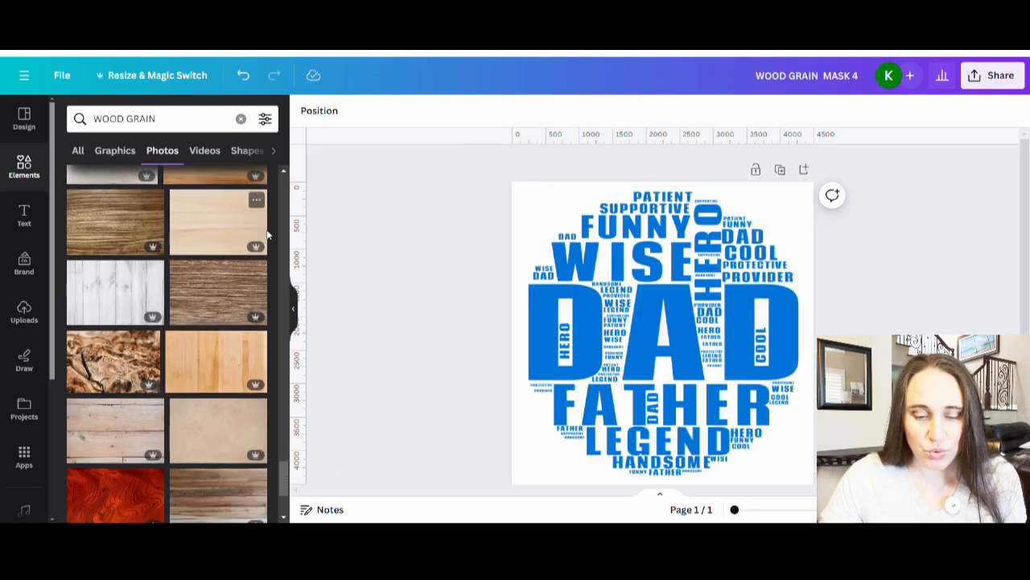
pyautogui.scroll(3, 249, 281)
pyautogui.scroll(3, 169, 277)
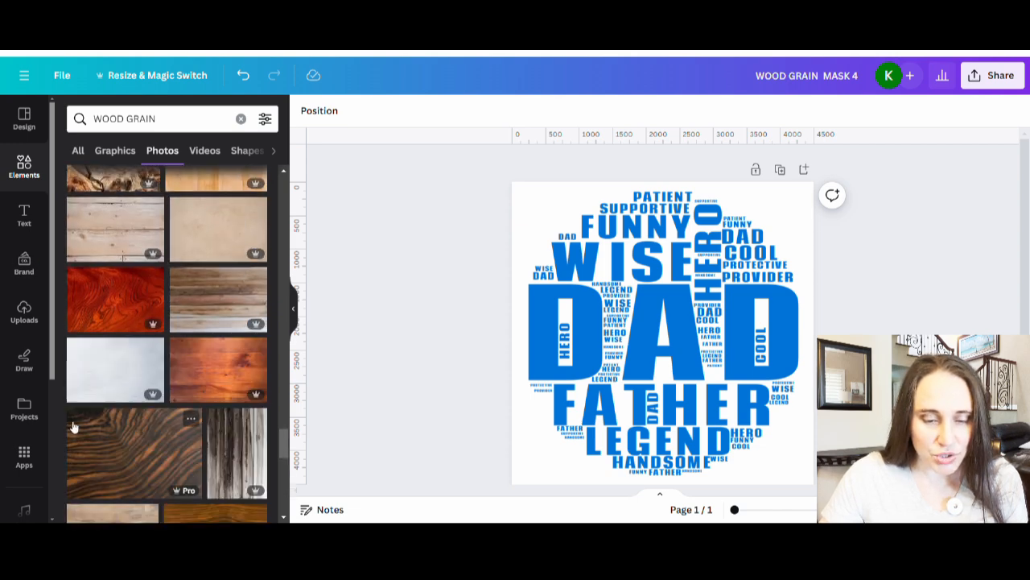
pyautogui.scroll(-2, 121, 435)
pyautogui.scroll(-2, 168, 287)
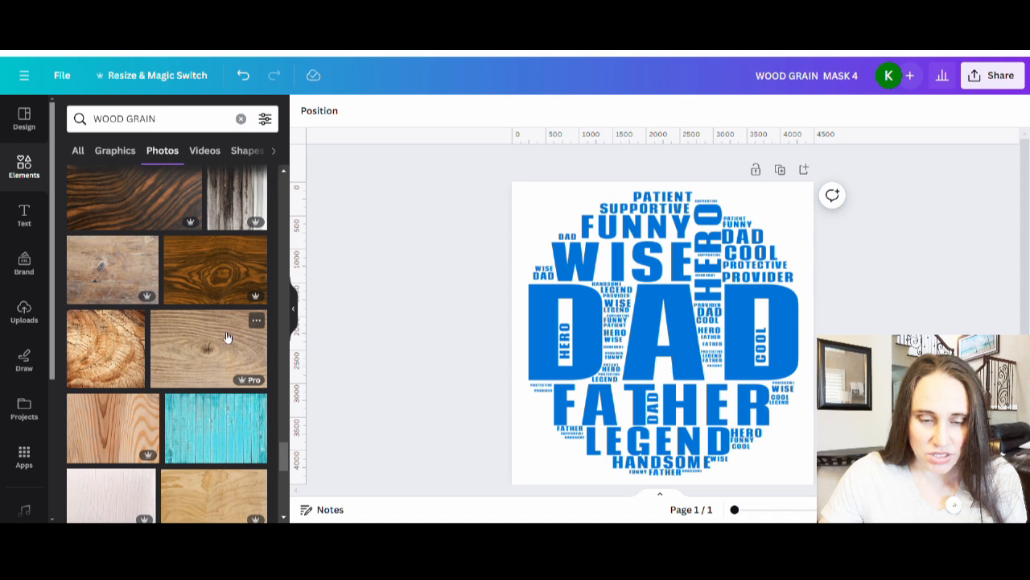
pyautogui.scroll(-2, 219, 334)
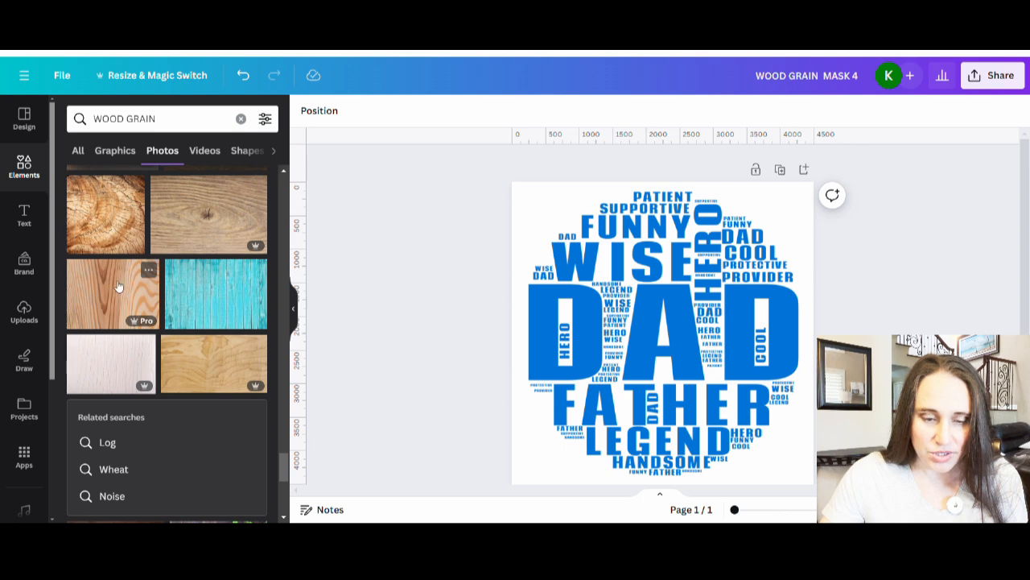
pyautogui.scroll(-2, 247, 318)
pyautogui.scroll(-10, 247, 318)
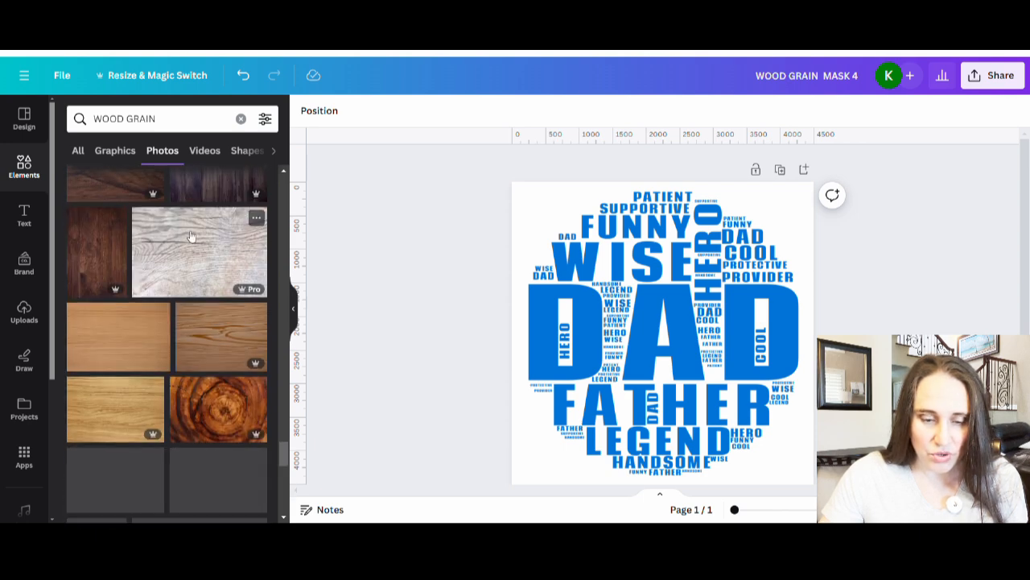
pyautogui.scroll(-3, 163, 312)
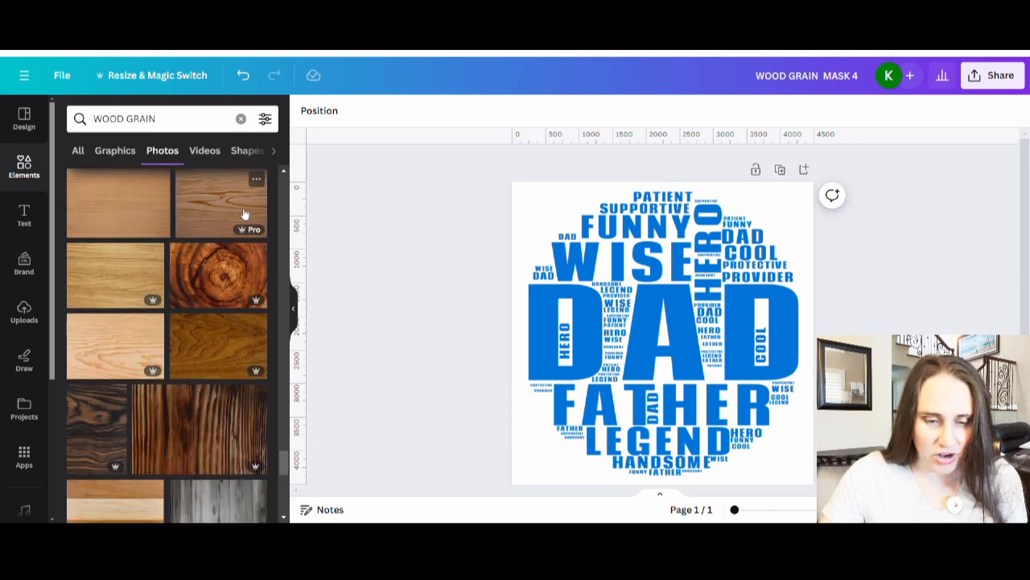
pyautogui.scroll(-3, 169, 255)
pyautogui.scroll(-2, 120, 213)
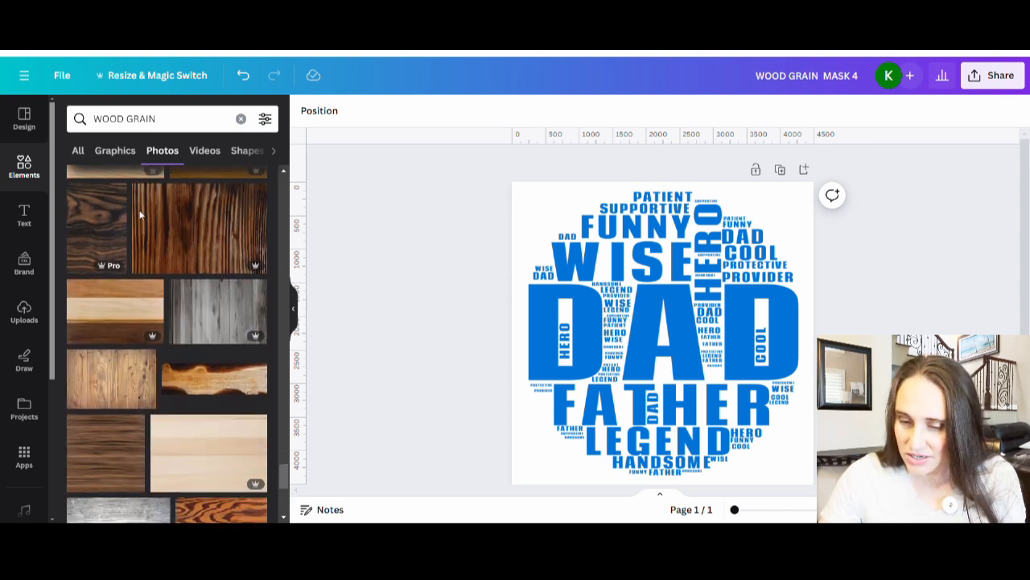
# Step: Try the three-toned striped wood photo over the word cloud and undo adding it
pyautogui.click(118, 315)
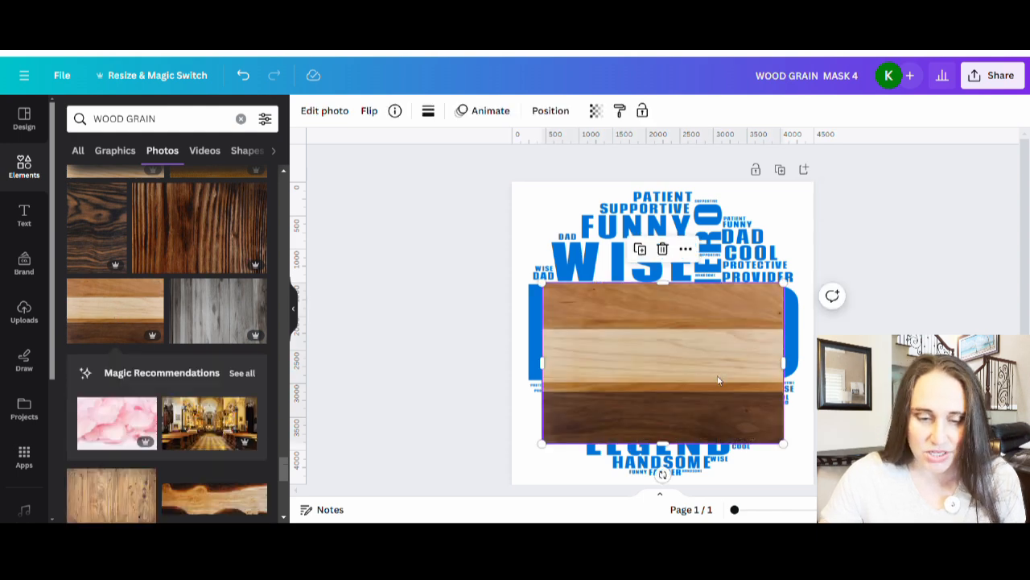
pyautogui.hotkey('ctrl', 'z')
# Step: Try the pale narrow-plank wood photo, enlarged and repositioned over the word cloud
pyautogui.scroll(-3, 189, 400)
pyautogui.scroll(2, 129, 338)
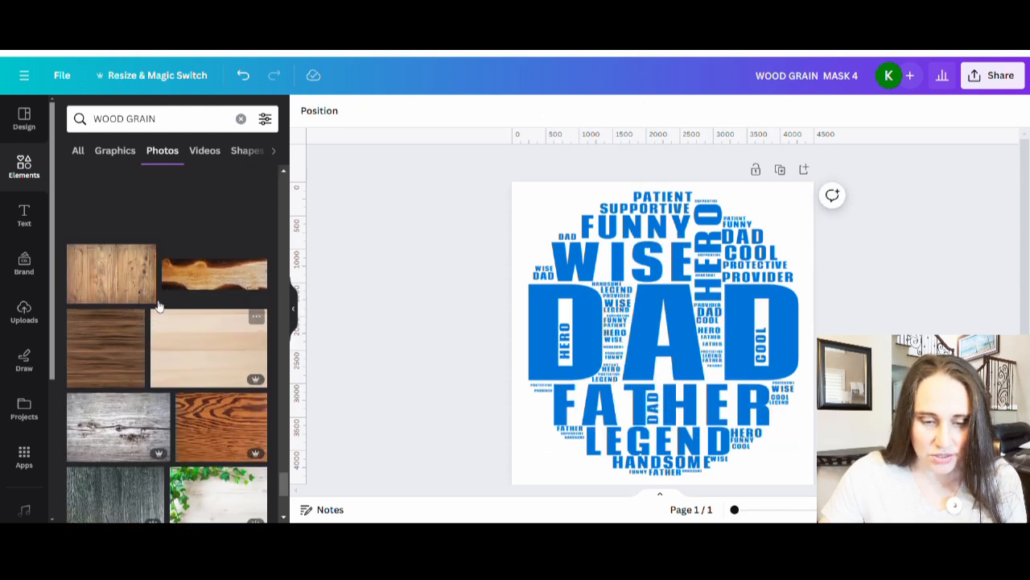
pyautogui.scroll(-5, 208, 393)
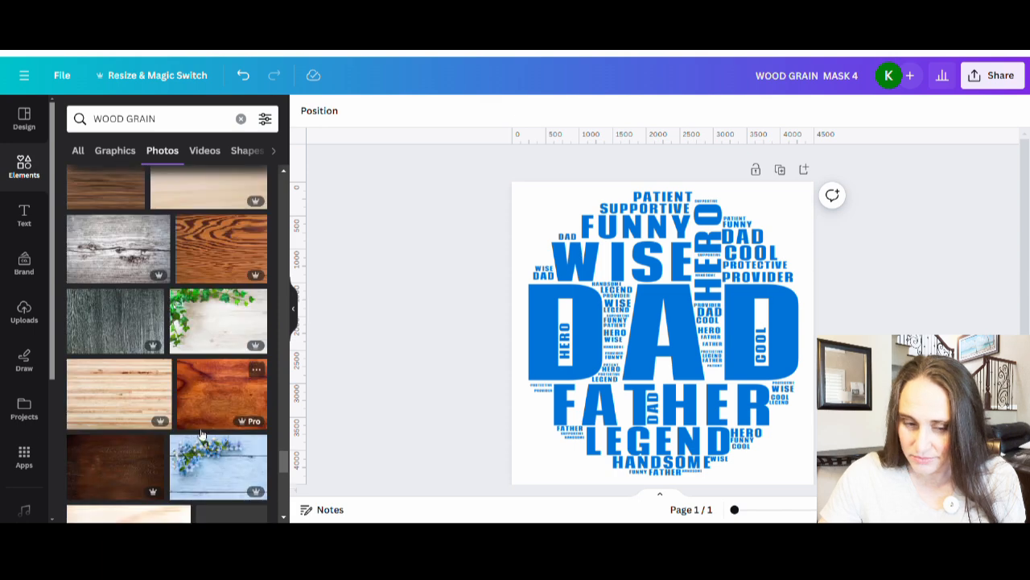
pyautogui.click(128, 395)
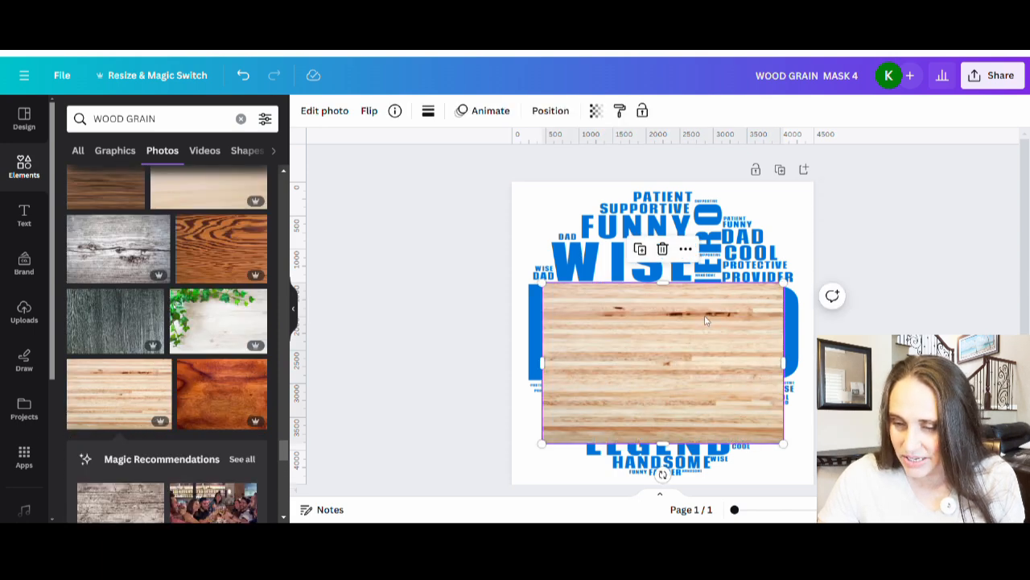
pyautogui.scroll(-3, 705, 320)
pyautogui.moveTo(677, 262); pyautogui.dragTo(655, 237)
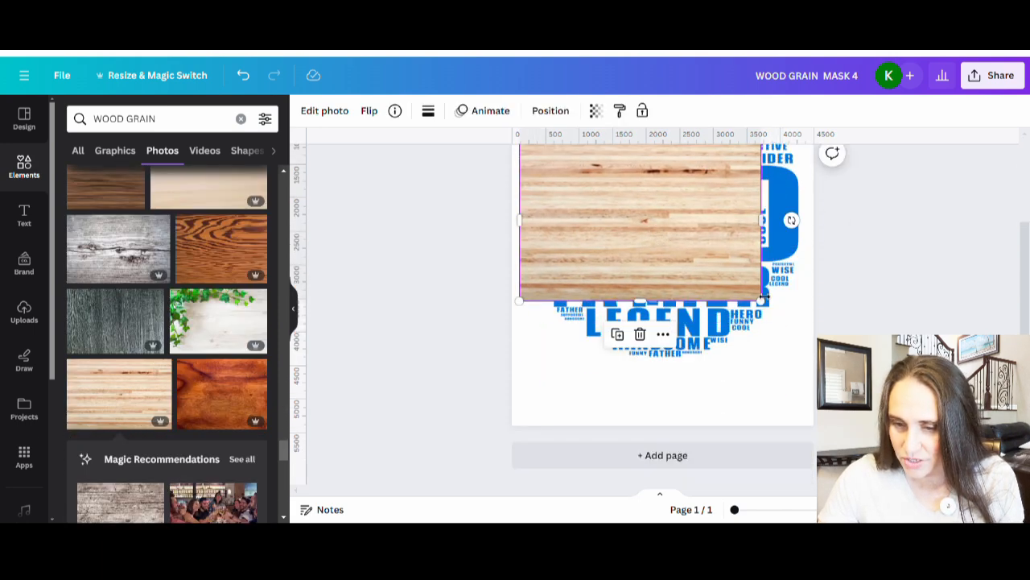
pyautogui.moveTo(770, 308); pyautogui.dragTo(934, 419)
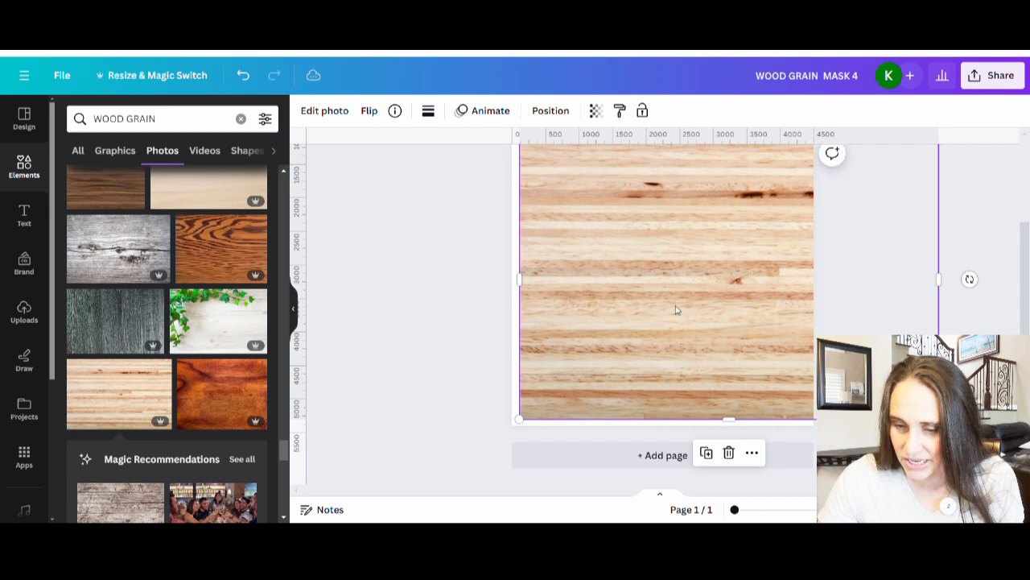
pyautogui.moveTo(676, 306); pyautogui.dragTo(651, 291)
pyautogui.scroll(3, 784, 340)
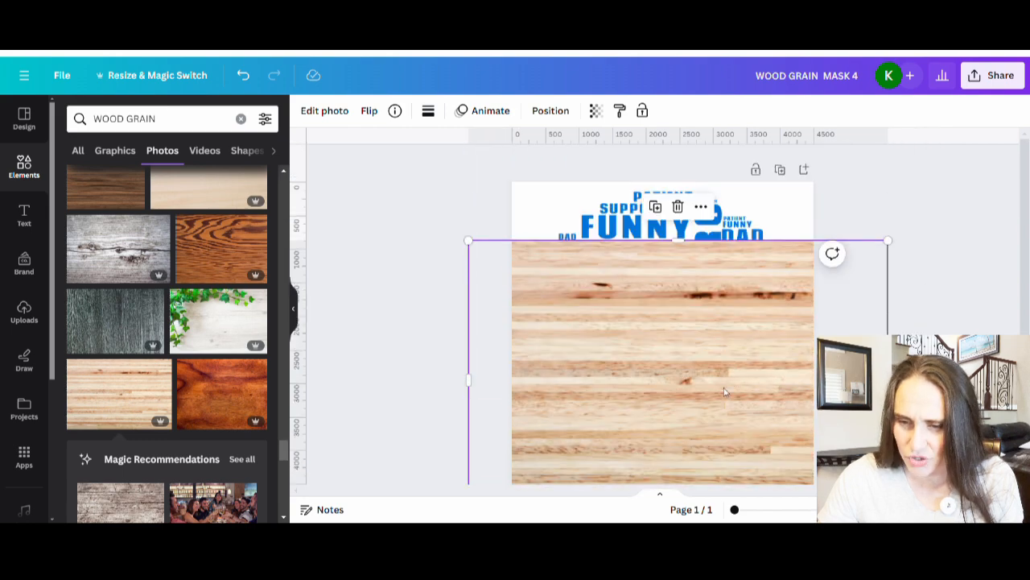
pyautogui.moveTo(719, 394); pyautogui.dragTo(716, 339)
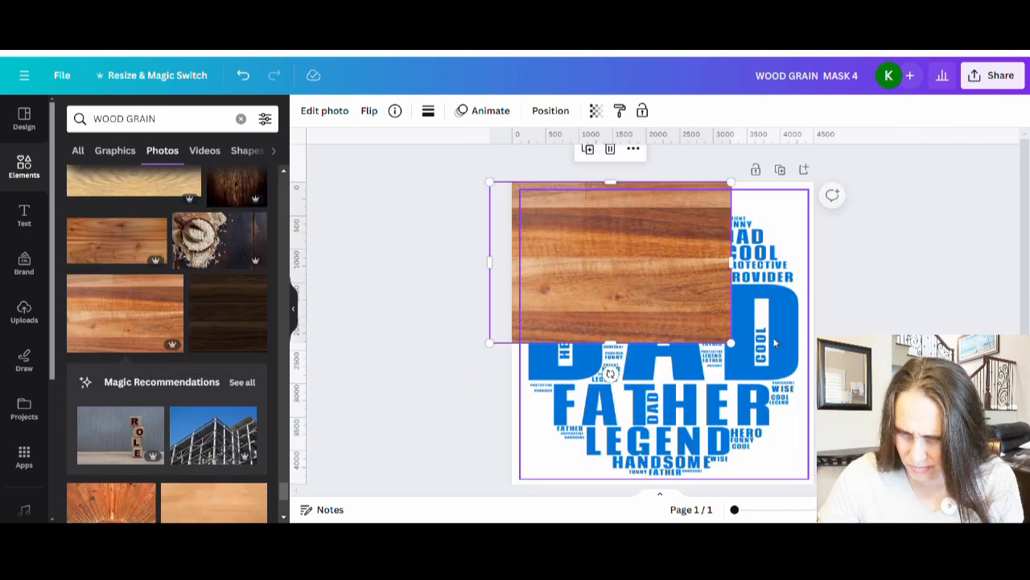
# Step: Enlarge the reddish-brown wood plank photo and position it to cover the whole word cloud
pyautogui.moveTo(733, 346); pyautogui.dragTo(954, 491)
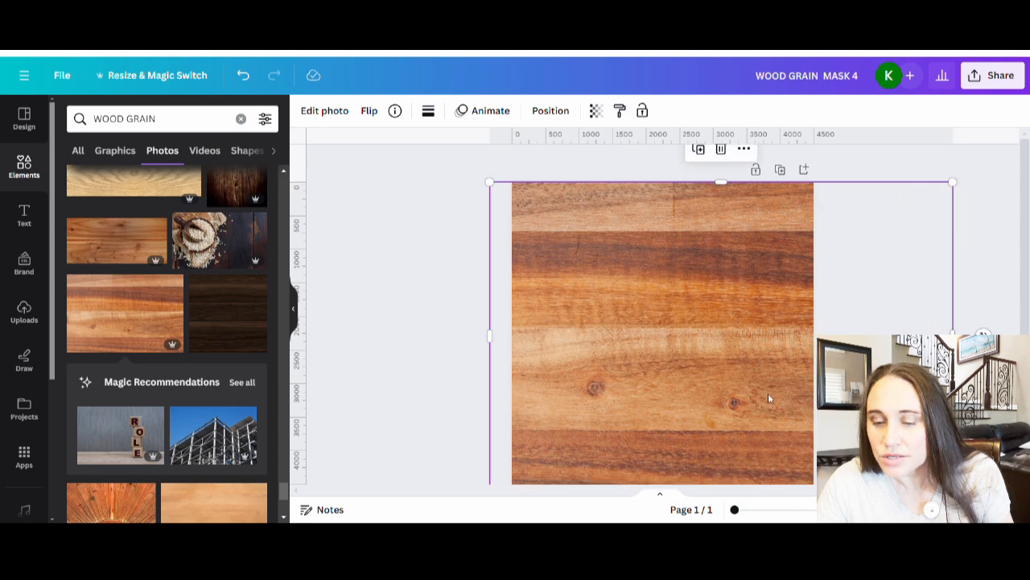
pyautogui.scroll(-2, 761, 322)
pyautogui.moveTo(773, 297); pyautogui.dragTo(723, 315)
pyautogui.scroll(2, 723, 319)
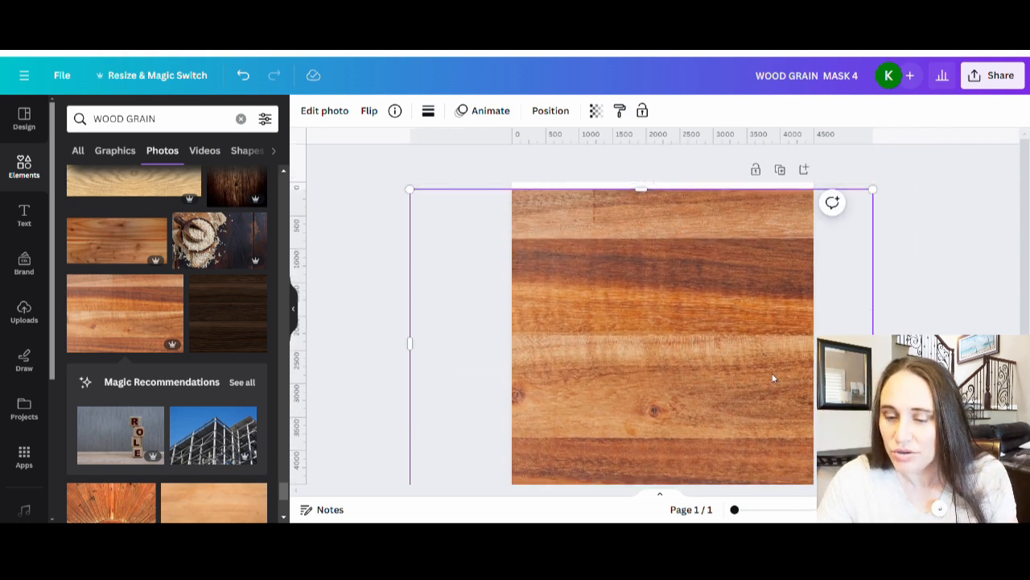
pyautogui.scroll(-2, 728, 264)
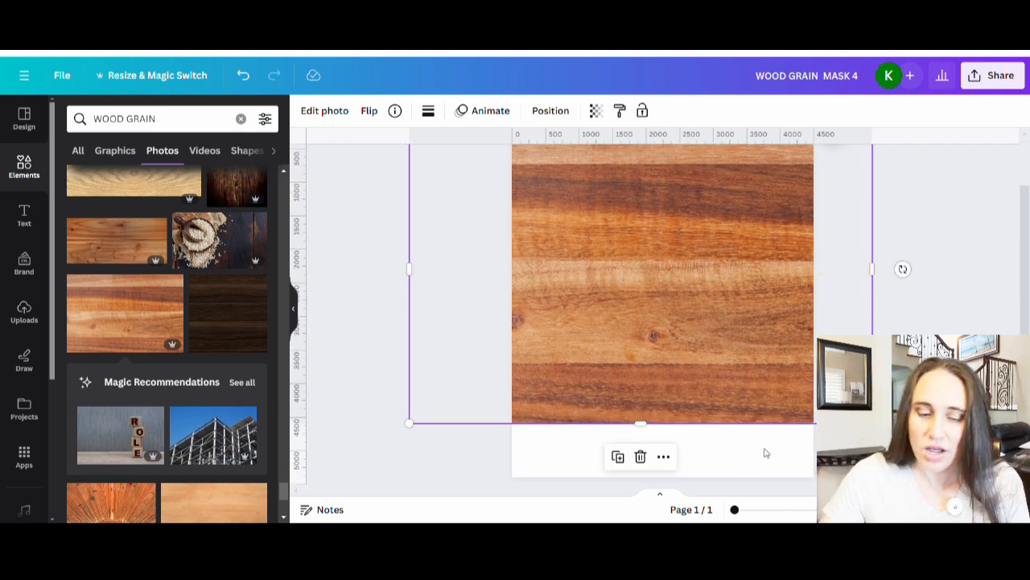
pyautogui.click(766, 454)
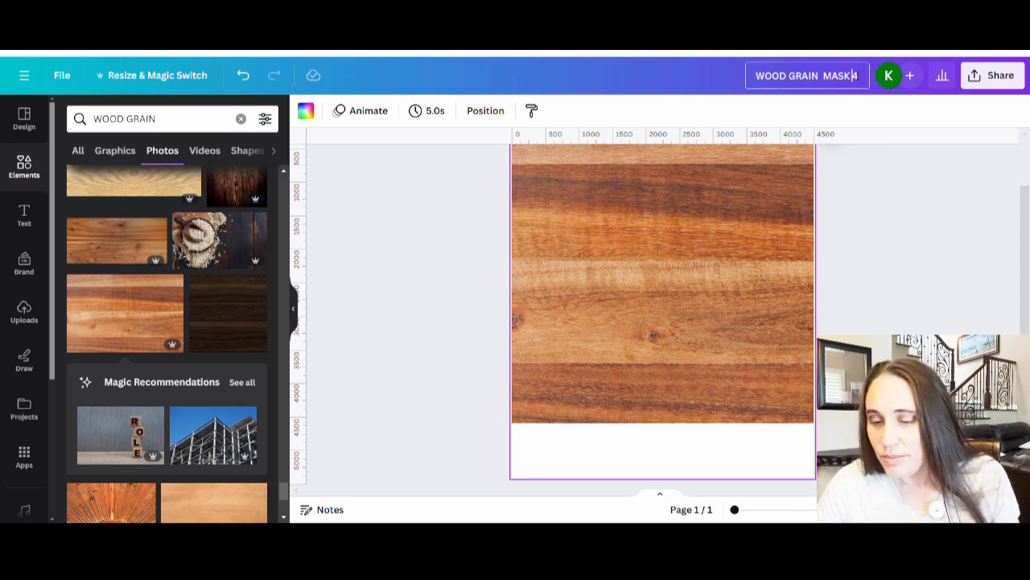
# Step: Rename the design WOOD GRAIN MASK 5 and download the reddish-brown plank page as a PNG at 4,500 × 5,400 px
pyautogui.click(972, 291)
pyautogui.click(1000, 75)
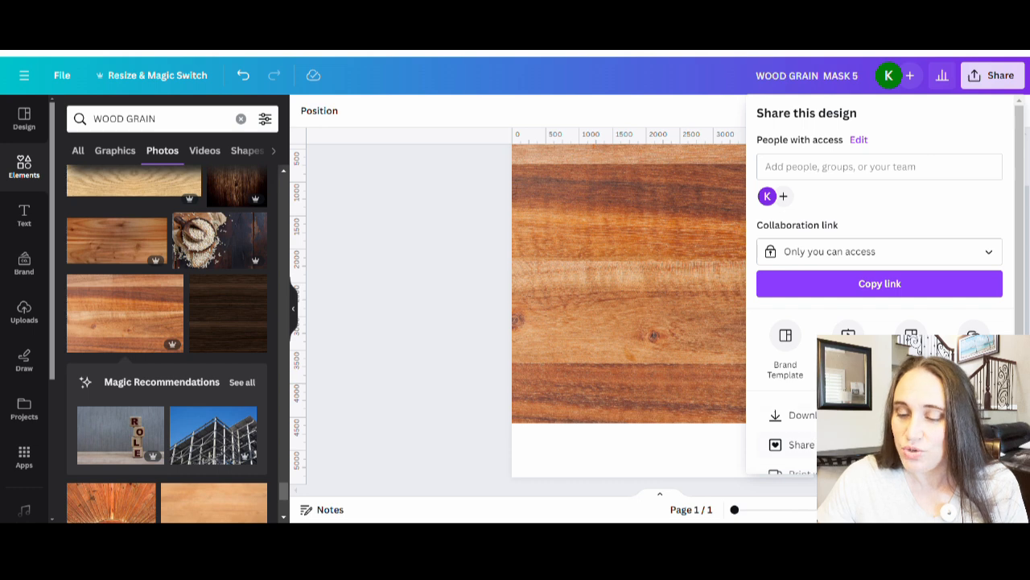
pyautogui.click(797, 414)
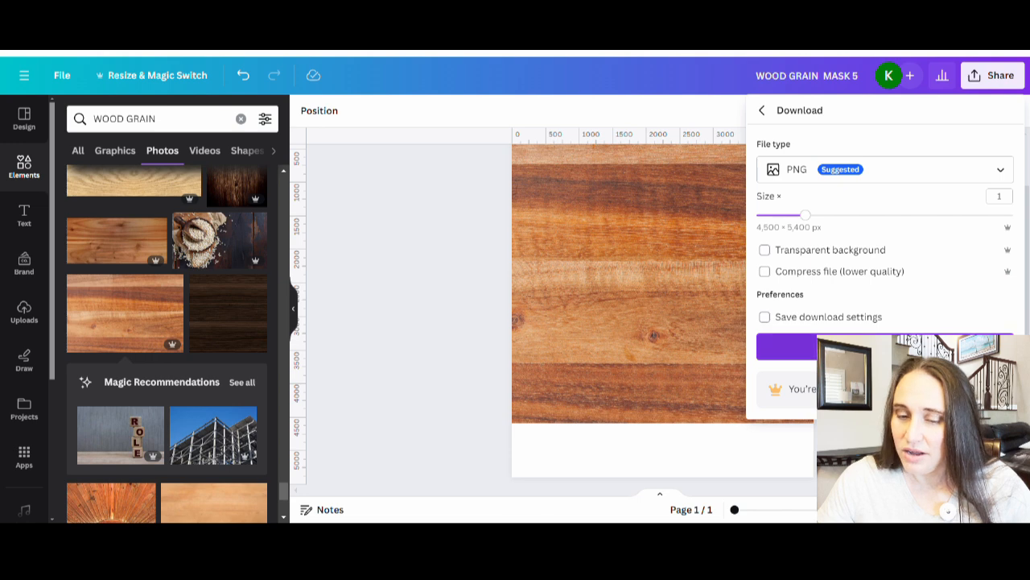
pyautogui.click(845, 346)
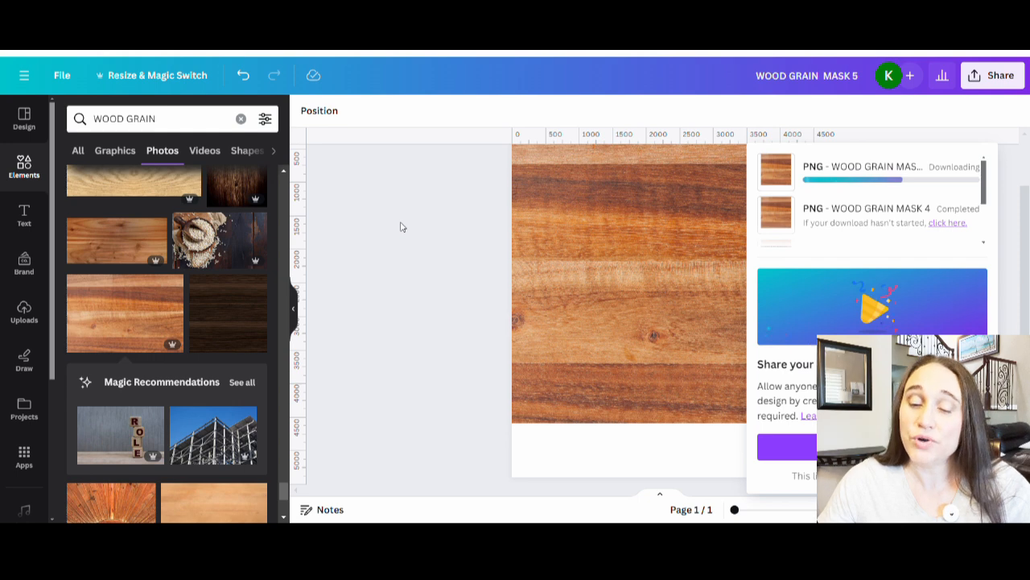
# Step: Switch to Photopea and open the DAD CIRCLE FRAME word cloud from the computer
pyautogui.click(388, 231)
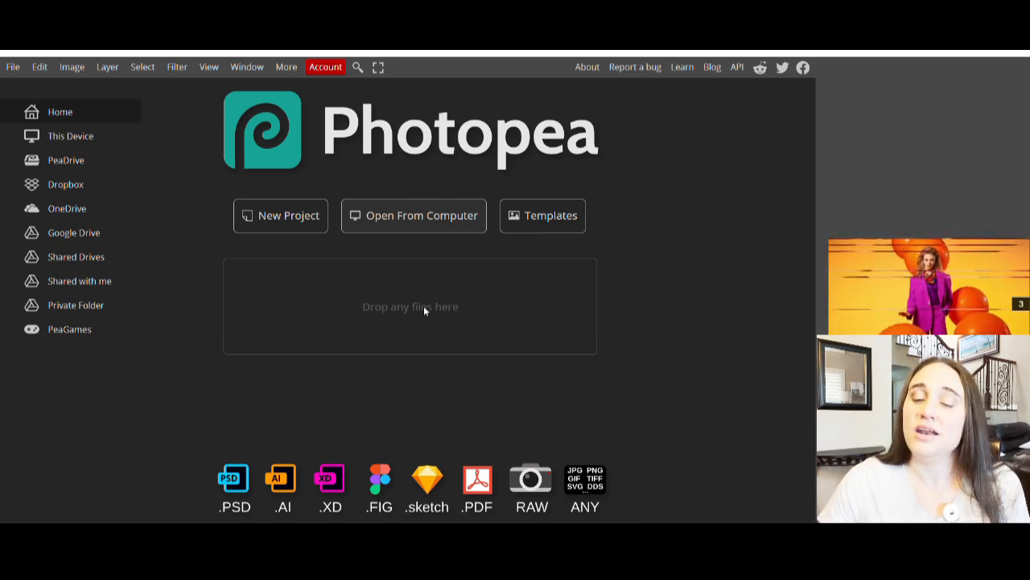
pyautogui.doubleClick(415, 276)
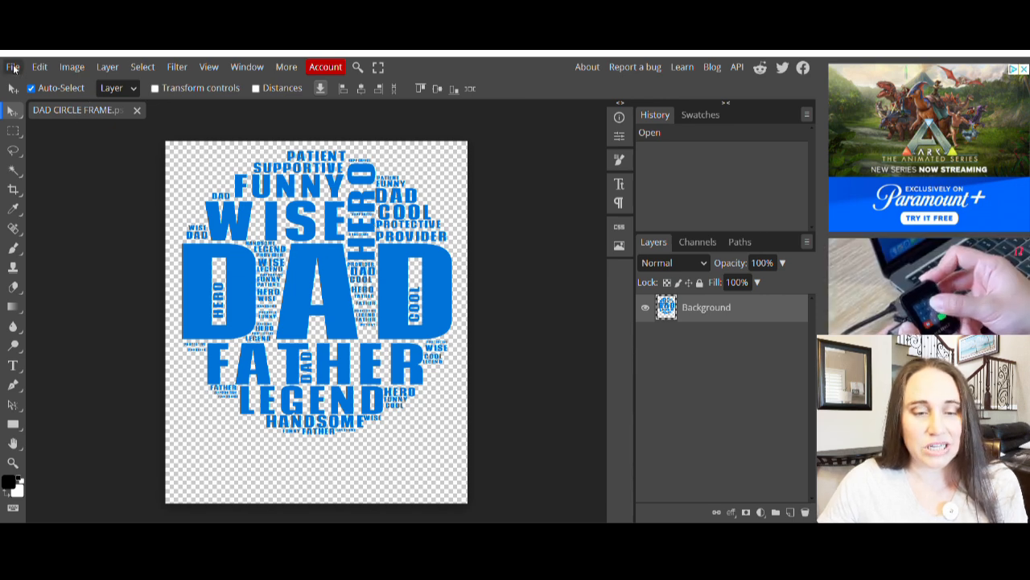
# Step: Place WOOD GRAIN MASK 1 as a layer above the word cloud and apply it as a clipping mask
pyautogui.click(13, 69)
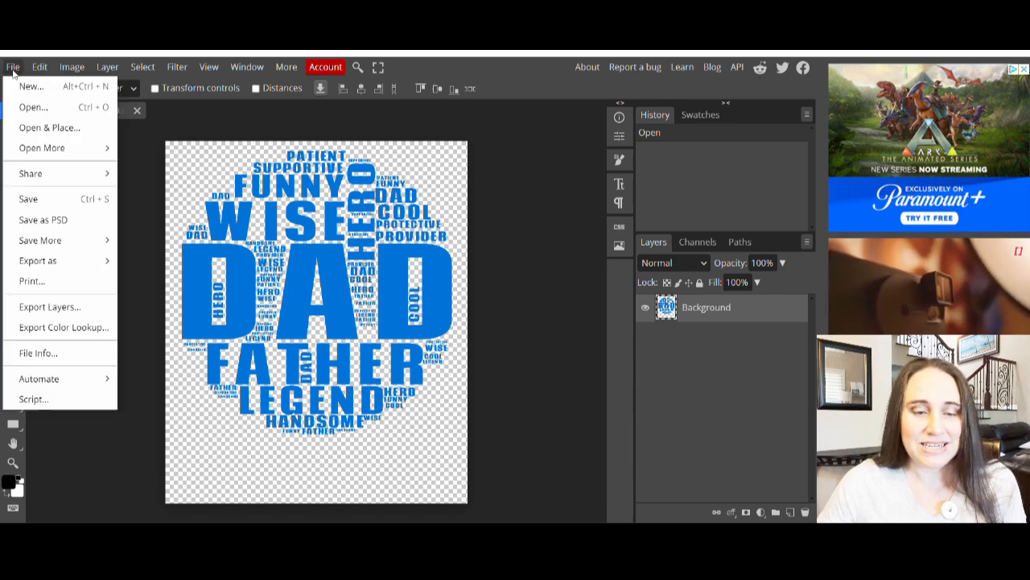
pyautogui.click(47, 131)
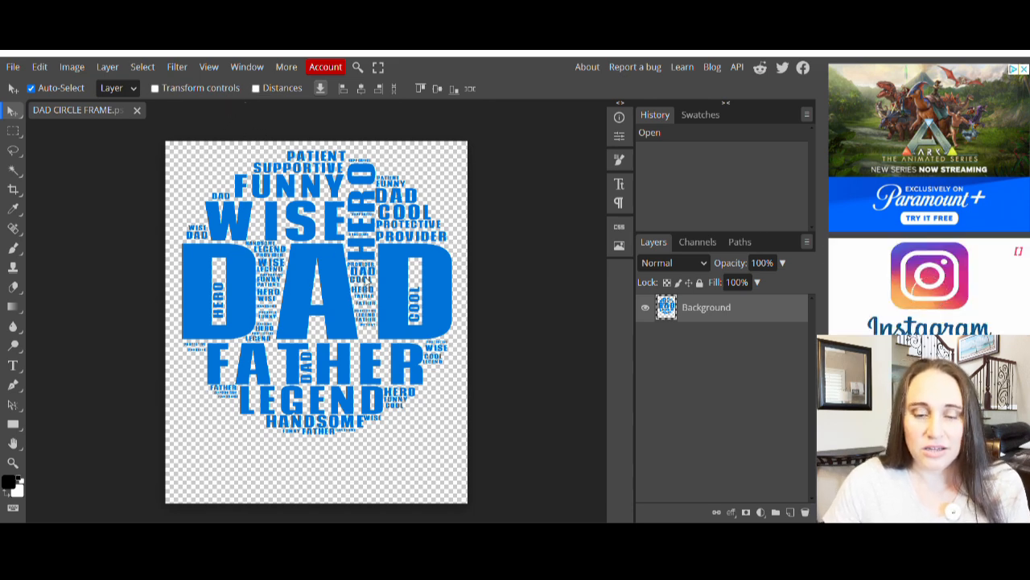
pyautogui.click(394, 283)
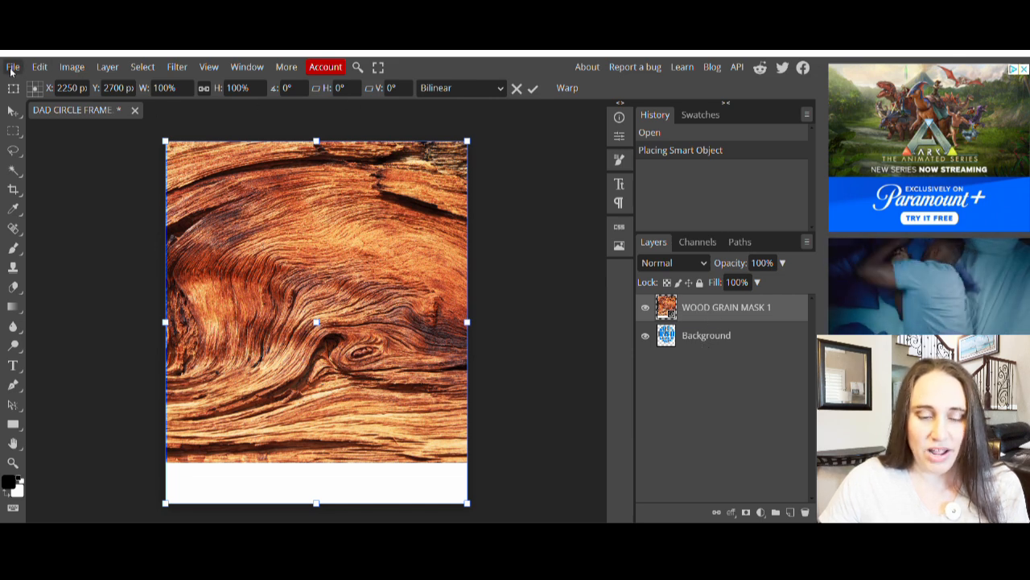
pyautogui.click(107, 68)
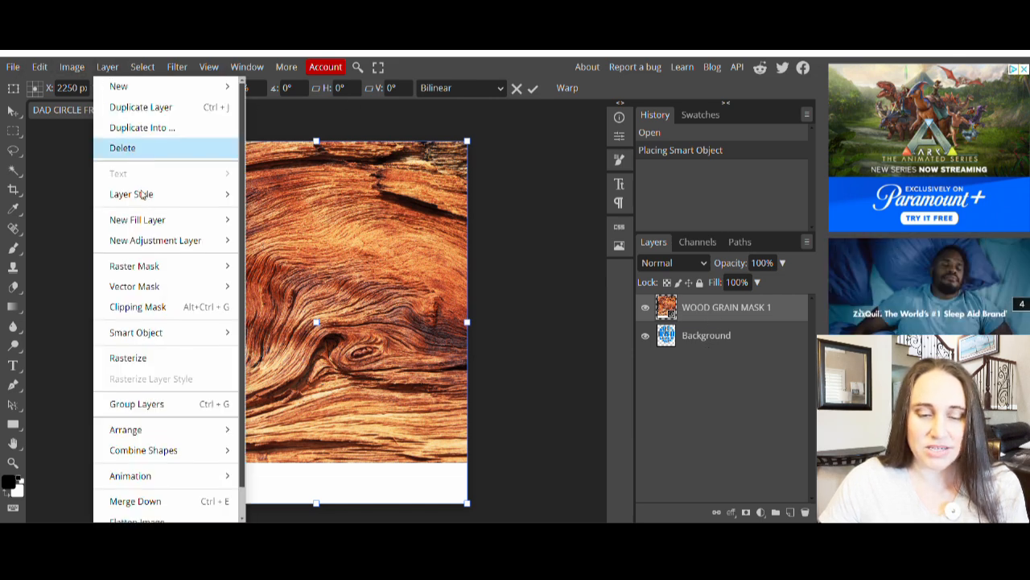
pyautogui.click(137, 308)
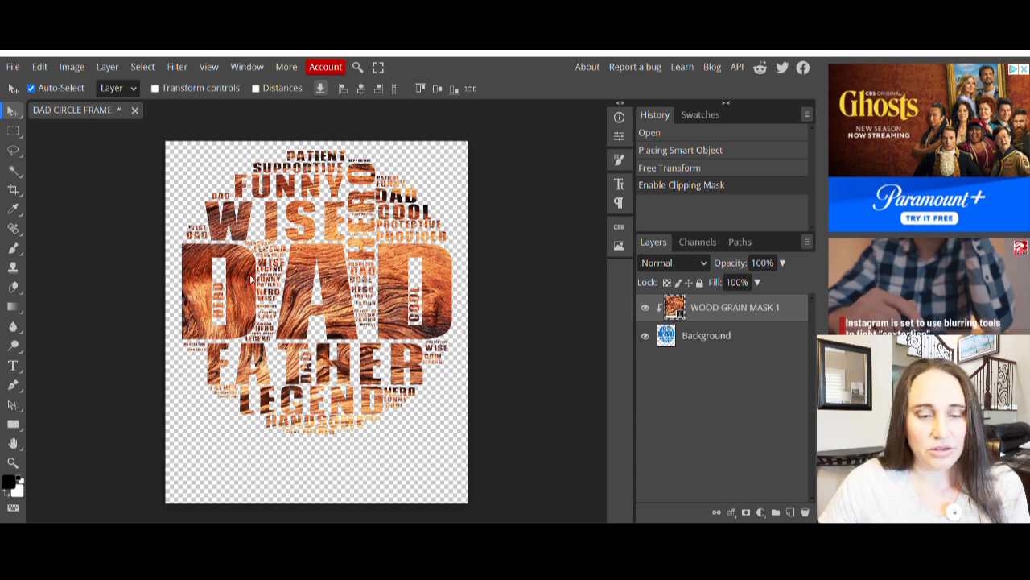
# Step: Export the word cloud filled with WOOD GRAIN MASK 1 as a PNG named DAD CIRCLE 1
pyautogui.click(13, 68)
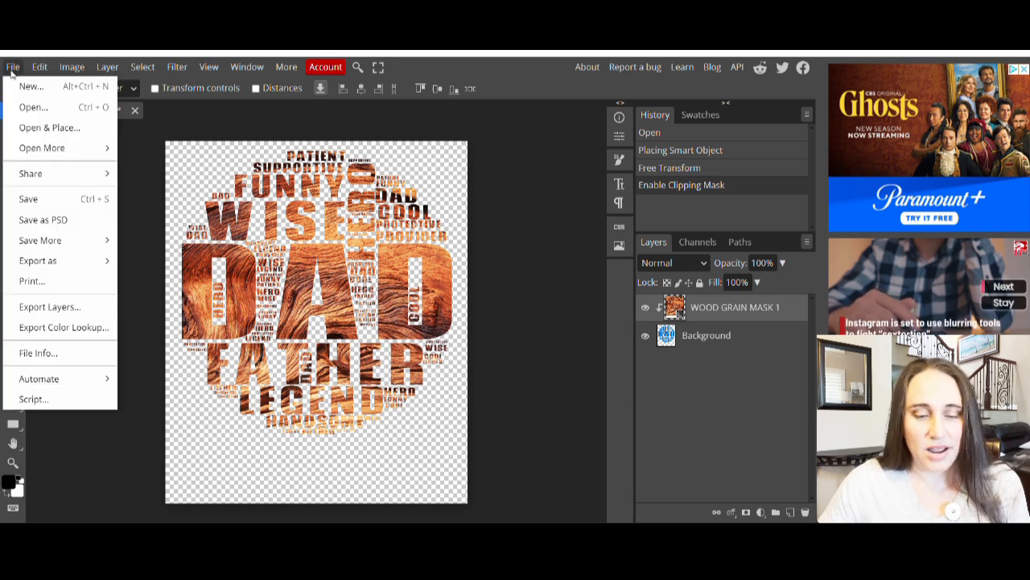
pyautogui.moveTo(24, 263)
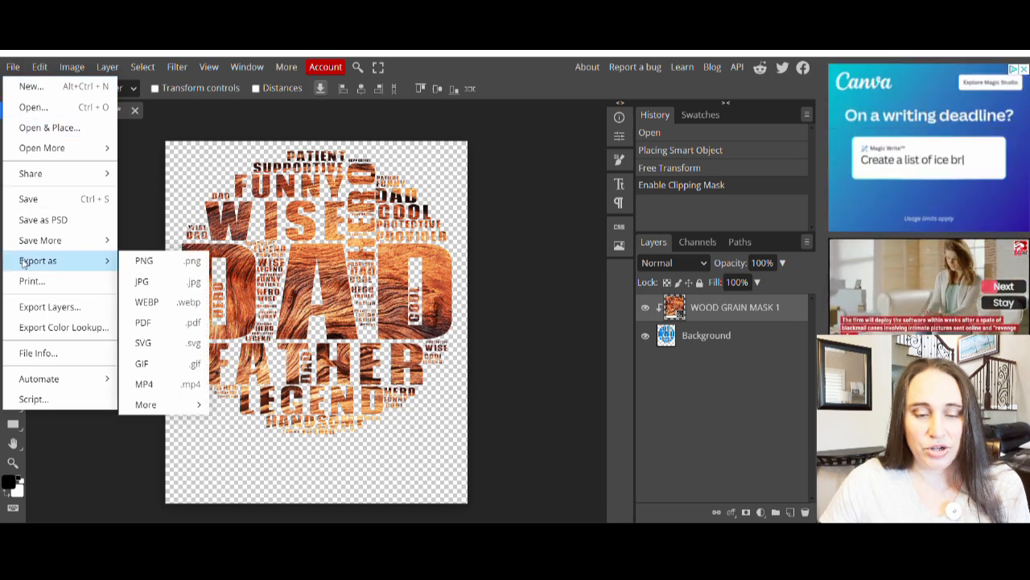
pyautogui.click(143, 261)
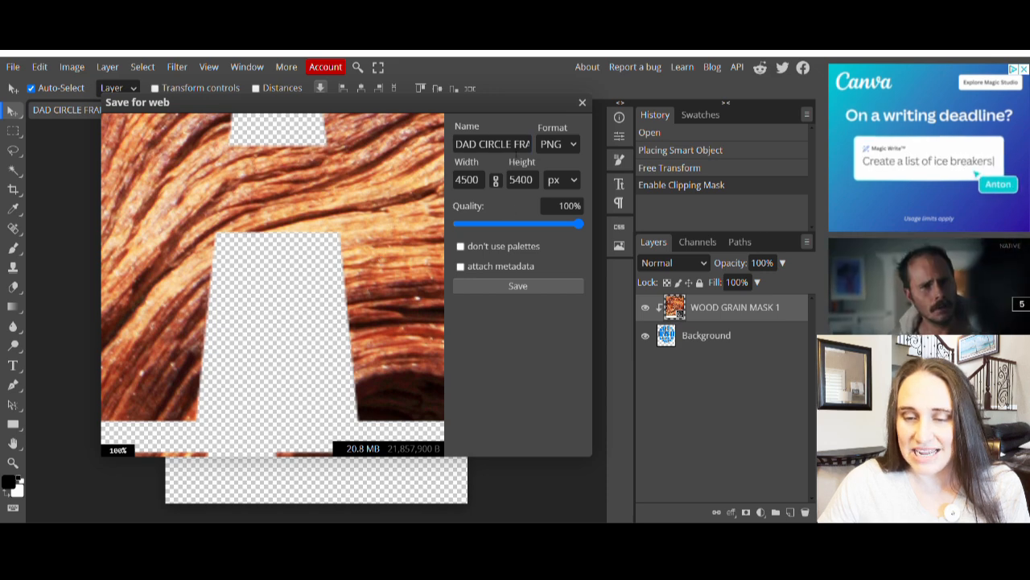
pyautogui.click(529, 144)
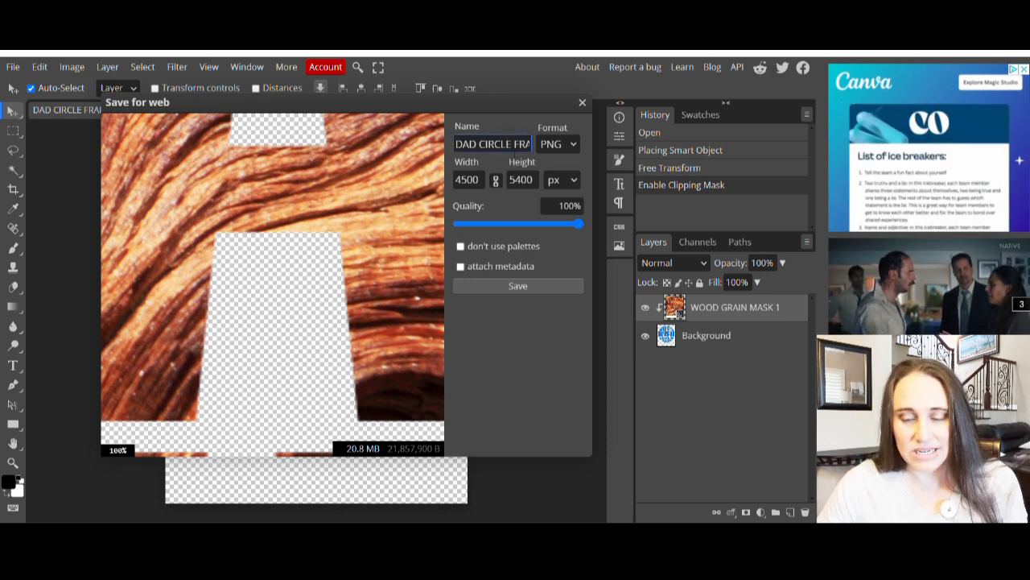
pyautogui.doubleClick(525, 144)
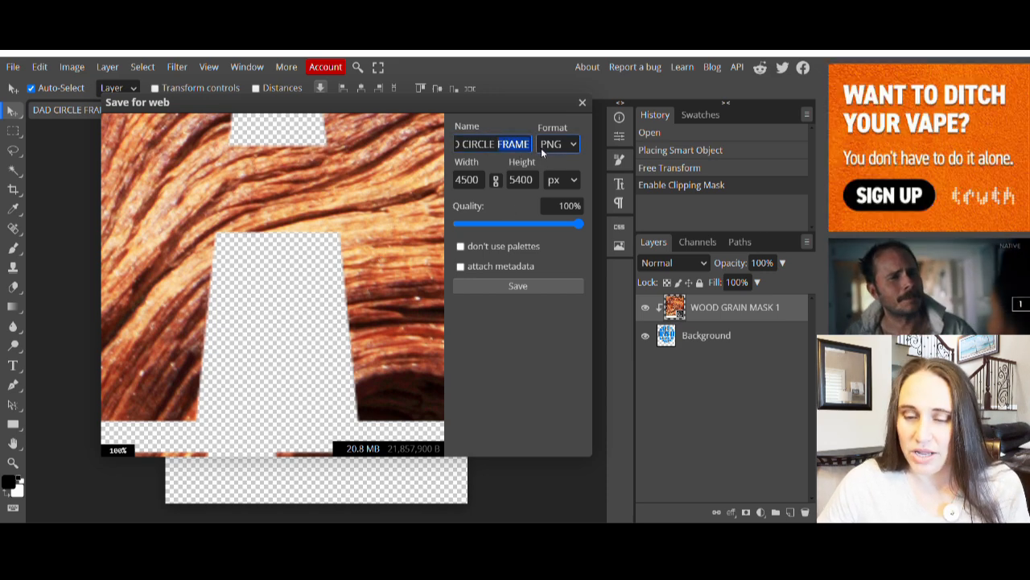
pyautogui.write('1')
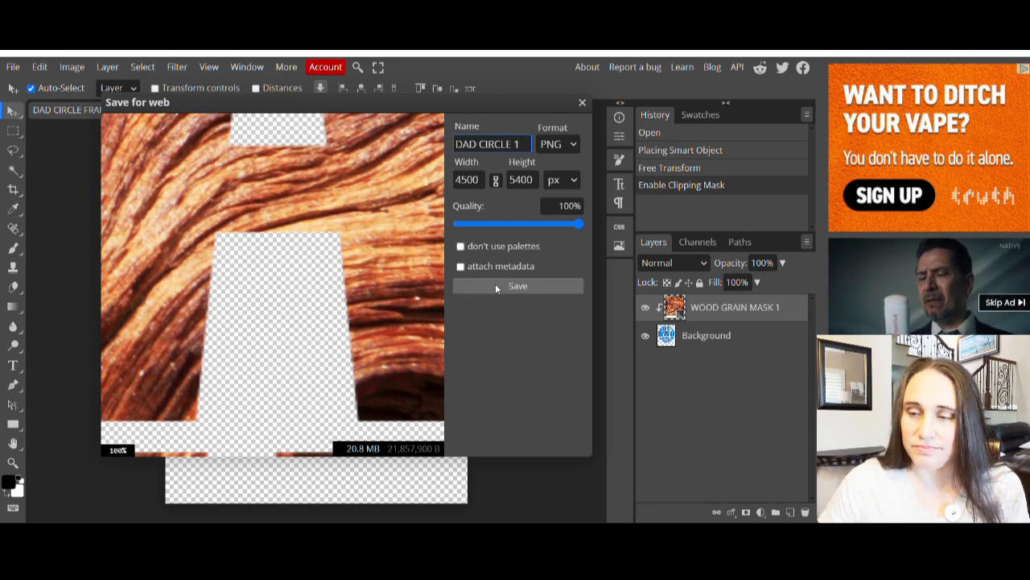
pyautogui.click(494, 289)
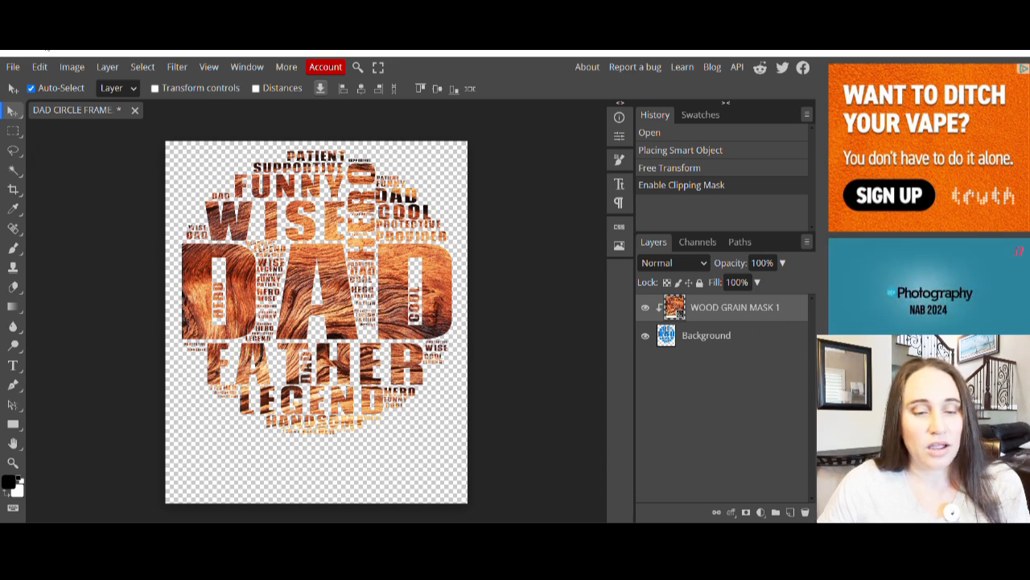
# Step: Place WOOD GRAIN MASK 2 as the top layer and apply it as a clipping mask on the word cloud
pyautogui.click(13, 66)
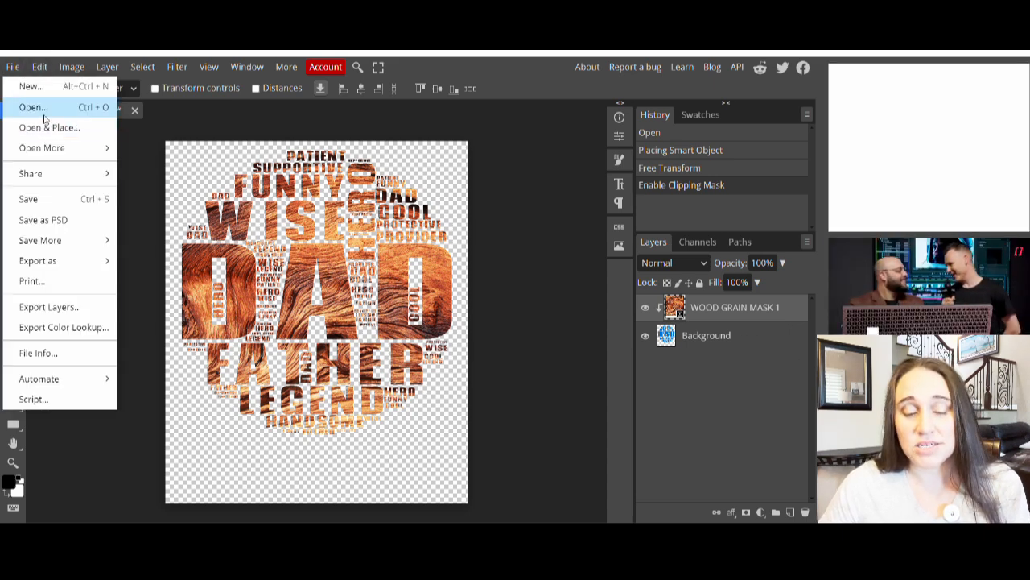
pyautogui.click(21, 129)
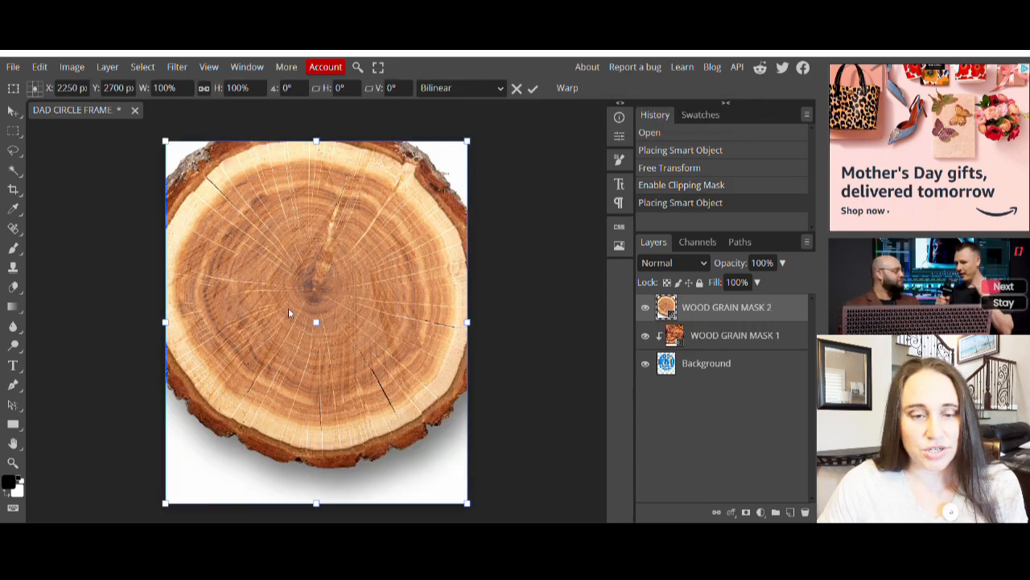
pyautogui.click(110, 67)
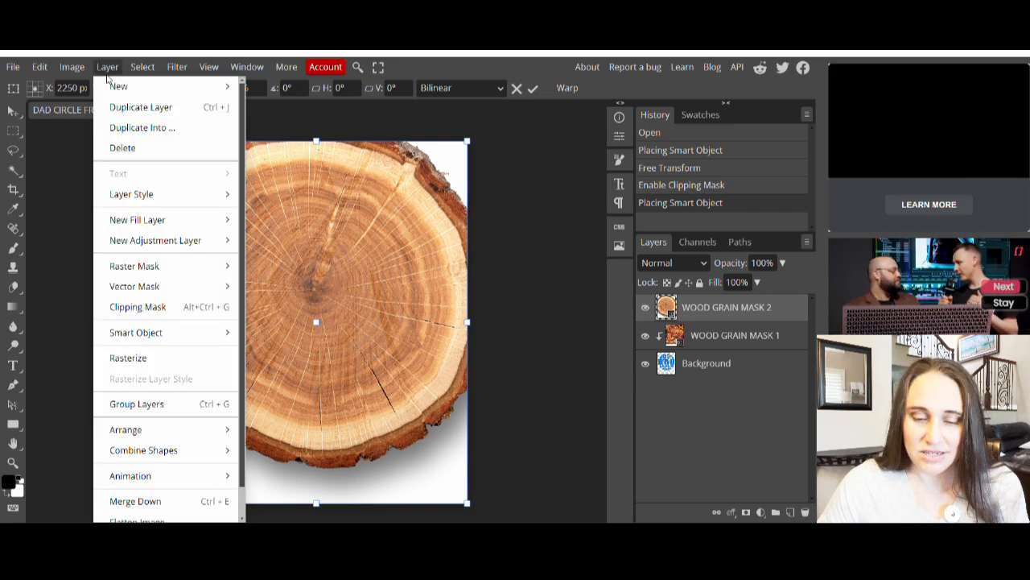
pyautogui.click(160, 308)
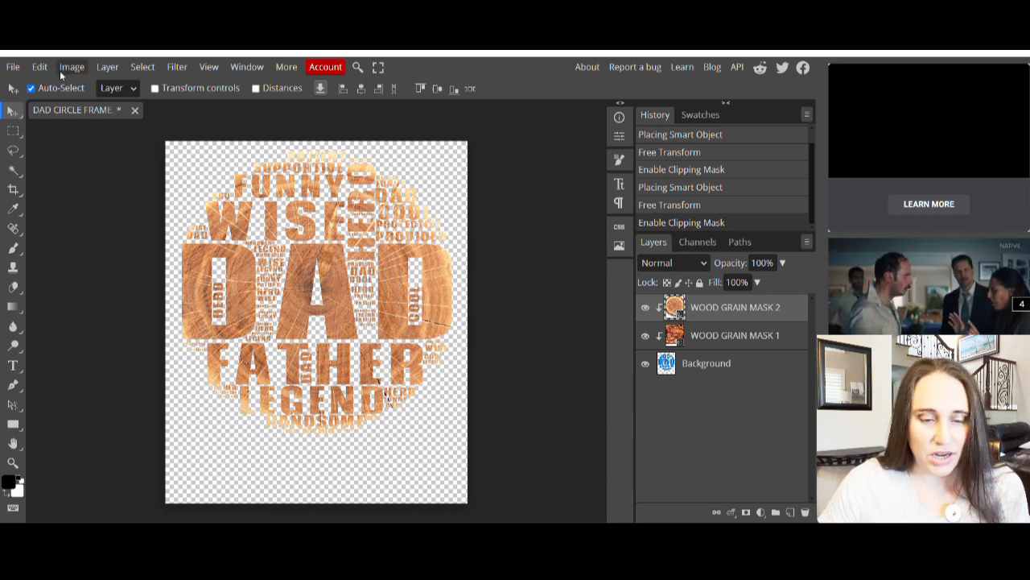
# Step: Export the word cloud filled with the round log slice texture as a PNG named DAD CIRCLE 2
pyautogui.click(14, 68)
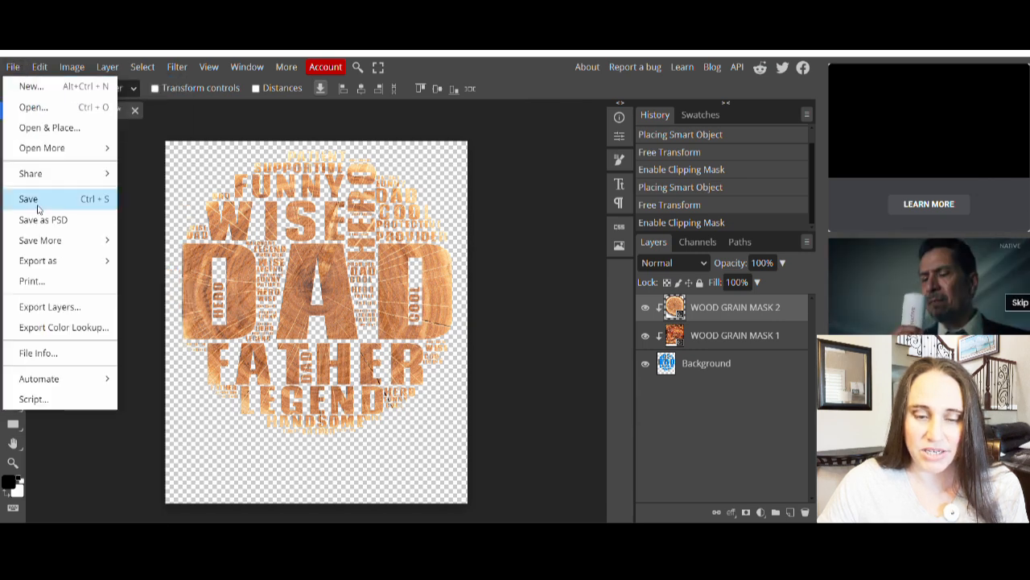
pyautogui.moveTo(81, 260)
pyautogui.click(144, 262)
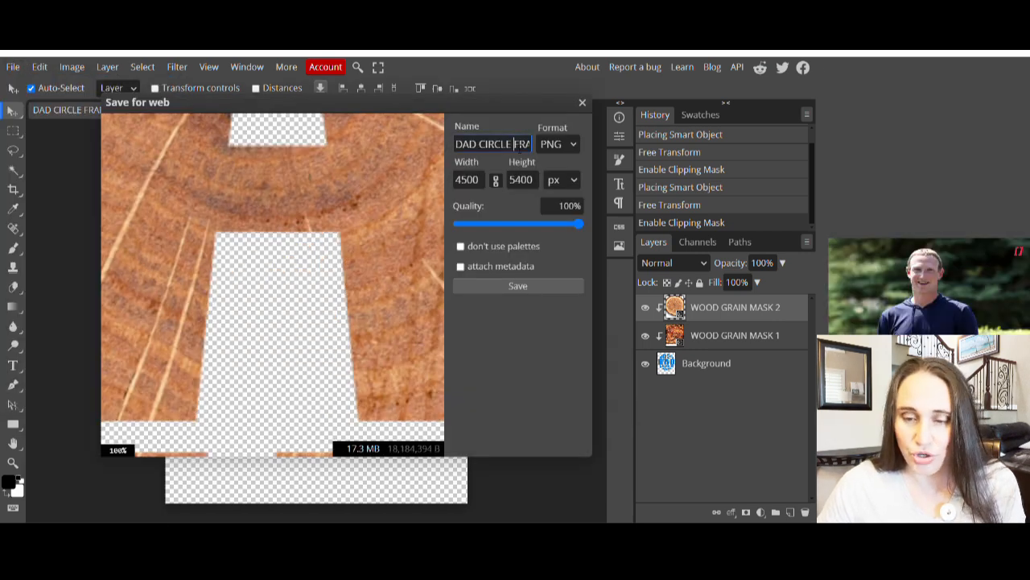
pyautogui.moveTo(515, 143); pyautogui.dragTo(546, 145)
pyautogui.write('2')
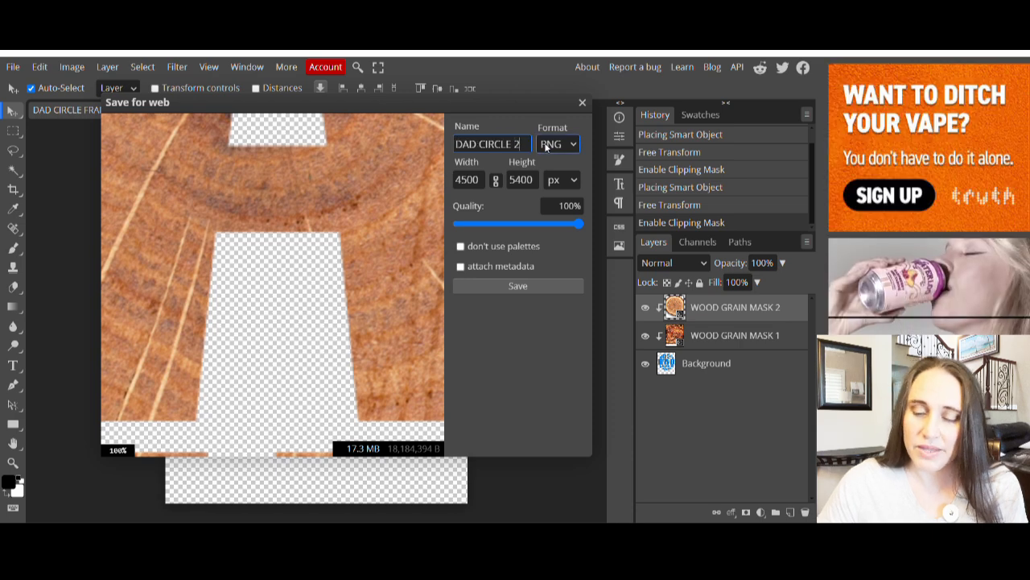
pyautogui.click(494, 285)
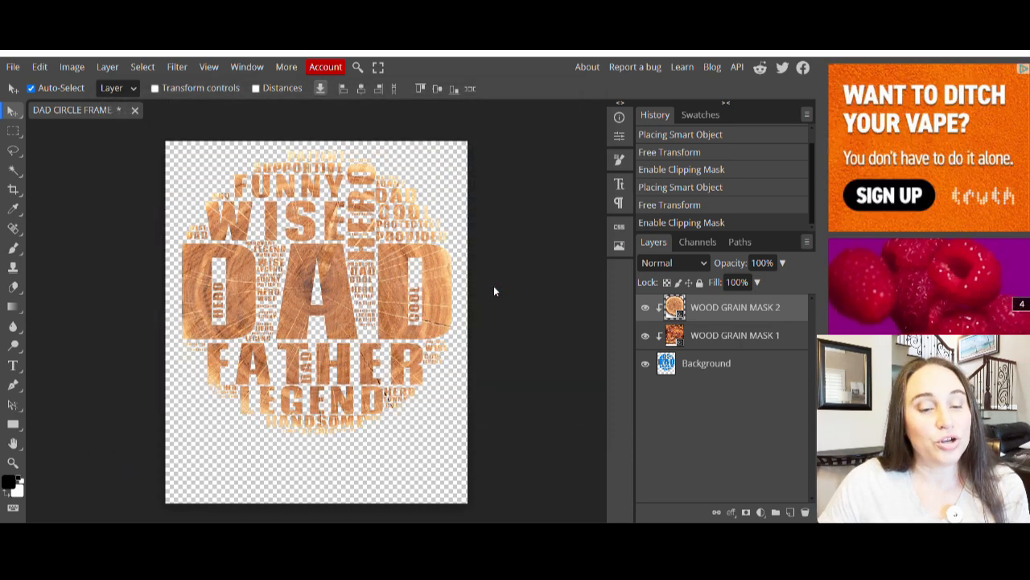
# Step: Place WOOD GRAIN MASK 3 above the other textures and clip it to the word cloud
pyautogui.click(13, 67)
pyautogui.click(17, 131)
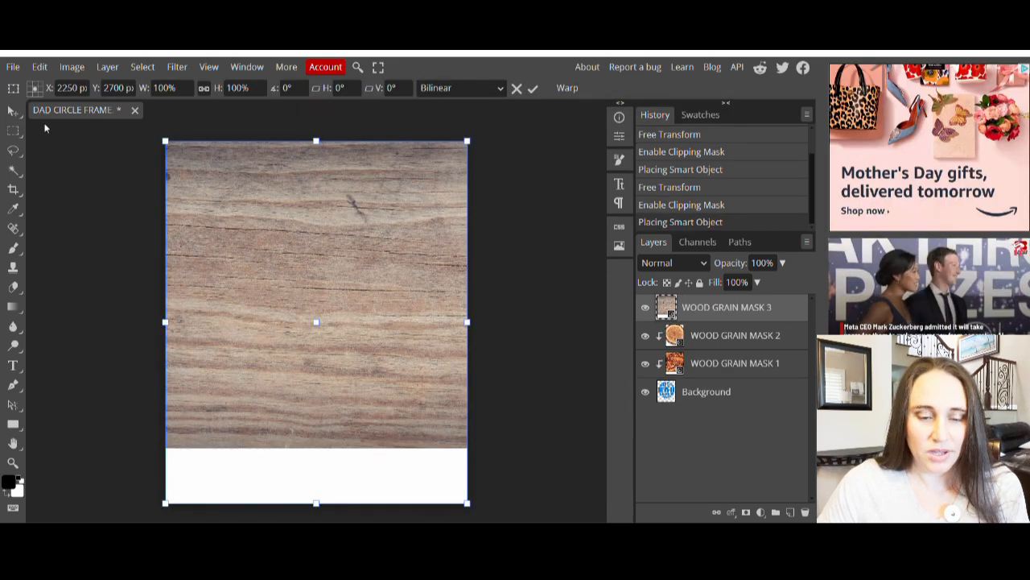
pyautogui.click(115, 69)
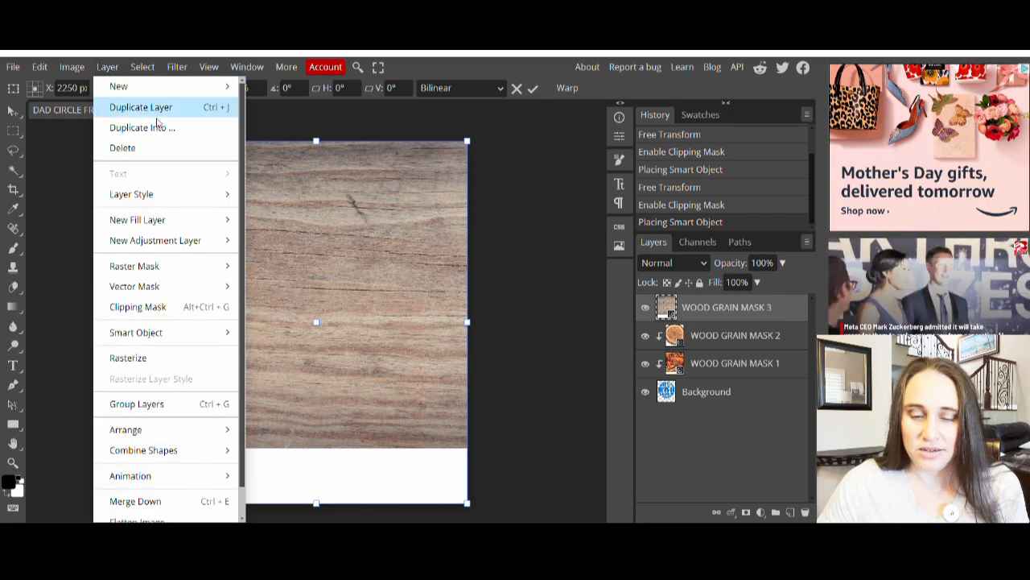
pyautogui.click(147, 310)
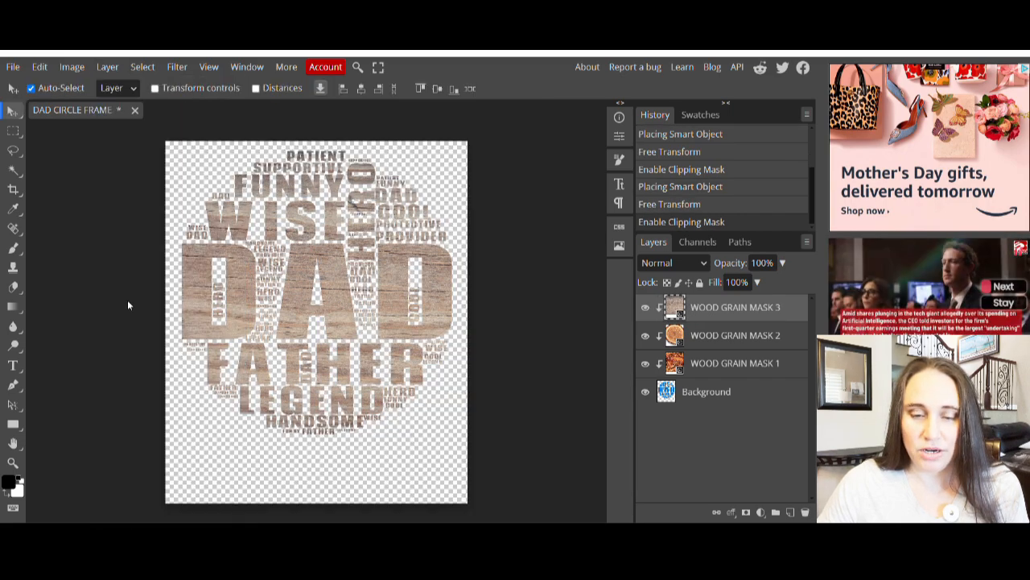
# Step: Export the word cloud with the grey-brown wood texture as a PNG named DAD CIRCLE 3
pyautogui.click(13, 67)
pyautogui.moveTo(84, 261)
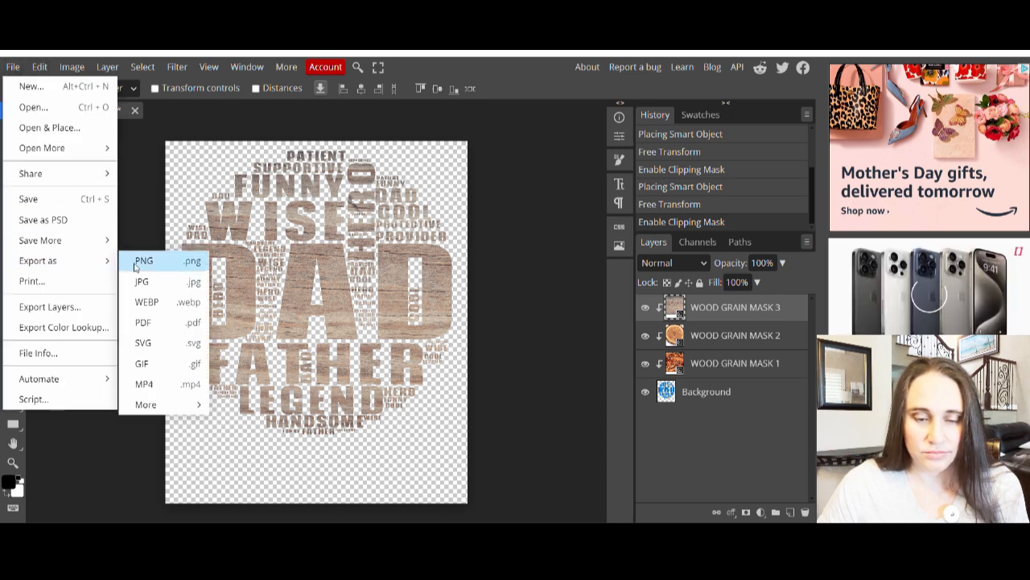
pyautogui.click(137, 262)
pyautogui.write('3')
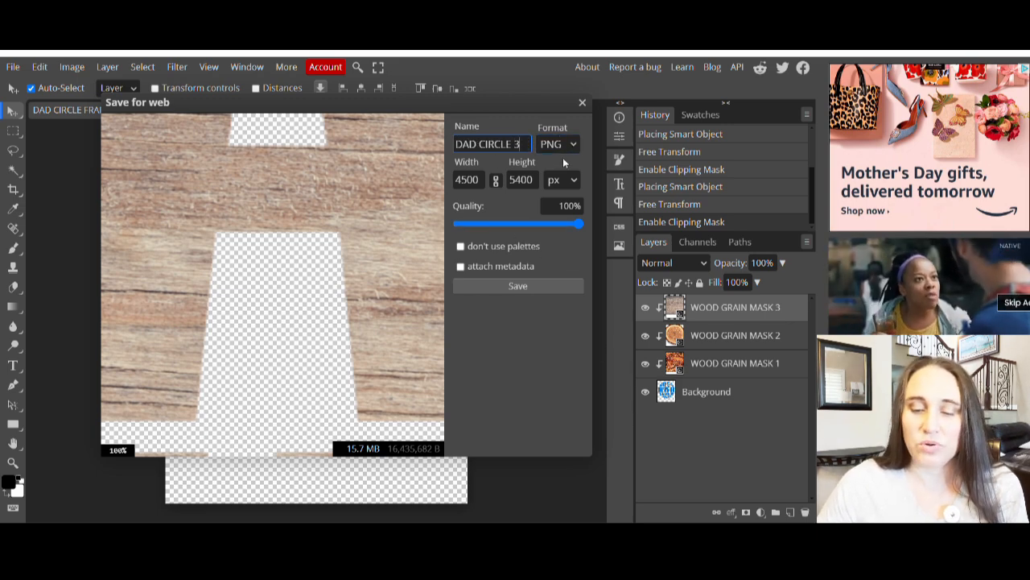
pyautogui.click(459, 182)
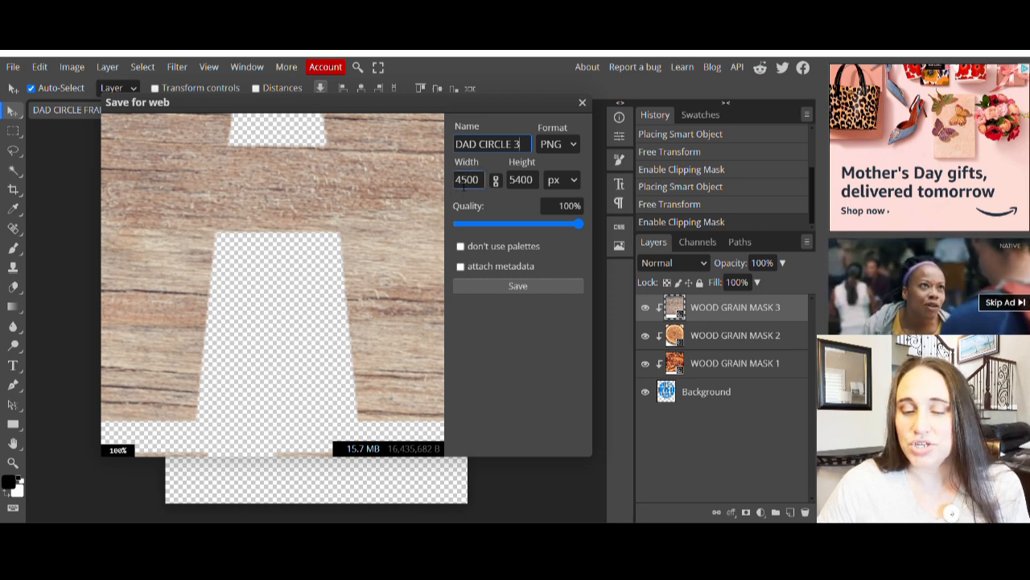
pyautogui.press('Tab')
pyautogui.click(527, 148)
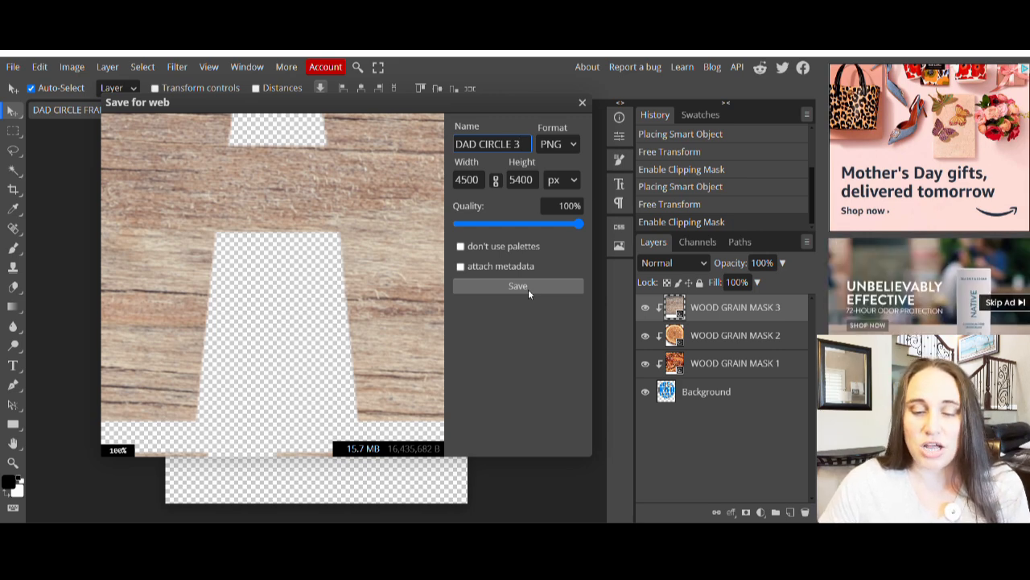
pyautogui.click(528, 291)
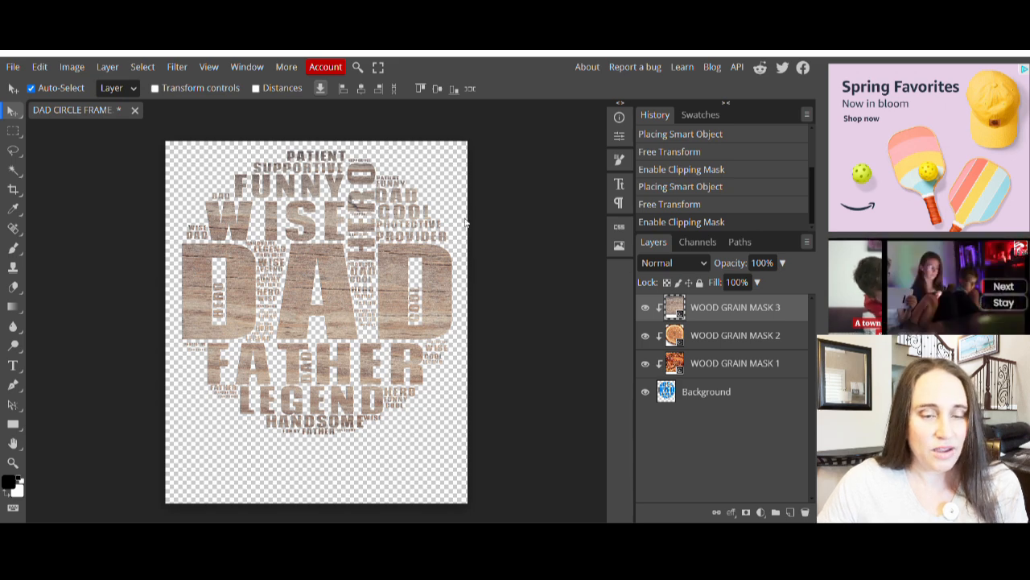
# Step: Place WOOD GRAIN MASK 4 as the top layer, clip it to the word cloud, and open the export format choices
pyautogui.click(12, 68)
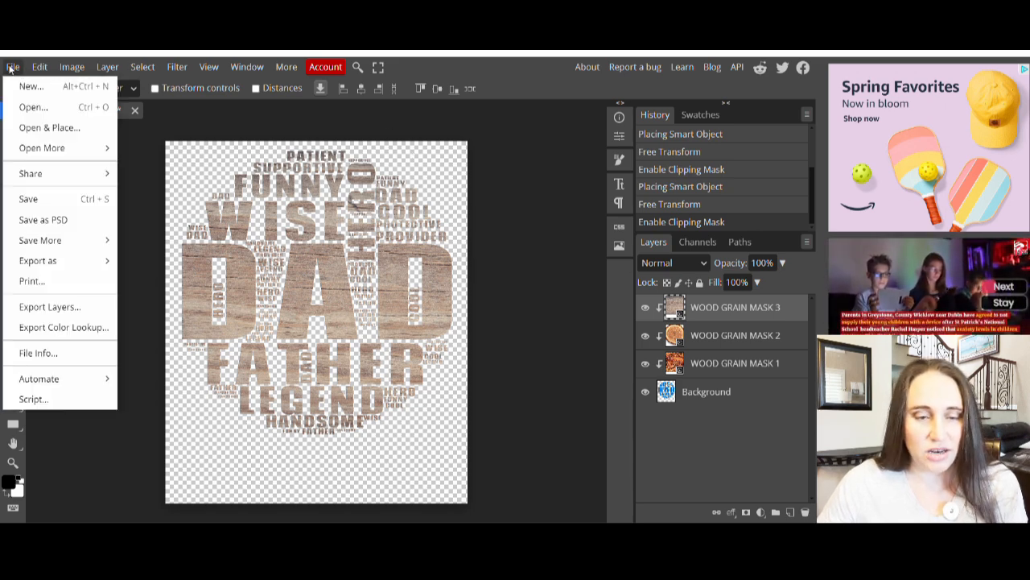
pyautogui.click(32, 128)
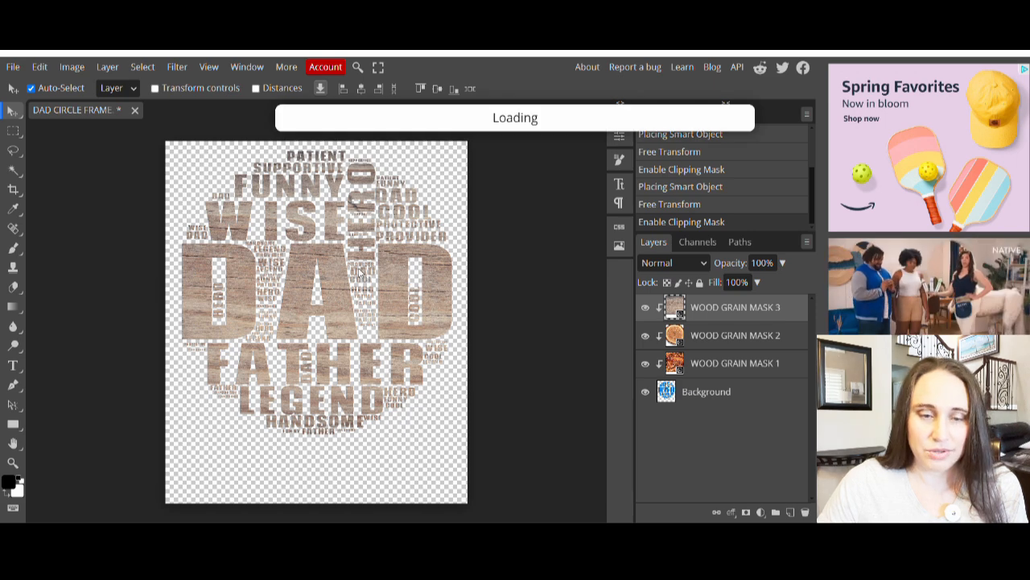
pyautogui.click(107, 67)
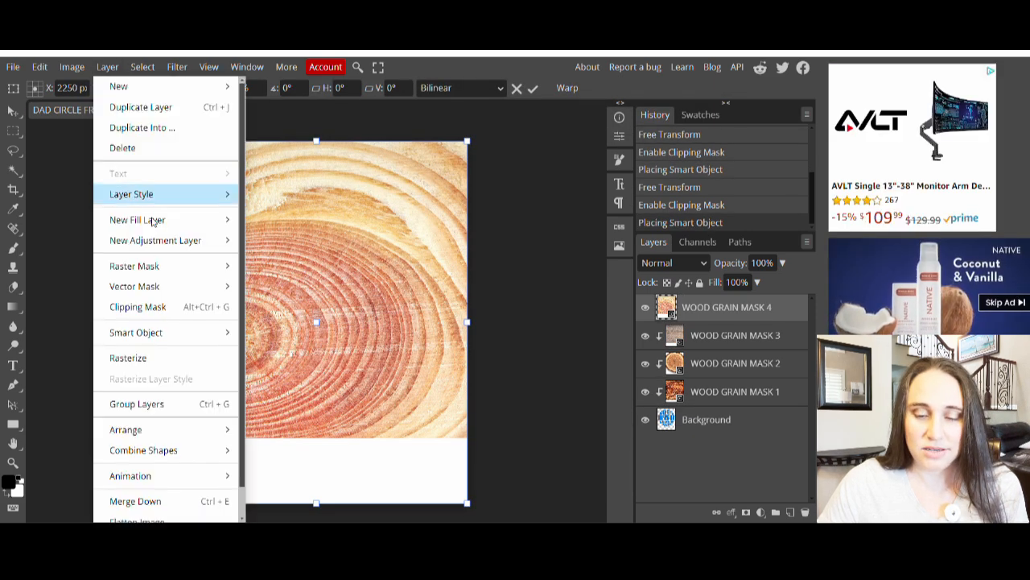
pyautogui.click(138, 307)
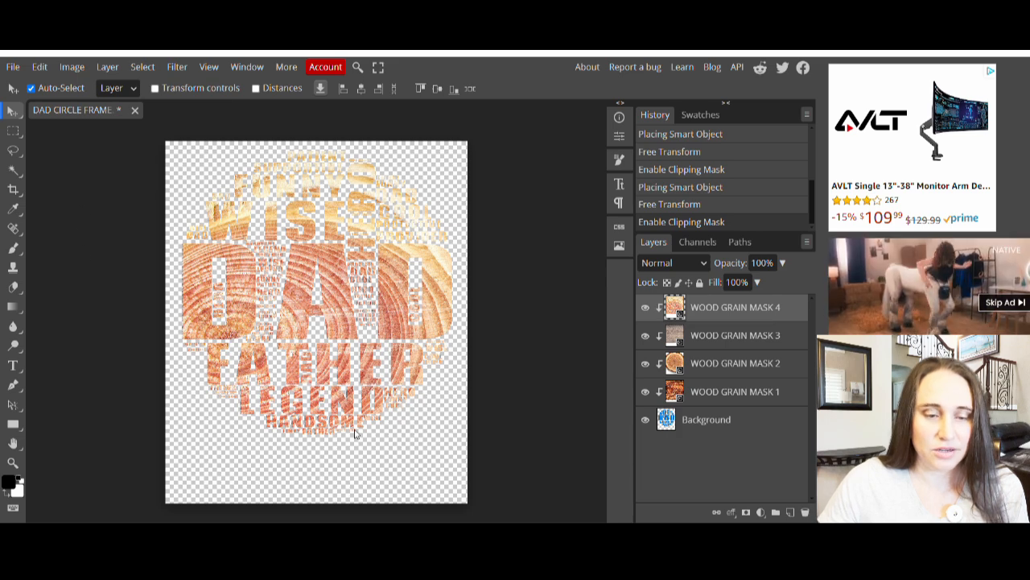
pyautogui.click(21, 72)
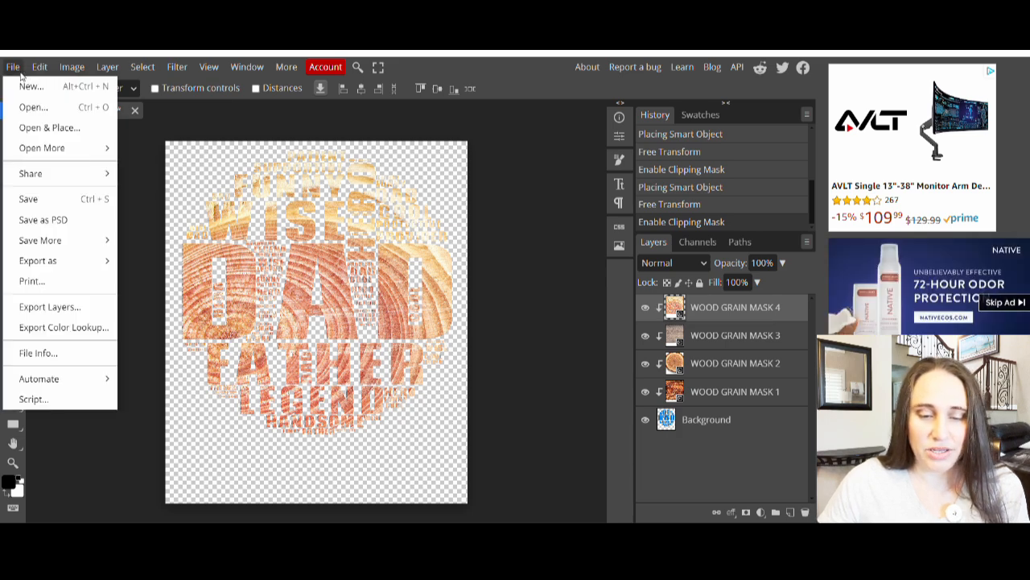
pyautogui.moveTo(64, 260)
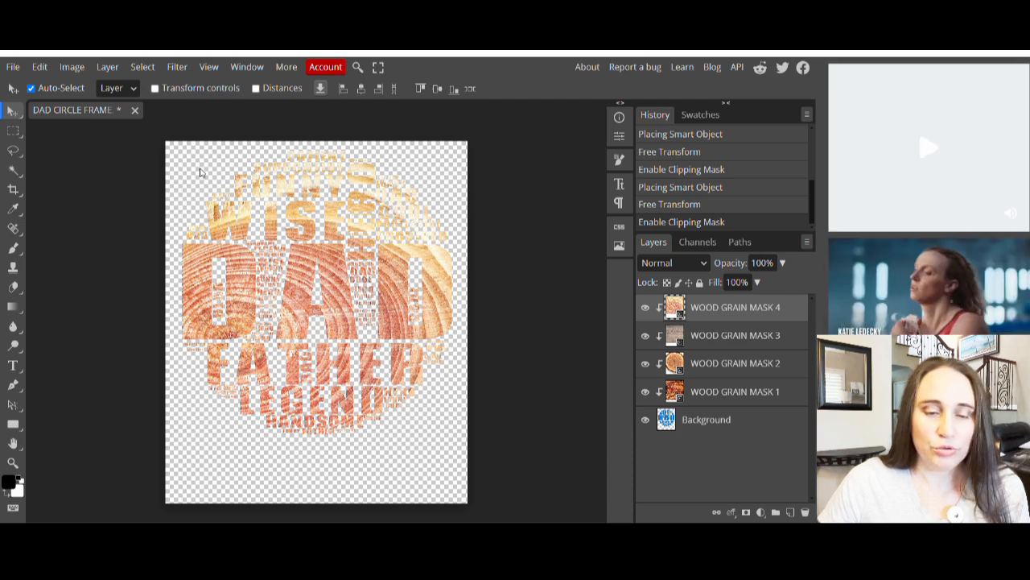
# Step: Place WOOD GRAIN MASK 5 over the stacked textures and turn it into a clipping mask on the word cloud
pyautogui.click(13, 67)
pyautogui.click(19, 131)
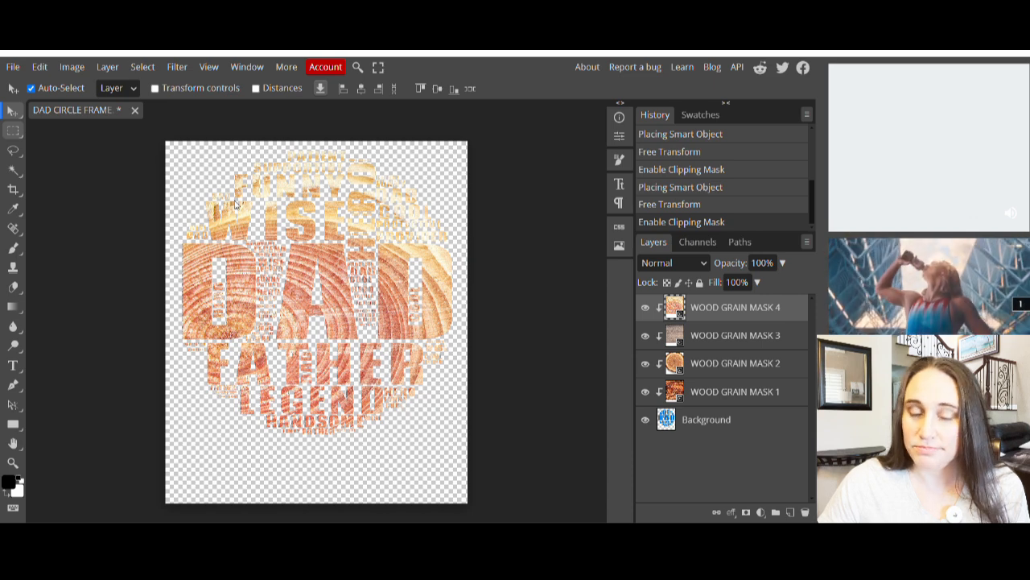
pyautogui.click(107, 66)
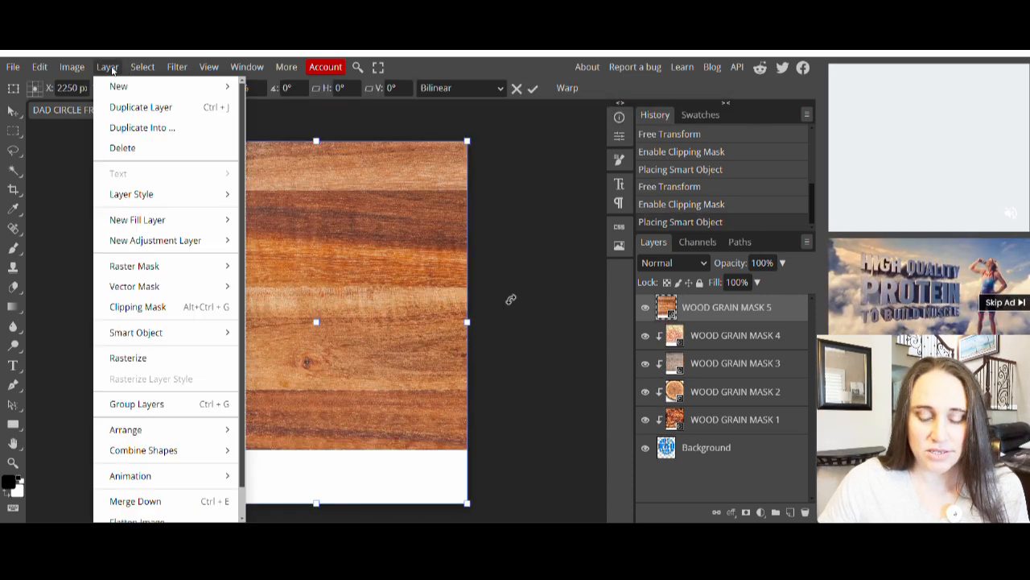
pyautogui.click(153, 307)
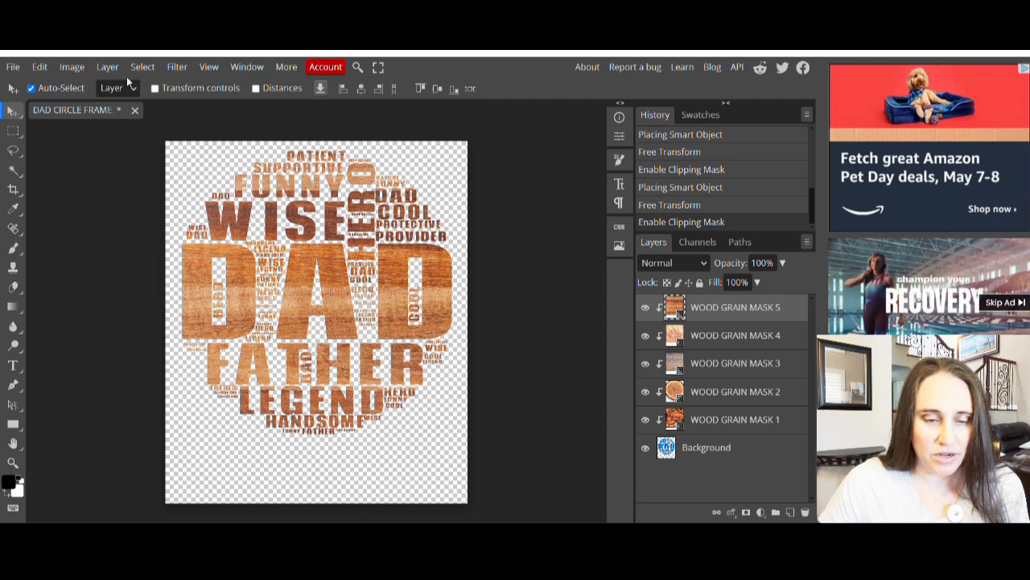
# Step: Export the word cloud with the orange-brown plank texture as a PNG named DAD CIRCLE 5
pyautogui.click(11, 67)
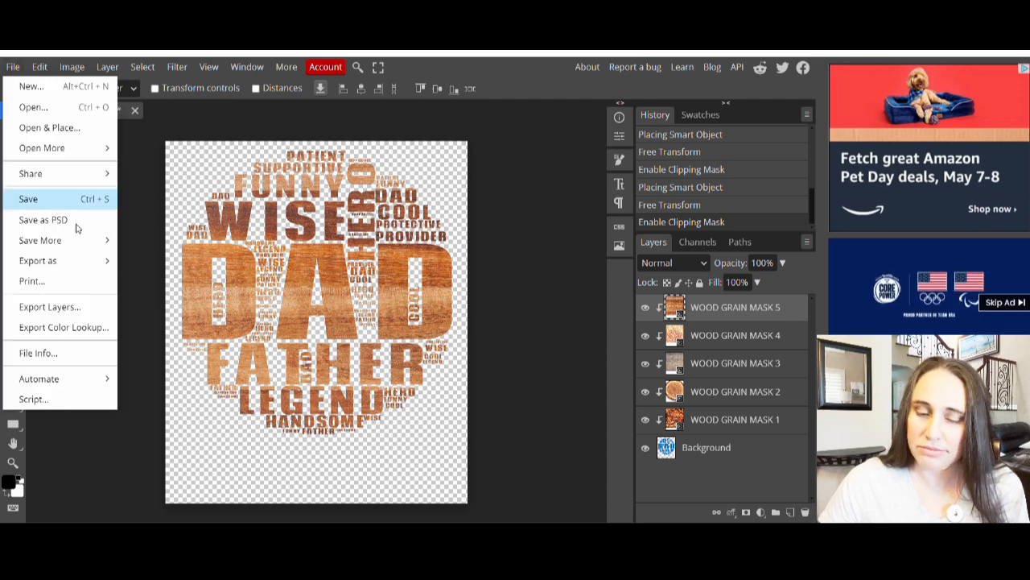
pyautogui.moveTo(120, 264)
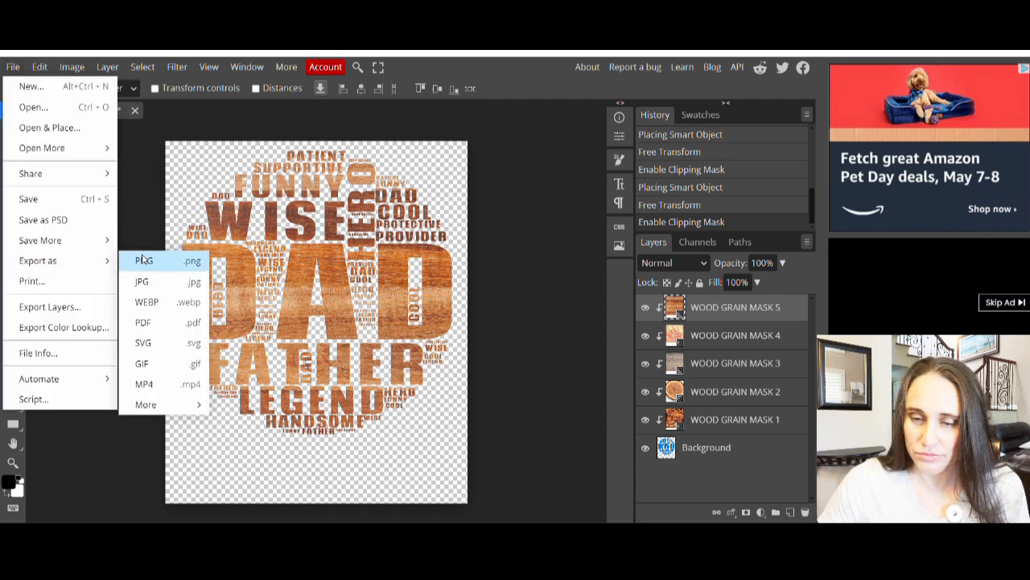
pyautogui.click(147, 260)
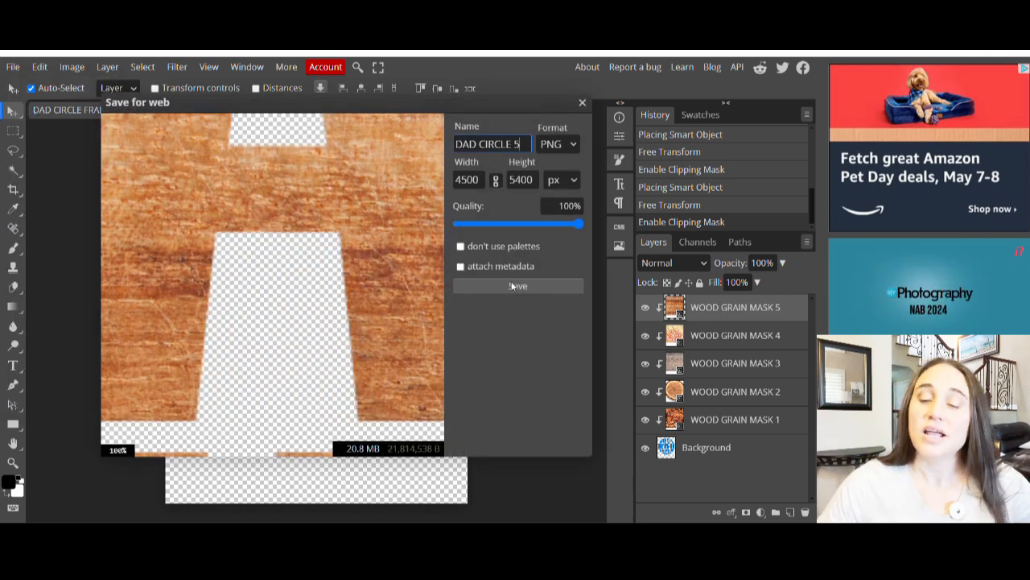
pyautogui.click(518, 286)
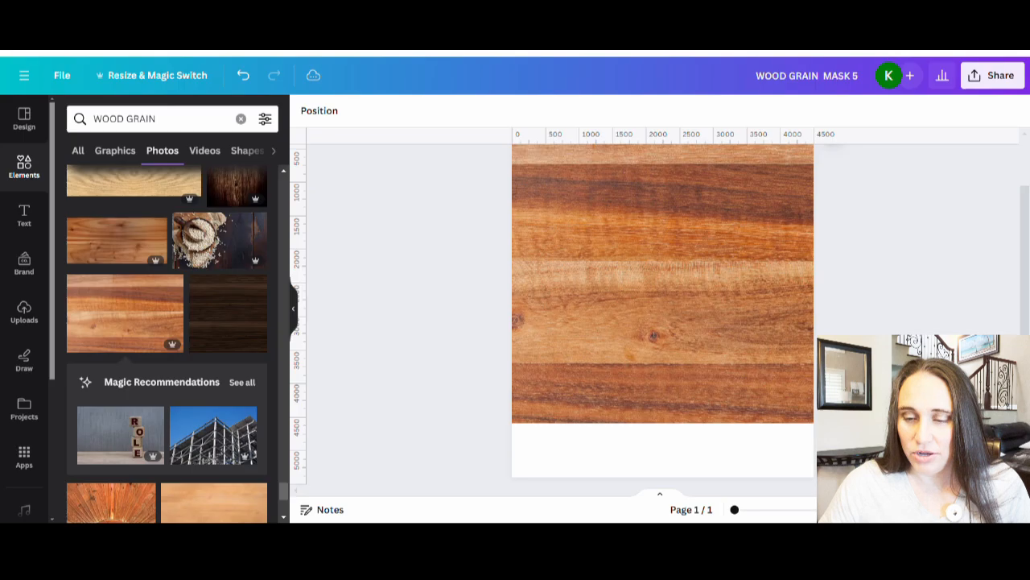
# Step: Switch to Canva and delete the wood plank photo covering the blue word cloud on page 1
pyautogui.click(704, 306)
pyautogui.press('Delete')
pyautogui.scroll(-1, 659, 240)
pyautogui.scroll(2, 658, 240)
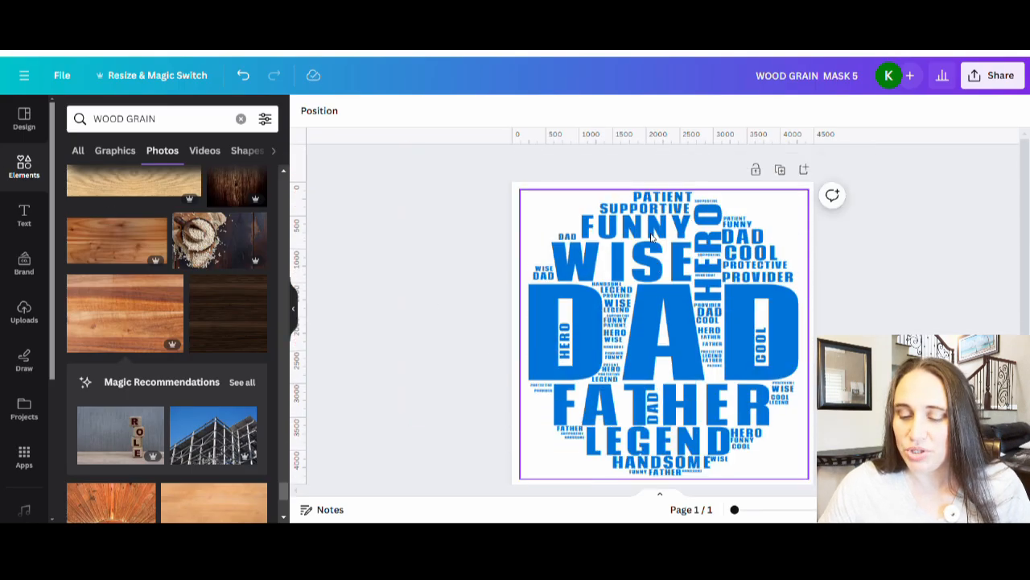
# Step: Add a second page to the WOOD GRAIN MASK 5 design and give it a solid black background
pyautogui.scroll(-2, 659, 240)
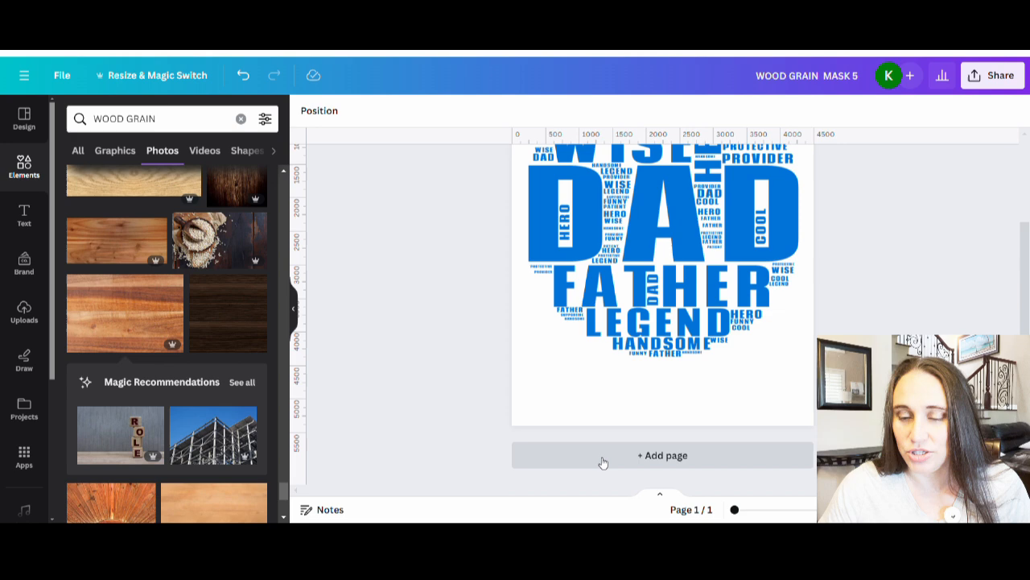
pyautogui.click(602, 455)
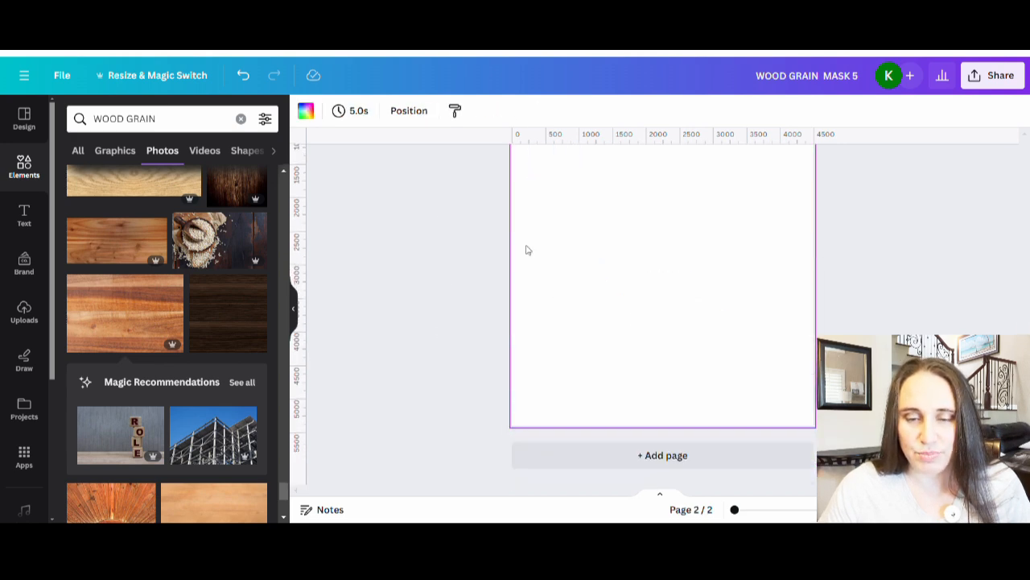
pyautogui.scroll(3, 632, 319)
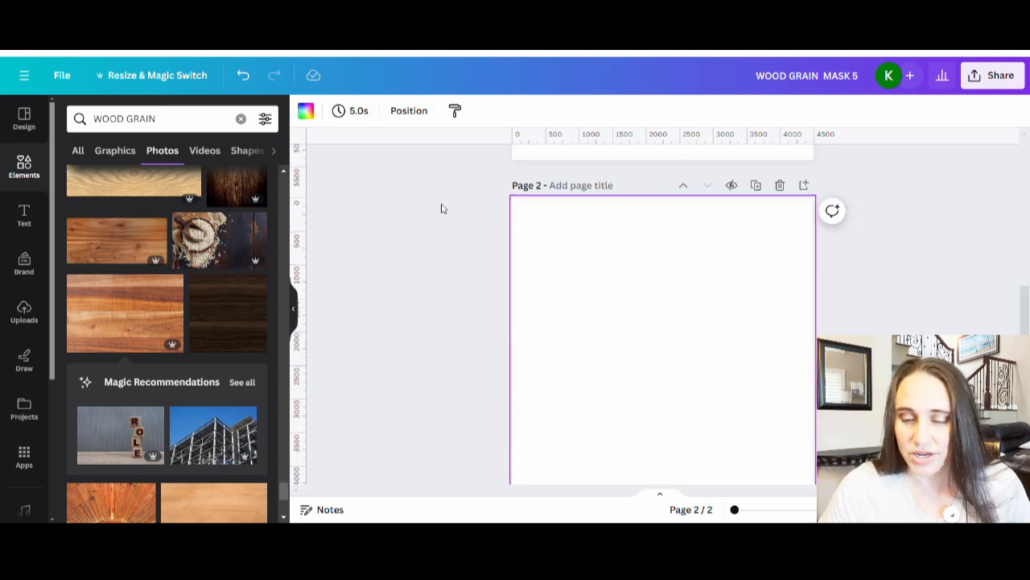
pyautogui.click(305, 112)
pyautogui.click(83, 459)
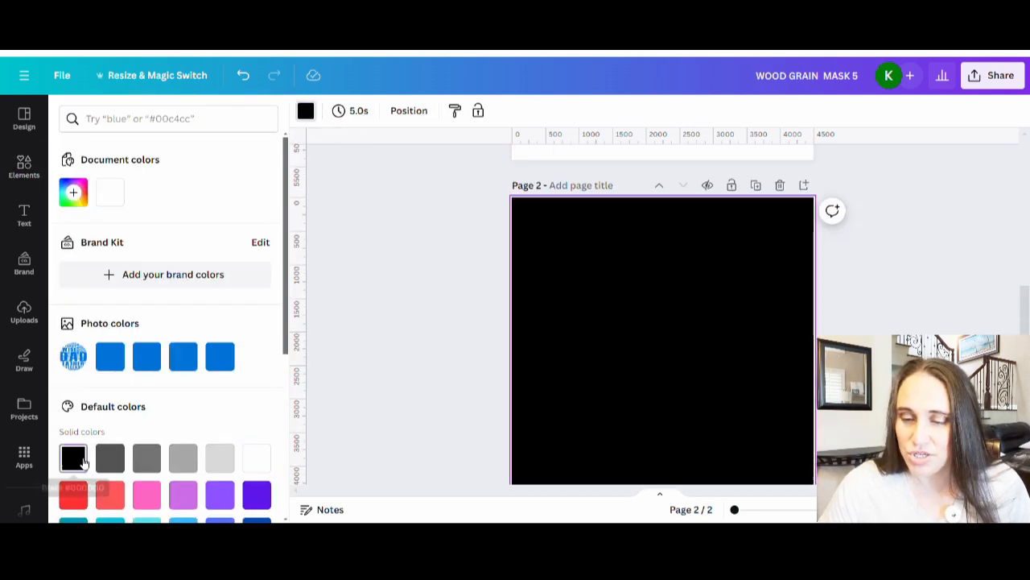
pyautogui.click(456, 298)
# Step: Upload the exported wood word clouds, place each on its own black page, and collapse the uploads list
pyautogui.scroll(-1, 676, 284)
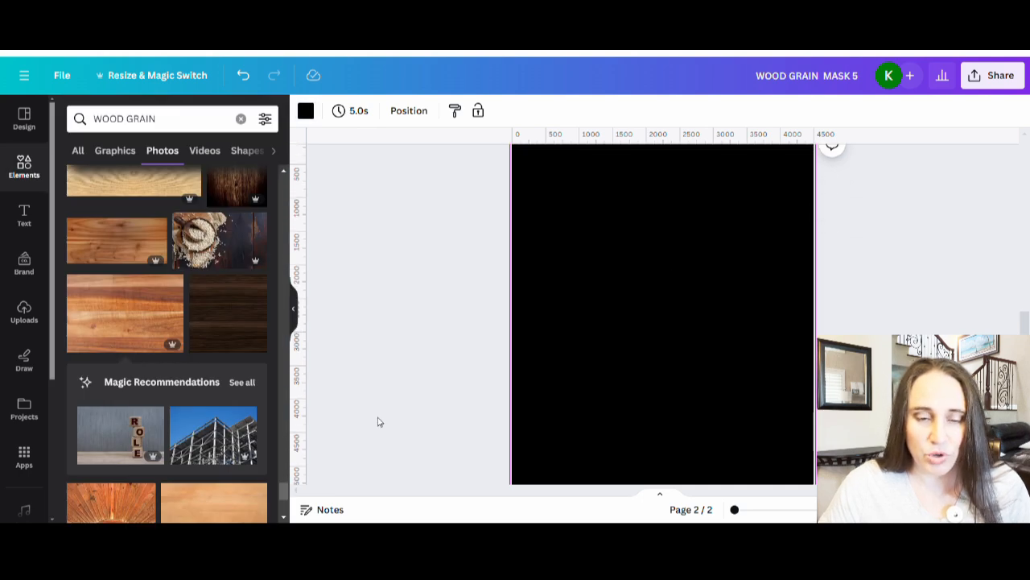
pyautogui.click(24, 314)
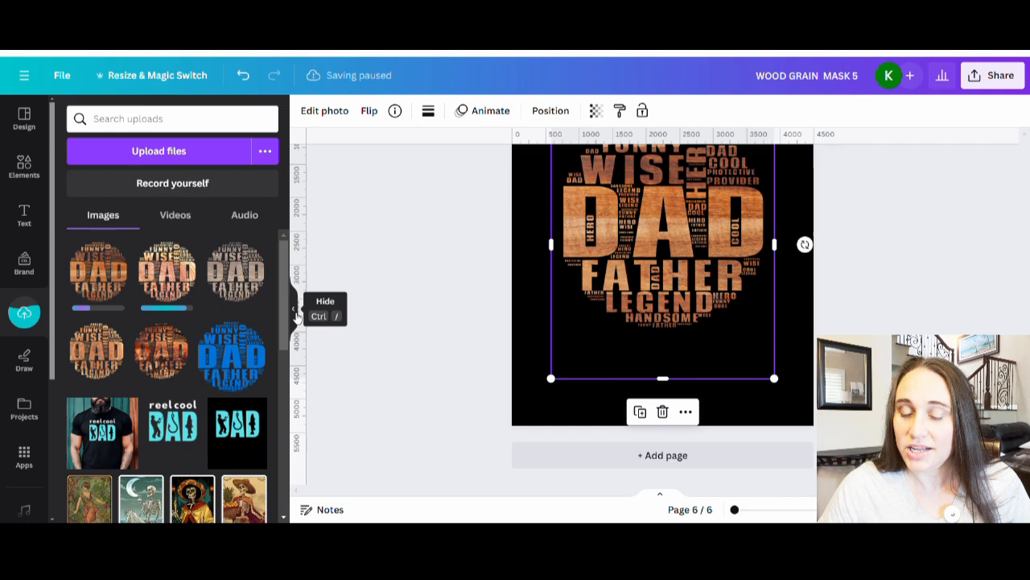
pyautogui.click(297, 314)
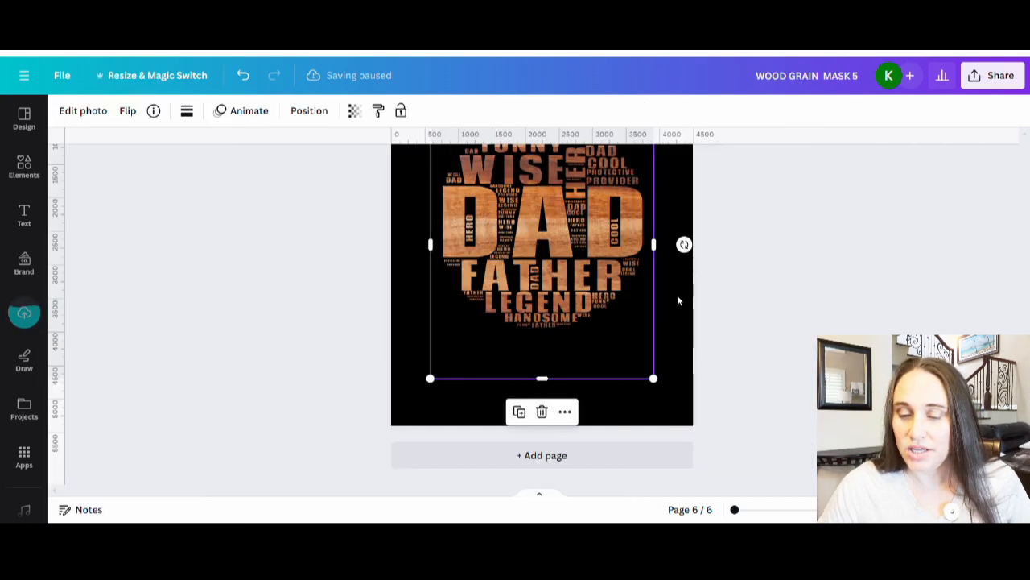
# Step: On page 2, crop the empty area below the wood word cloud, enlarge it to about 4,339 by 4,503, and centre it horizontally
pyautogui.scroll(3, 644, 302)
pyautogui.scroll(10, 620, 320)
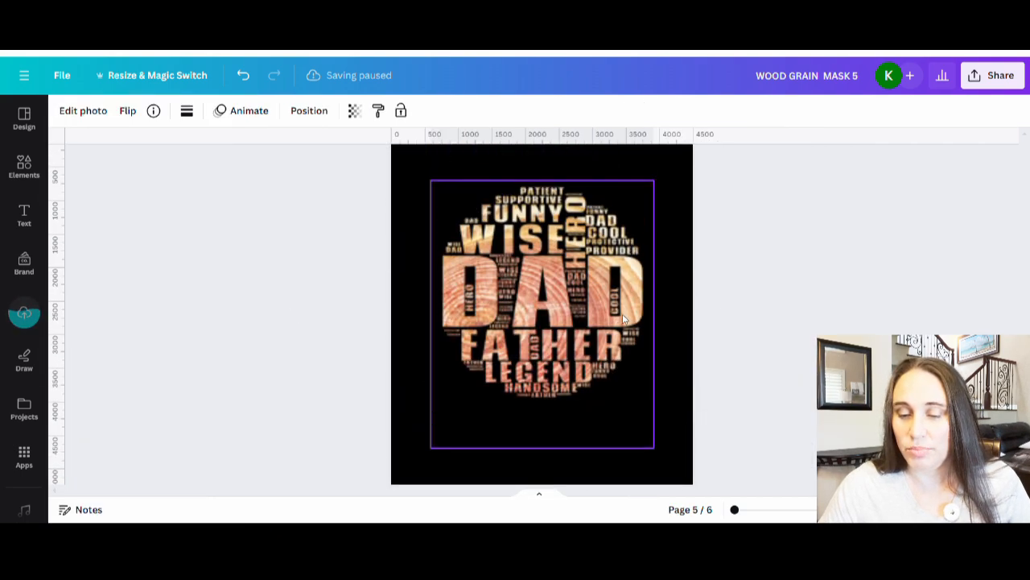
pyautogui.scroll(15, 620, 318)
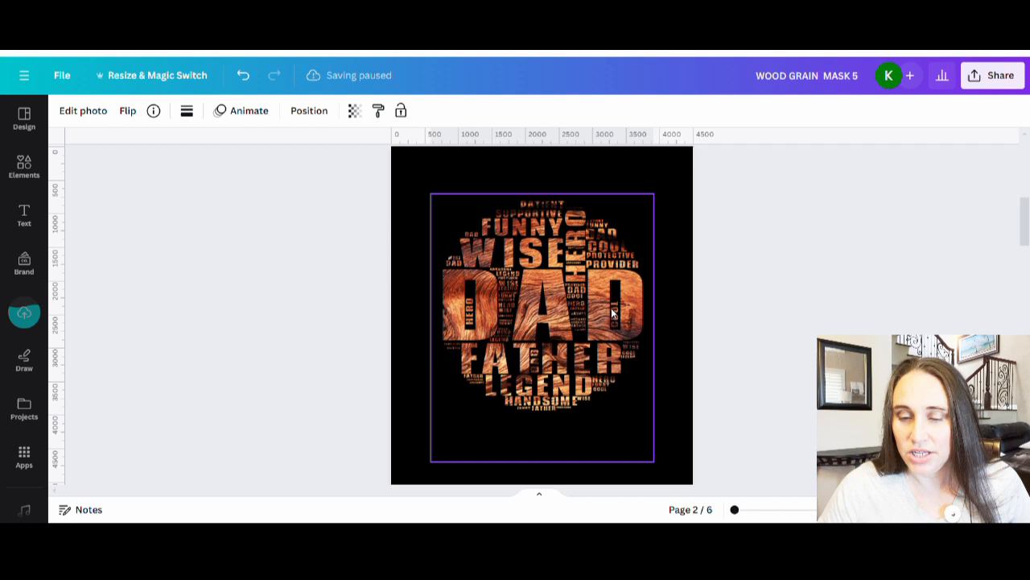
pyautogui.scroll(-3, 614, 297)
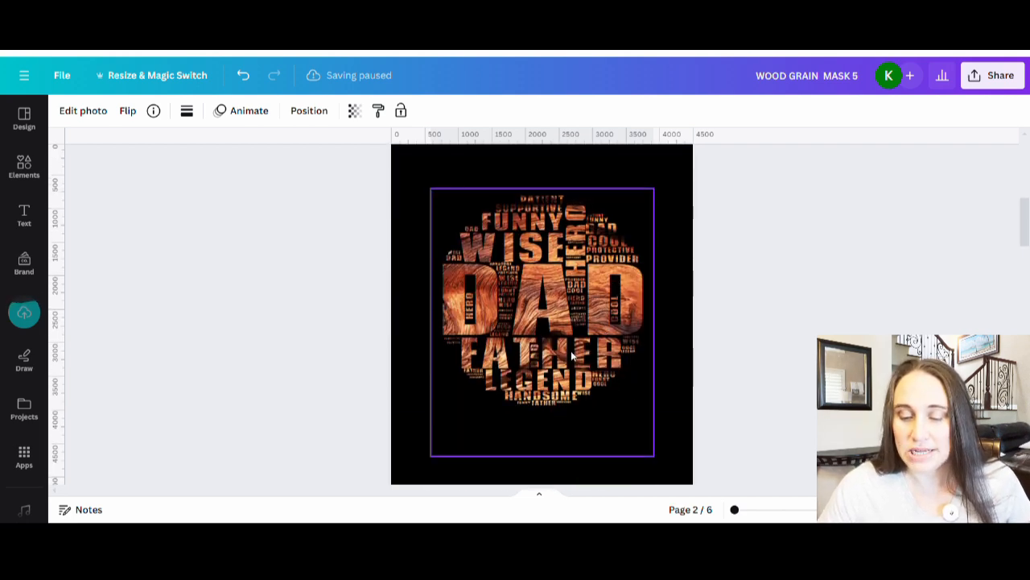
pyautogui.moveTo(572, 355); pyautogui.dragTo(557, 320)
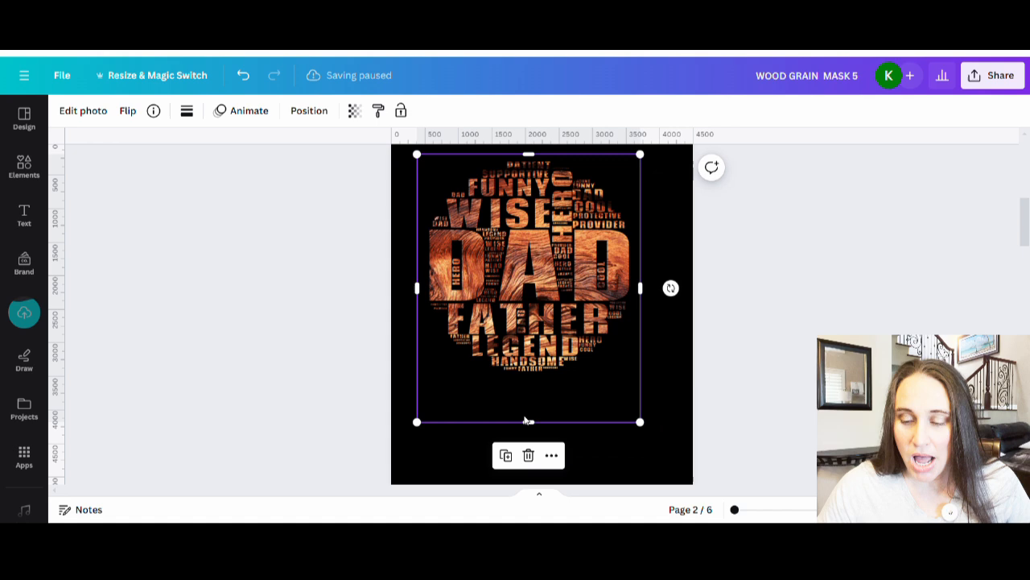
pyautogui.moveTo(527, 420); pyautogui.dragTo(528, 386)
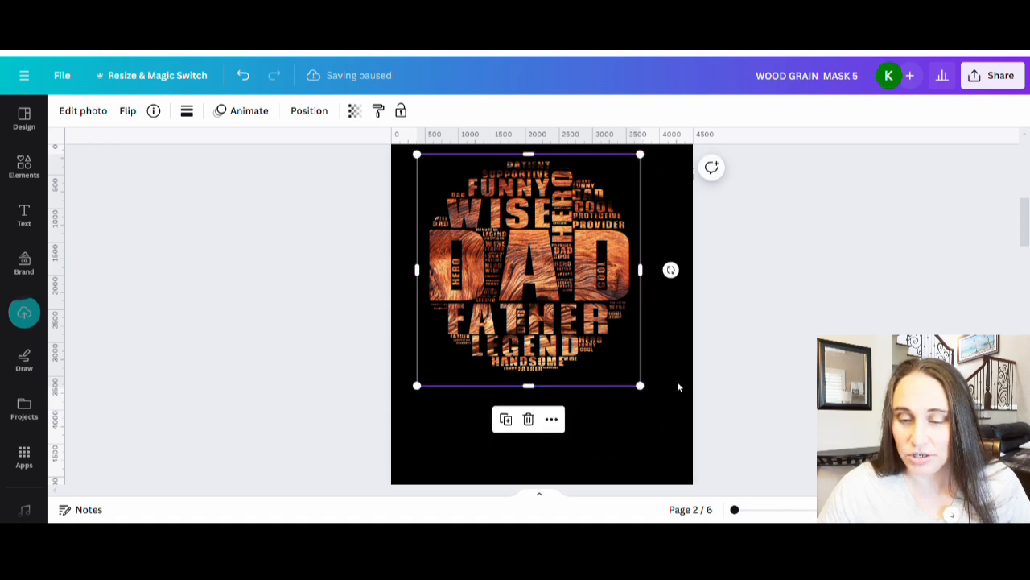
pyautogui.moveTo(644, 389); pyautogui.dragTo(690, 478)
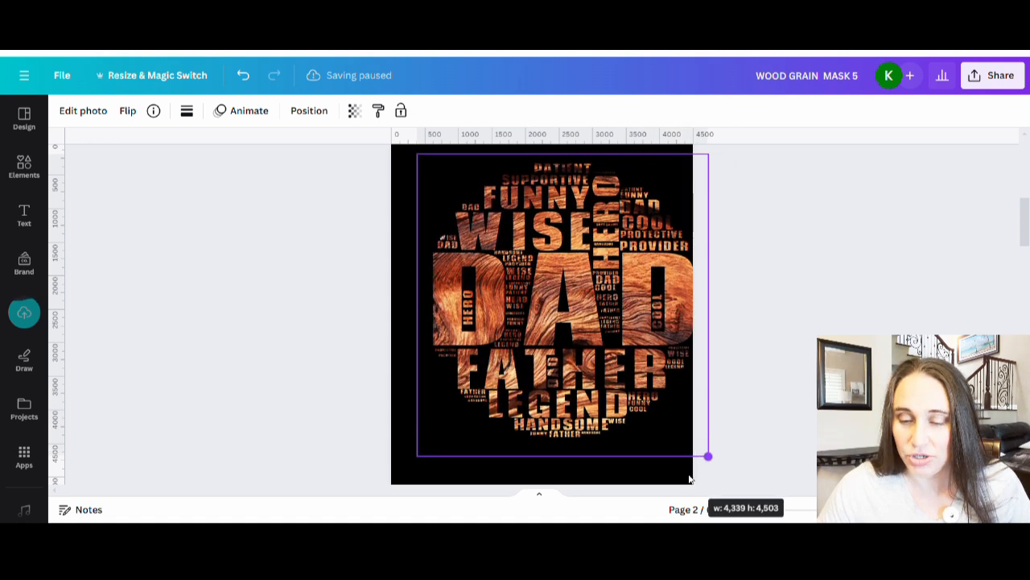
pyautogui.scroll(2, 640, 435)
pyautogui.moveTo(620, 438); pyautogui.dragTo(599, 425)
pyautogui.scroll(-2, 602, 403)
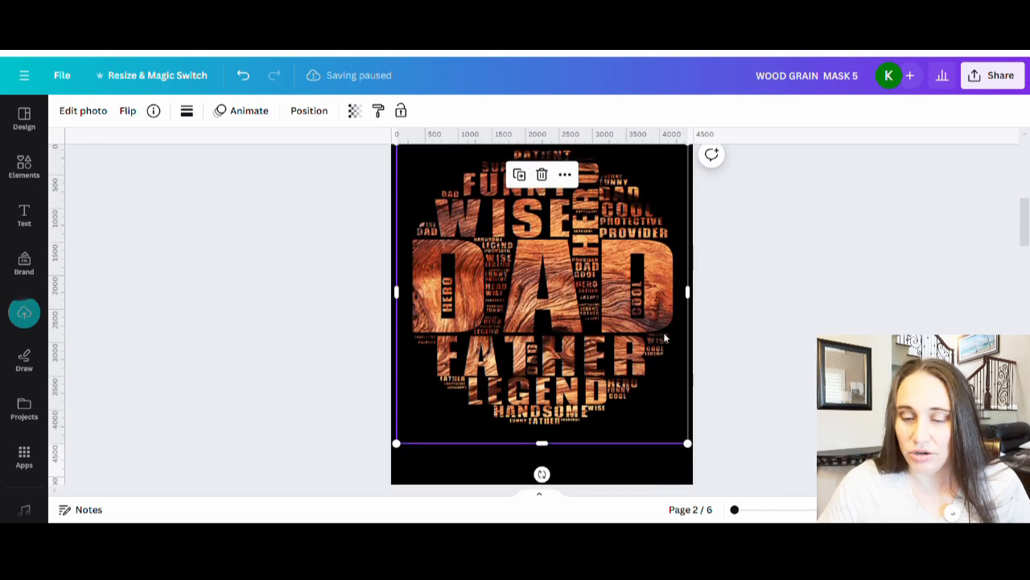
# Step: Try white, tan and beige #F1DFCD backgrounds behind page 2's word cloud, and return the background to black
pyautogui.click(652, 469)
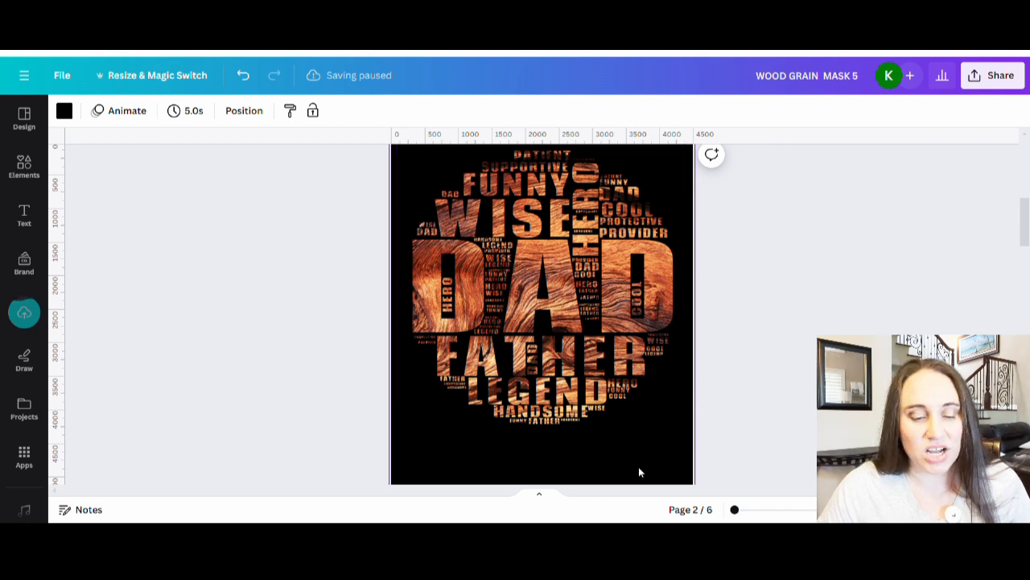
pyautogui.click(64, 111)
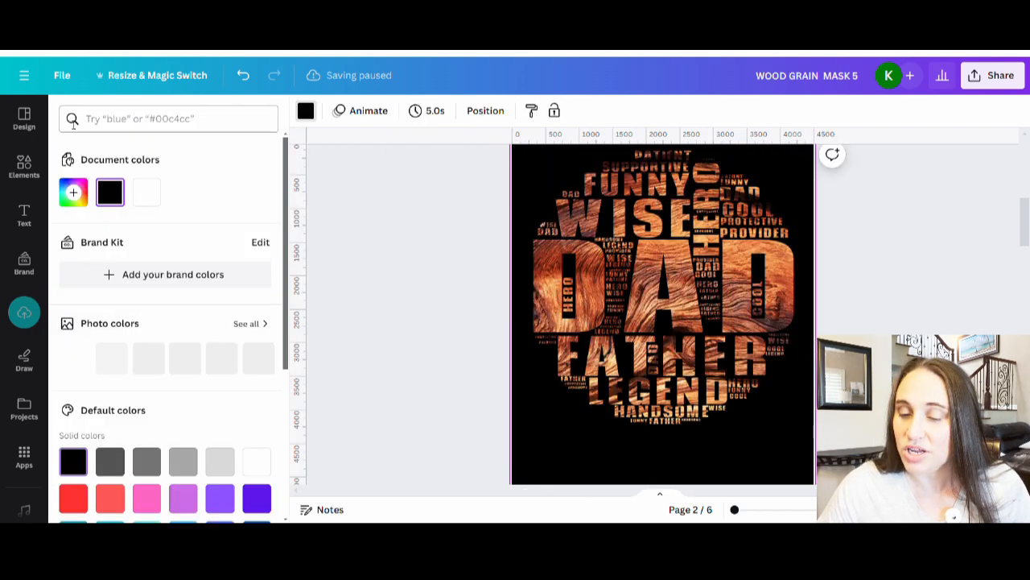
pyautogui.click(148, 197)
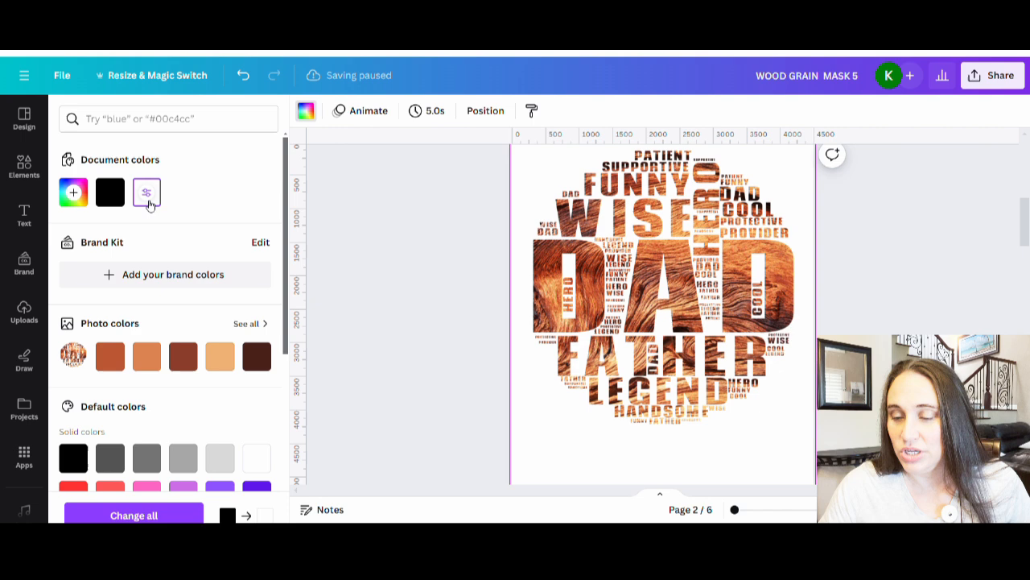
pyautogui.click(225, 371)
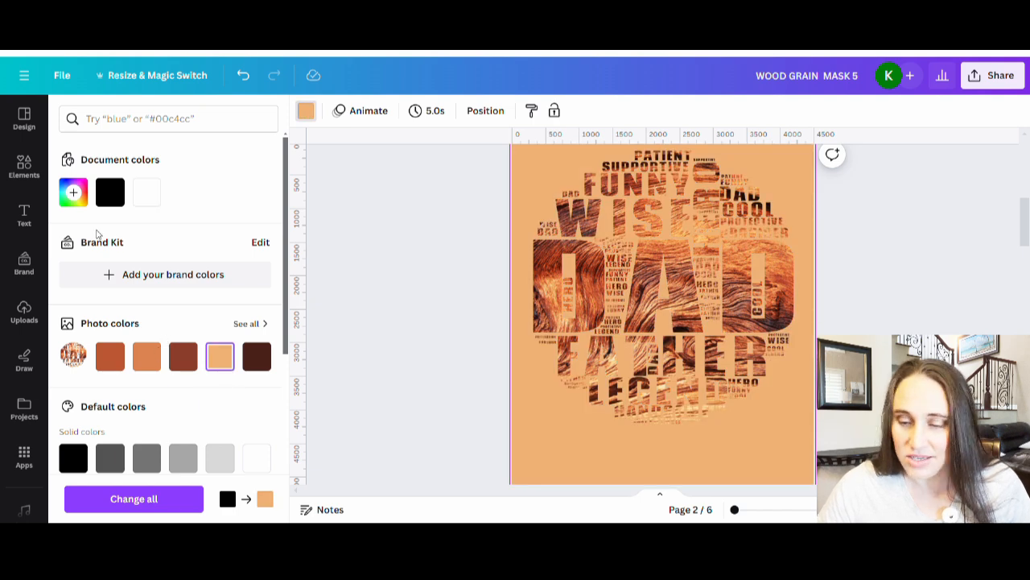
pyautogui.click(76, 195)
pyautogui.click(98, 260)
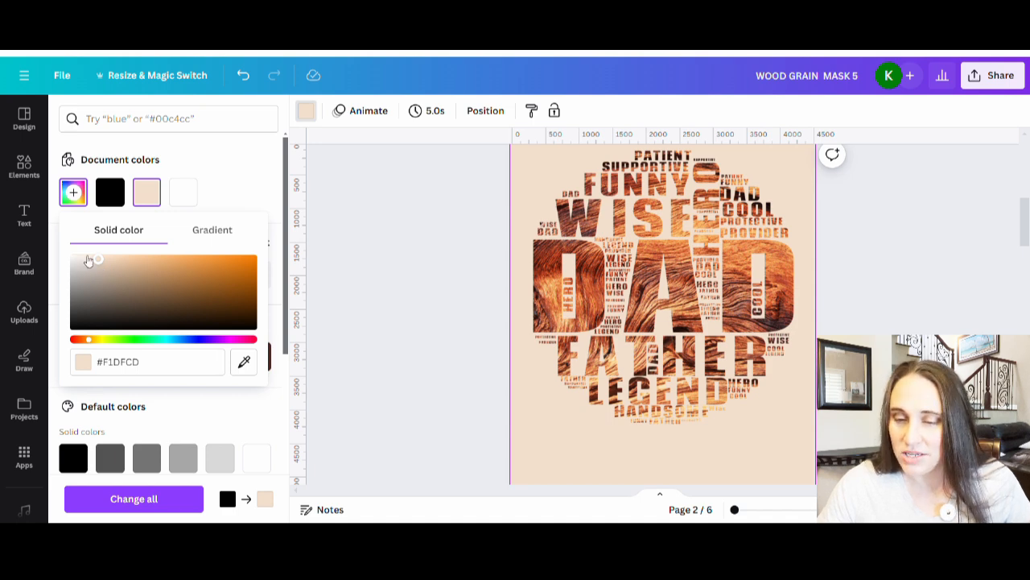
pyautogui.moveTo(101, 262); pyautogui.dragTo(72, 258)
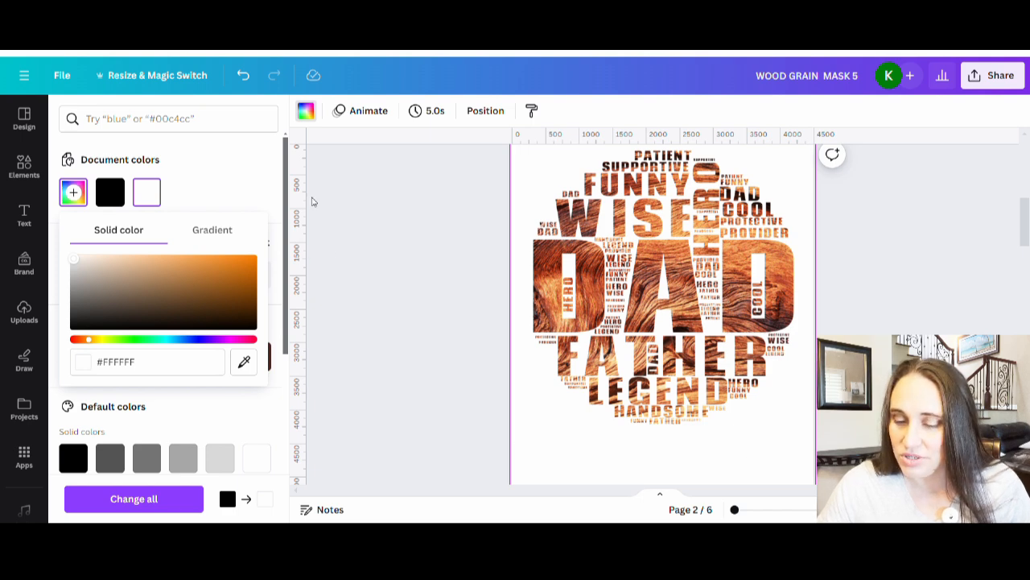
pyautogui.click(108, 192)
pyautogui.scroll(2, 521, 298)
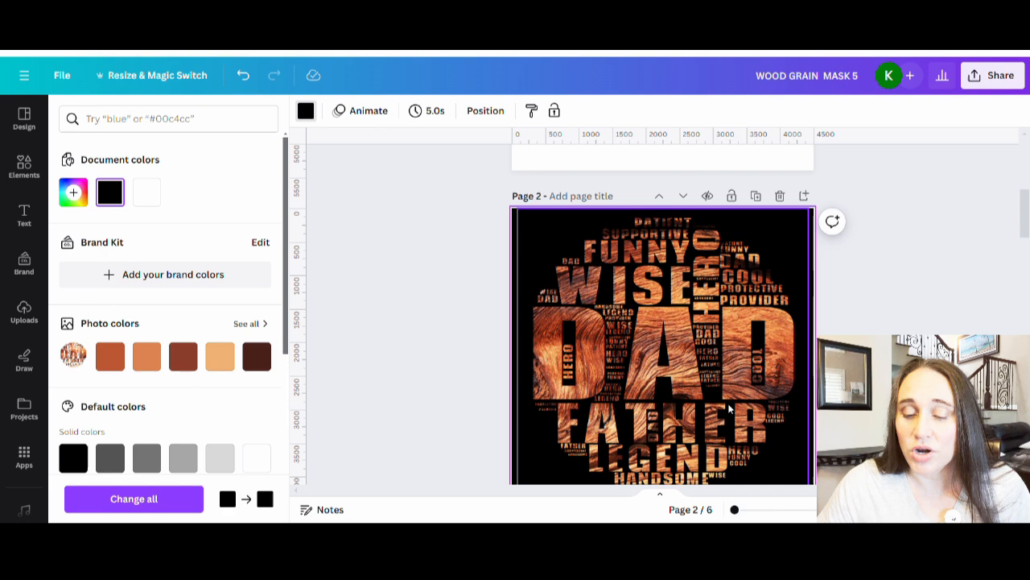
# Step: Adjust page 2's word cloud photo to brightness 20 and contrast -16
pyautogui.scroll(-2, 692, 310)
pyautogui.click(693, 310)
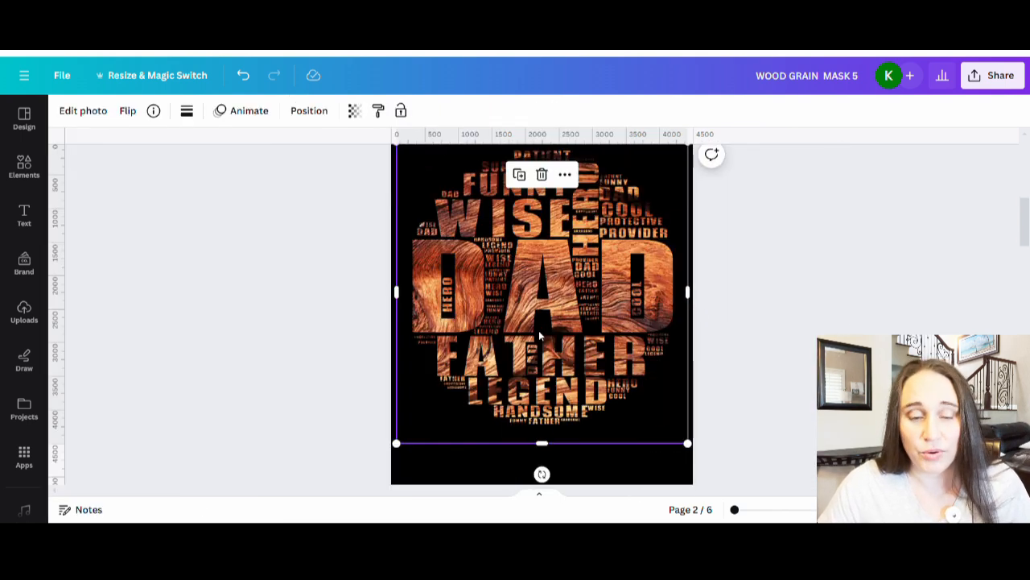
pyautogui.click(83, 110)
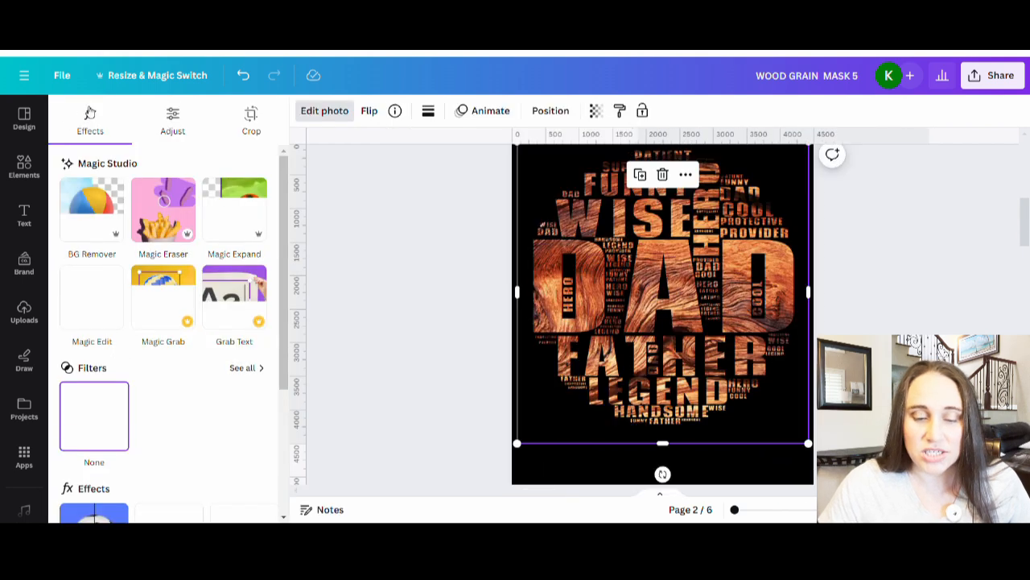
pyautogui.click(176, 122)
pyautogui.scroll(-5, 173, 241)
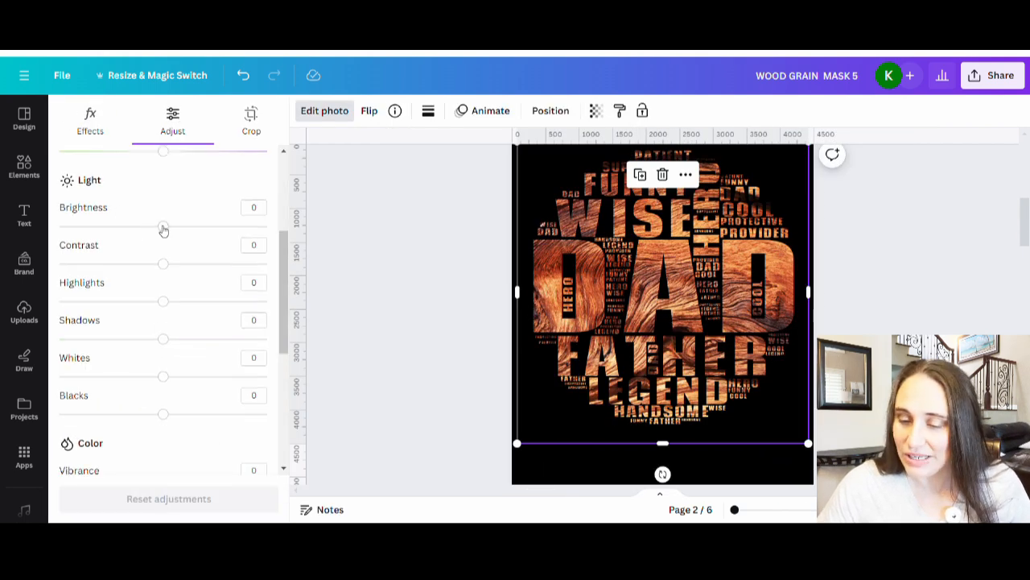
pyautogui.moveTo(170, 230)
pyautogui.mouseDown()
pyautogui.moveTo(198, 231)
pyautogui.moveTo(184, 228)
pyautogui.mouseUp()
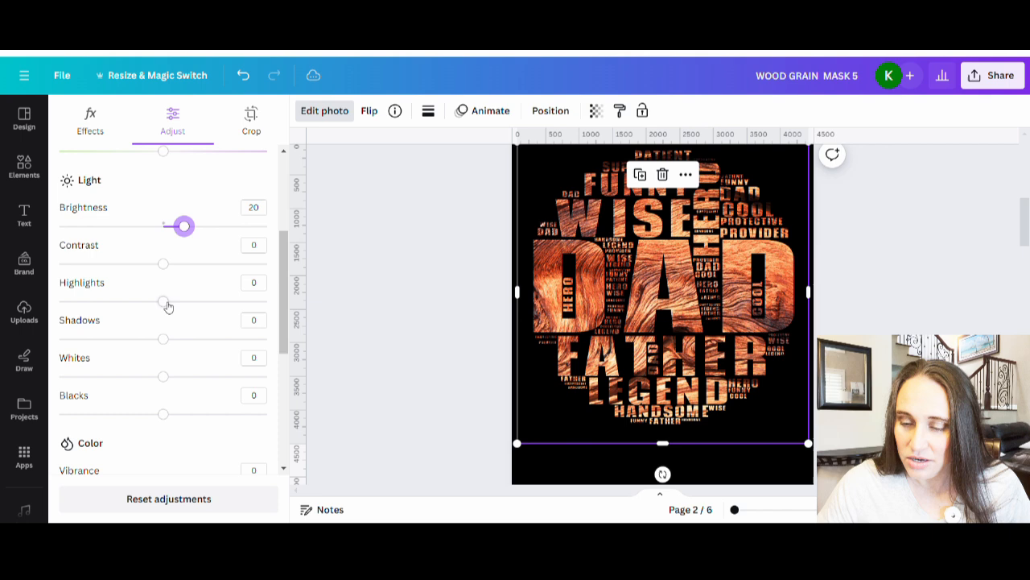
pyautogui.moveTo(163, 266); pyautogui.dragTo(150, 268)
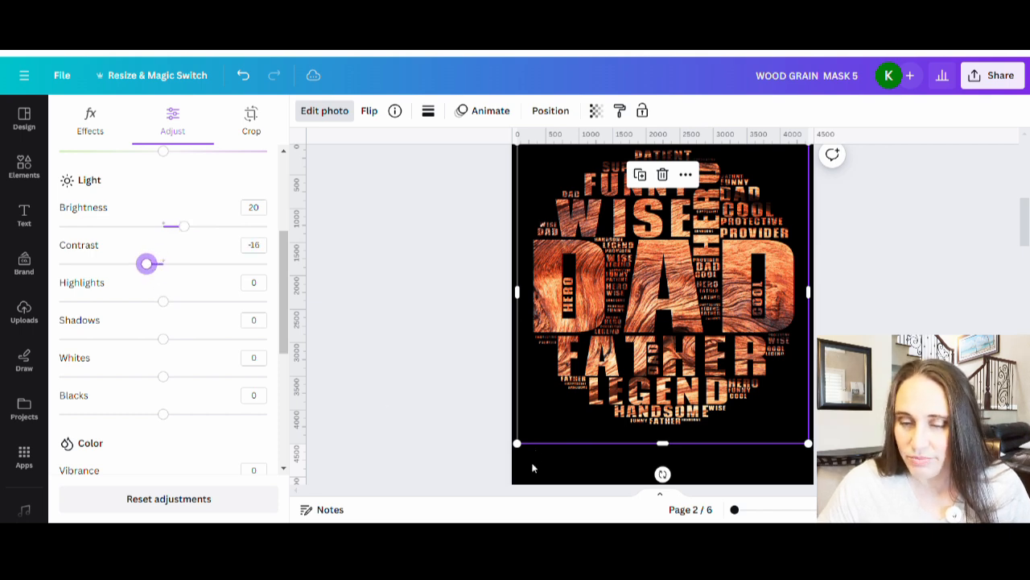
pyautogui.click(564, 478)
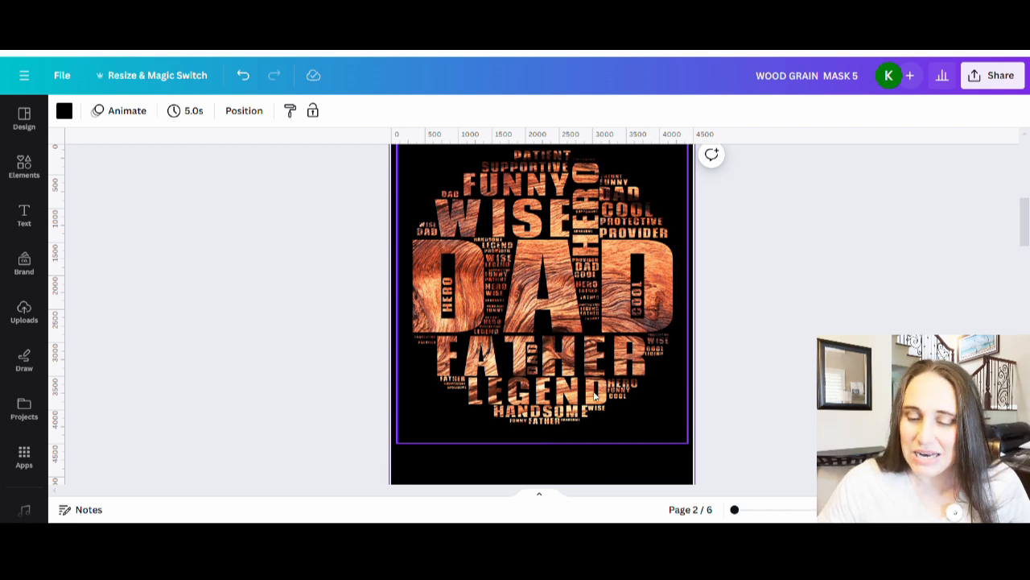
# Step: Undo the contrast change on page 2's word cloud photo and set its brightness back to 0
pyautogui.scroll(-2, 529, 348)
pyautogui.scroll(3, 619, 387)
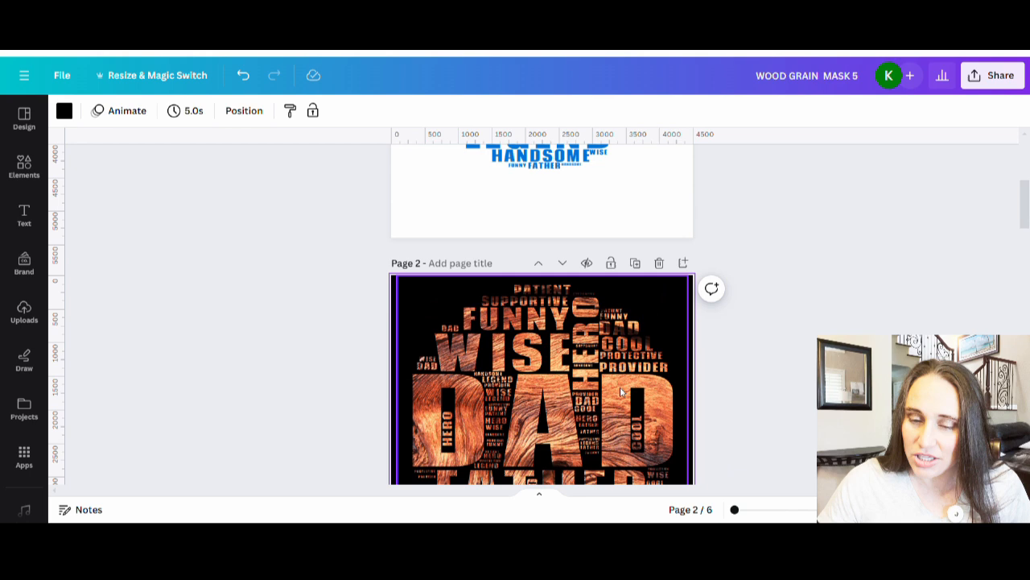
pyautogui.scroll(-2, 563, 282)
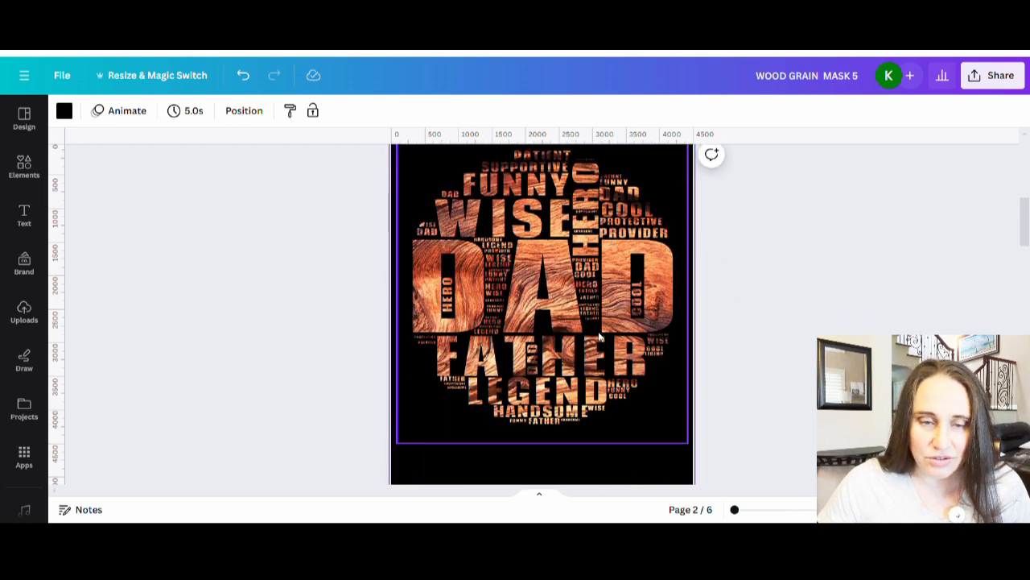
pyautogui.click(532, 283)
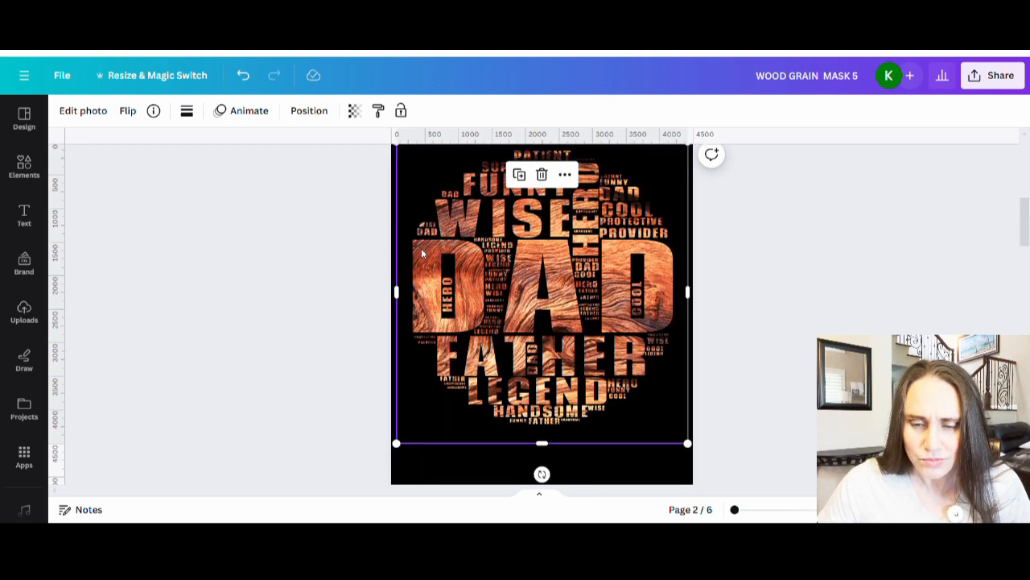
pyautogui.click(244, 76)
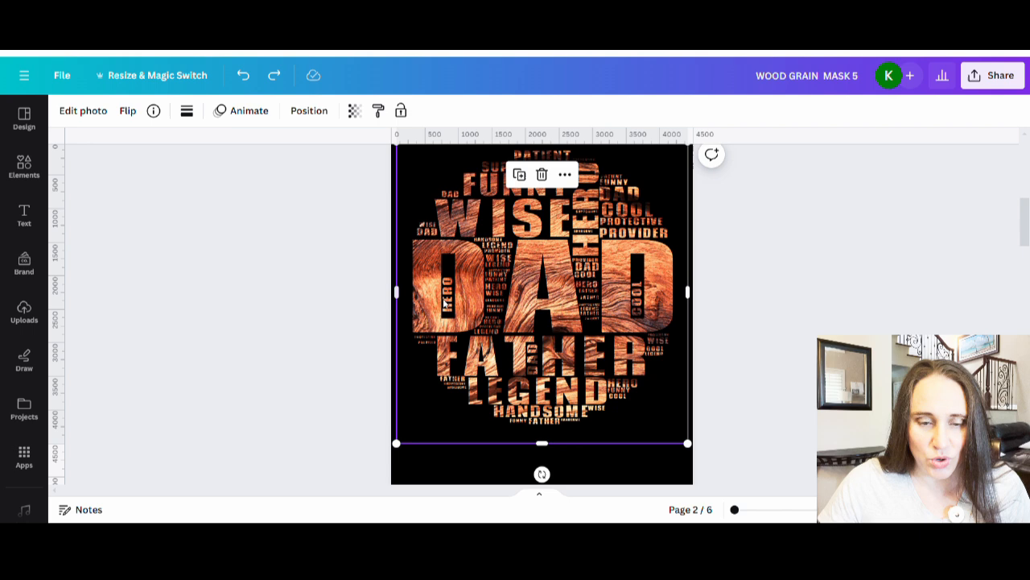
pyautogui.click(108, 116)
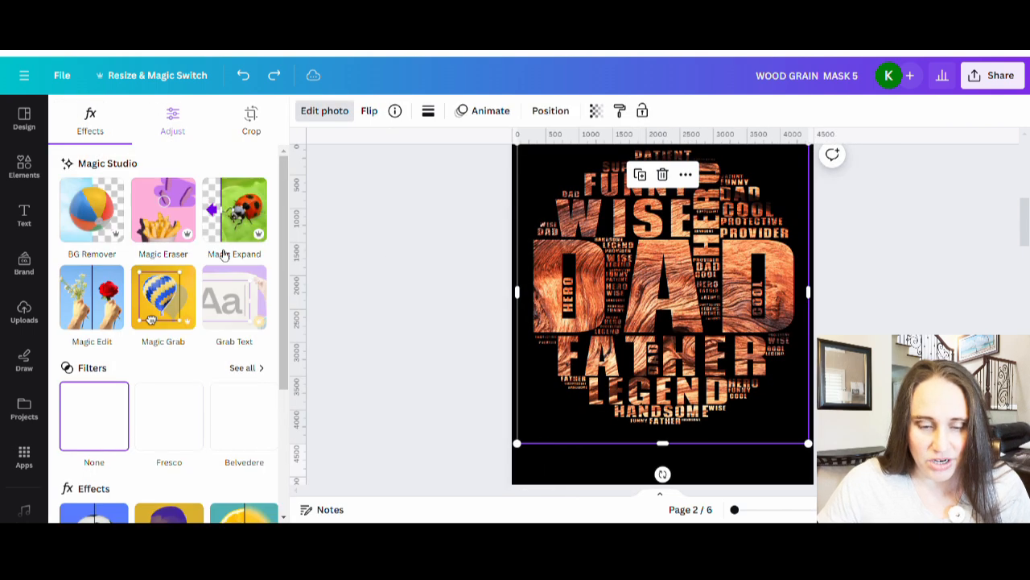
pyautogui.click(174, 125)
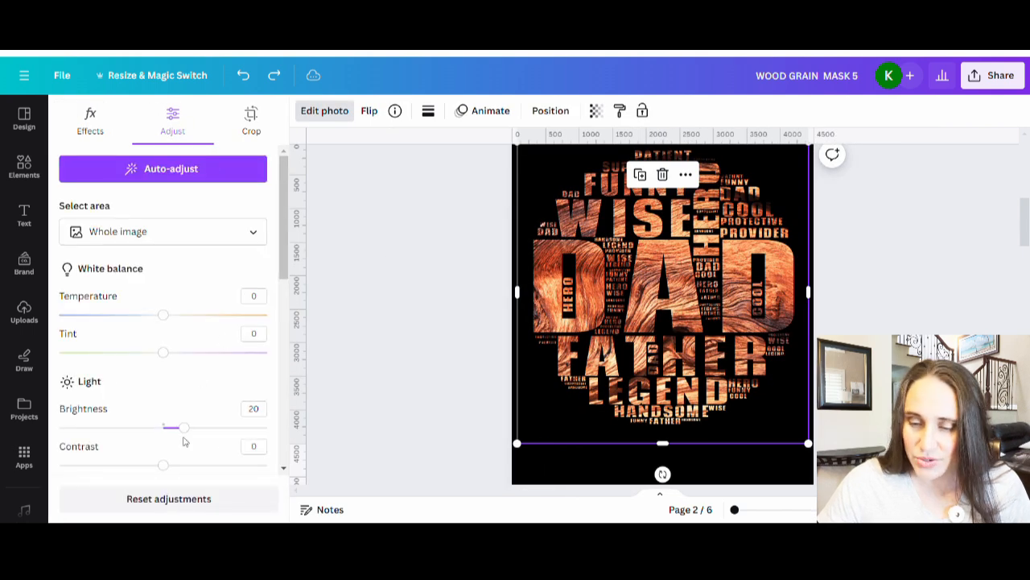
pyautogui.moveTo(187, 431); pyautogui.dragTo(168, 435)
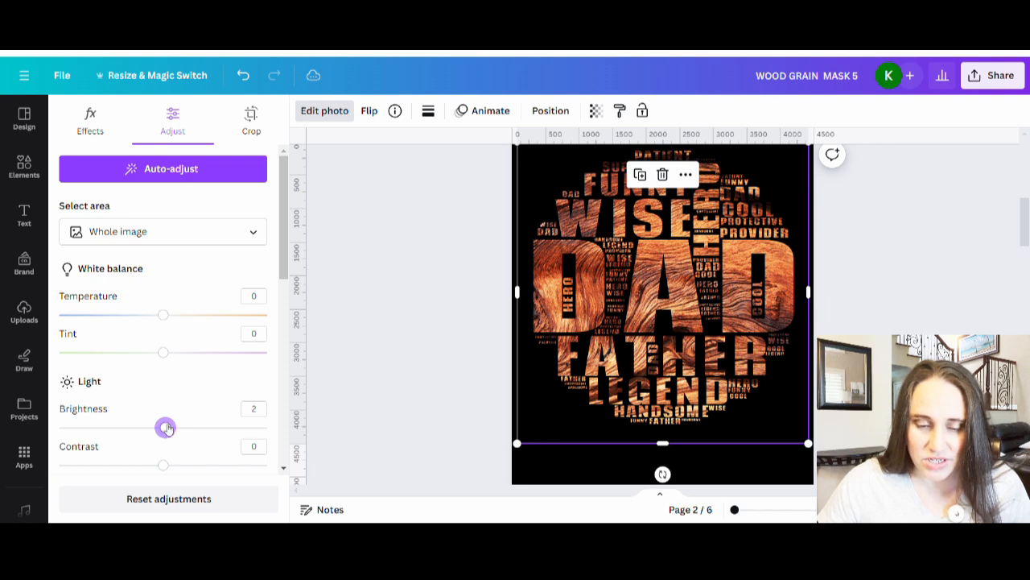
pyautogui.moveTo(165, 429); pyautogui.dragTo(163, 434)
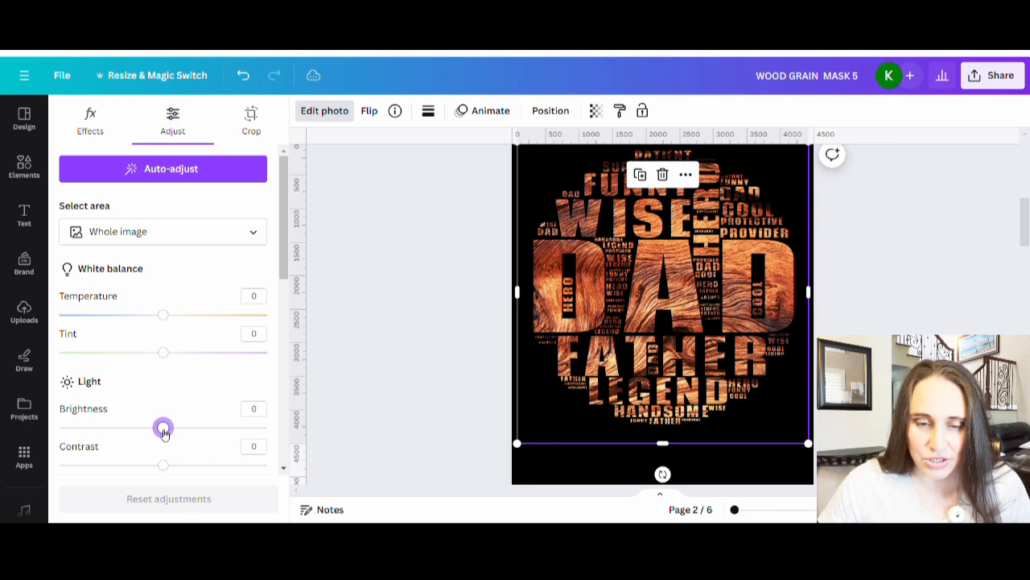
# Step: Adjust page 2's word cloud photo to saturation 8 and vibrance 12
pyautogui.scroll(-5, 193, 386)
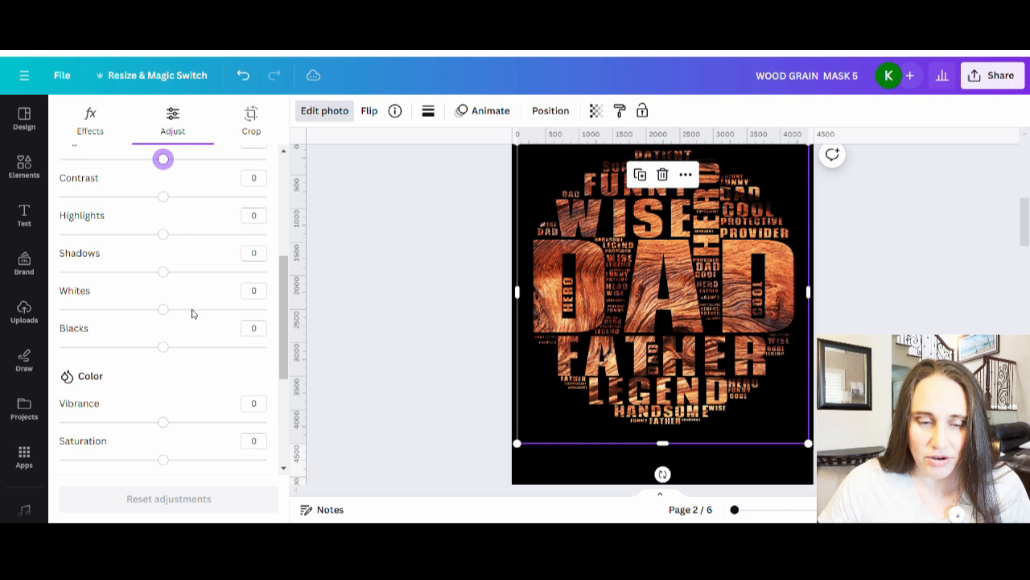
pyautogui.scroll(-3, 199, 304)
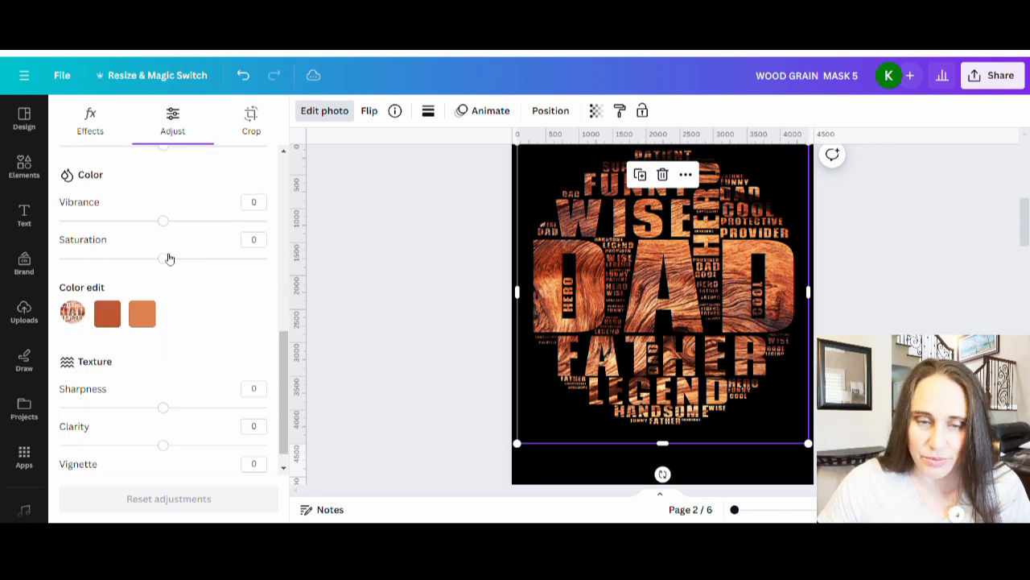
pyautogui.moveTo(167, 262); pyautogui.dragTo(176, 224)
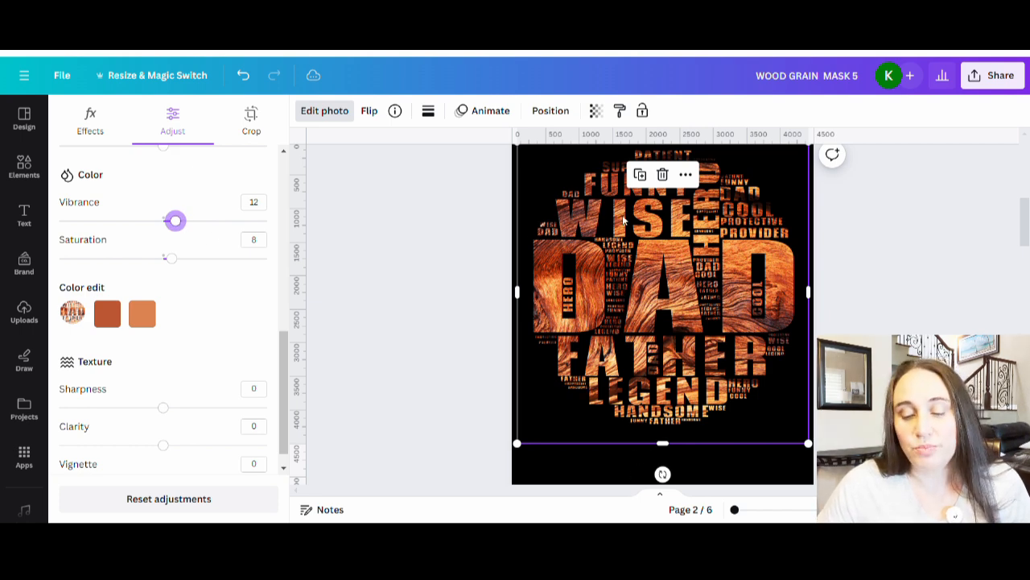
pyautogui.click(585, 472)
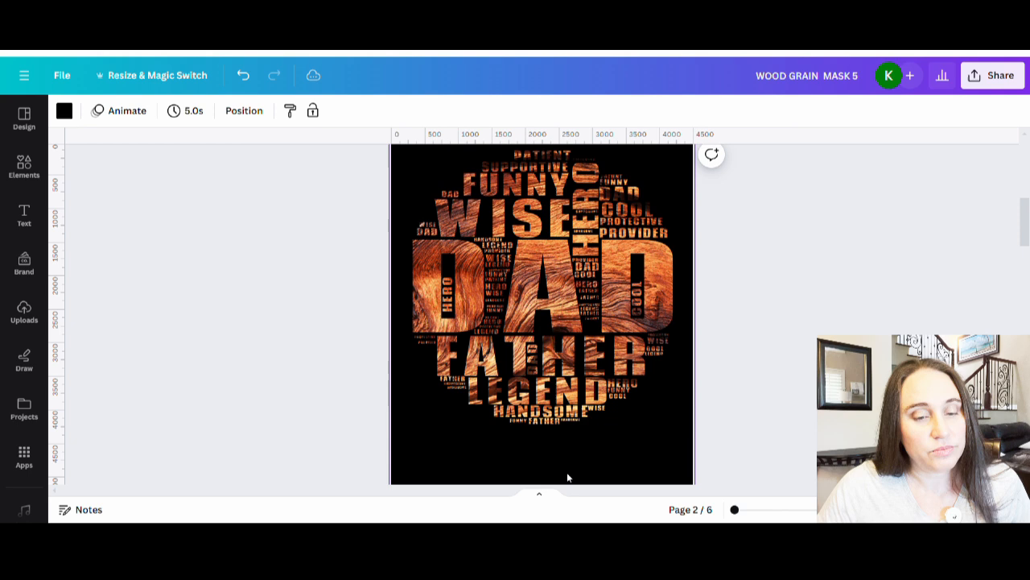
# Step: Try a white background behind page 2's word cloud and return the background to black
pyautogui.click(65, 110)
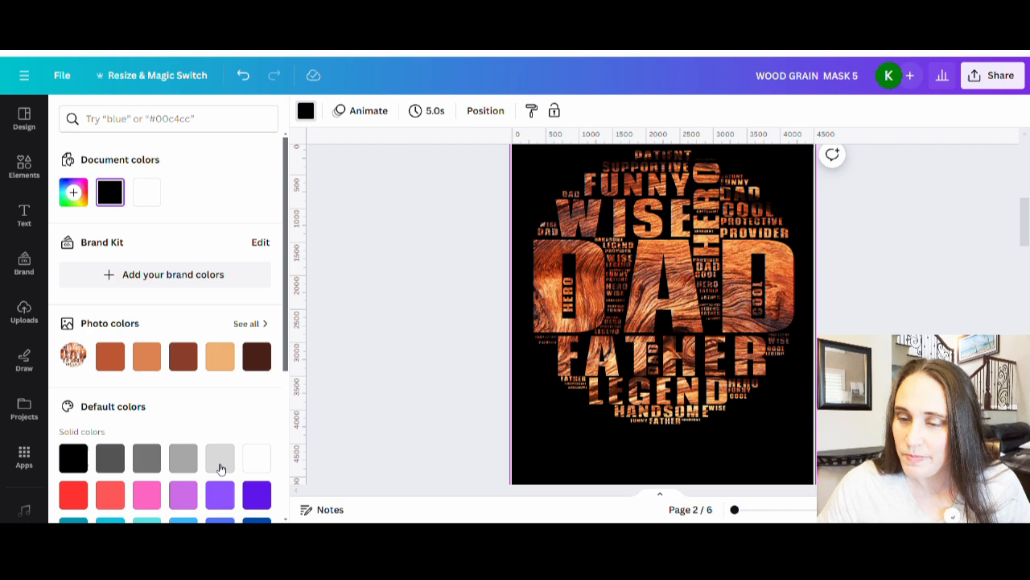
pyautogui.click(256, 458)
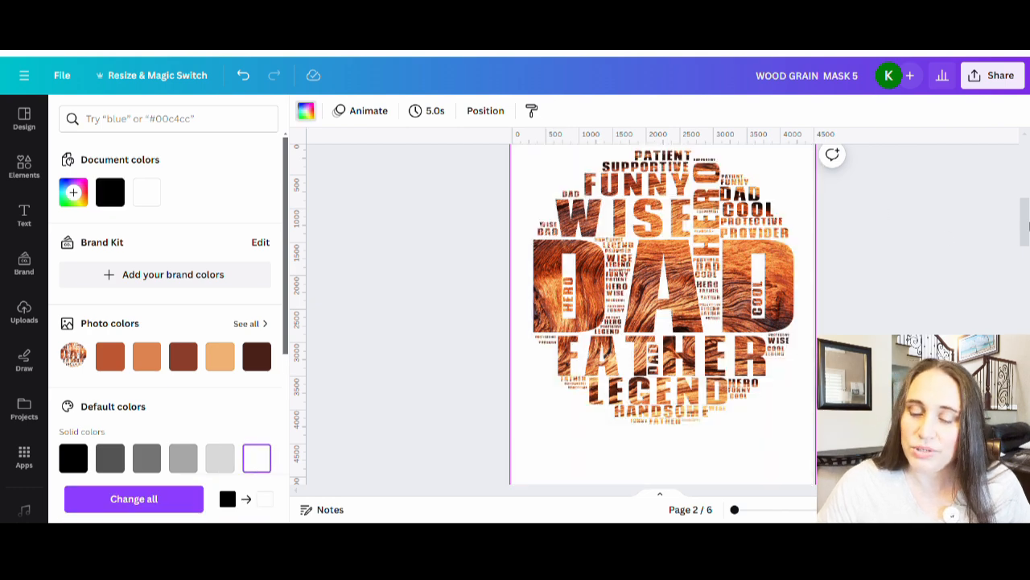
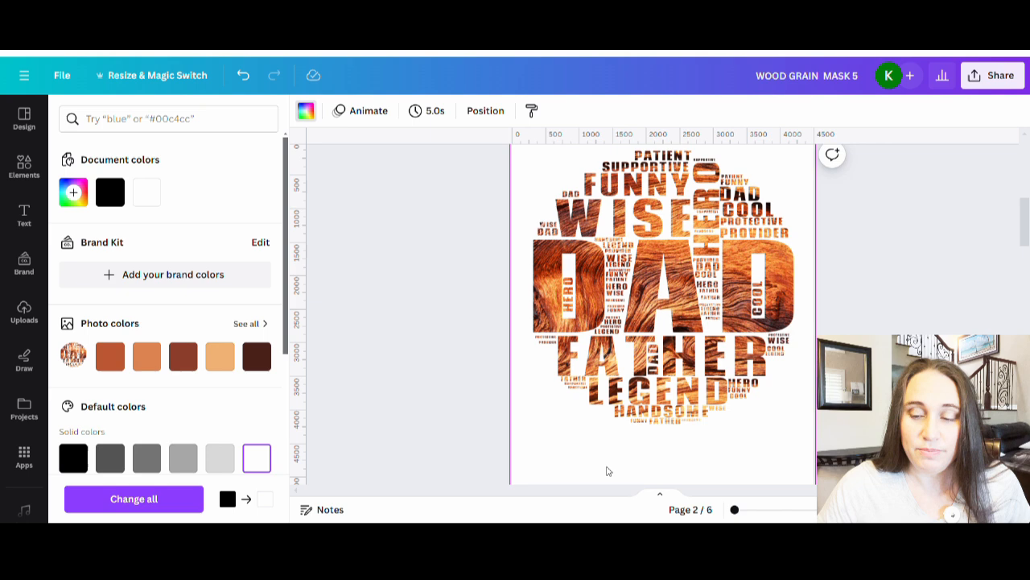
pyautogui.click(110, 192)
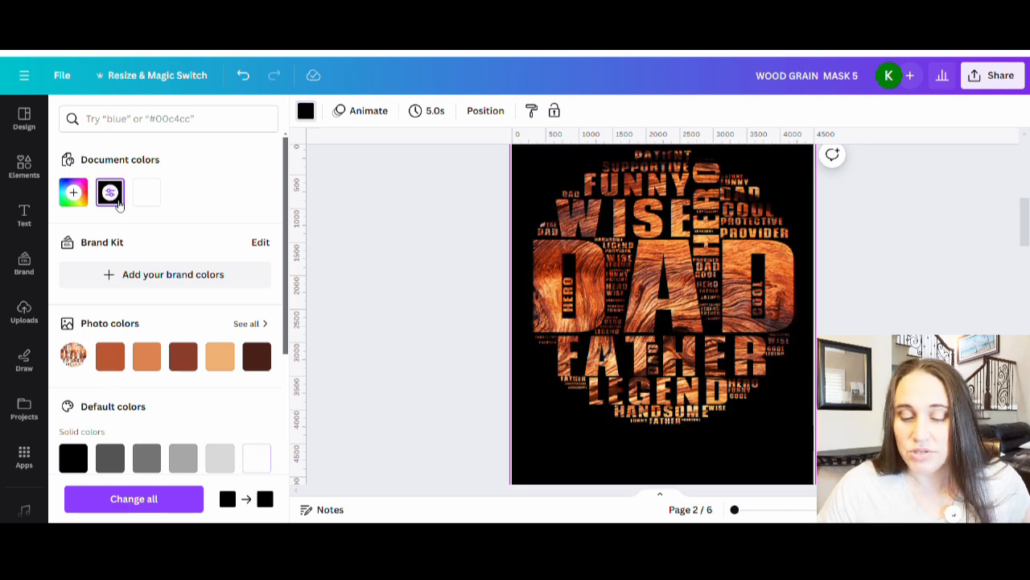
pyautogui.click(419, 447)
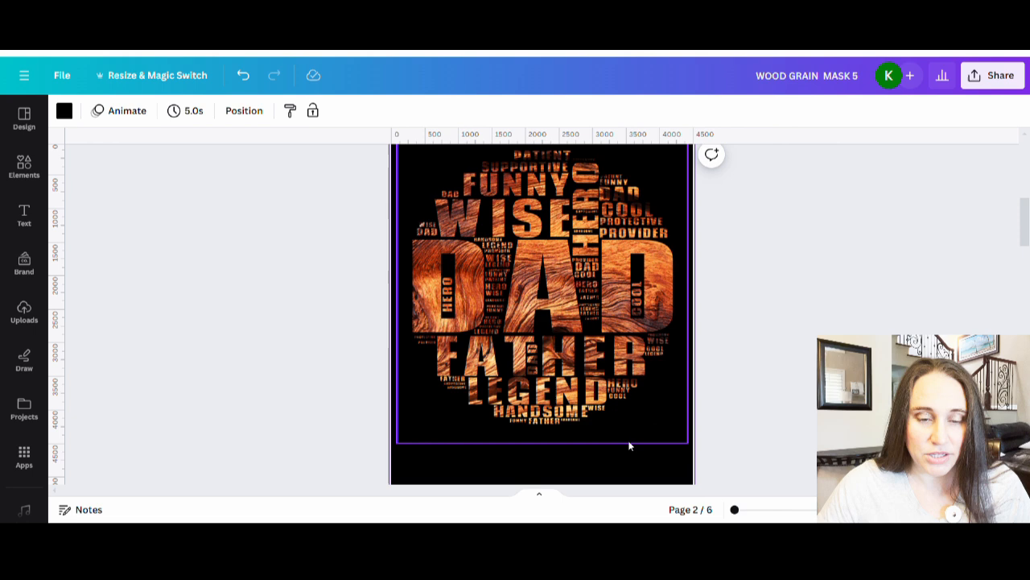
# Step: Add a circle to page 2, fill it white, and enlarge and position it to cover the round word cloud
pyautogui.press('c')
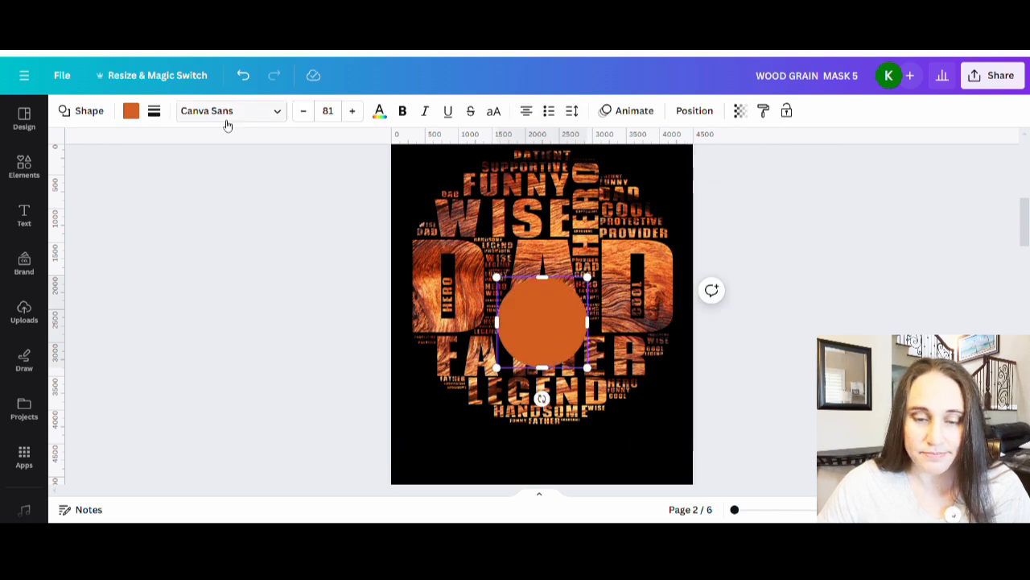
pyautogui.click(130, 110)
pyautogui.click(221, 191)
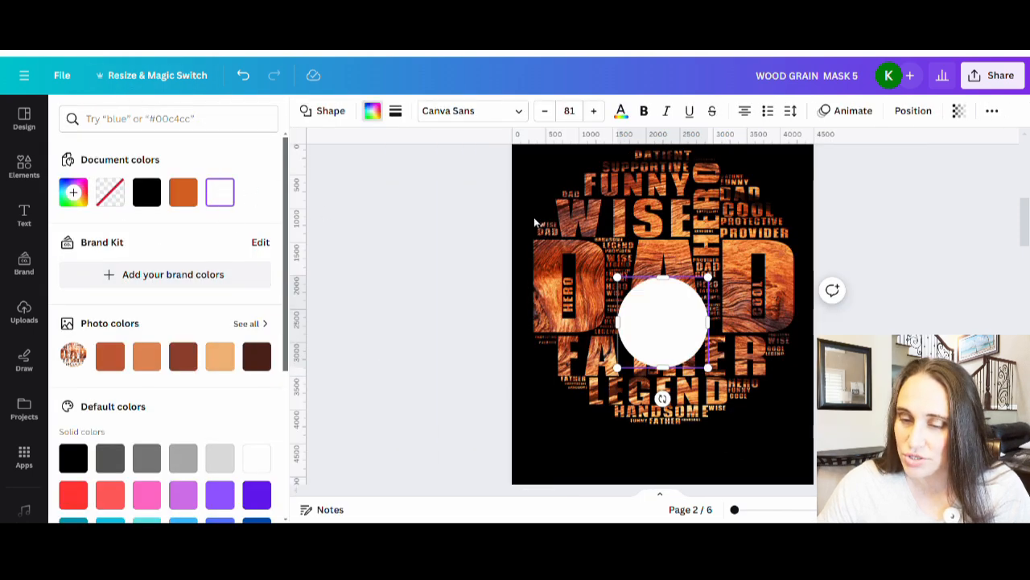
pyautogui.moveTo(712, 279); pyautogui.dragTo(896, 190)
pyautogui.moveTo(712, 304); pyautogui.dragTo(635, 340)
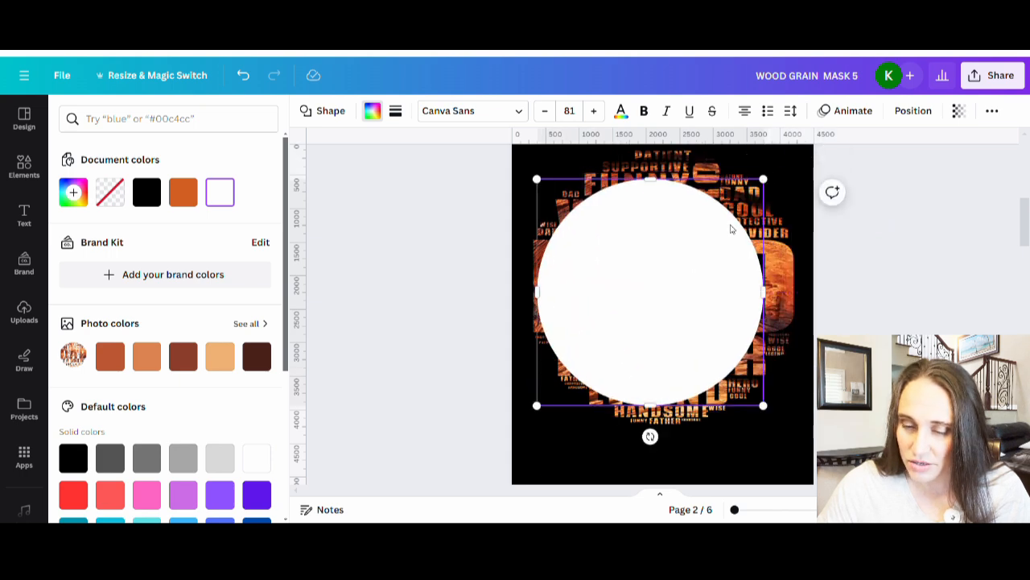
pyautogui.moveTo(765, 180); pyautogui.dragTo(829, 161)
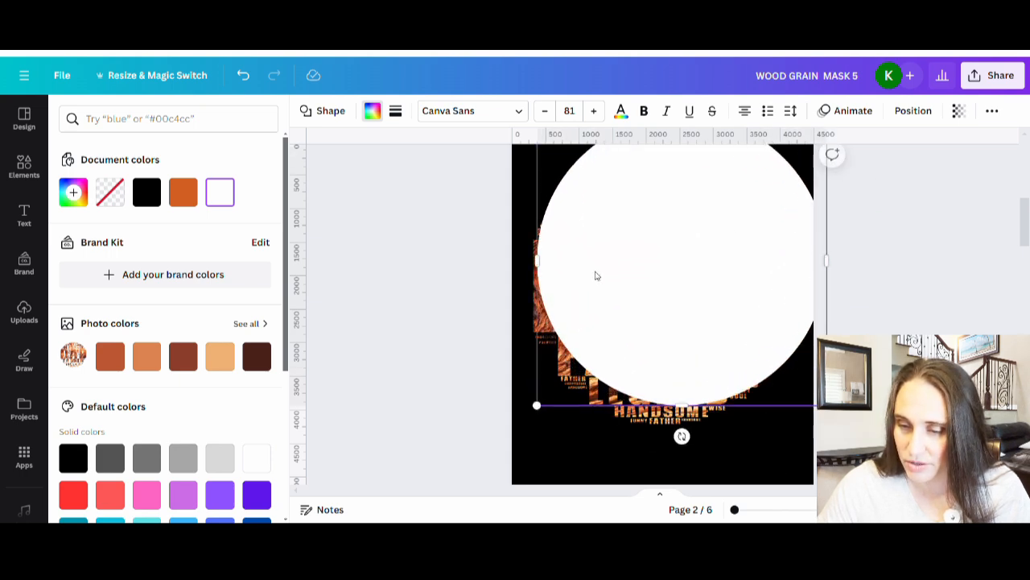
pyautogui.moveTo(593, 274); pyautogui.dragTo(581, 301)
pyautogui.scroll(2, 687, 277)
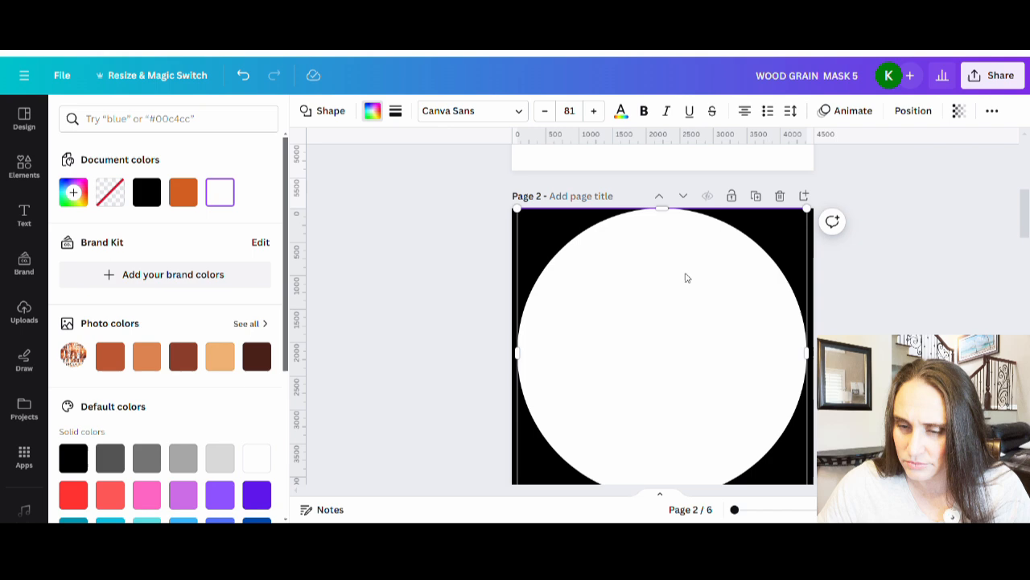
pyautogui.moveTo(807, 210); pyautogui.dragTo(797, 222)
pyautogui.moveTo(686, 350); pyautogui.dragTo(686, 343)
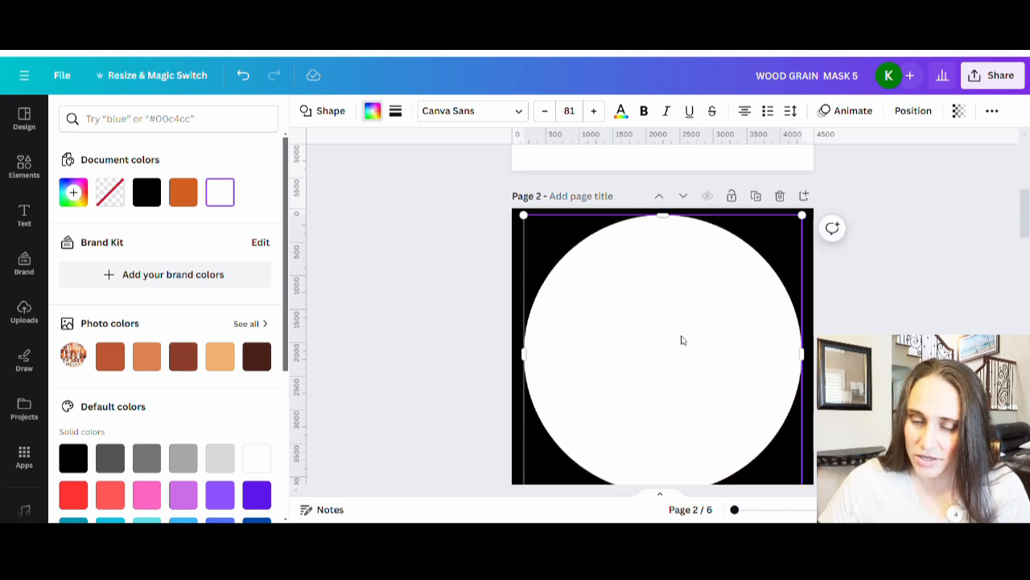
# Step: Send the white circle behind page 2's word cloud and review the design against the black page
pyautogui.scroll(-4, 712, 282)
pyautogui.hotkey('ctrl', '[')
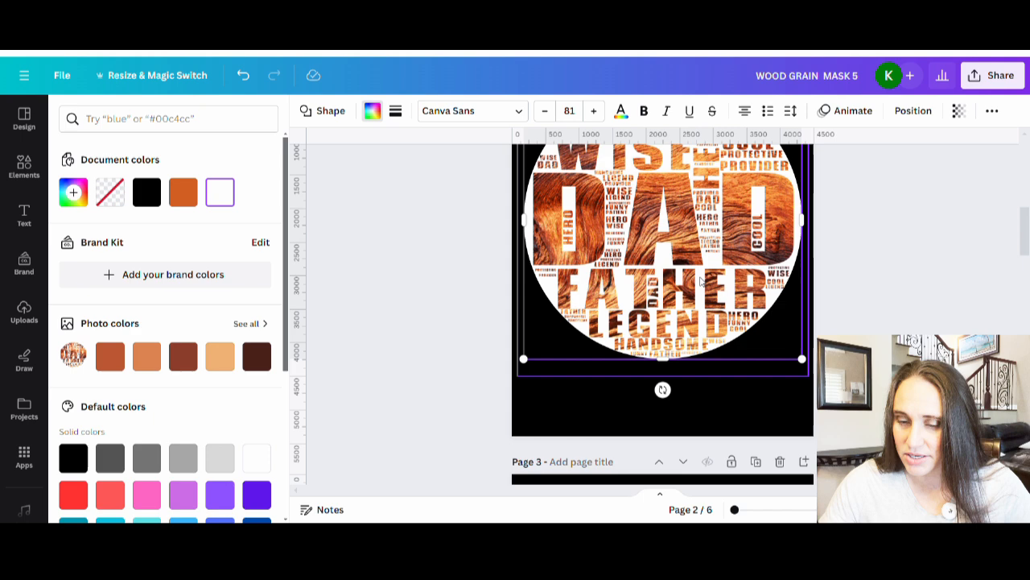
pyautogui.click(922, 266)
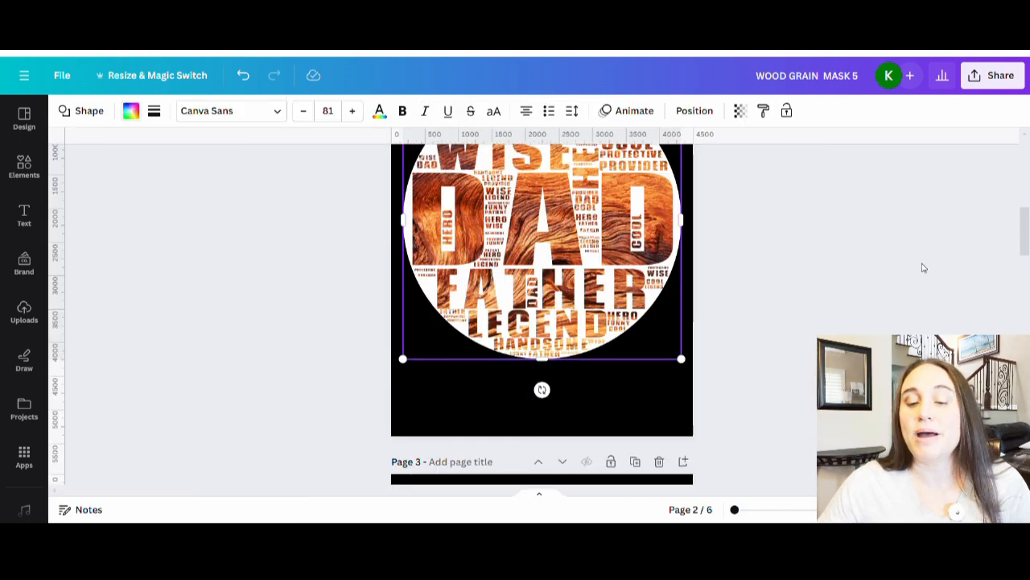
pyautogui.scroll(3, 915, 272)
pyautogui.scroll(-2, 727, 347)
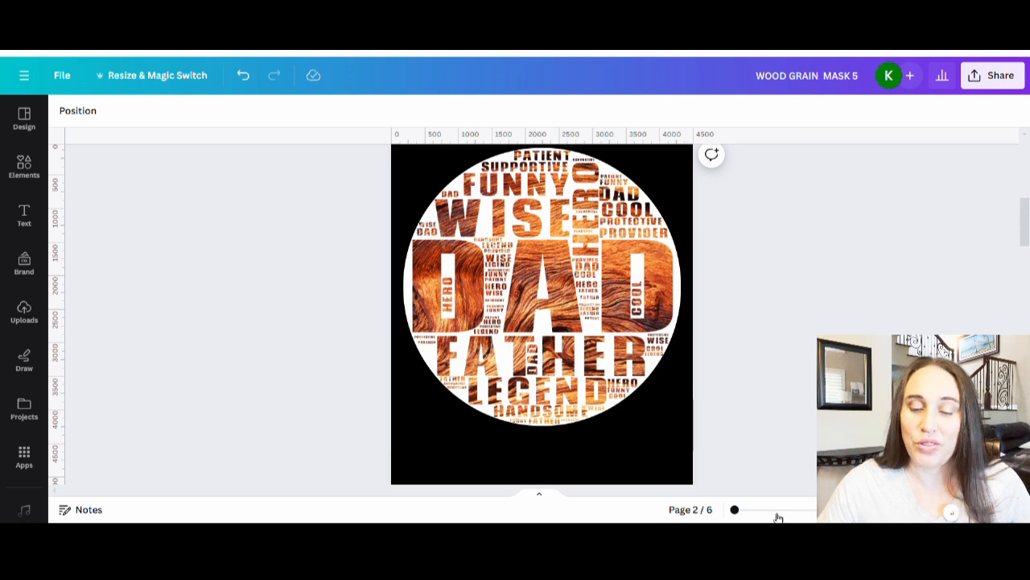
pyautogui.scroll(-3, 642, 257)
pyautogui.scroll(2, 612, 338)
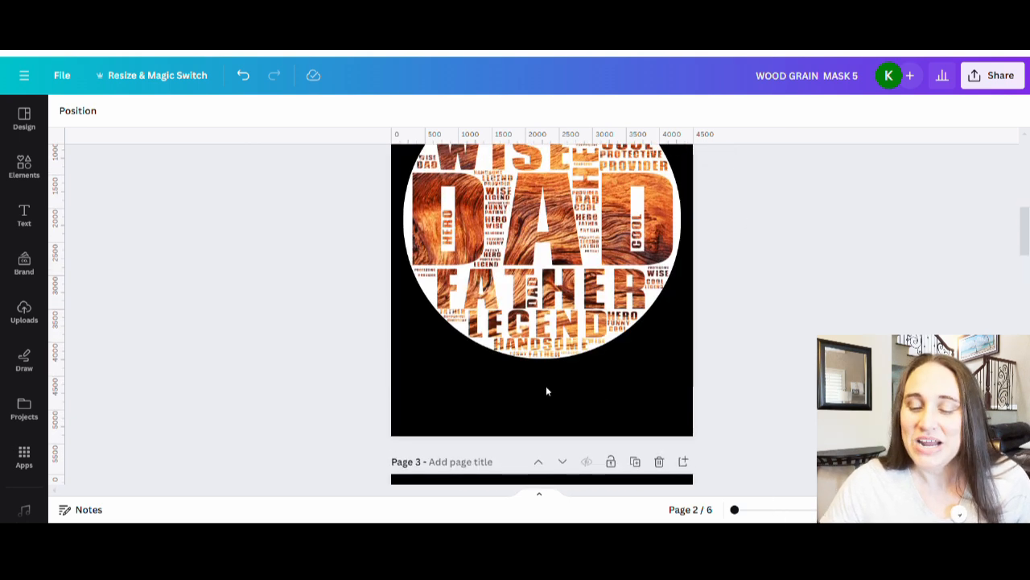
pyautogui.scroll(2, 737, 231)
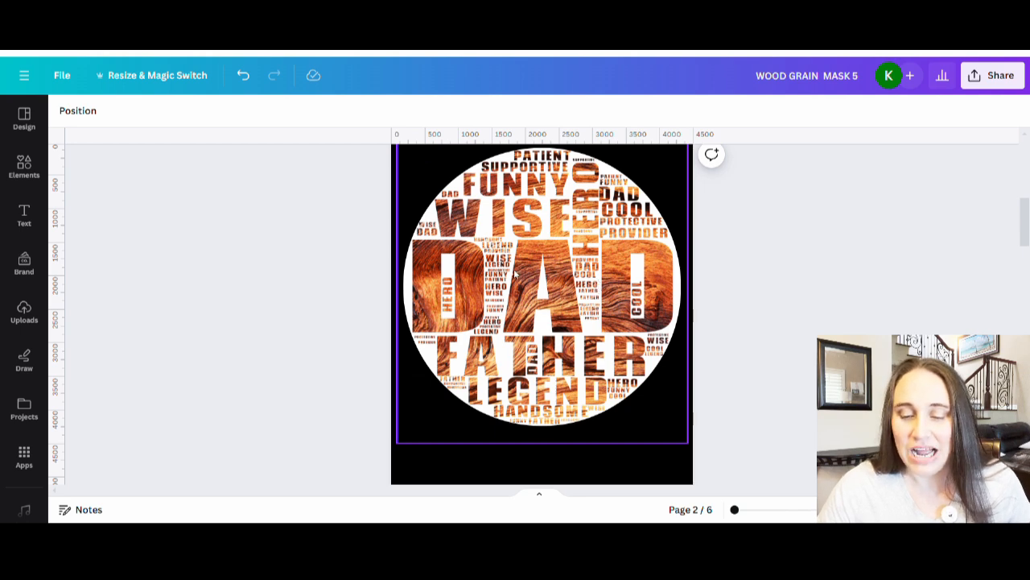
# Step: Delete the white circle from page 2 and put the word cloud back at the top centre of the page
pyautogui.moveTo(506, 270); pyautogui.dragTo(566, 259)
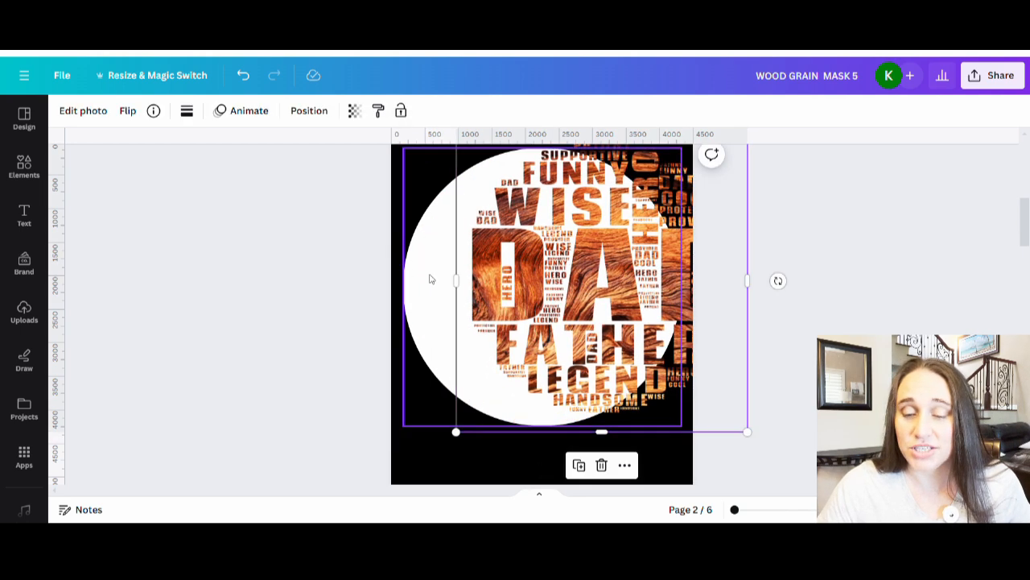
pyautogui.click(429, 279)
pyautogui.press('Delete')
pyautogui.moveTo(613, 322); pyautogui.dragTo(552, 354)
pyautogui.scroll(2, 612, 409)
pyautogui.moveTo(614, 402); pyautogui.dragTo(664, 360)
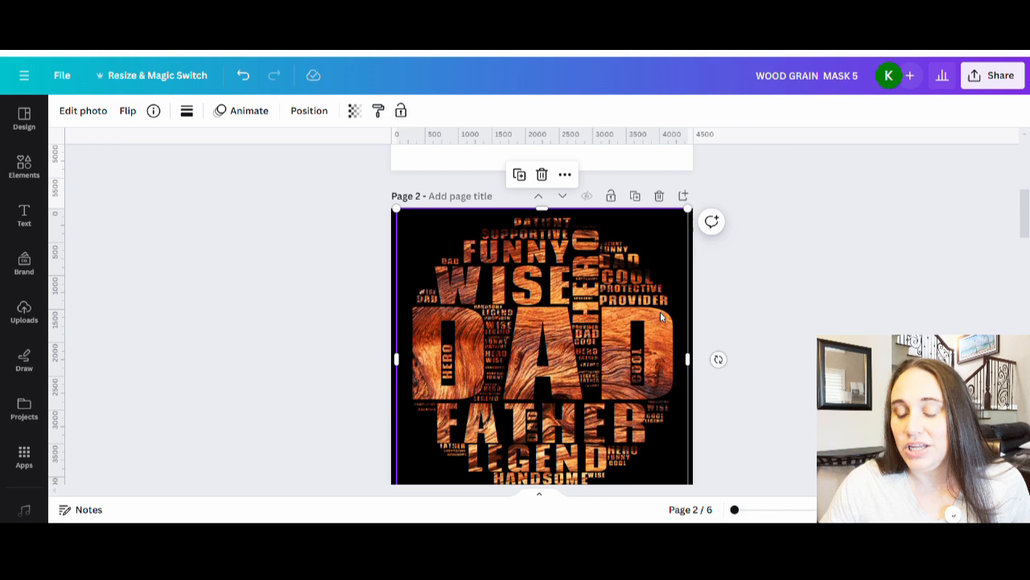
# Step: Move page 3's word cloud to the upper-left corner of the page and crop part of the empty area below it
pyautogui.scroll(-10, 591, 290)
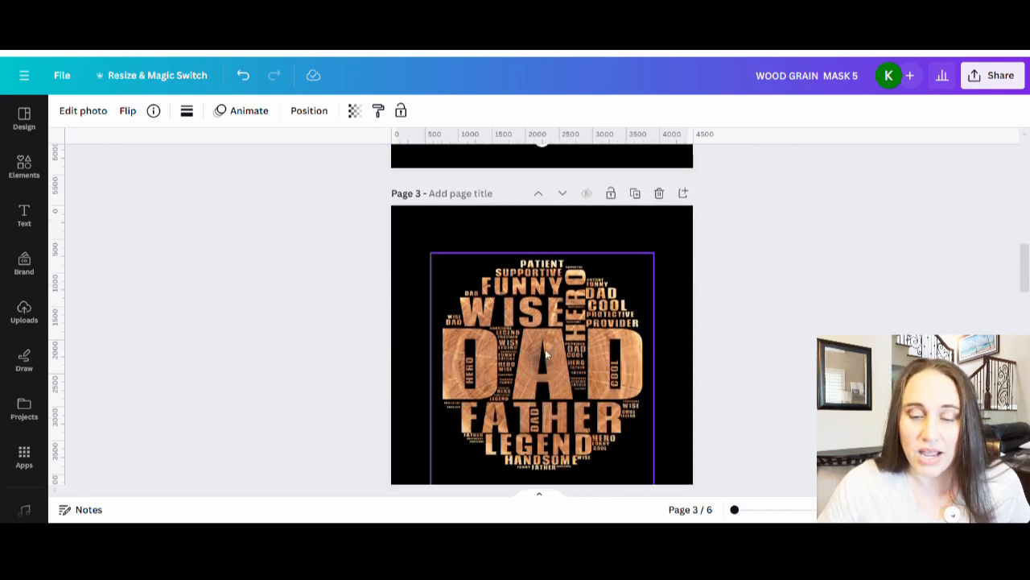
pyautogui.click(676, 286)
pyautogui.moveTo(574, 372); pyautogui.dragTo(538, 337)
pyautogui.scroll(-1, 556, 355)
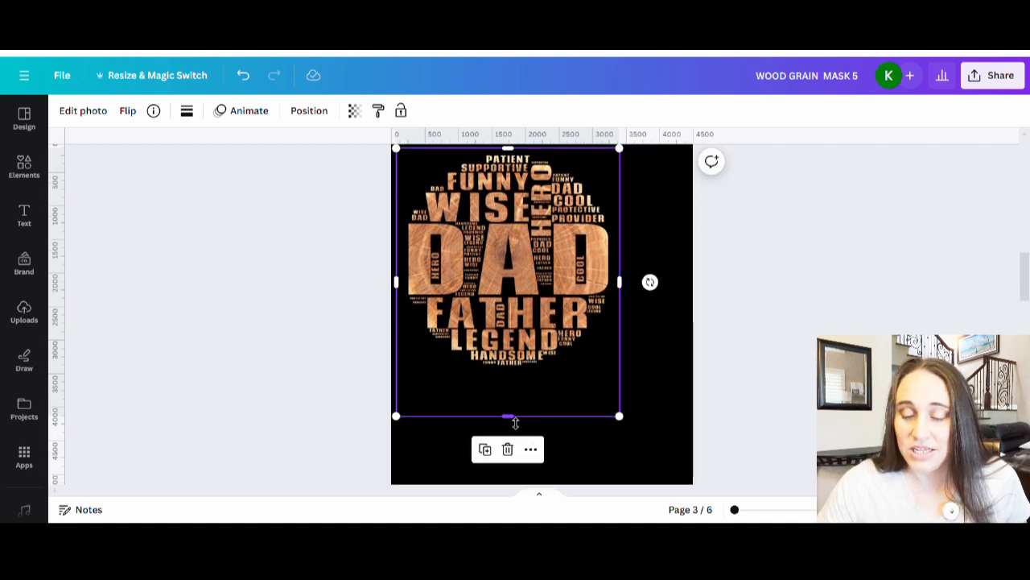
pyautogui.moveTo(517, 408); pyautogui.dragTo(517, 387)
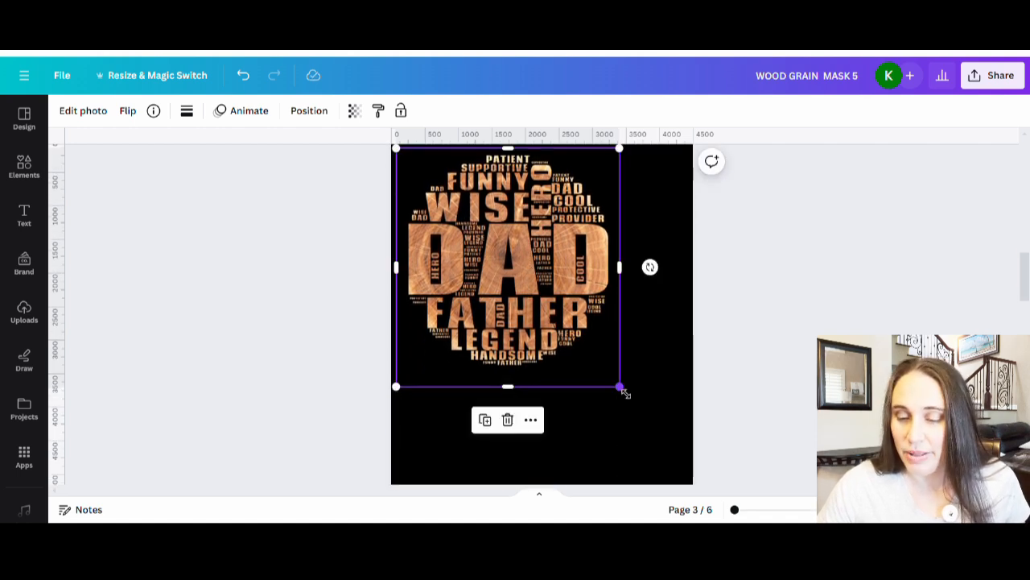
# Step: Enlarge page 3's word cloud proportionally to nearly the full page width
pyautogui.moveTo(625, 393); pyautogui.dragTo(688, 471)
pyautogui.click(799, 386)
pyautogui.scroll(1, 799, 388)
pyautogui.scroll(-2, 799, 380)
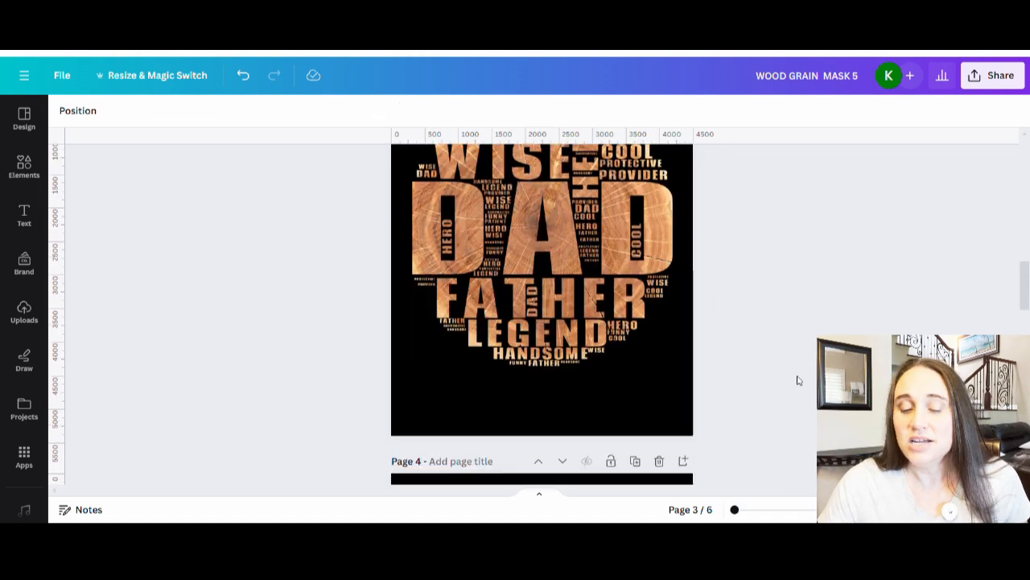
pyautogui.scroll(1, 799, 380)
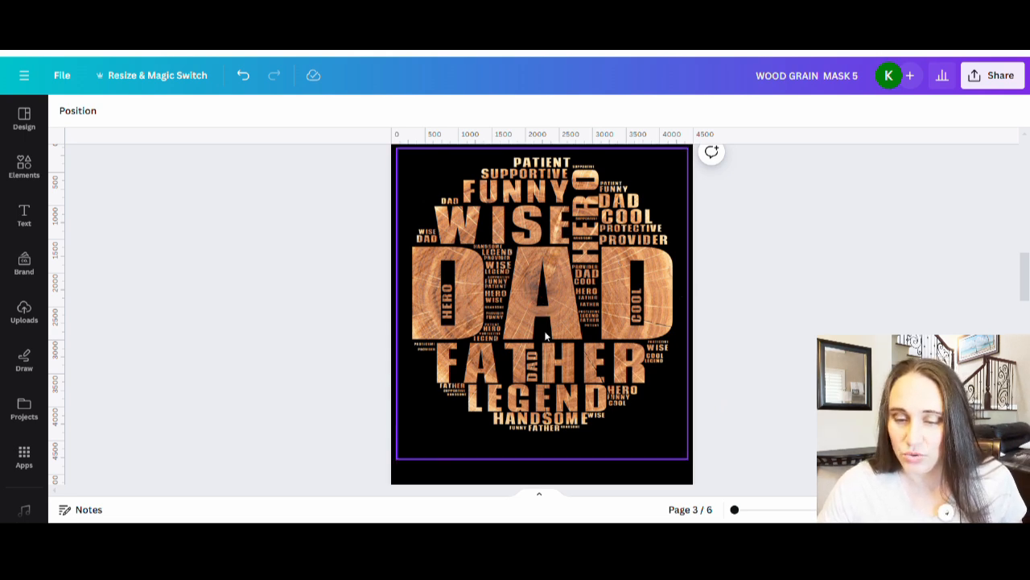
# Step: Raise the contrast of page 3's word cloud slightly and set its saturation to 7
pyautogui.click(556, 285)
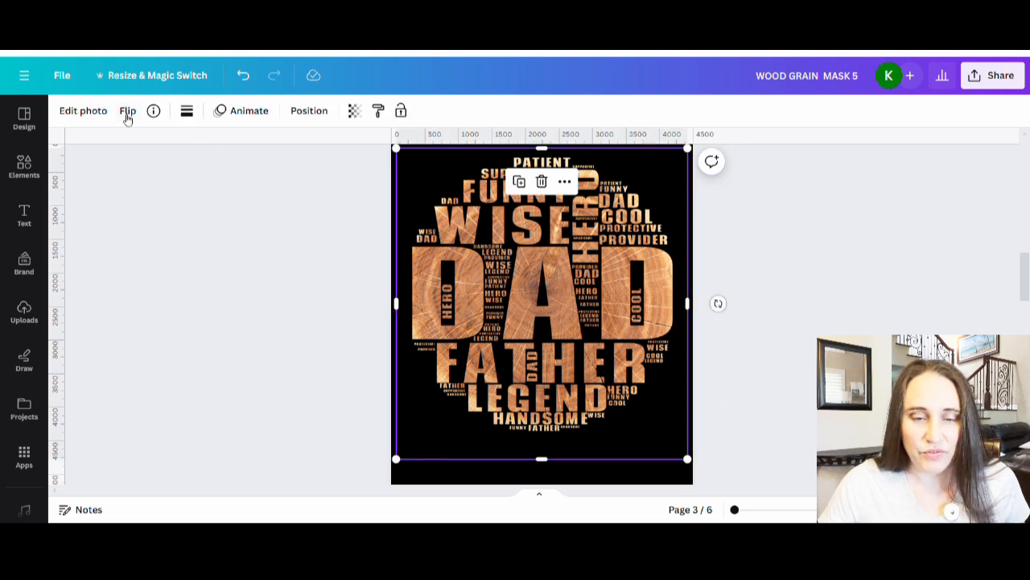
pyautogui.click(91, 114)
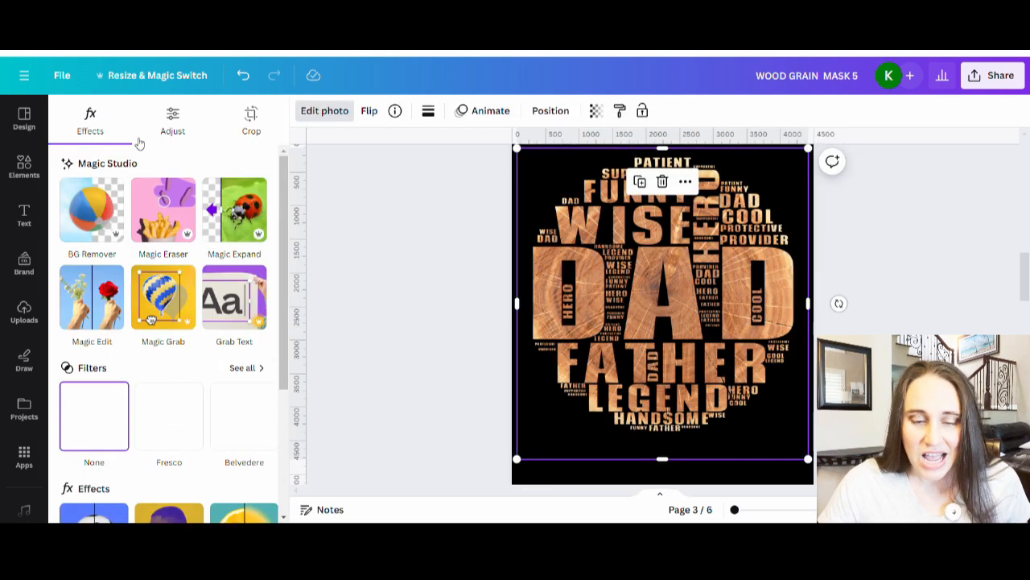
pyautogui.click(174, 122)
pyautogui.scroll(-3, 97, 338)
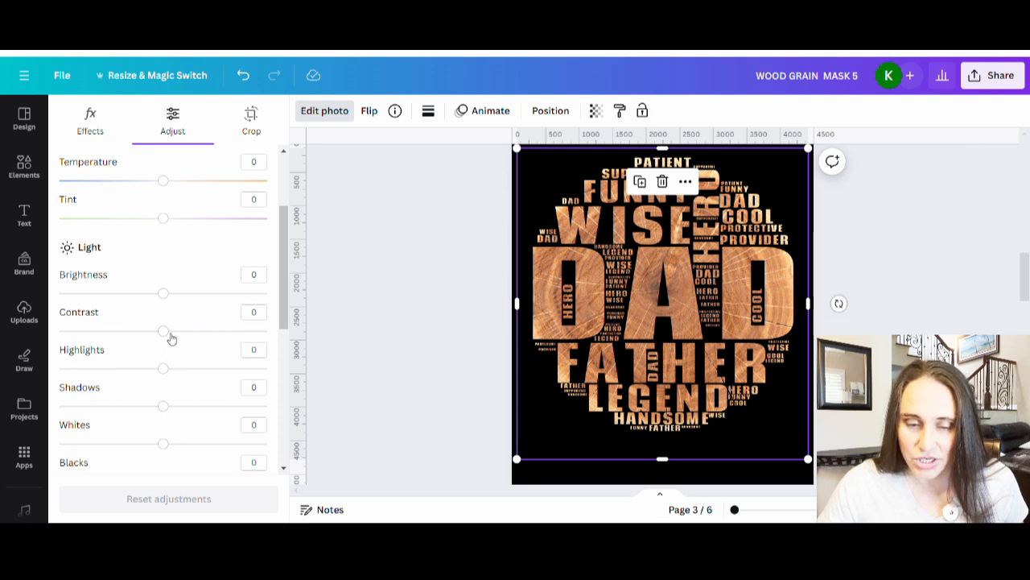
pyautogui.moveTo(170, 334); pyautogui.dragTo(175, 338)
pyautogui.scroll(-3, 174, 354)
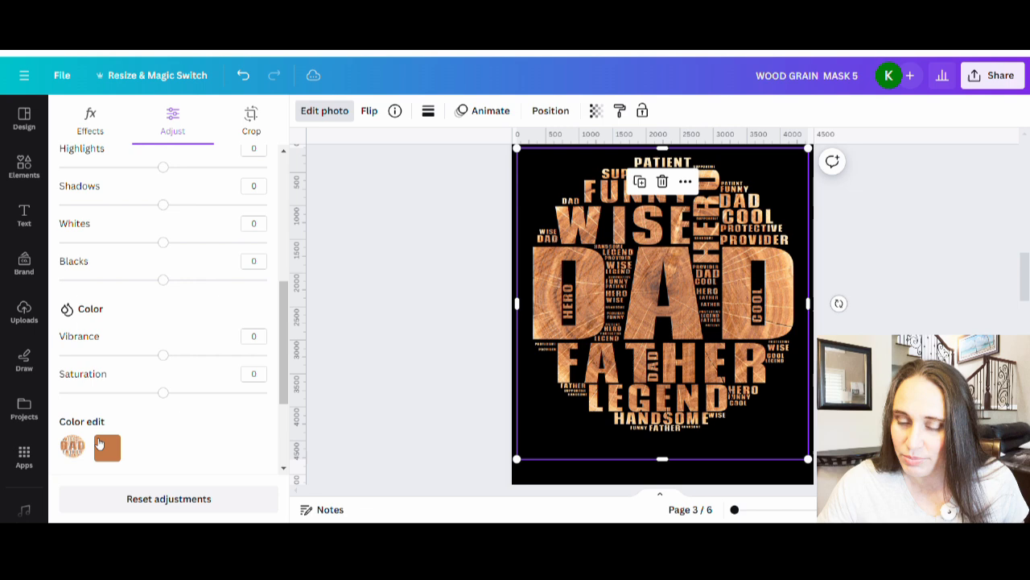
pyautogui.moveTo(165, 401); pyautogui.dragTo(174, 401)
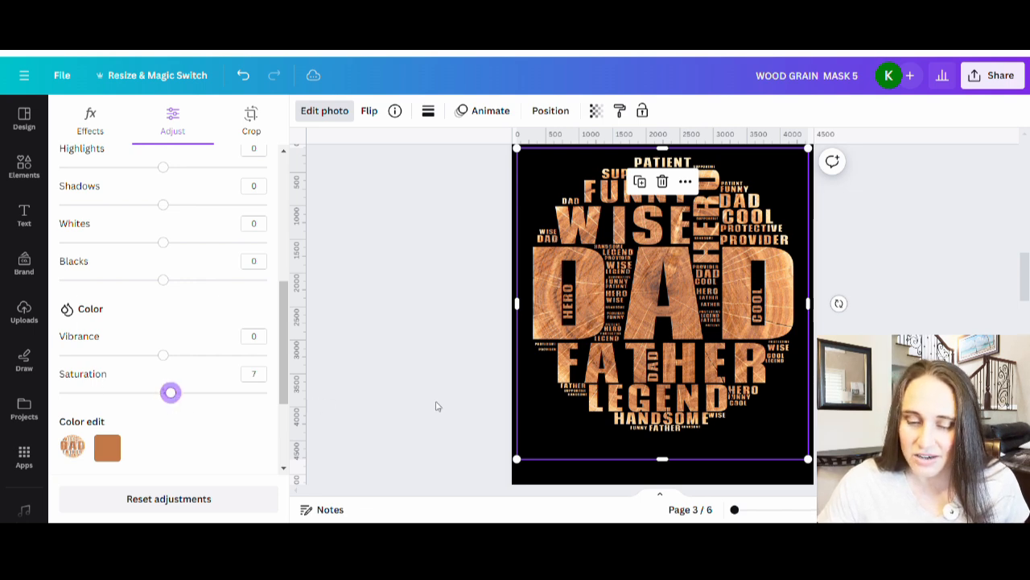
pyautogui.click(448, 373)
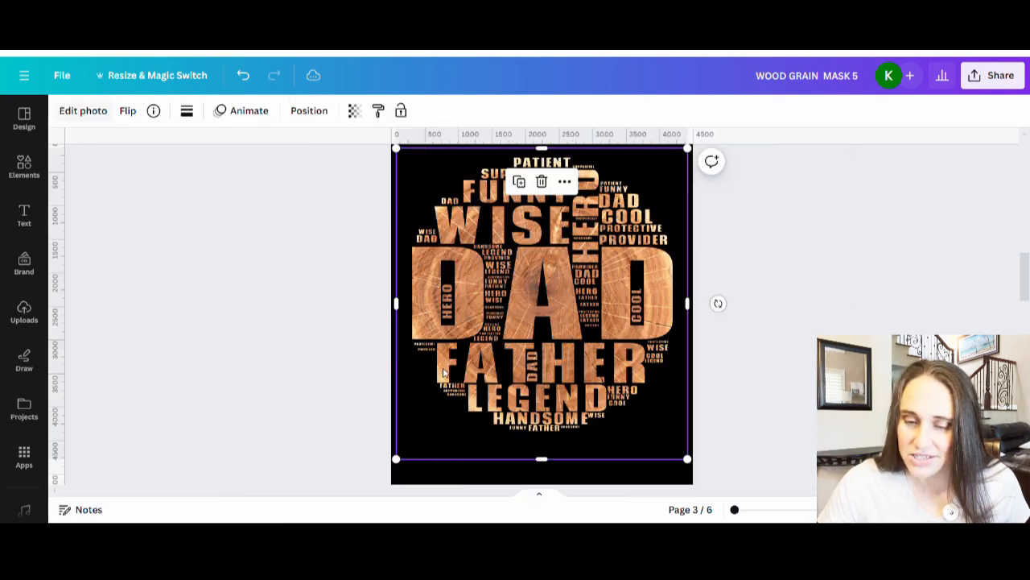
pyautogui.click(451, 474)
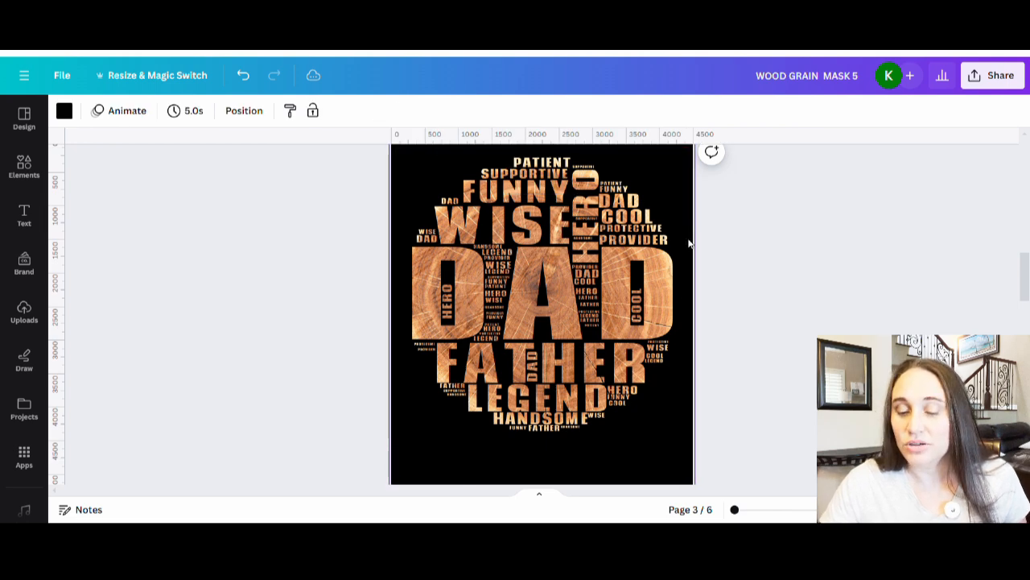
pyautogui.scroll(1, 717, 288)
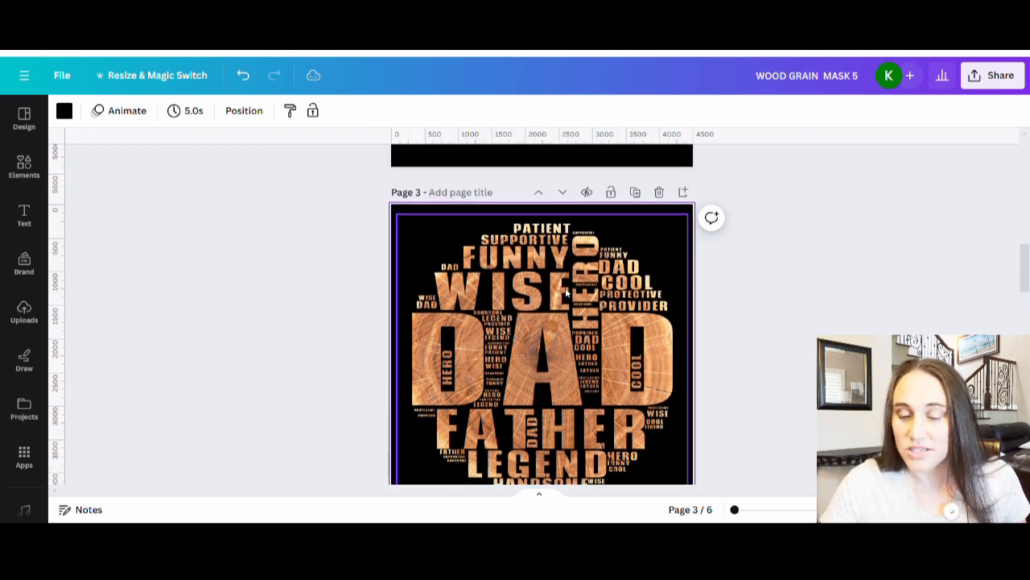
pyautogui.scroll(-1, 565, 287)
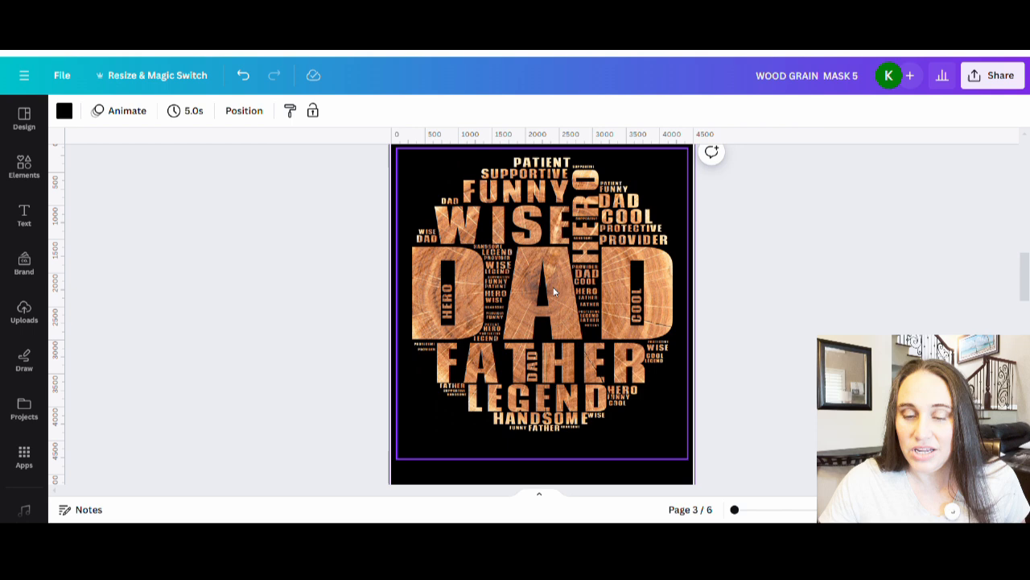
# Step: Move page 4's word cloud to the upper-left corner of the page and enlarge it to nearly the full page width
pyautogui.scroll(-5, 554, 291)
pyautogui.click(529, 349)
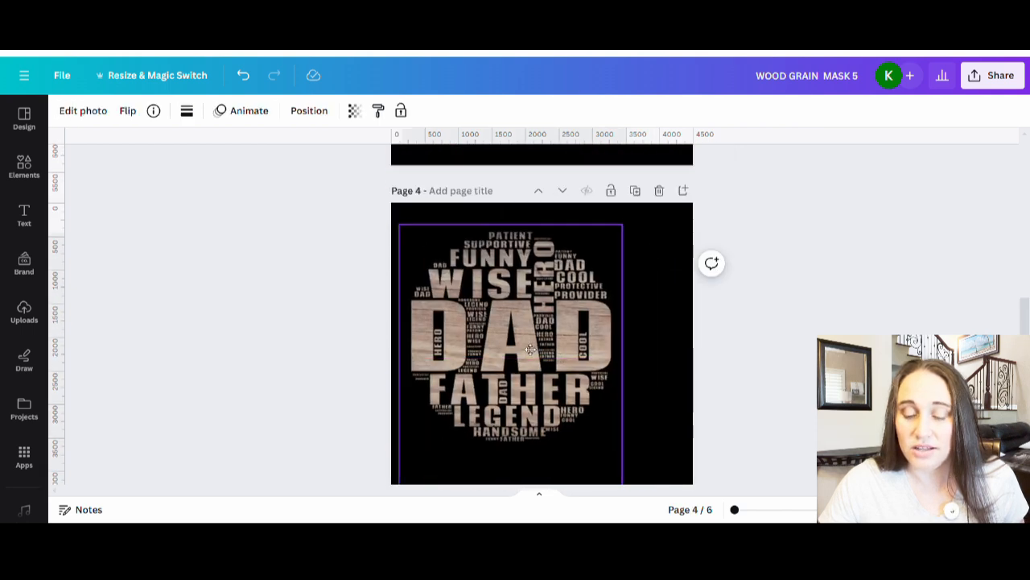
pyautogui.moveTo(530, 348); pyautogui.dragTo(525, 341)
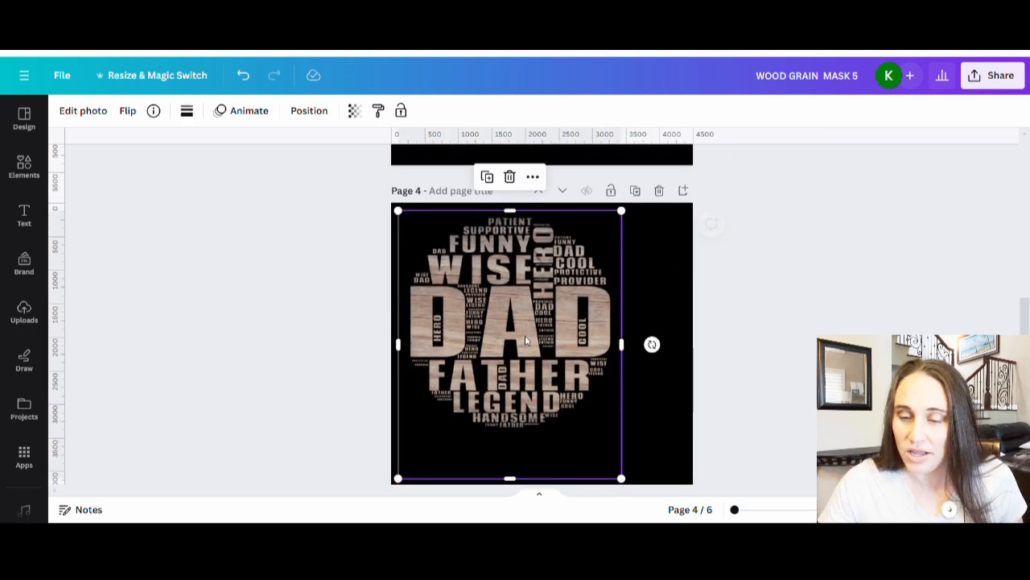
pyautogui.scroll(-3, 525, 340)
pyautogui.moveTo(512, 278); pyautogui.dragTo(514, 258)
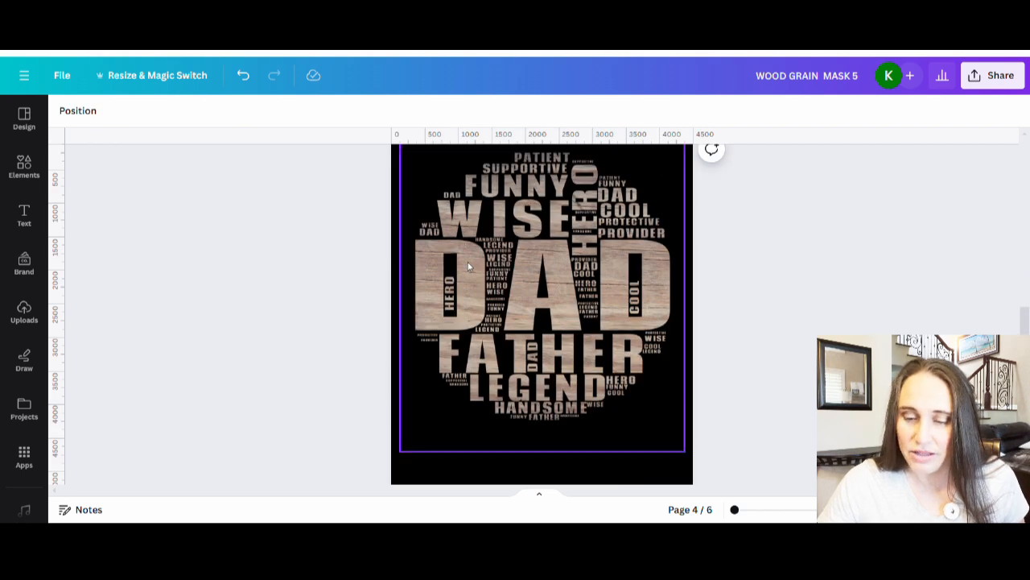
pyautogui.scroll(-1, 468, 261)
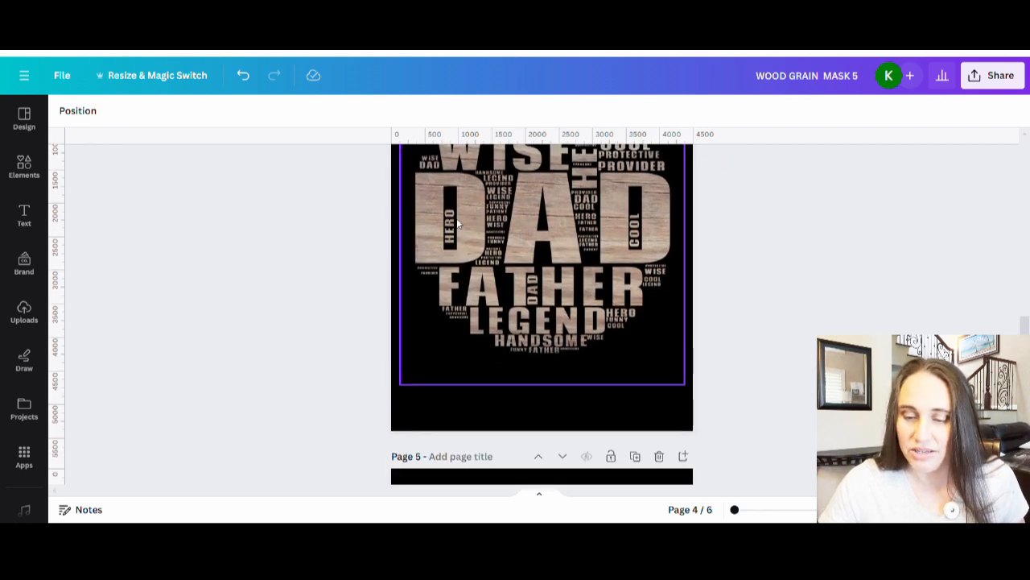
# Step: Crop part of the empty area below page 5's word cloud and review the design on the black page
pyautogui.scroll(-2, 521, 220)
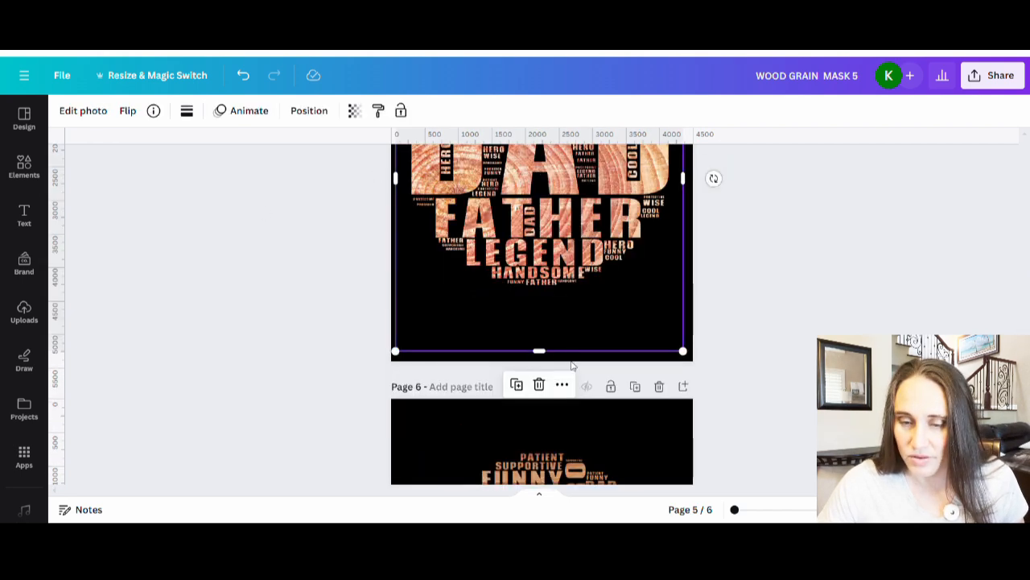
pyautogui.moveTo(571, 352); pyautogui.dragTo(571, 306)
pyautogui.scroll(2, 708, 346)
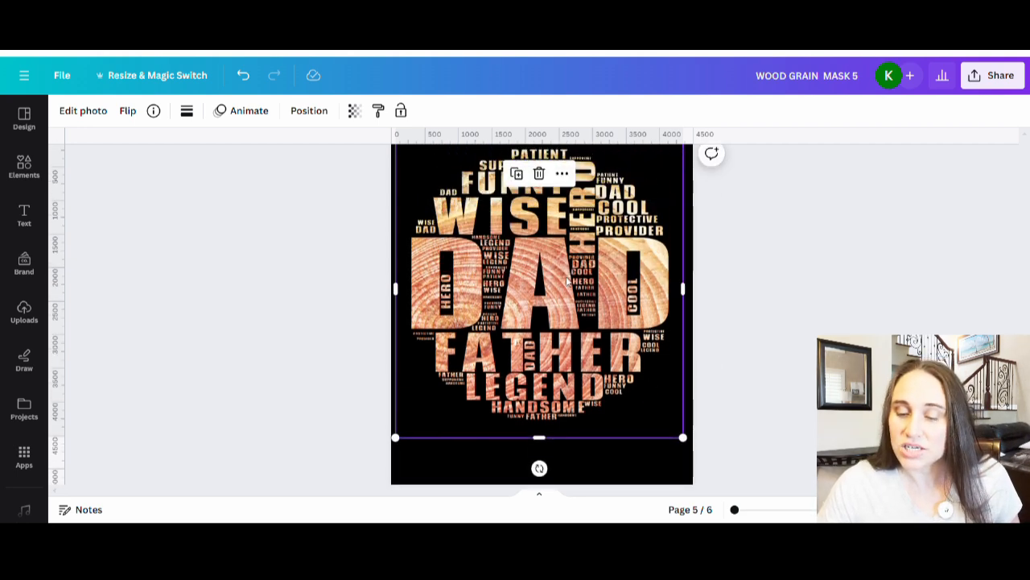
pyautogui.scroll(1, 686, 315)
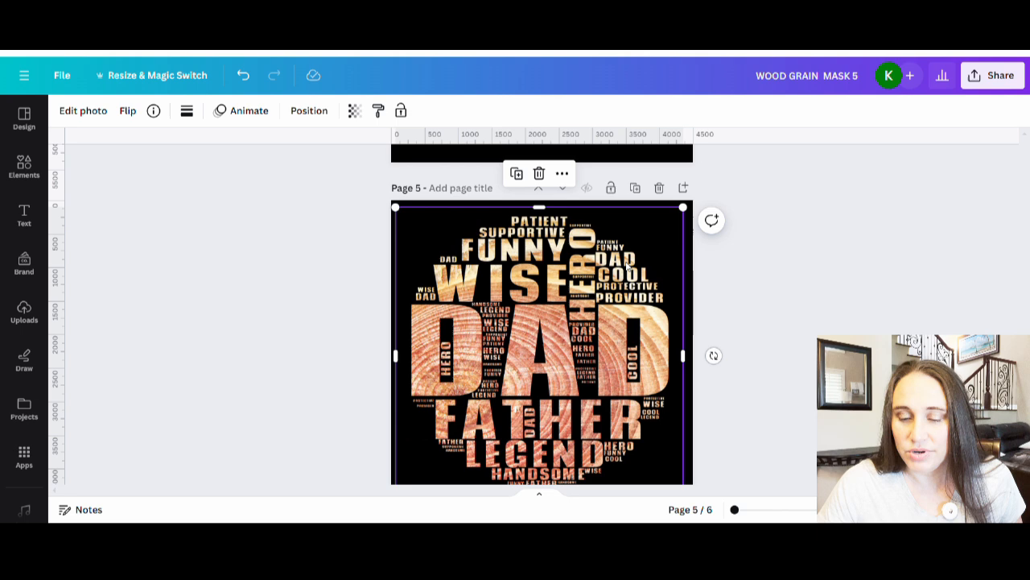
pyautogui.scroll(-1, 578, 428)
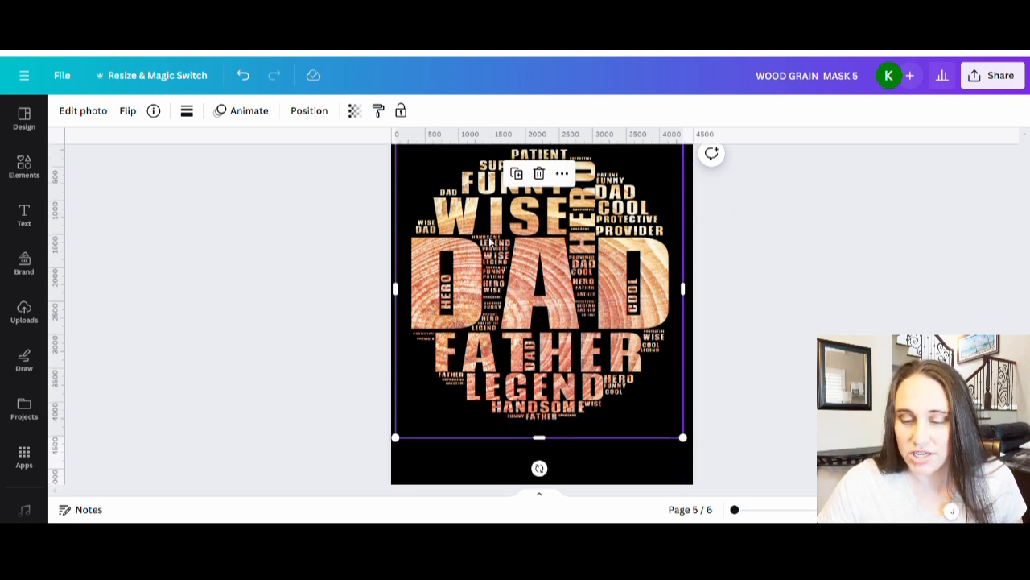
pyautogui.scroll(1, 490, 243)
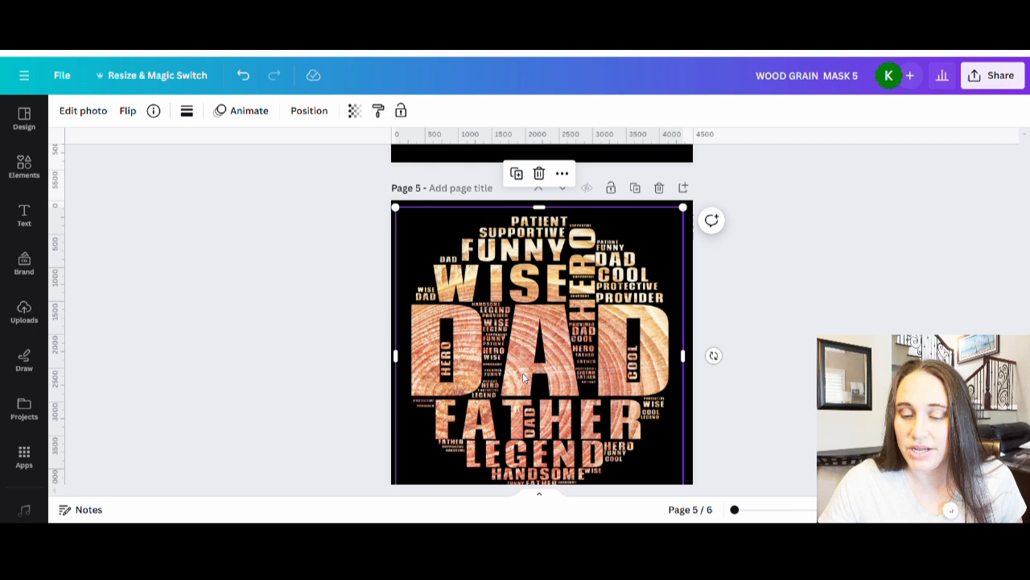
# Step: Crop part of the empty area below page 6's word cloud
pyautogui.scroll(-5, 499, 382)
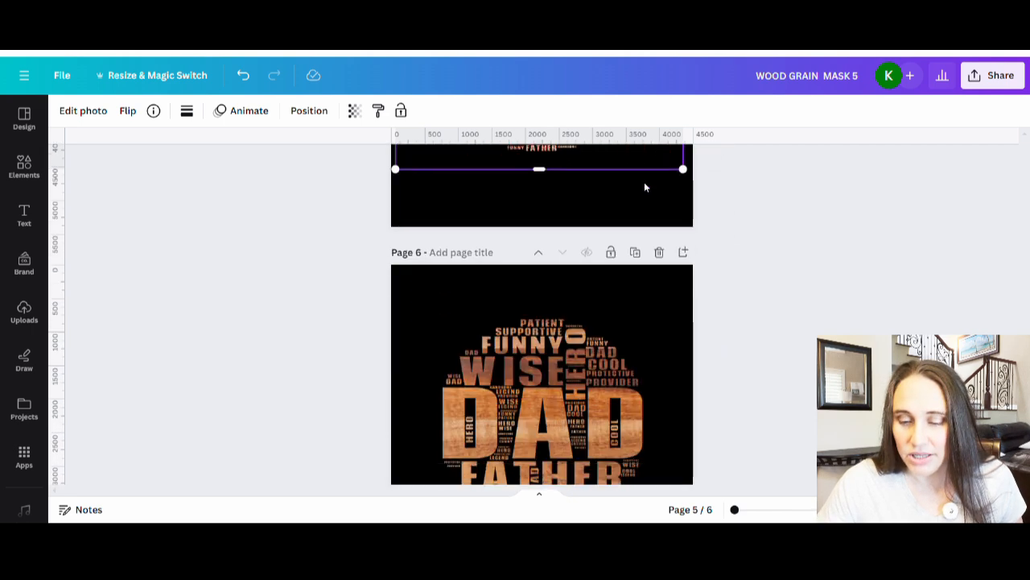
pyautogui.click(562, 394)
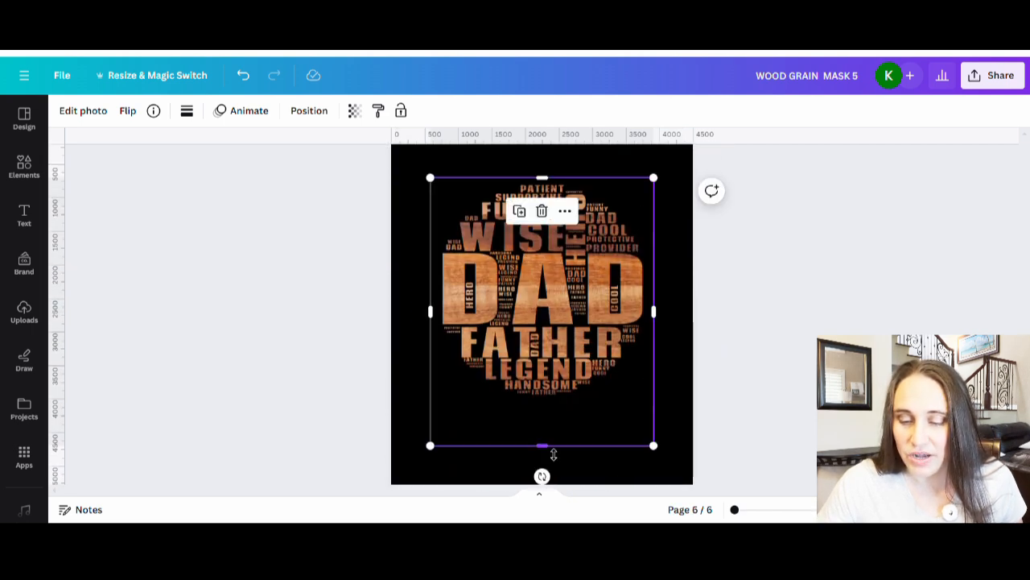
pyautogui.moveTo(554, 455); pyautogui.dragTo(553, 423)
pyautogui.scroll(-1, 554, 372)
pyautogui.scroll(4, 559, 396)
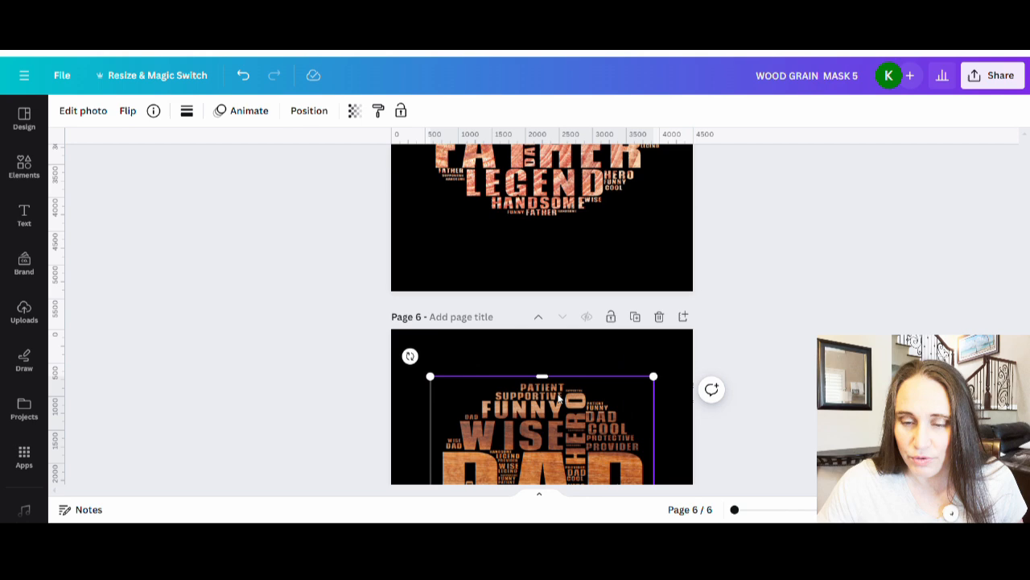
# Step: Move page 6's word cloud to the upper-left corner of the page and enlarge it proportionally to nearly the full page width
pyautogui.scroll(-3, 561, 397)
pyautogui.moveTo(570, 359); pyautogui.dragTo(548, 326)
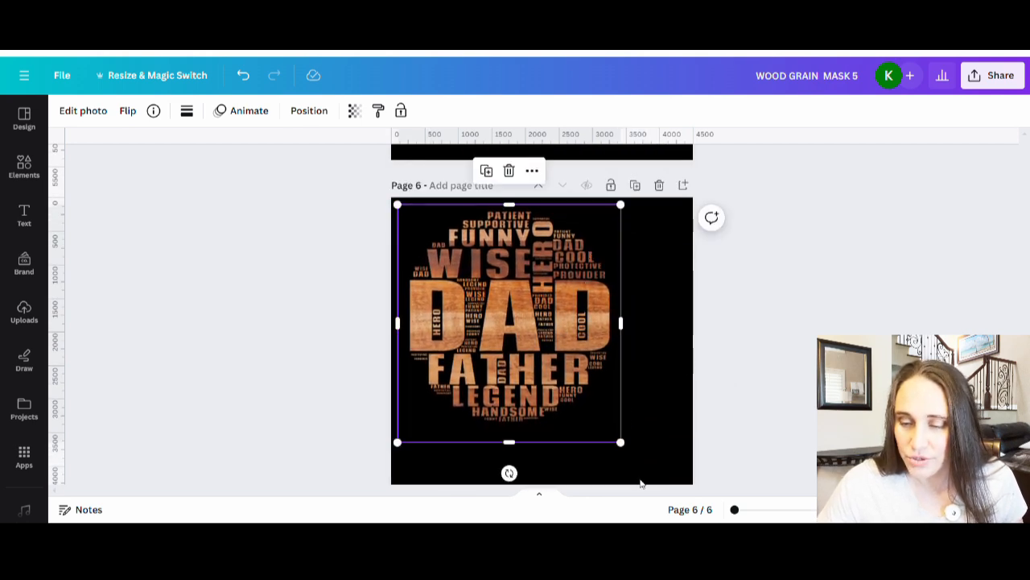
pyautogui.moveTo(628, 448); pyautogui.dragTo(684, 494)
pyautogui.scroll(-2, 569, 247)
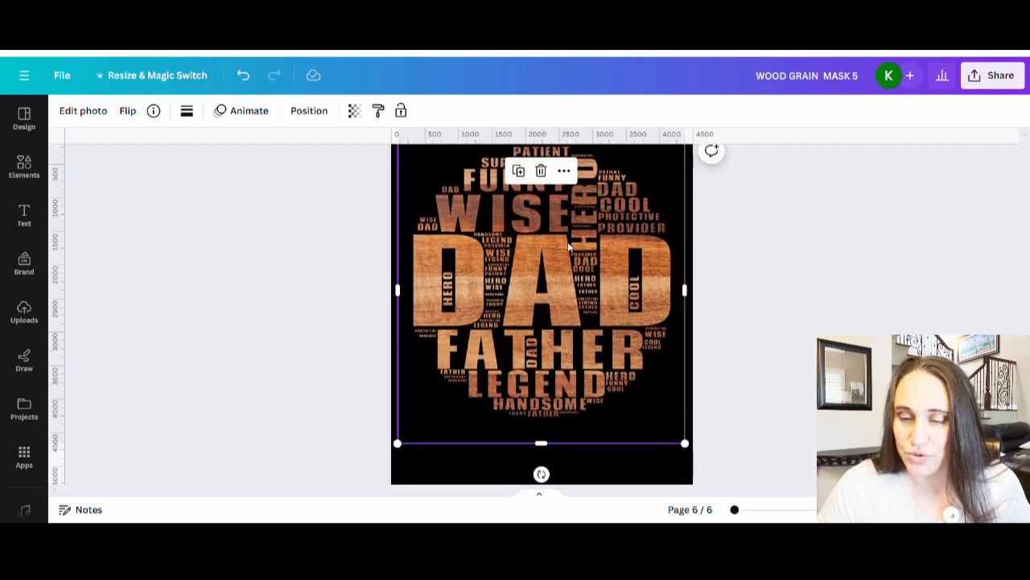
pyautogui.click(633, 474)
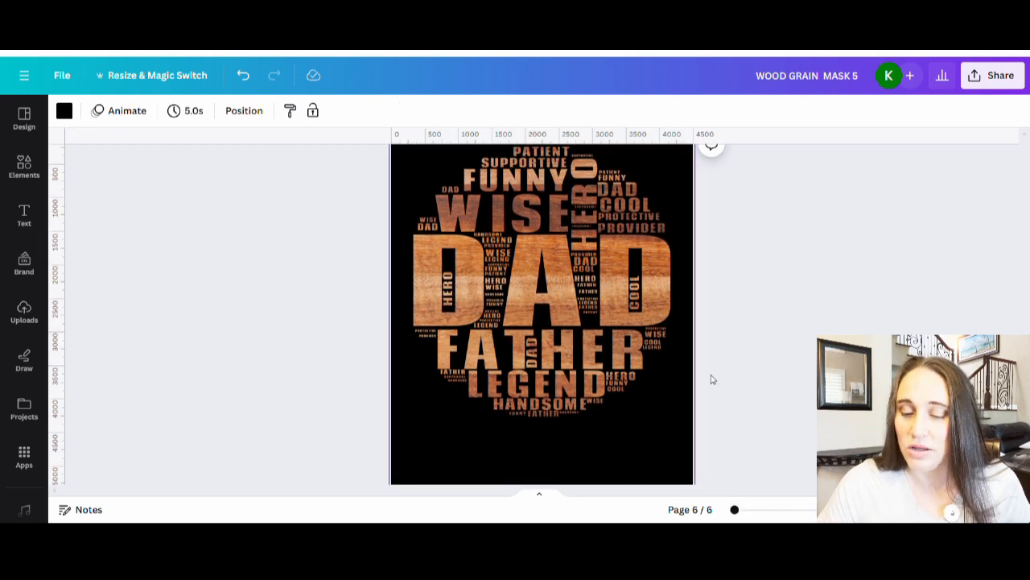
pyautogui.scroll(1, 748, 184)
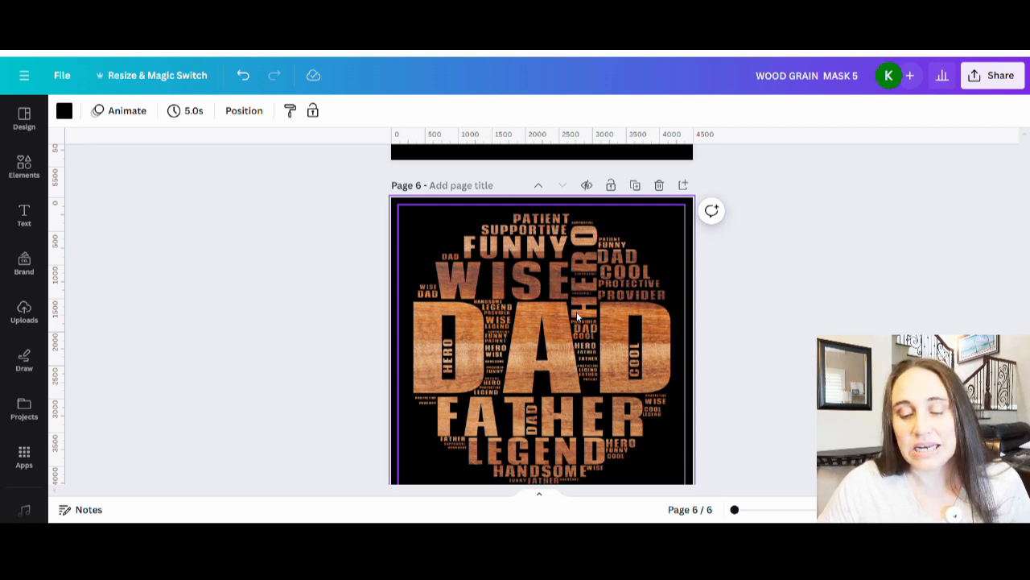
# Step: Set the brightness of page 6's word cloud to 14
pyautogui.click(569, 371)
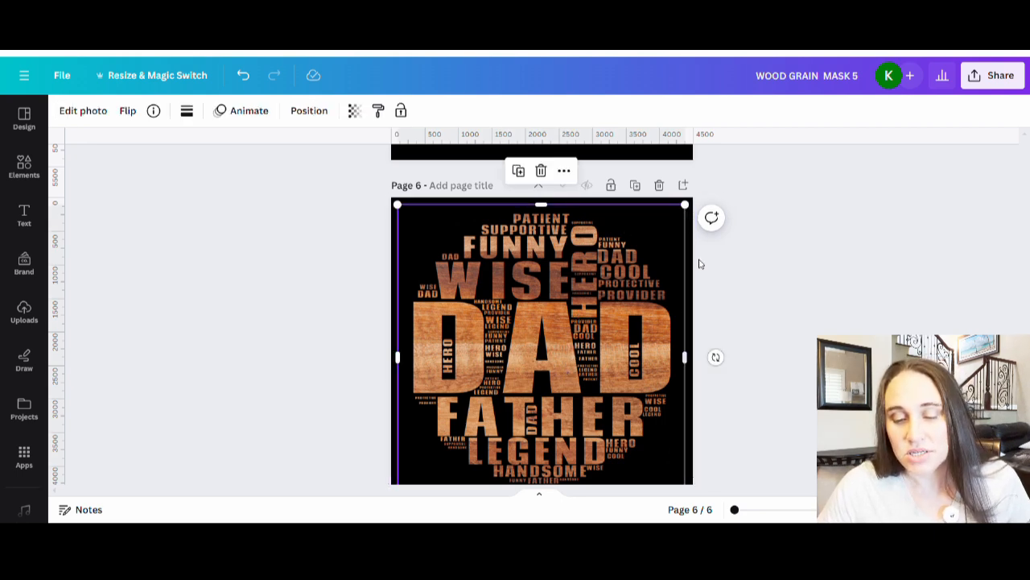
pyautogui.scroll(-1, 555, 324)
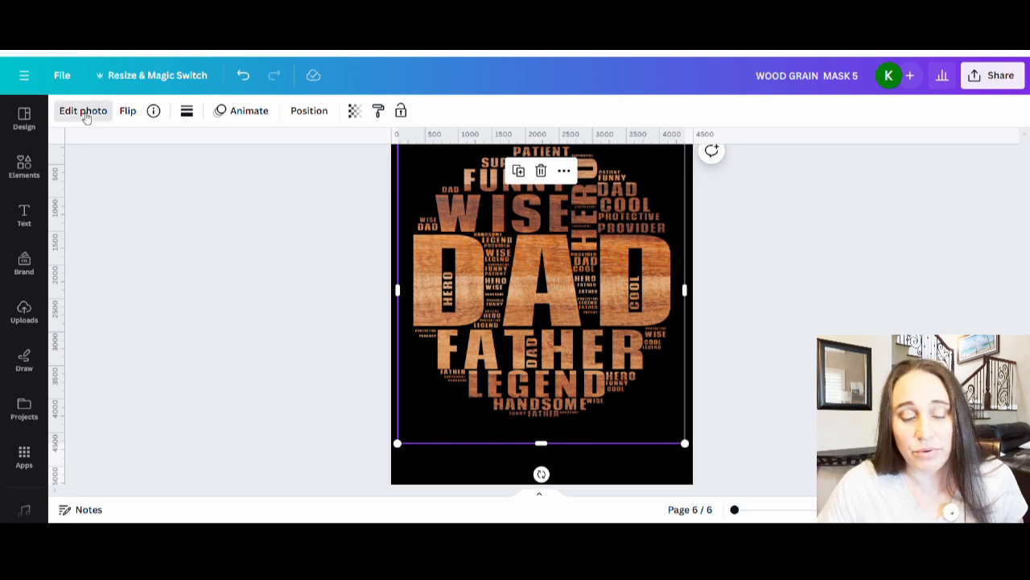
pyautogui.click(84, 111)
pyautogui.click(182, 120)
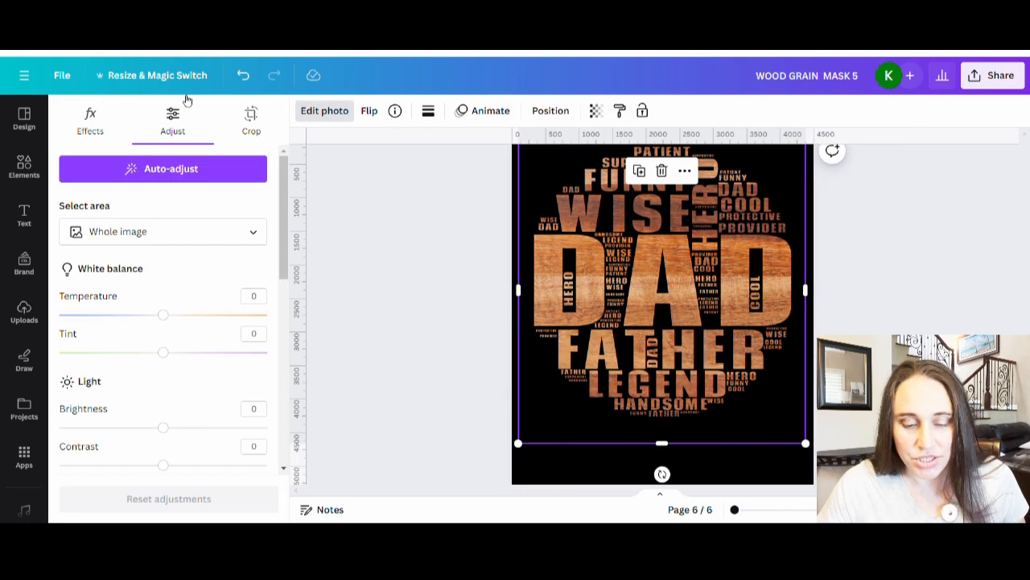
pyautogui.click(180, 430)
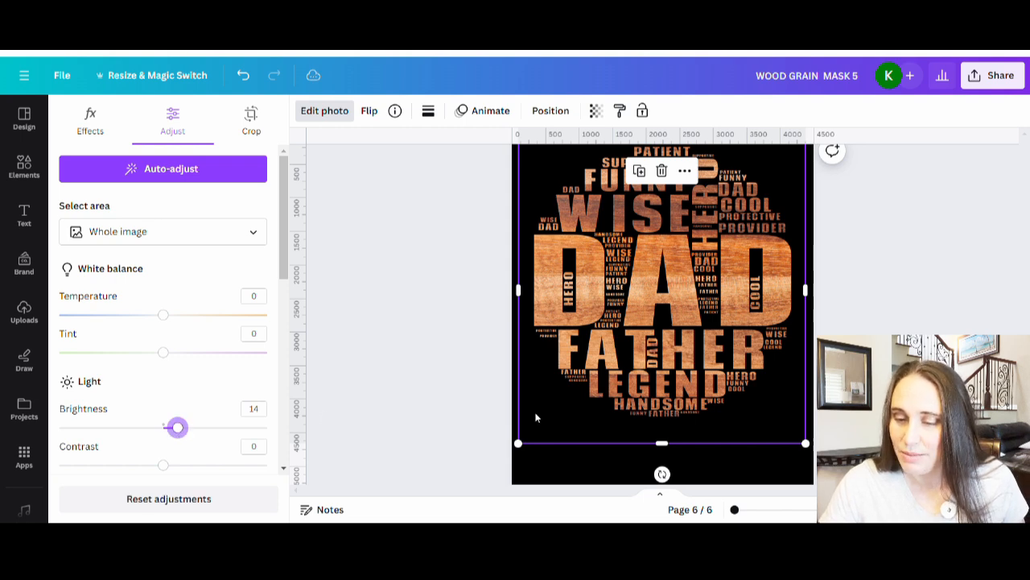
pyautogui.scroll(2, 735, 419)
pyautogui.scroll(-2, 786, 246)
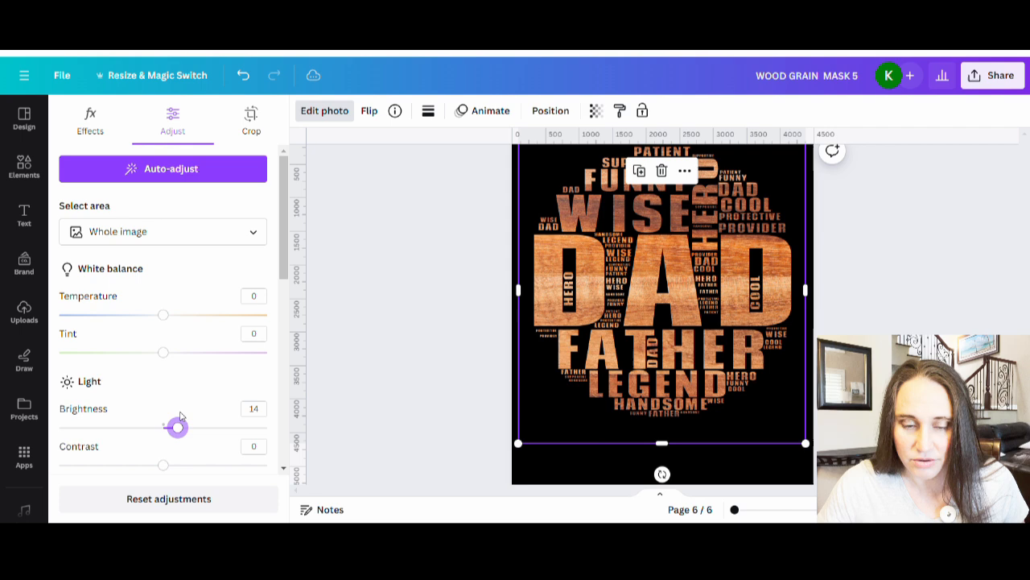
pyautogui.scroll(-1, 169, 403)
pyautogui.moveTo(179, 364)
pyautogui.mouseDown()
pyautogui.moveTo(170, 362)
pyautogui.moveTo(182, 367)
pyautogui.mouseUp()
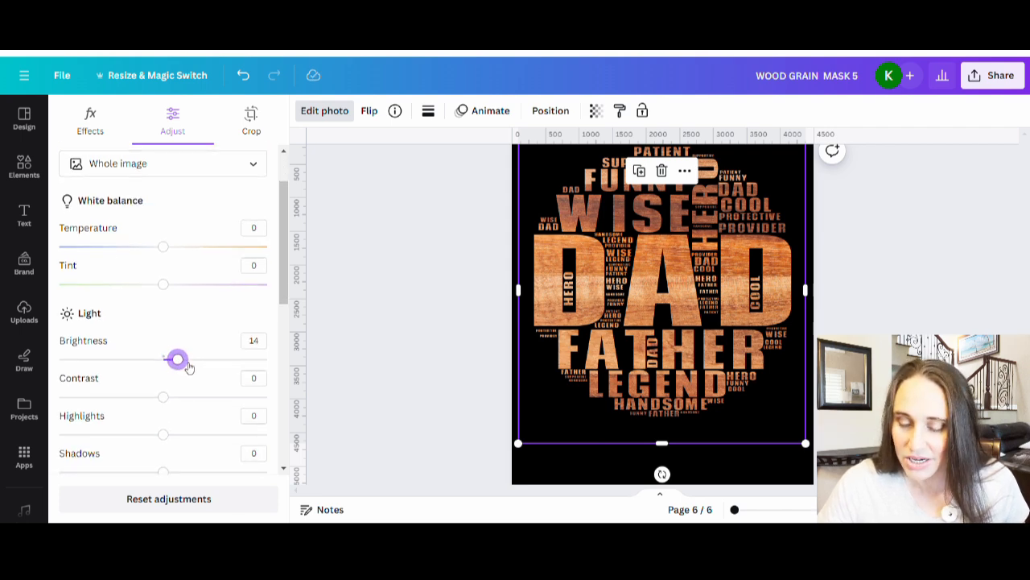
# Step: Set the saturation of page 6's word cloud to 6 and review the design on the page
pyautogui.scroll(-5, 179, 366)
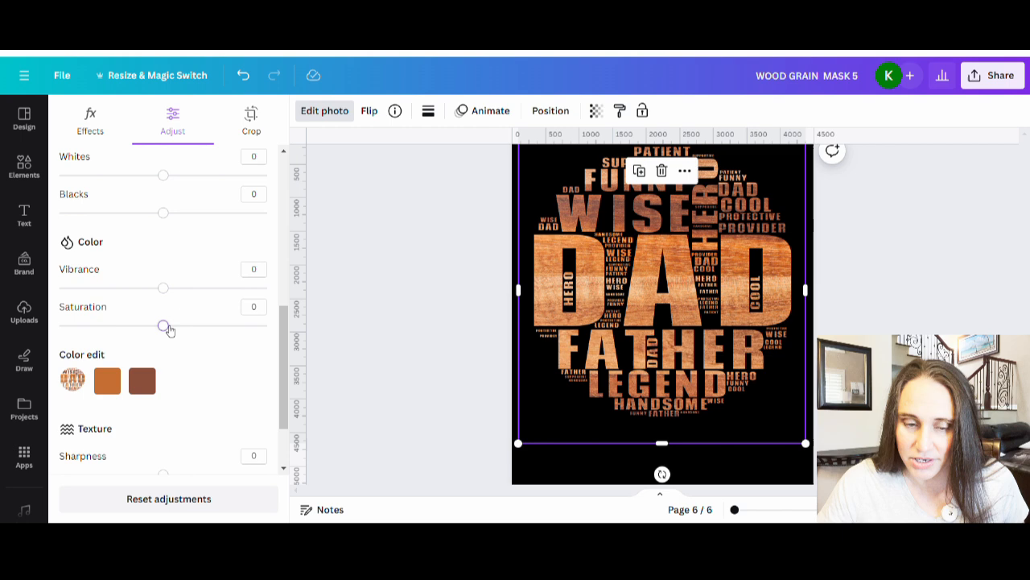
pyautogui.moveTo(165, 326); pyautogui.dragTo(171, 329)
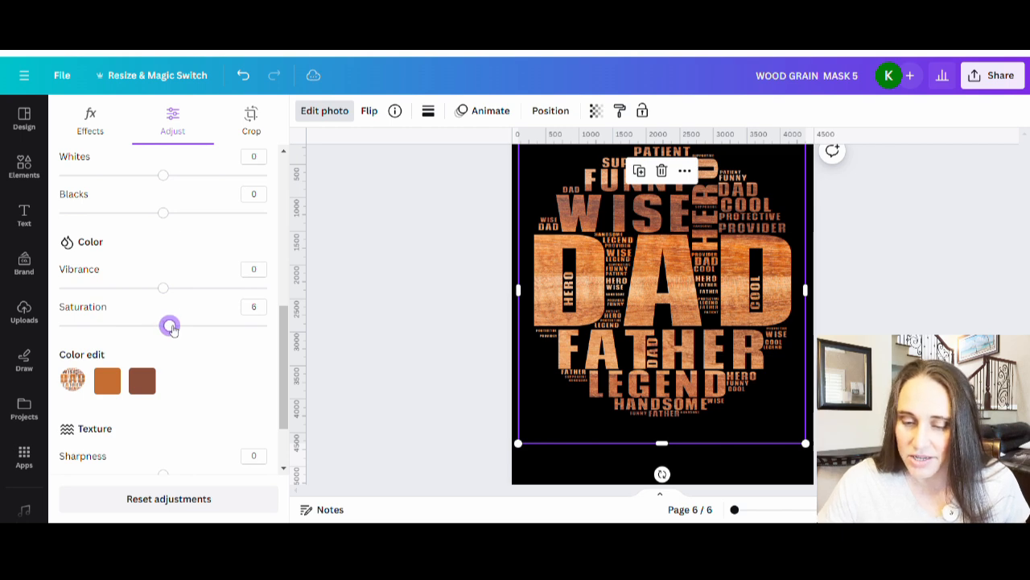
pyautogui.click(395, 456)
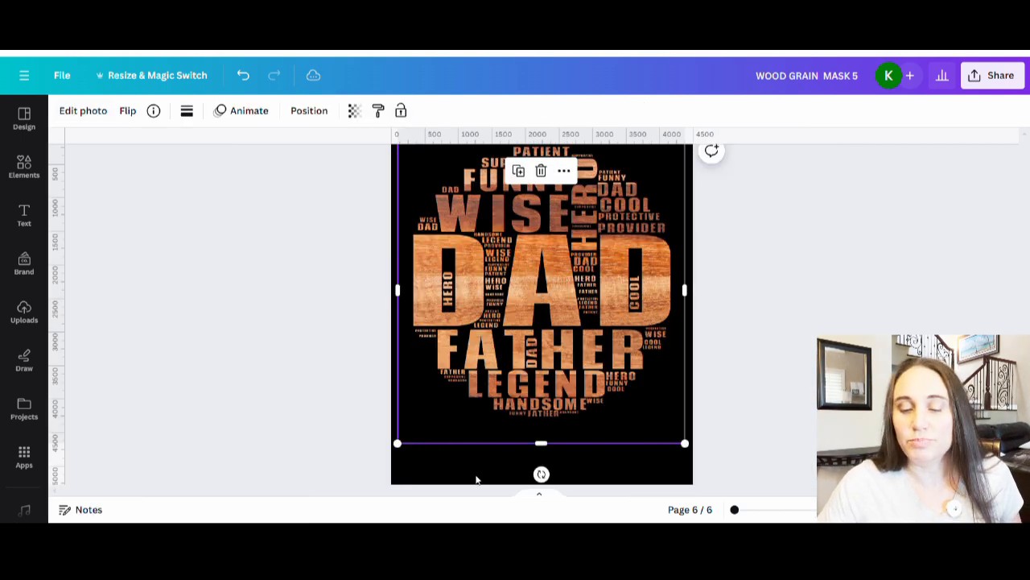
pyautogui.click(476, 479)
pyautogui.scroll(2, 690, 330)
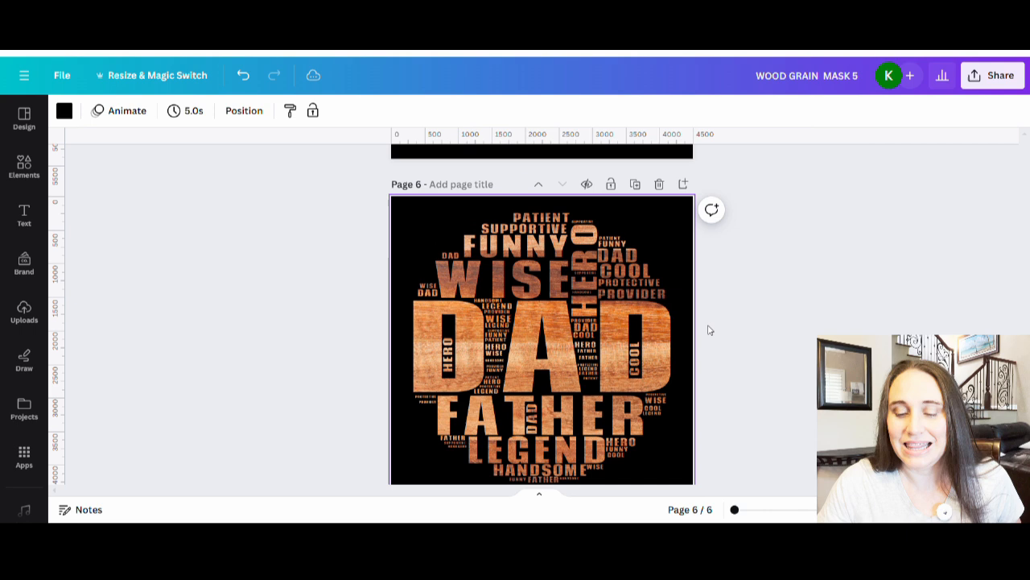
# Step: Change the background color of page 2 from the solid default colors to white and check the word cloud against it
pyautogui.scroll(-2, 709, 327)
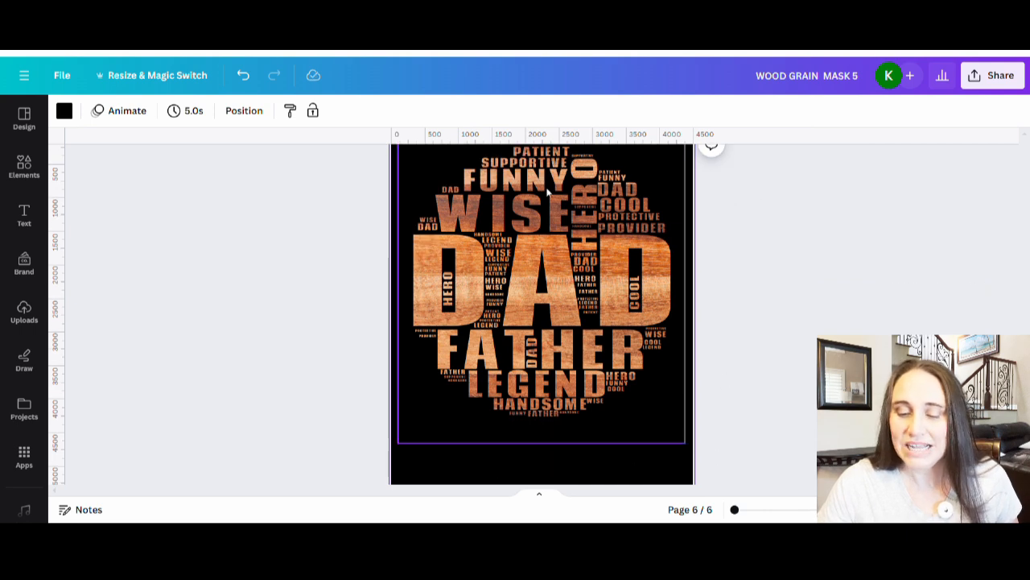
pyautogui.scroll(10, 660, 295)
pyautogui.scroll(12, 656, 348)
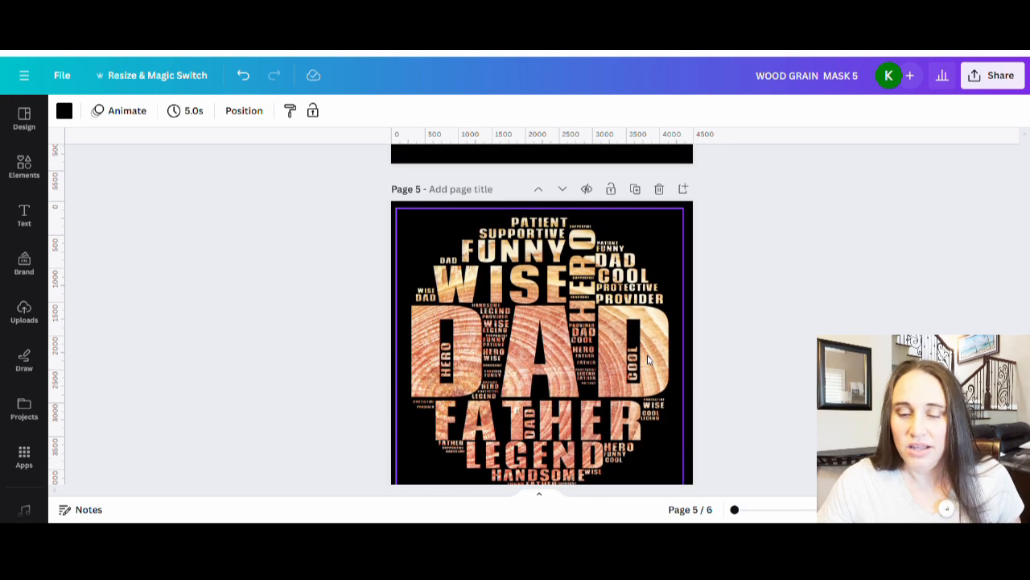
pyautogui.scroll(10, 626, 344)
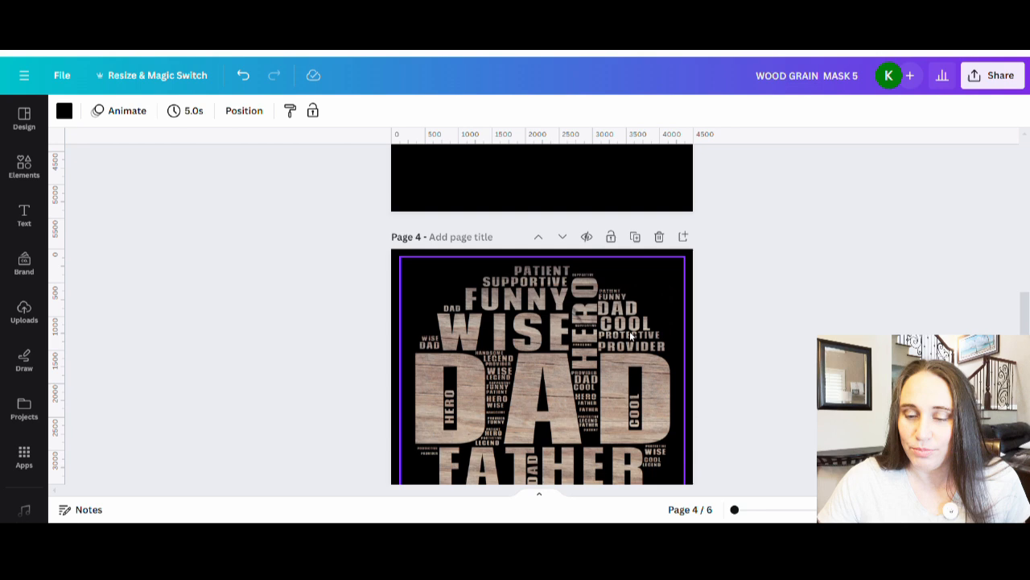
pyautogui.scroll(10, 621, 377)
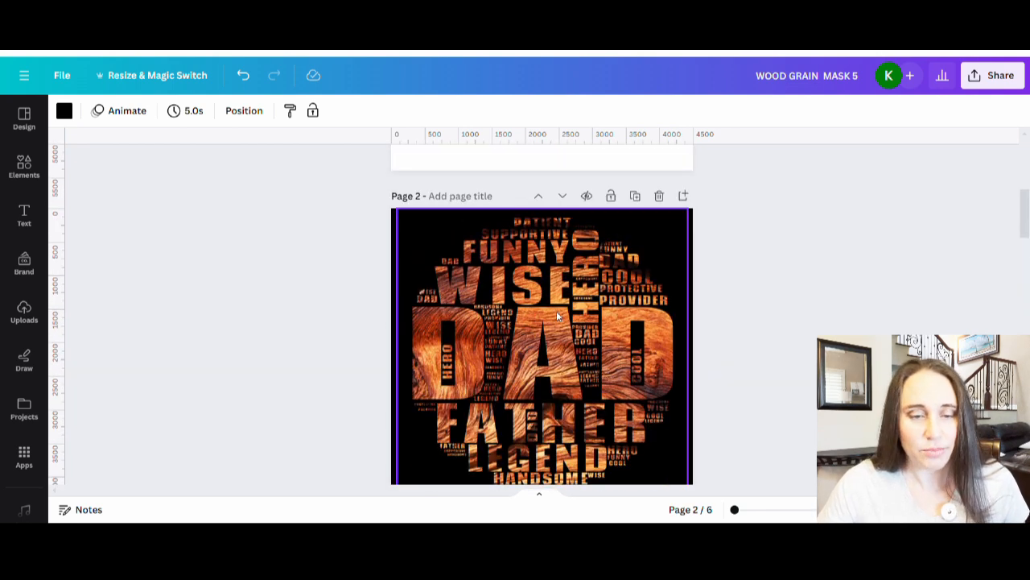
pyautogui.scroll(-4, 556, 315)
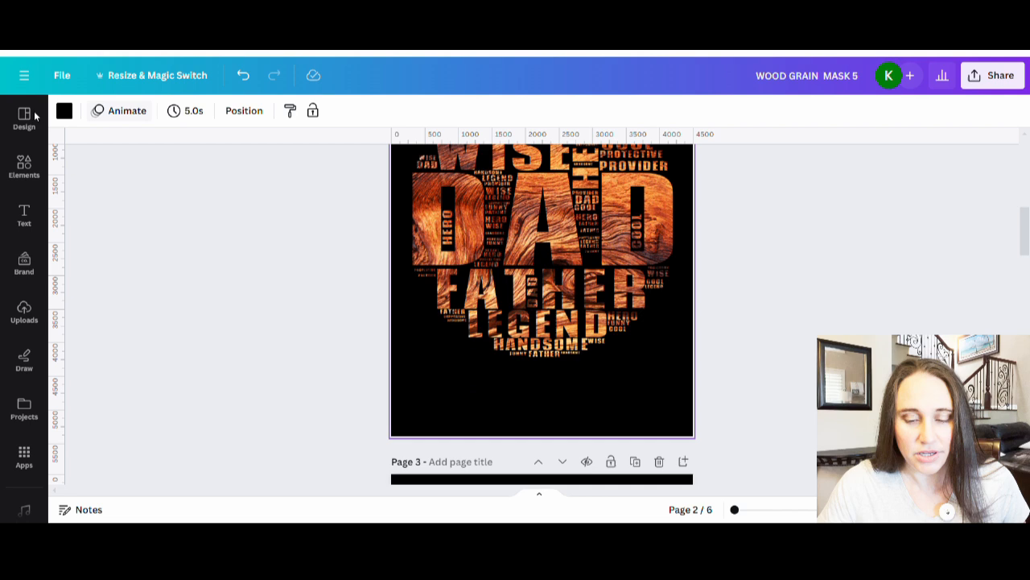
pyautogui.click(65, 110)
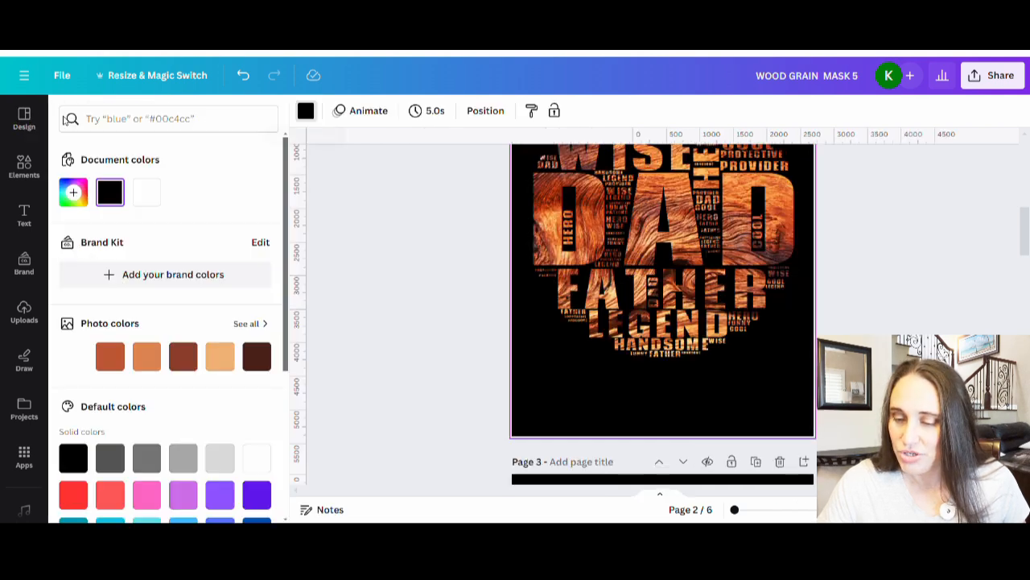
pyautogui.click(258, 466)
pyautogui.scroll(3, 789, 421)
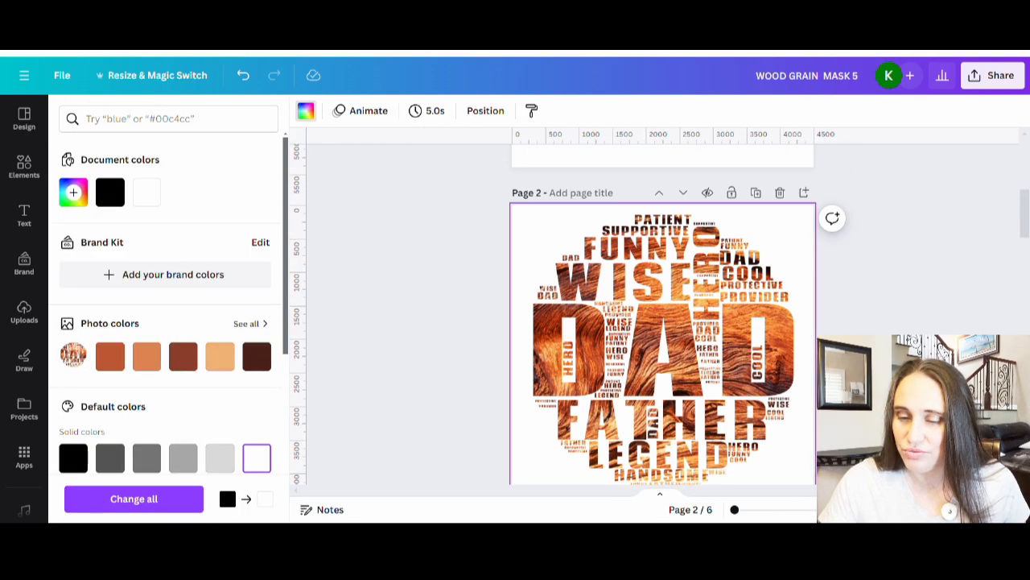
pyautogui.scroll(-2, 867, 315)
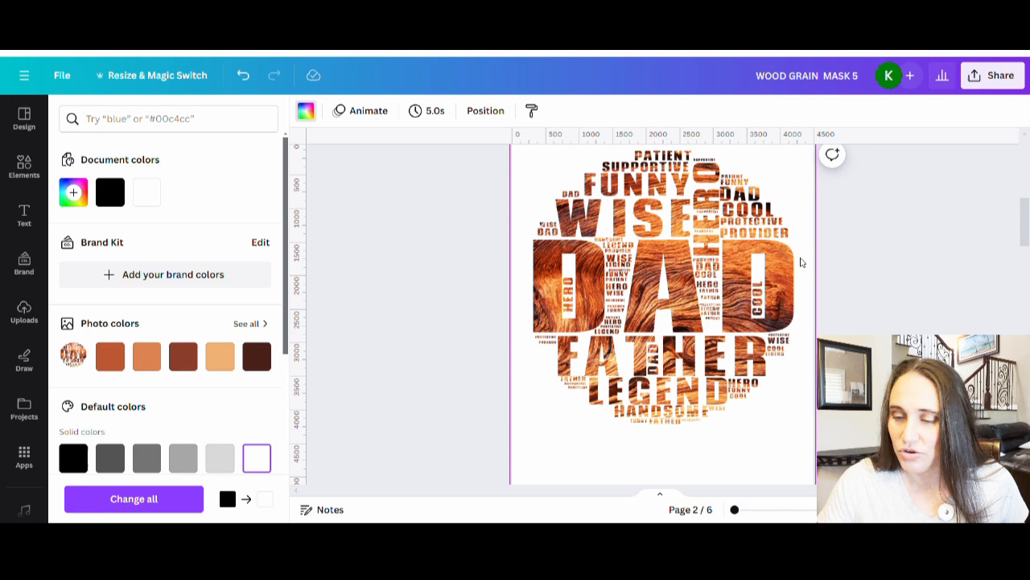
pyautogui.click(637, 120)
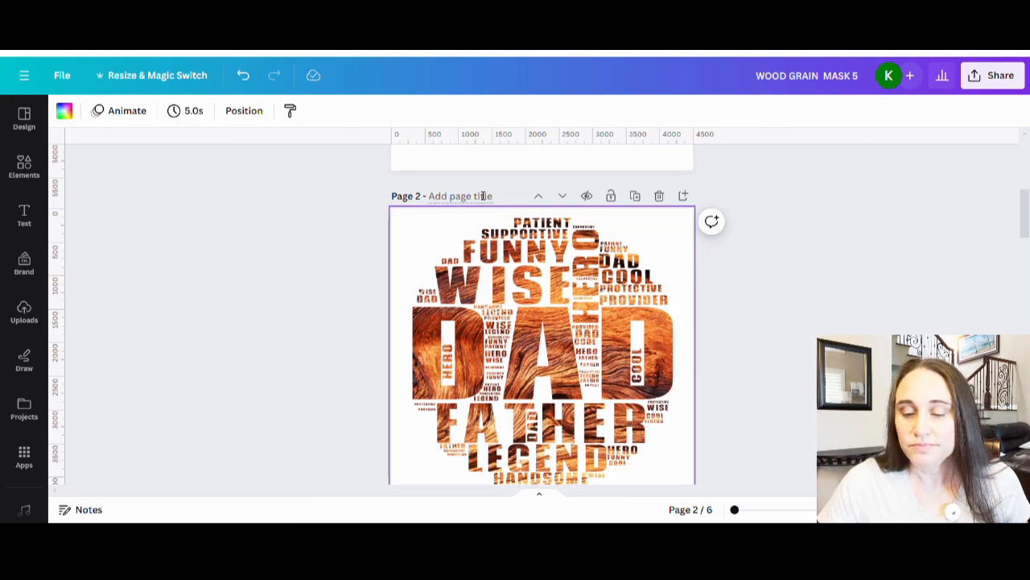
# Step: Examine the wood grain word clouds on pages 2 through 6 against their page backgrounds
pyautogui.scroll(-2, 670, 254)
pyautogui.scroll(-8, 542, 237)
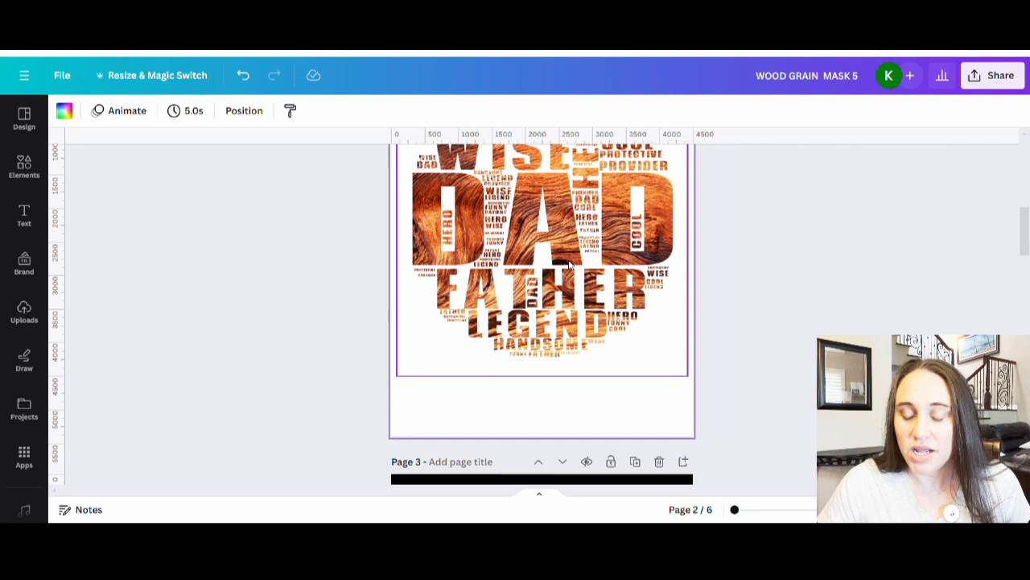
pyautogui.scroll(-2, 542, 236)
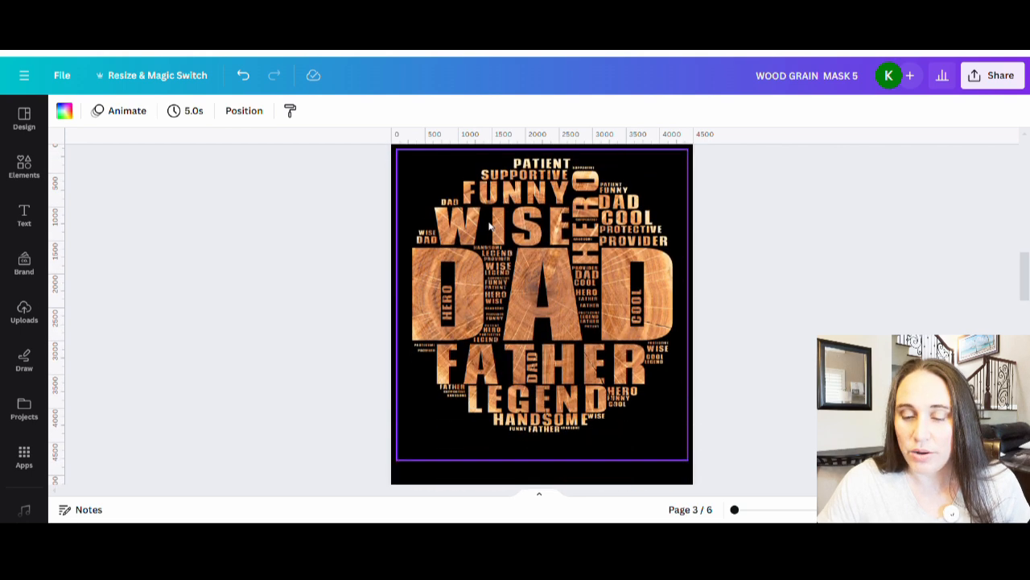
pyautogui.scroll(8, 559, 242)
pyautogui.scroll(-4, 560, 237)
pyautogui.scroll(-4, 560, 238)
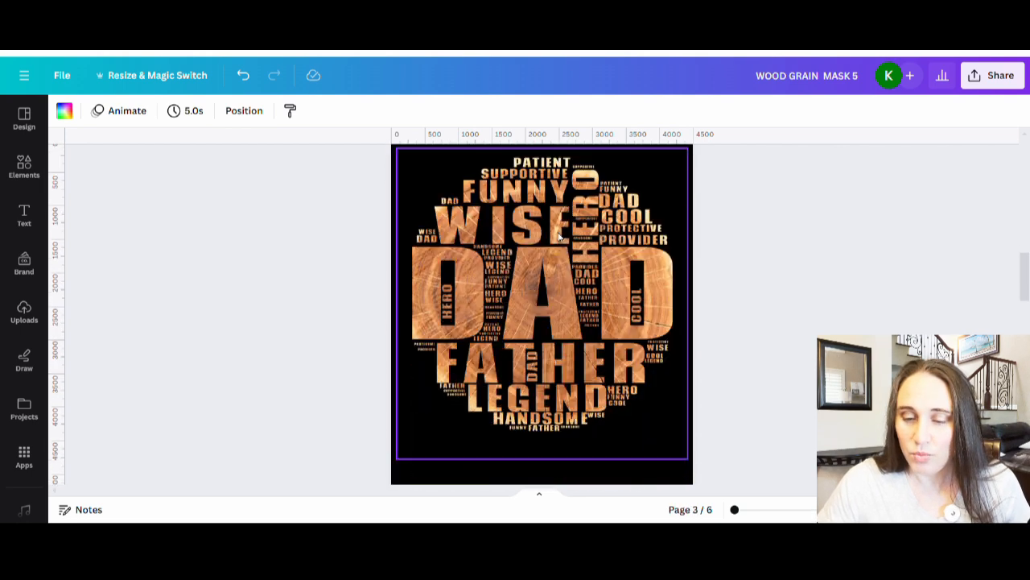
pyautogui.scroll(-5, 585, 254)
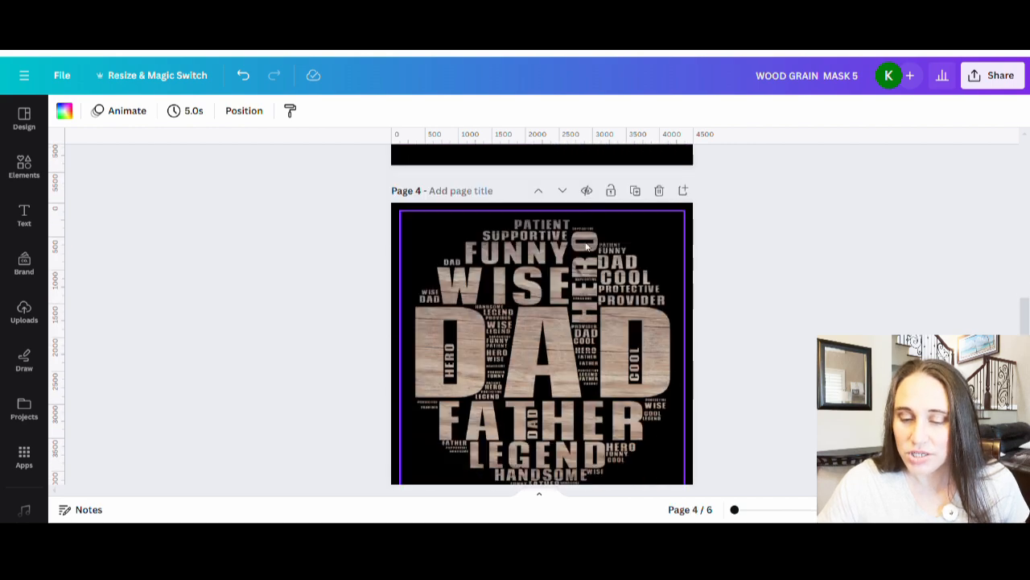
pyautogui.scroll(-10, 586, 247)
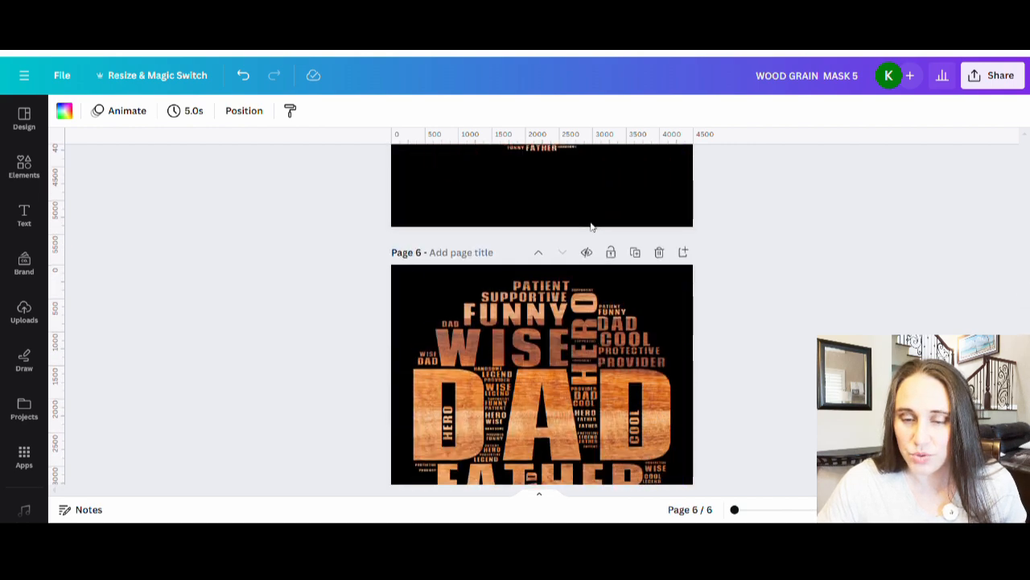
pyautogui.scroll(-3, 594, 224)
pyautogui.scroll(2, 493, 202)
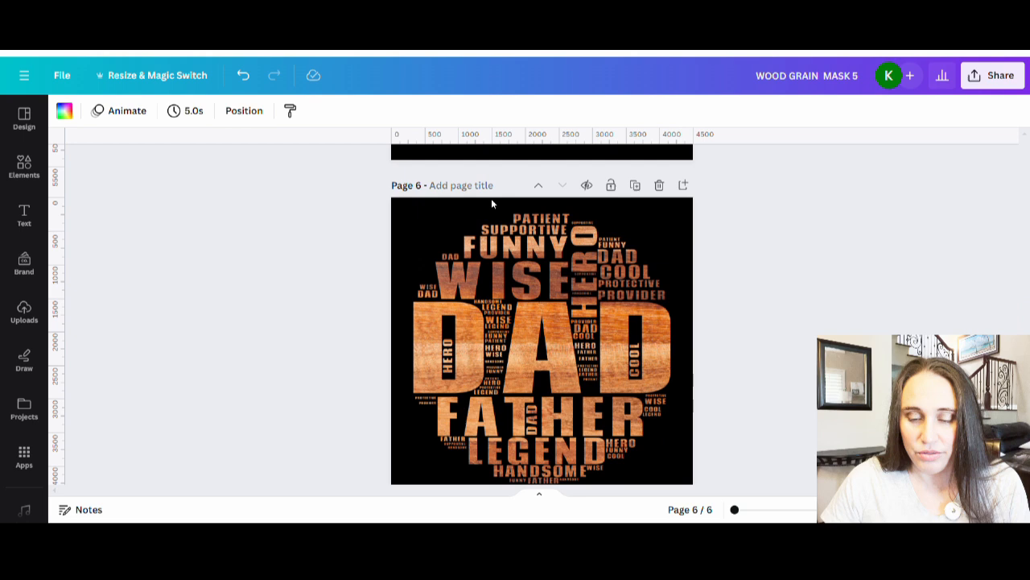
# Step: Title page 6 "DAD WOOD 5"
pyautogui.click(455, 187)
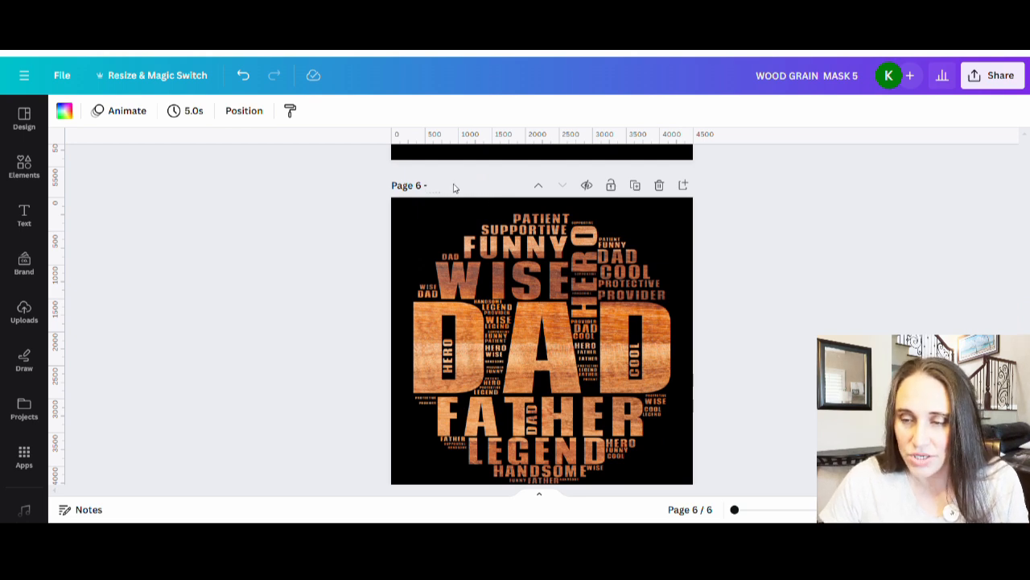
pyautogui.write('DAD')
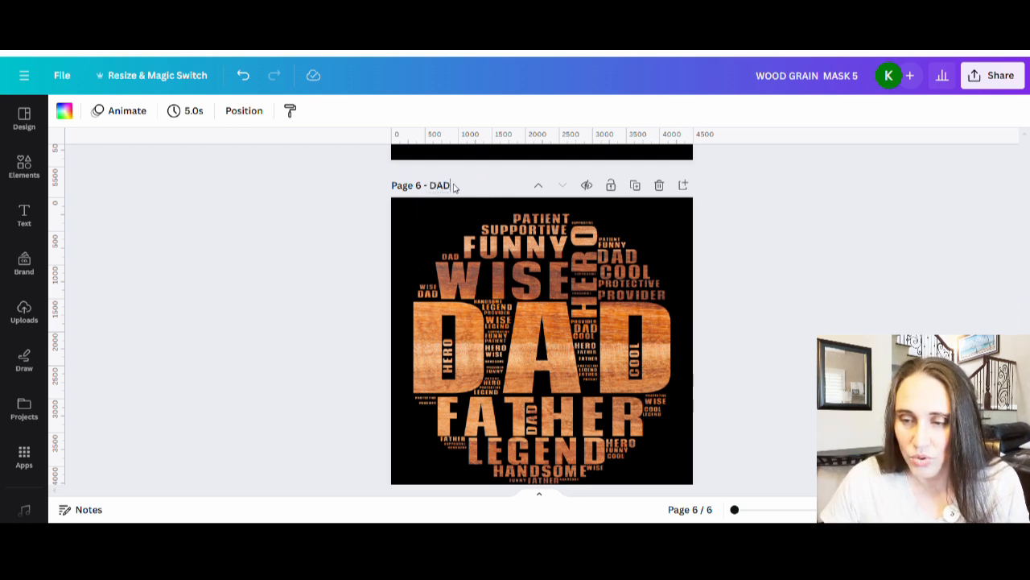
pyautogui.write(' WOOD 5')
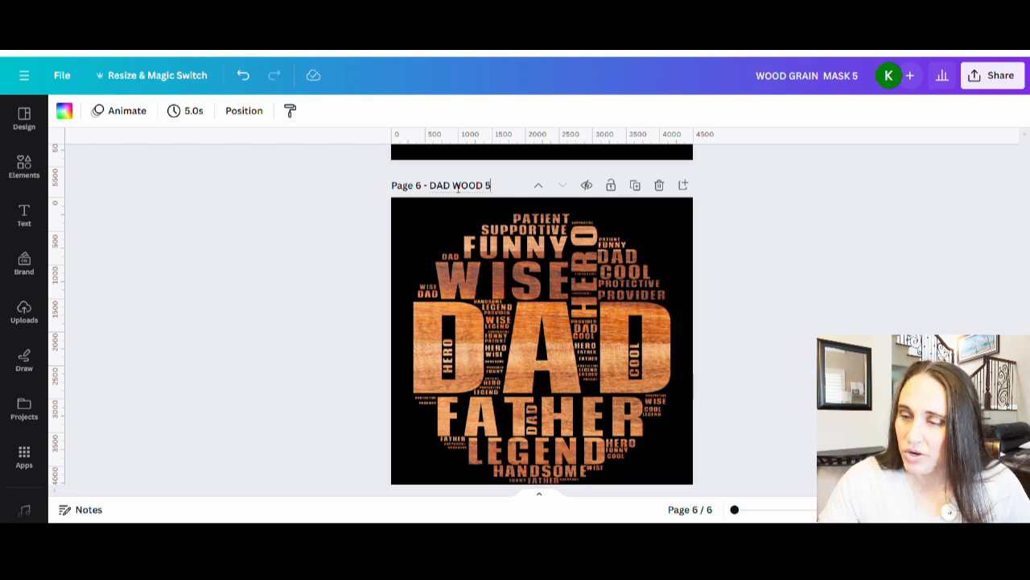
# Step: Download only page 6 as a PNG with a transparent background at size 1
pyautogui.click(996, 76)
pyautogui.click(795, 416)
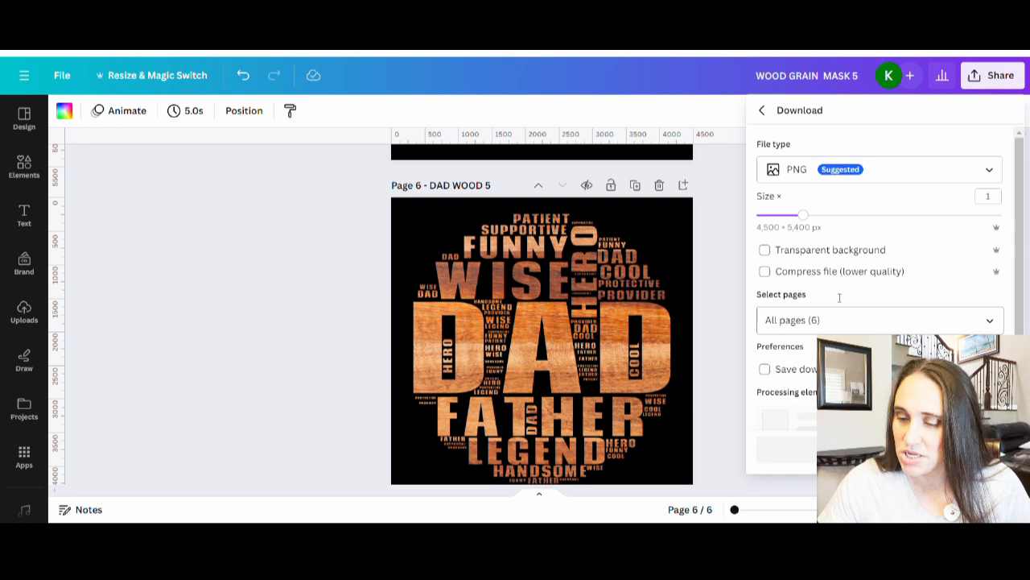
pyautogui.click(796, 251)
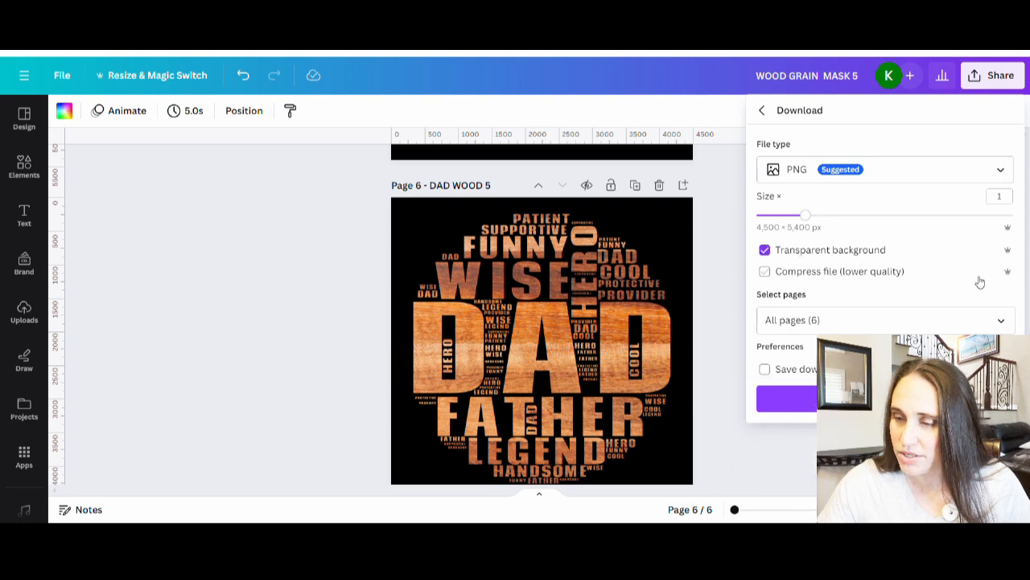
pyautogui.click(998, 319)
pyautogui.click(990, 104)
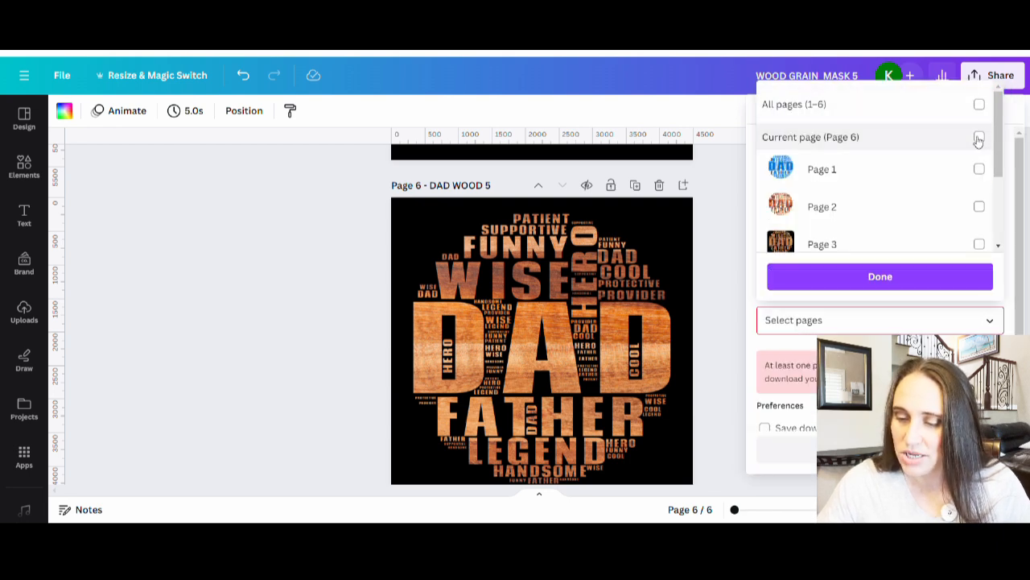
pyautogui.click(978, 137)
pyautogui.click(893, 276)
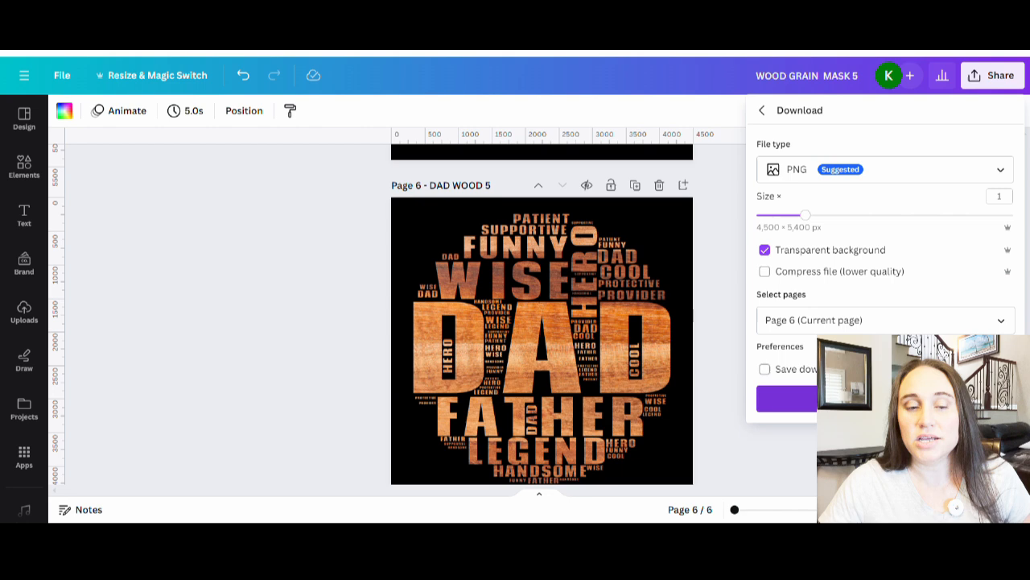
pyautogui.click(789, 398)
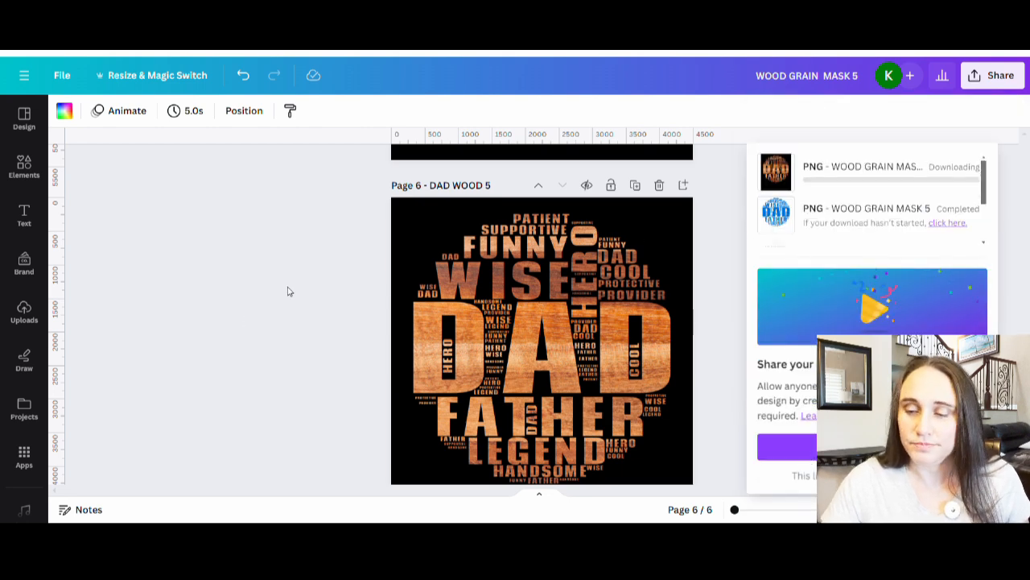
pyautogui.click(256, 324)
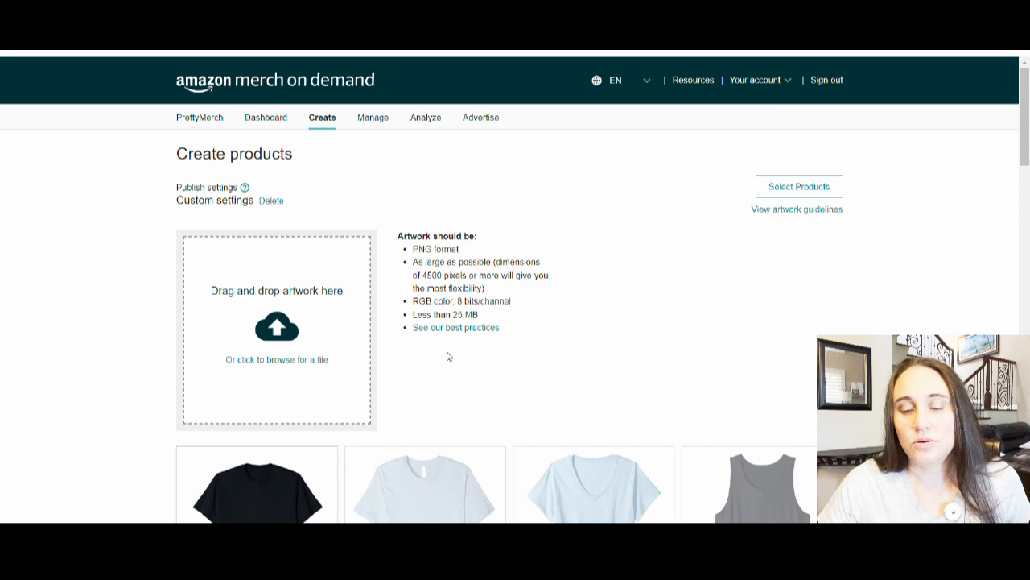
# Step: In Amazon Merch on Demand, open the product selection and confirm the standard t-shirt and tote bag for the .com marketplace
pyautogui.scroll(-1, 571, 251)
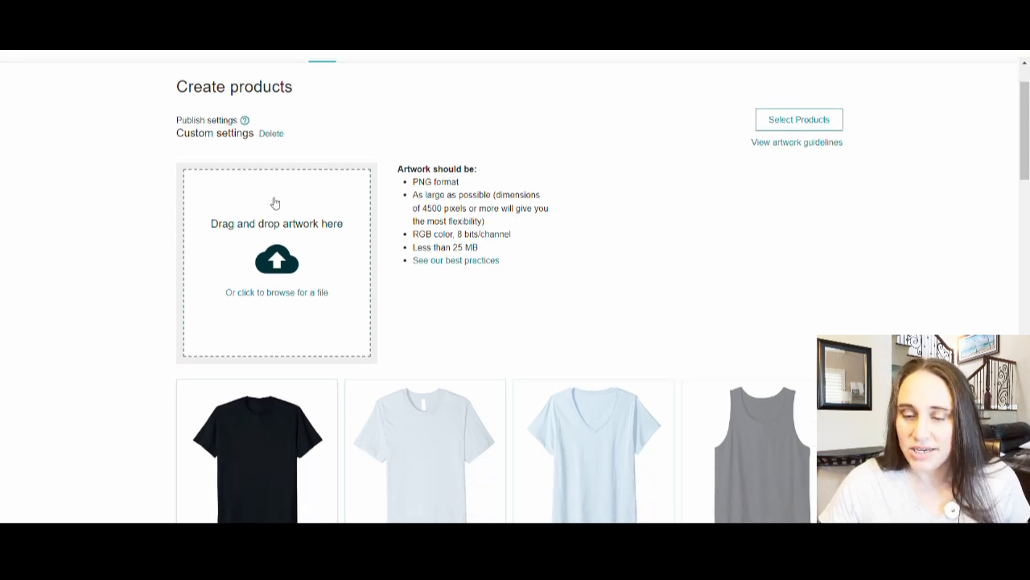
pyautogui.click(794, 122)
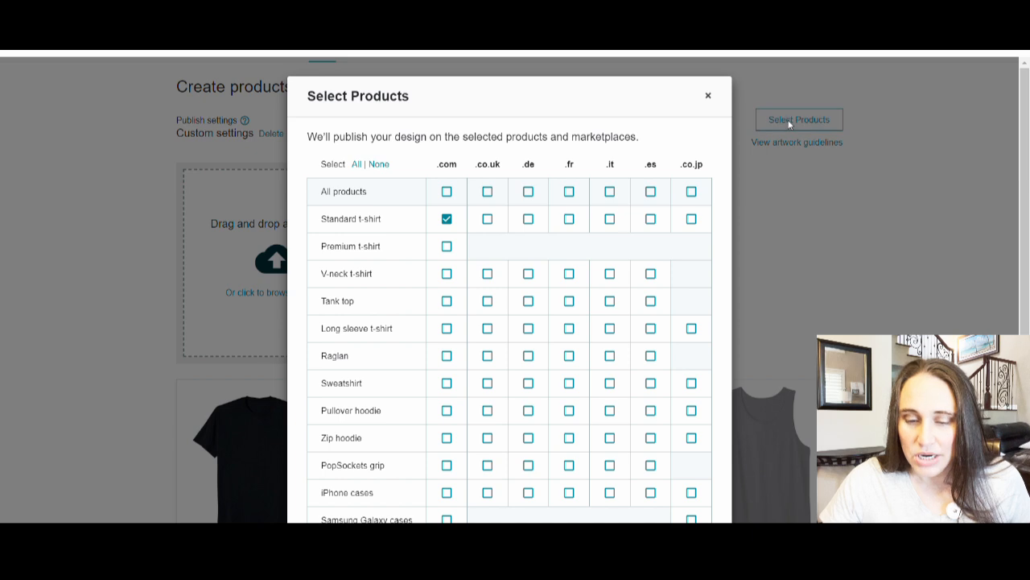
pyautogui.scroll(-1, 450, 223)
pyautogui.scroll(-3, 451, 223)
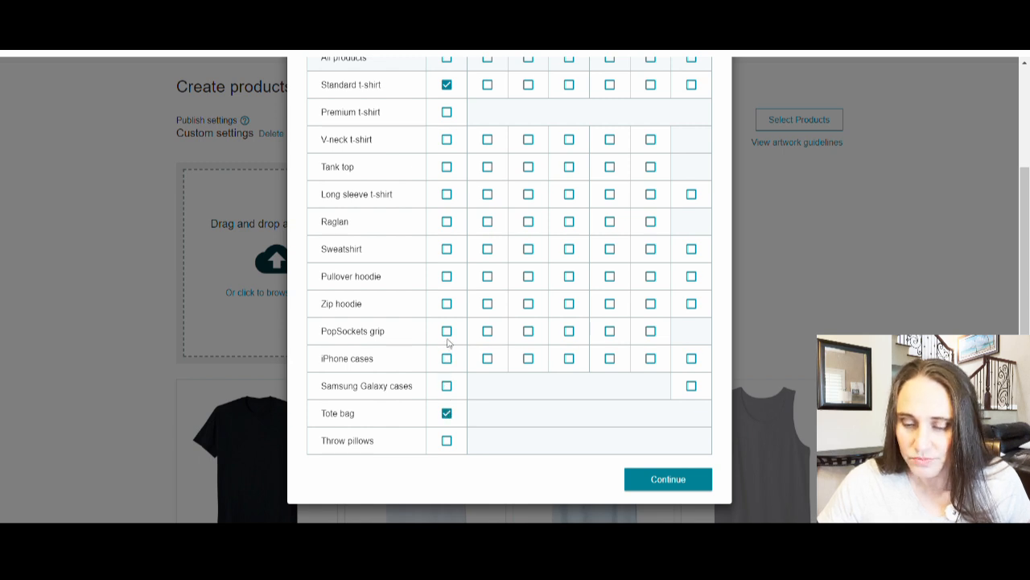
pyautogui.click(697, 487)
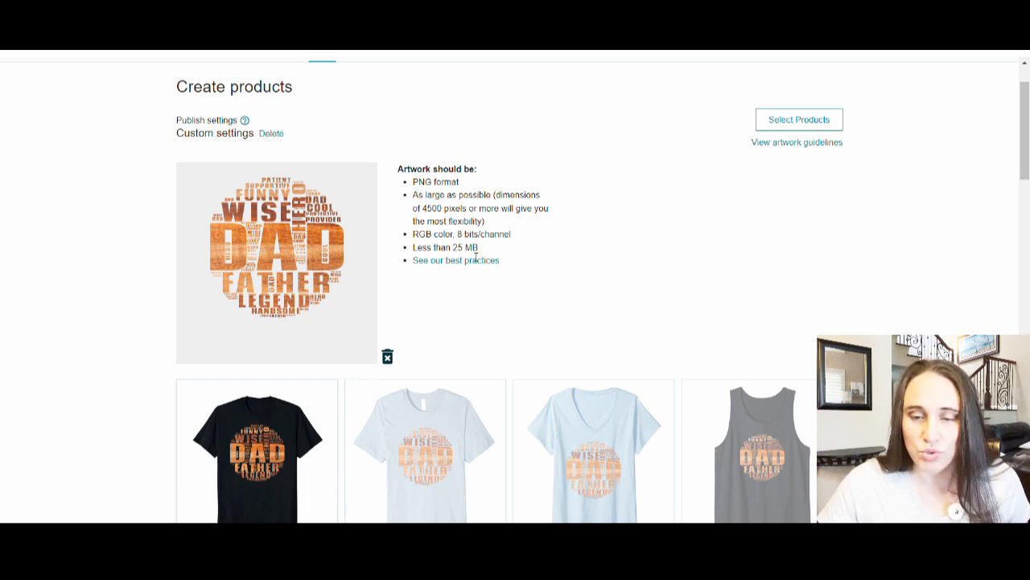
# Step: Open the standard t-shirt's details for editing and check the placement of the word cloud on its front
pyautogui.scroll(-1, 481, 202)
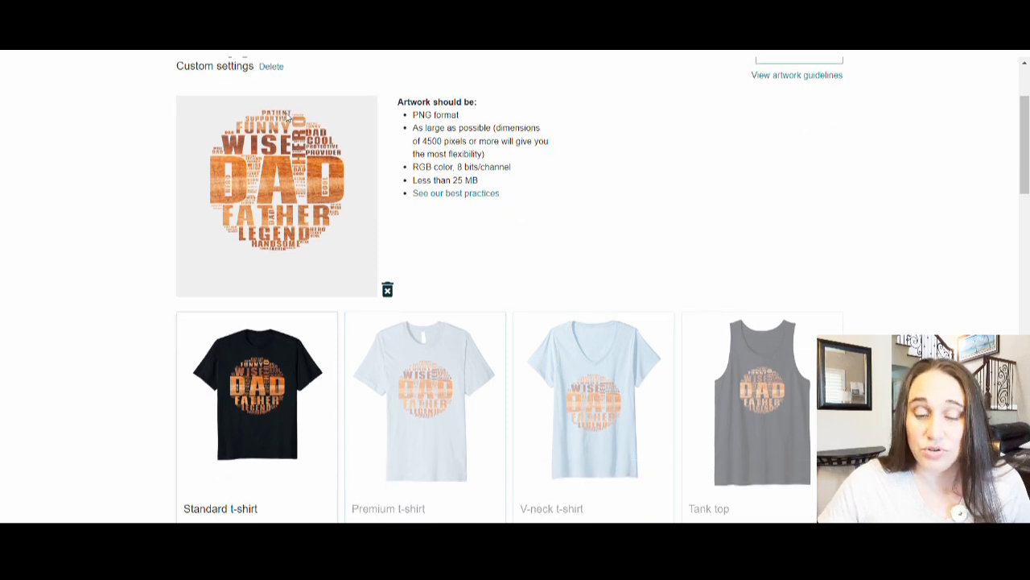
pyautogui.scroll(-2, 379, 258)
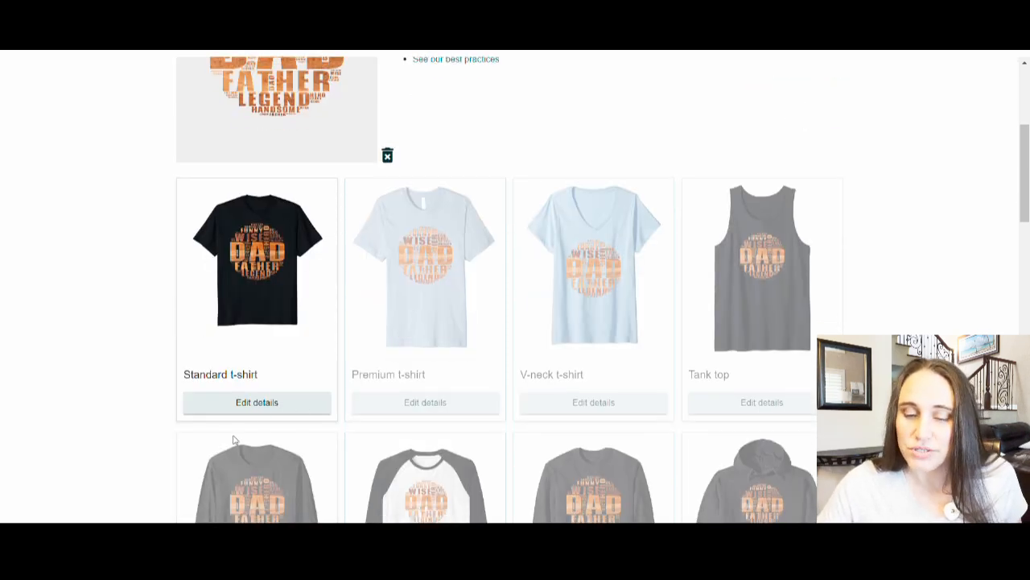
pyautogui.click(265, 407)
pyautogui.scroll(-5, 574, 125)
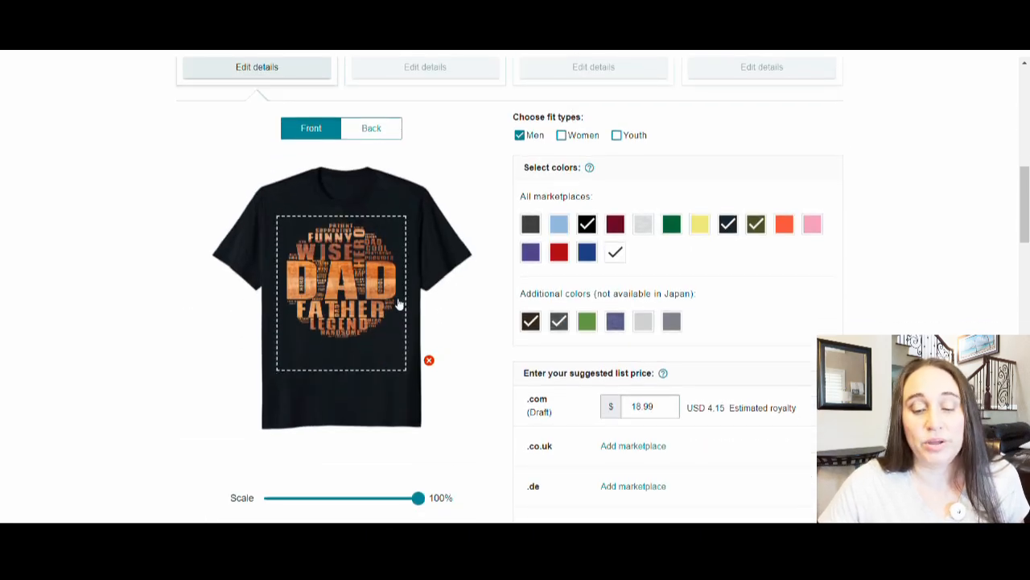
pyautogui.scroll(4, 422, 276)
pyautogui.scroll(-4, 294, 237)
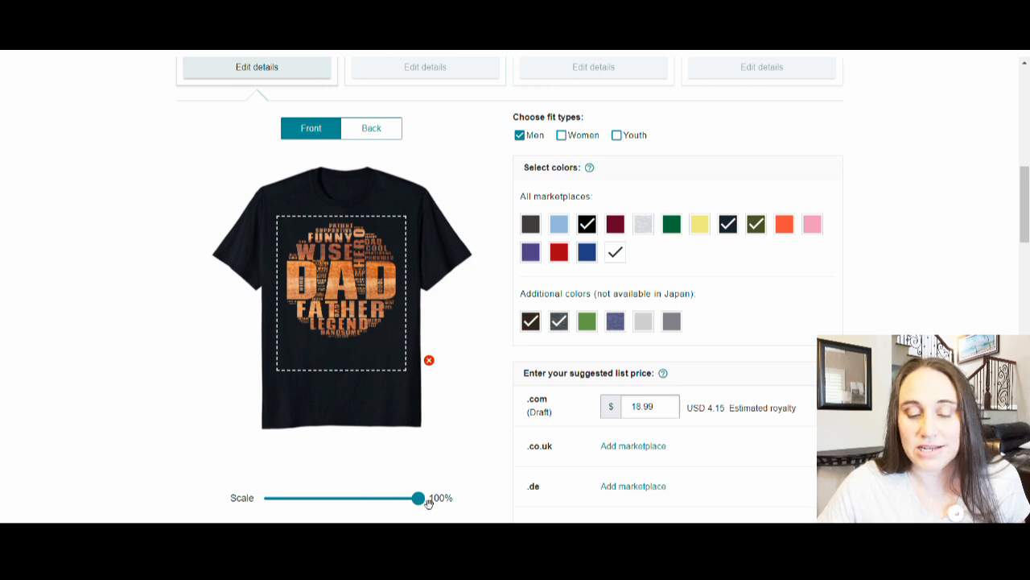
# Step: Scale the word cloud on the standard t-shirt's front to 76% and center it horizontally
pyautogui.moveTo(420, 499); pyautogui.dragTo(386, 507)
pyautogui.scroll(-1, 346, 466)
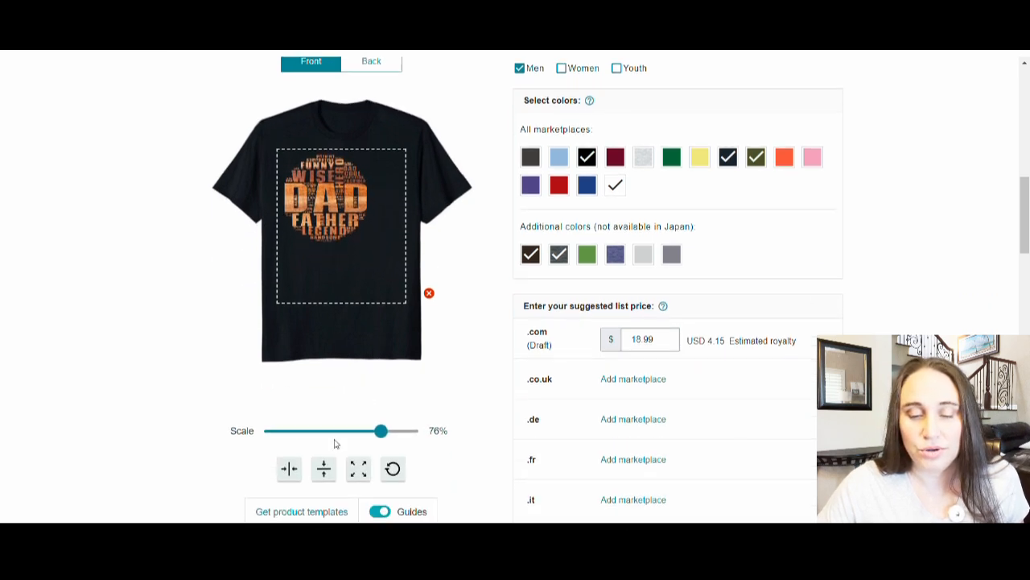
pyautogui.click(290, 469)
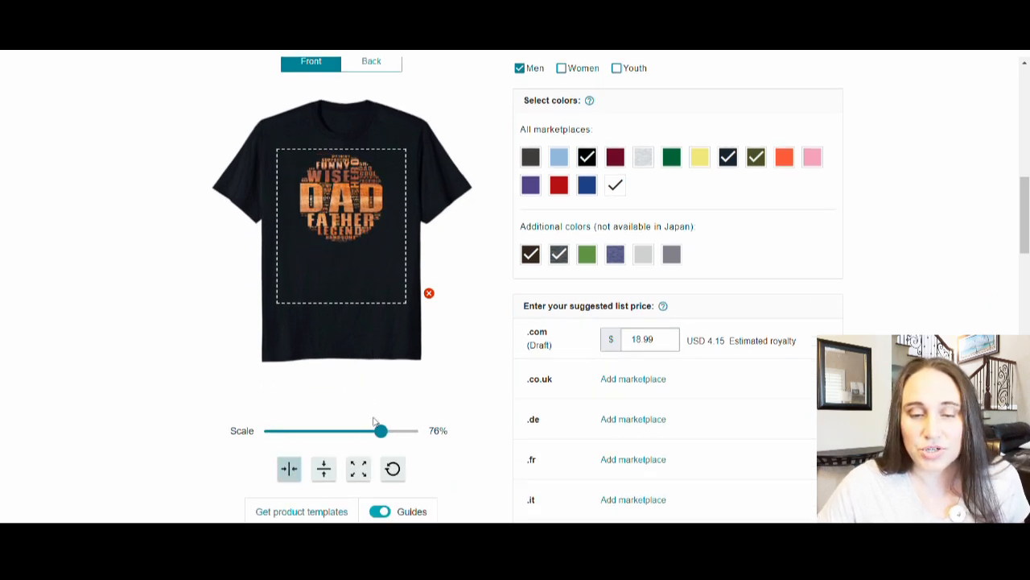
pyautogui.scroll(4, 435, 411)
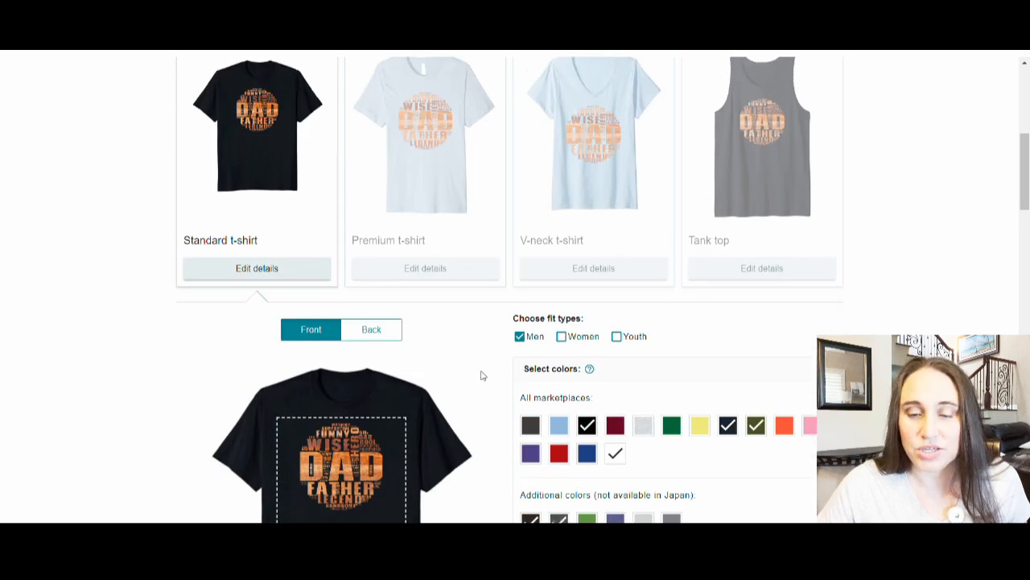
# Step: Enlarge the word cloud on the standard t-shirt's front to 86% and center it horizontally
pyautogui.scroll(1, 483, 375)
pyautogui.scroll(-5, 489, 376)
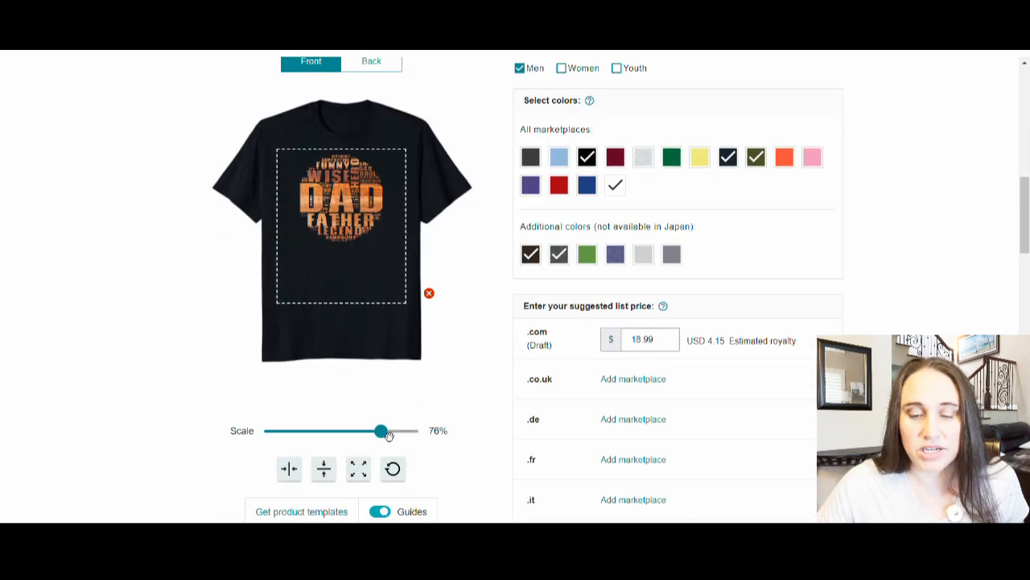
pyautogui.moveTo(383, 432); pyautogui.dragTo(403, 433)
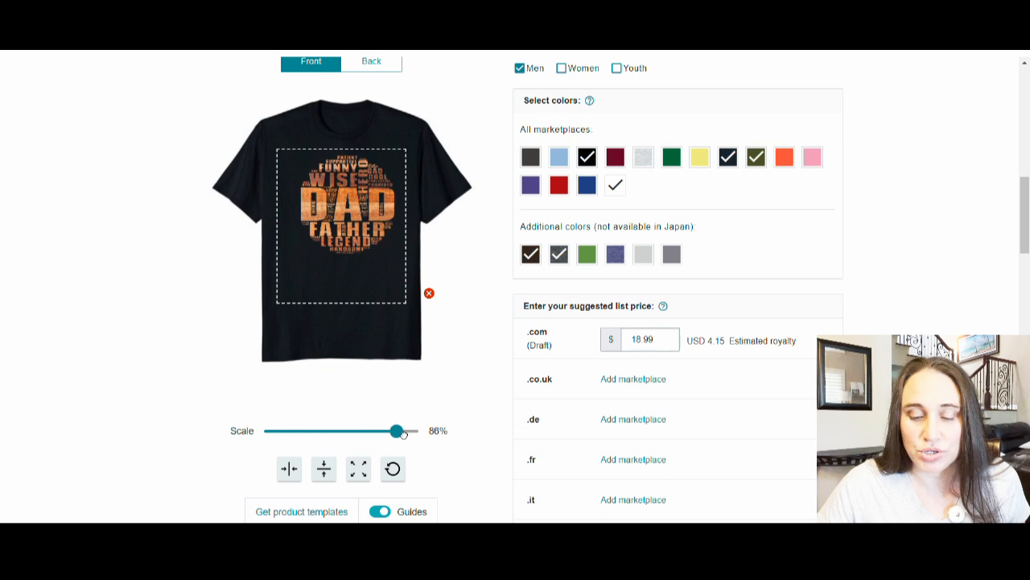
pyautogui.click(290, 470)
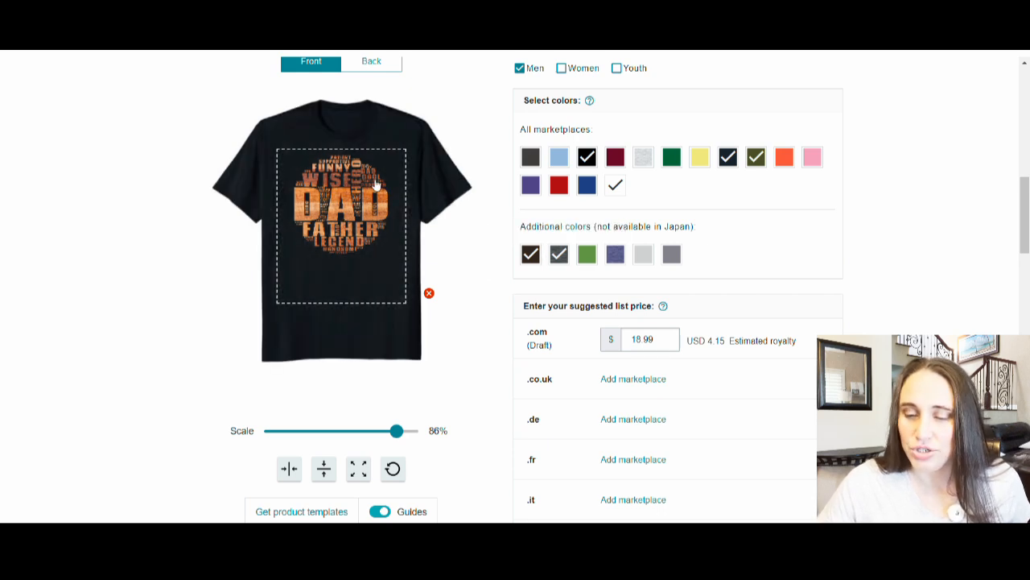
# Step: Open the PopSockets grip's details for editing and set its background color to black (000000)
pyautogui.scroll(-4, 232, 120)
pyautogui.scroll(-2, 196, 168)
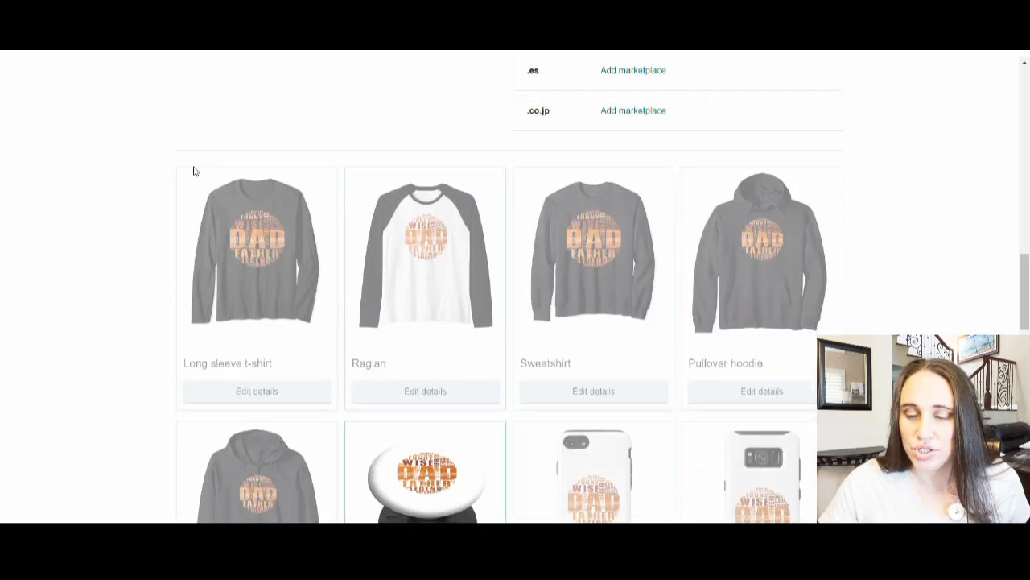
pyautogui.scroll(-2, 422, 207)
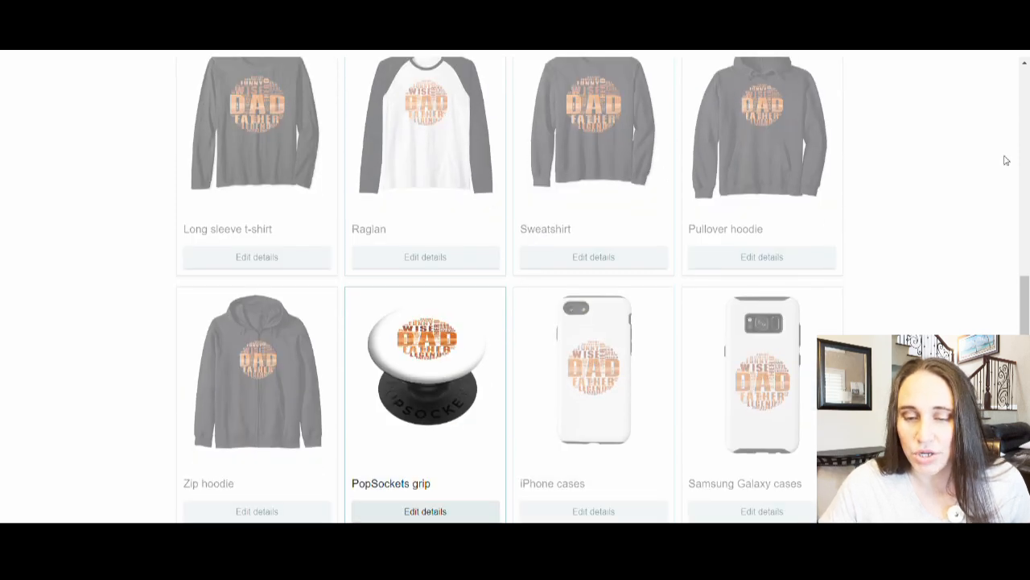
pyautogui.scroll(-2, 510, 101)
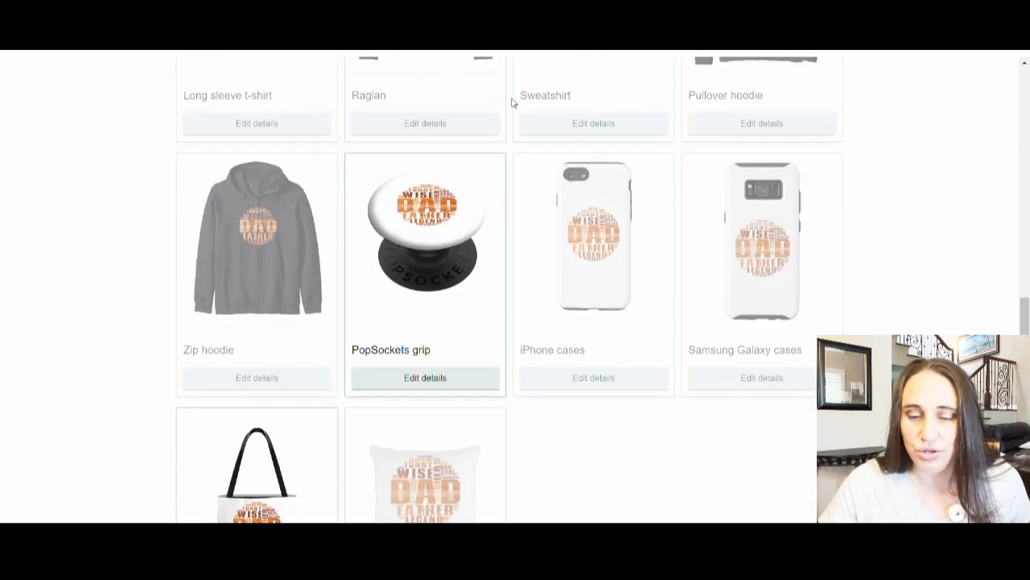
pyautogui.click(427, 384)
pyautogui.scroll(-3, 329, 168)
pyautogui.scroll(-2, 373, 272)
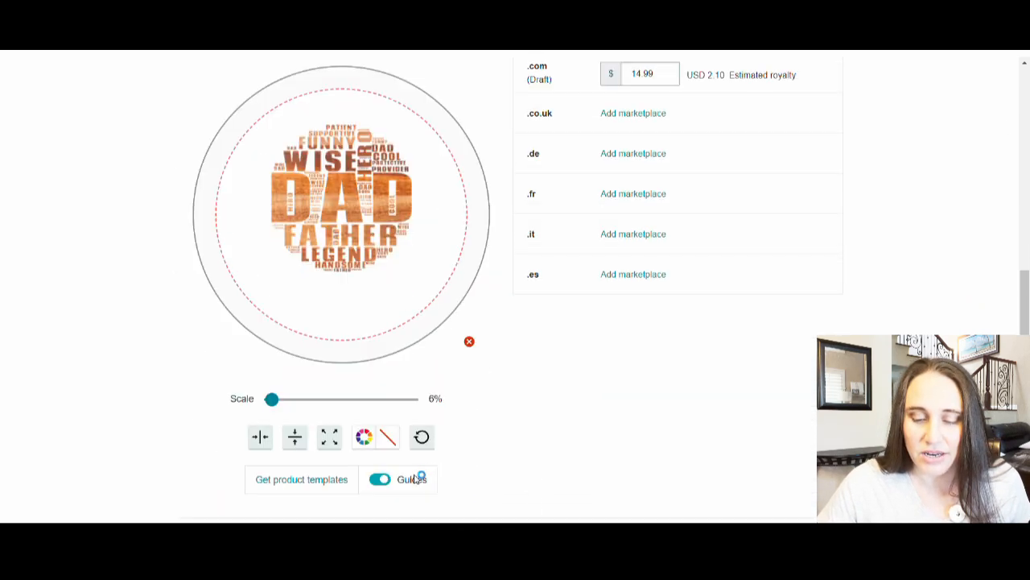
pyautogui.click(363, 437)
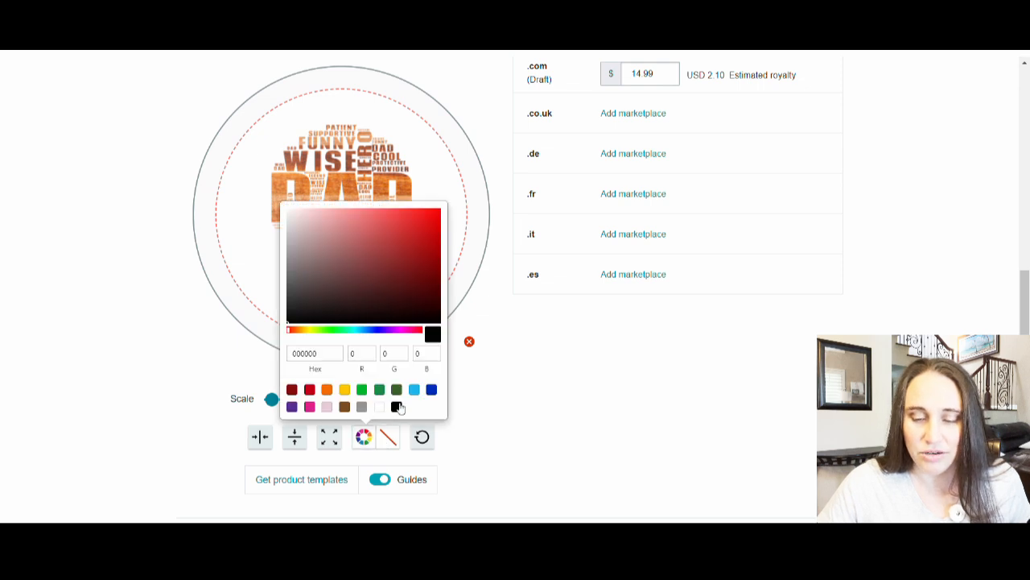
pyautogui.click(396, 407)
pyautogui.click(298, 428)
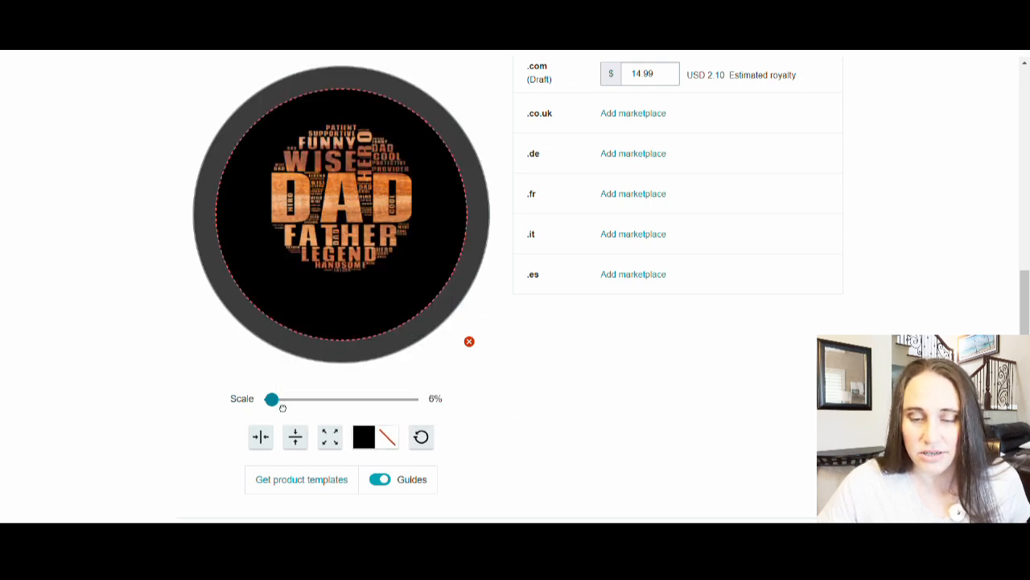
# Step: Scale the word cloud on the PopSockets grip to 9%, fit it inside the dashed circle and center it horizontally
pyautogui.moveTo(282, 407); pyautogui.dragTo(285, 407)
pyautogui.moveTo(326, 344); pyautogui.dragTo(278, 260)
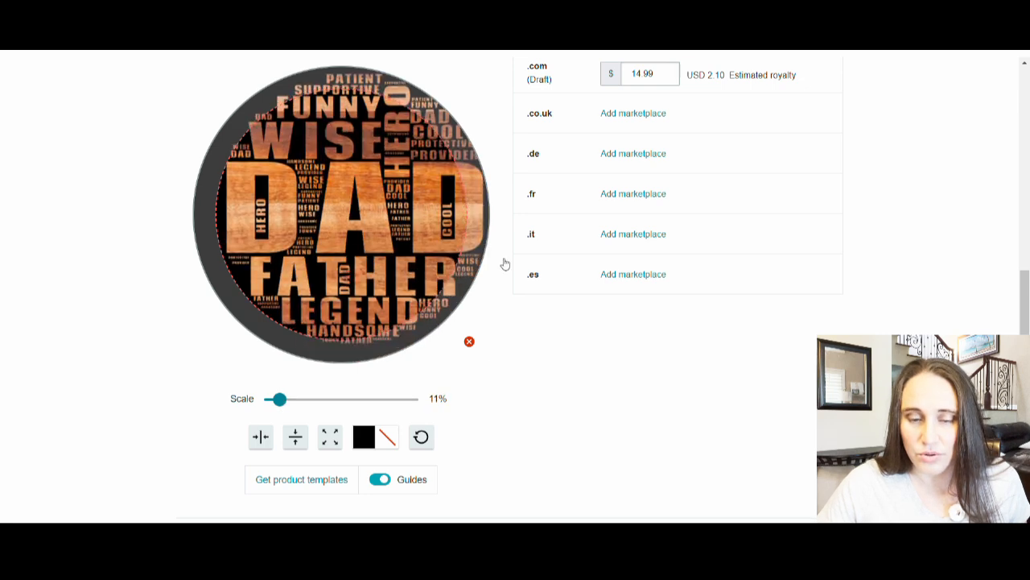
pyautogui.moveTo(337, 220); pyautogui.dragTo(334, 220)
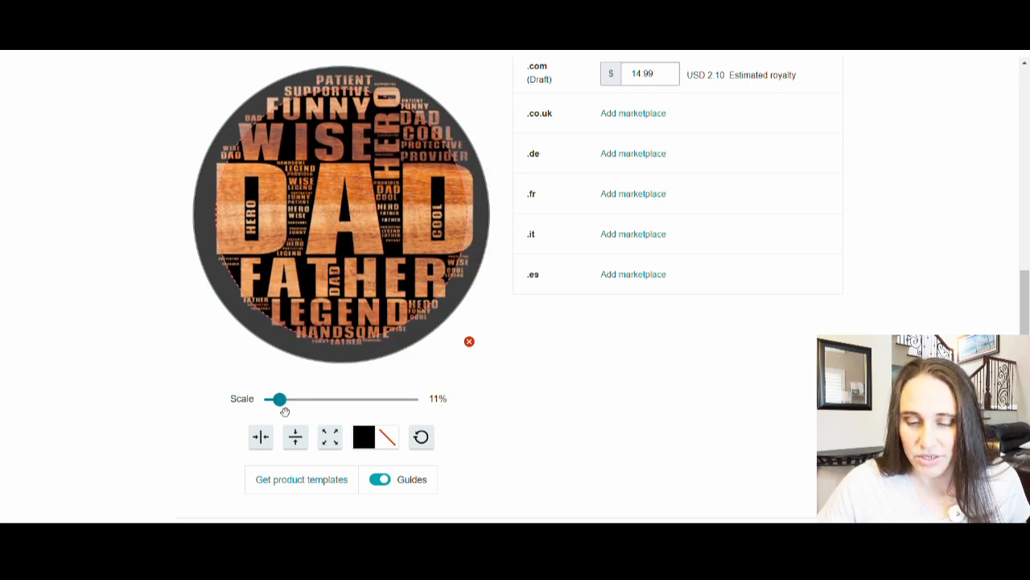
pyautogui.moveTo(279, 412); pyautogui.dragTo(283, 408)
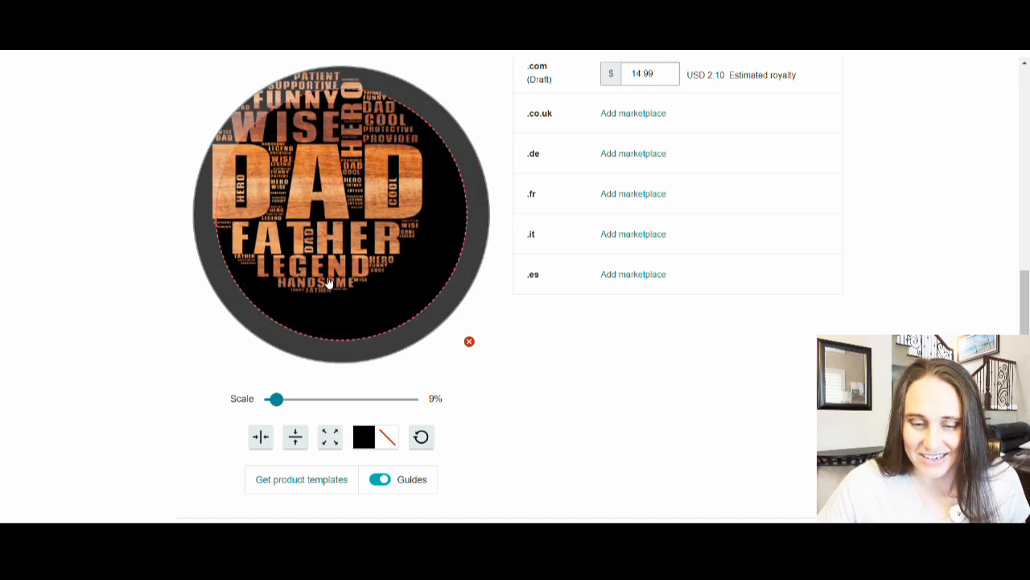
pyautogui.moveTo(328, 282); pyautogui.dragTo(358, 310)
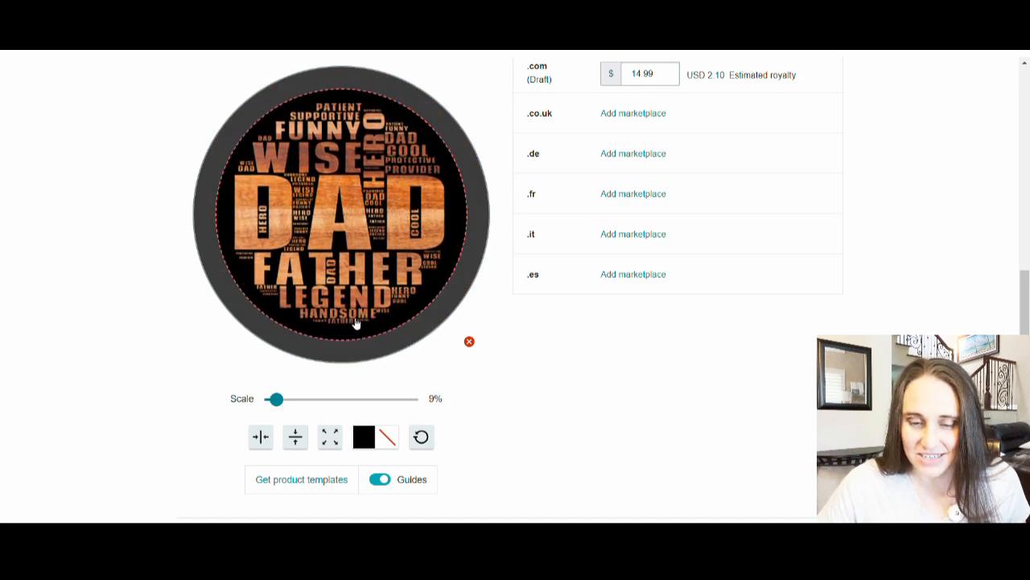
pyautogui.click(266, 443)
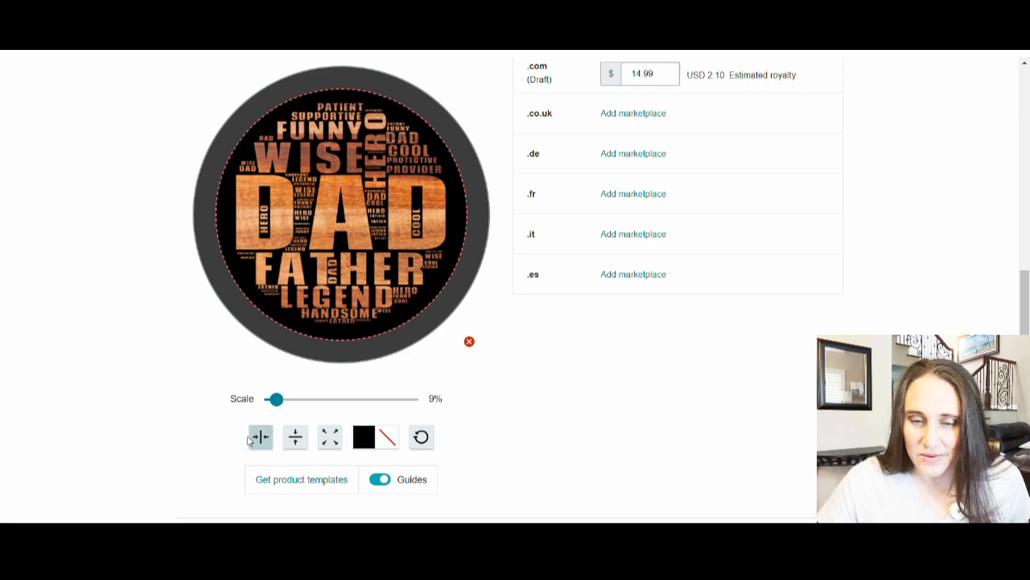
pyautogui.scroll(4, 586, 308)
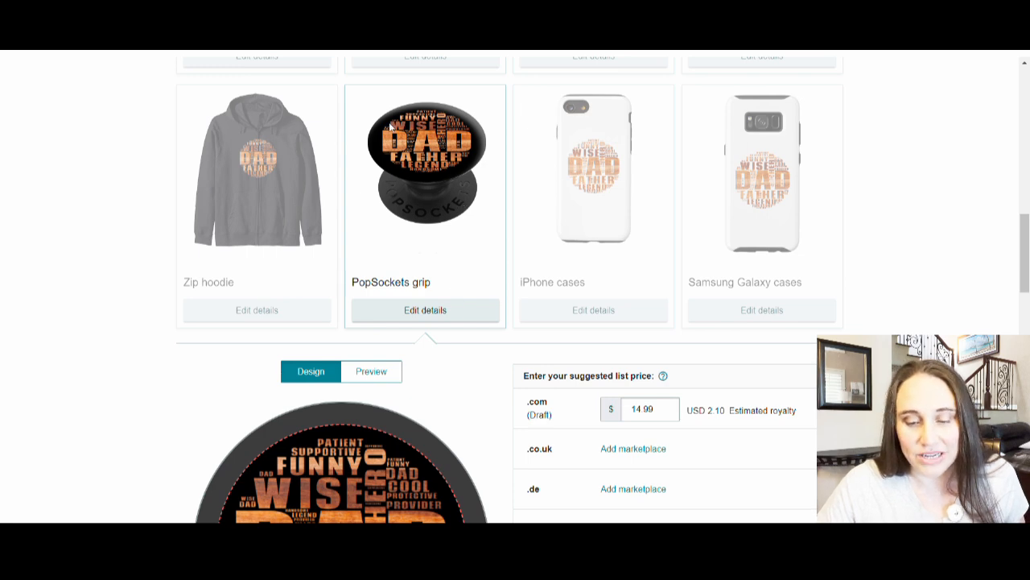
# Step: Scale the PopSockets grip's word cloud to 10%, reposition it to fill the dashed circle and check the product thumbnail
pyautogui.scroll(-4, 528, 205)
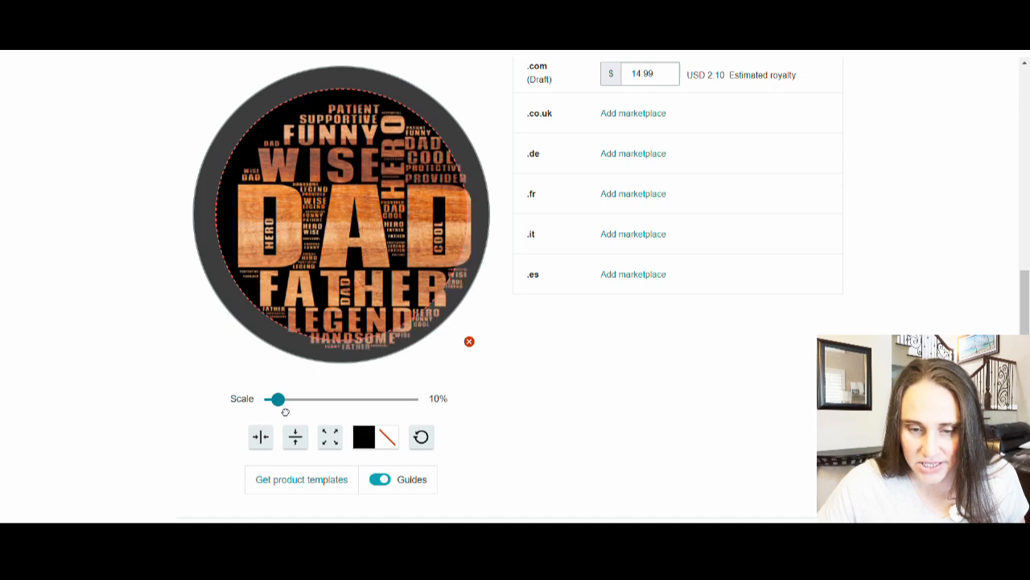
pyautogui.moveTo(337, 301); pyautogui.dragTo(337, 300)
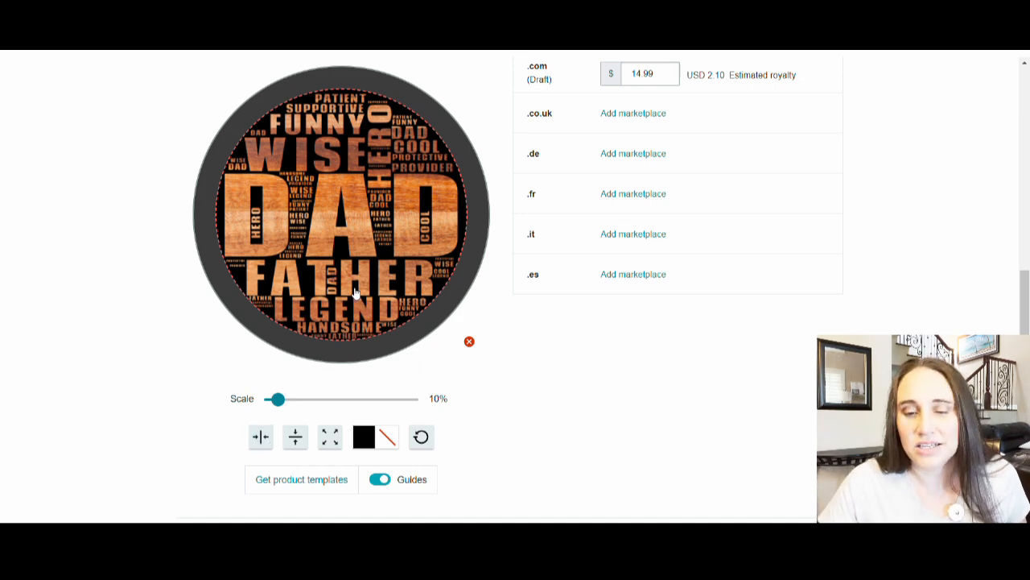
pyautogui.scroll(4, 713, 368)
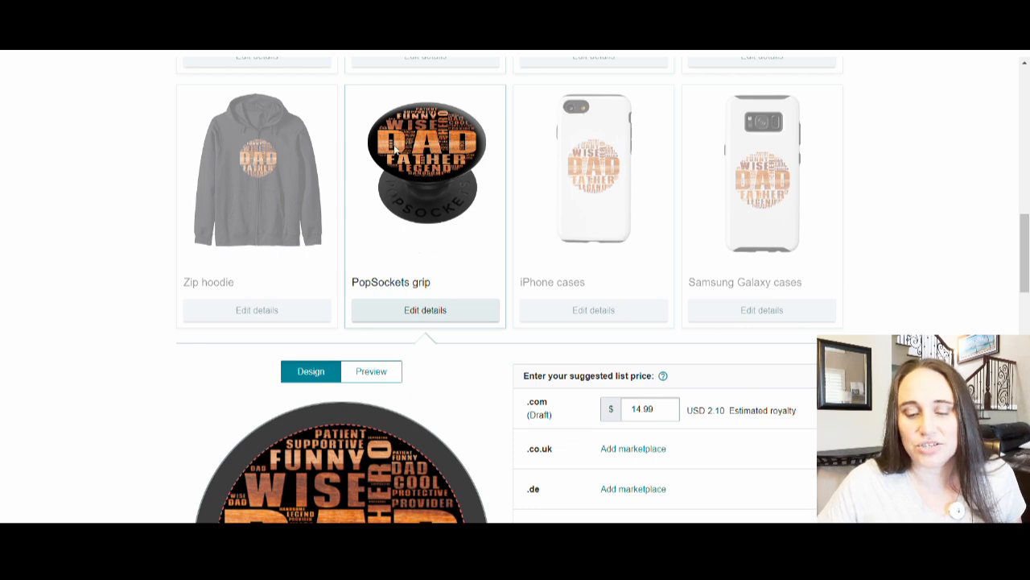
pyautogui.scroll(-2, 405, 239)
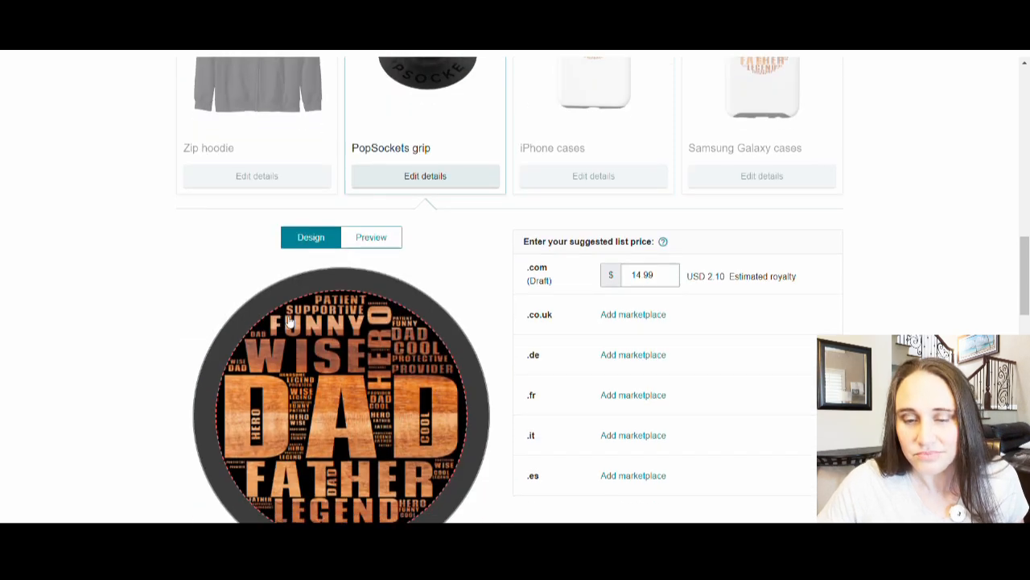
pyautogui.scroll(2, 451, 322)
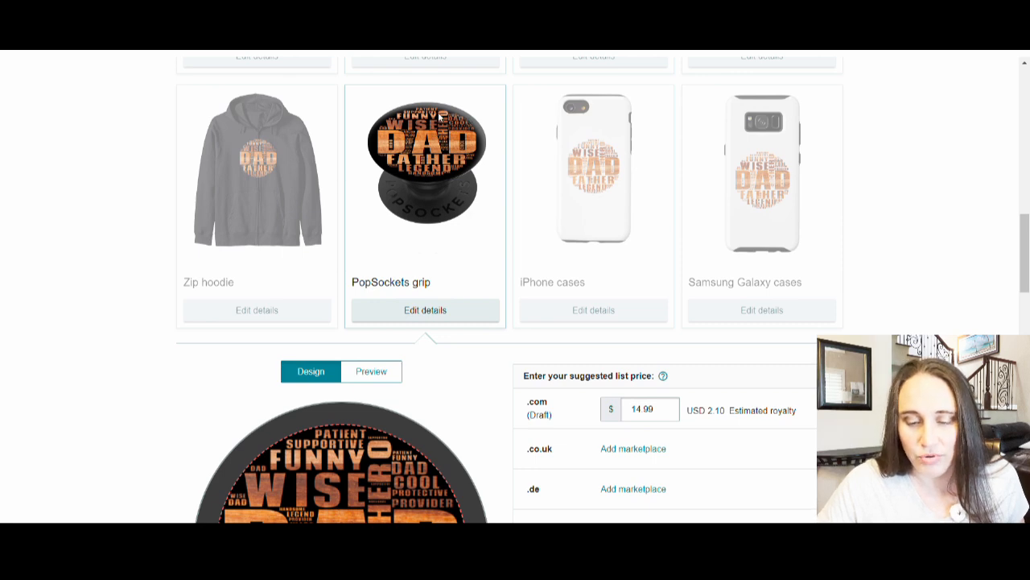
pyautogui.scroll(-3, 419, 146)
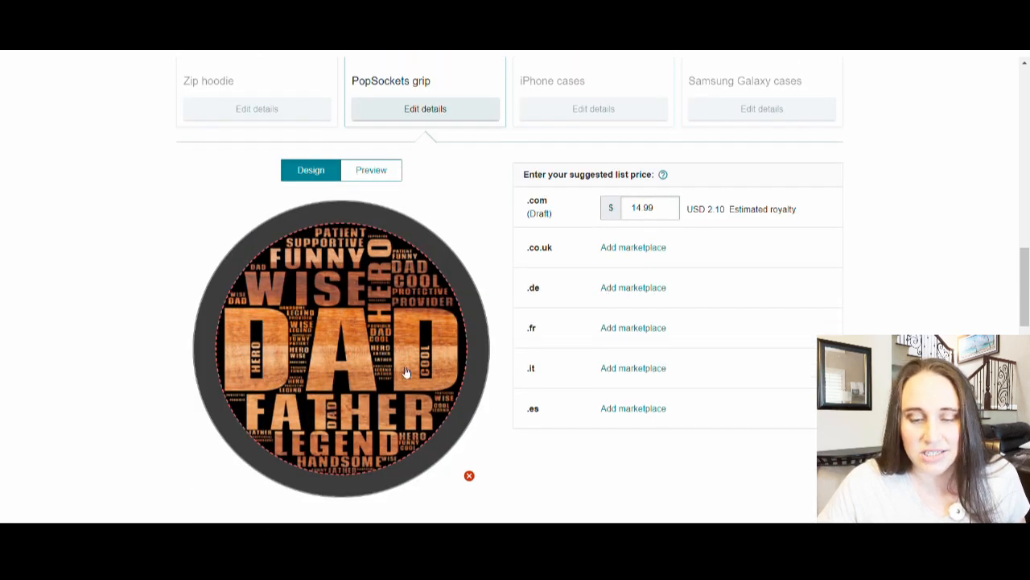
# Step: Open the tote bag's details for editing and set its background color to black (000000)
pyautogui.scroll(-5, 405, 373)
pyautogui.scroll(-2, 667, 163)
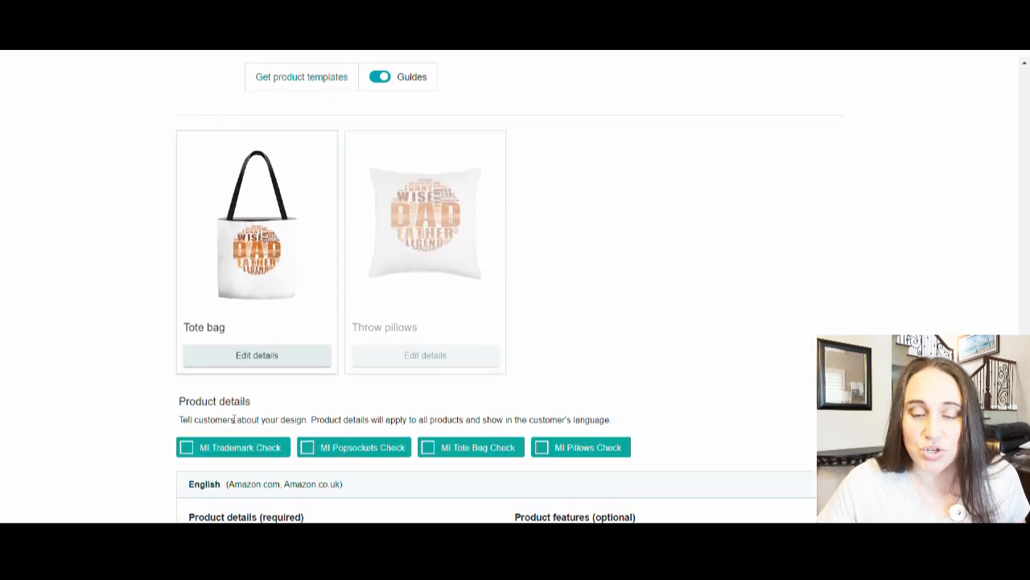
pyautogui.click(278, 362)
pyautogui.scroll(-1, 283, 380)
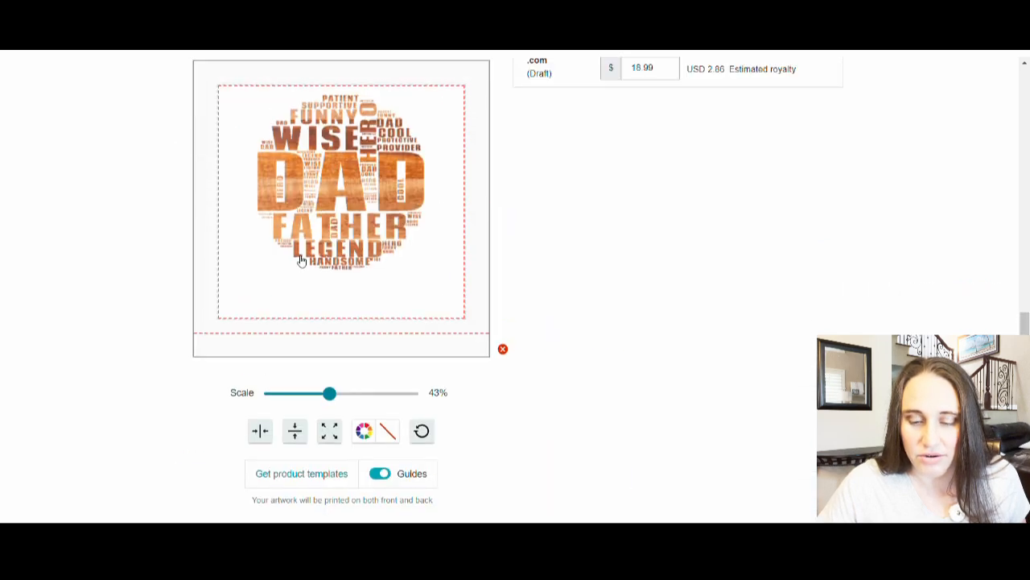
pyautogui.scroll(5, 322, 402)
pyautogui.scroll(-4, 346, 416)
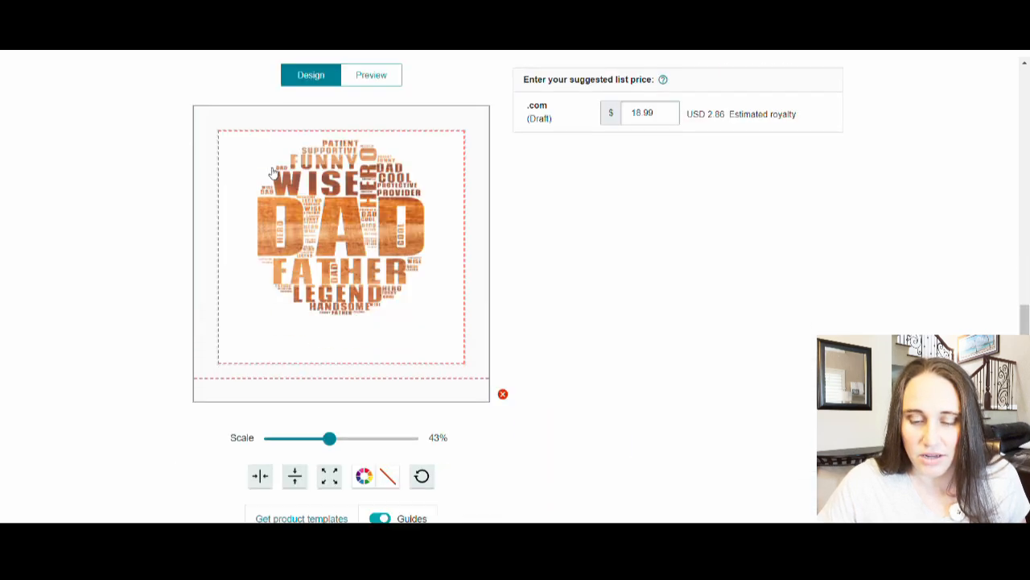
pyautogui.click(363, 478)
pyautogui.click(397, 447)
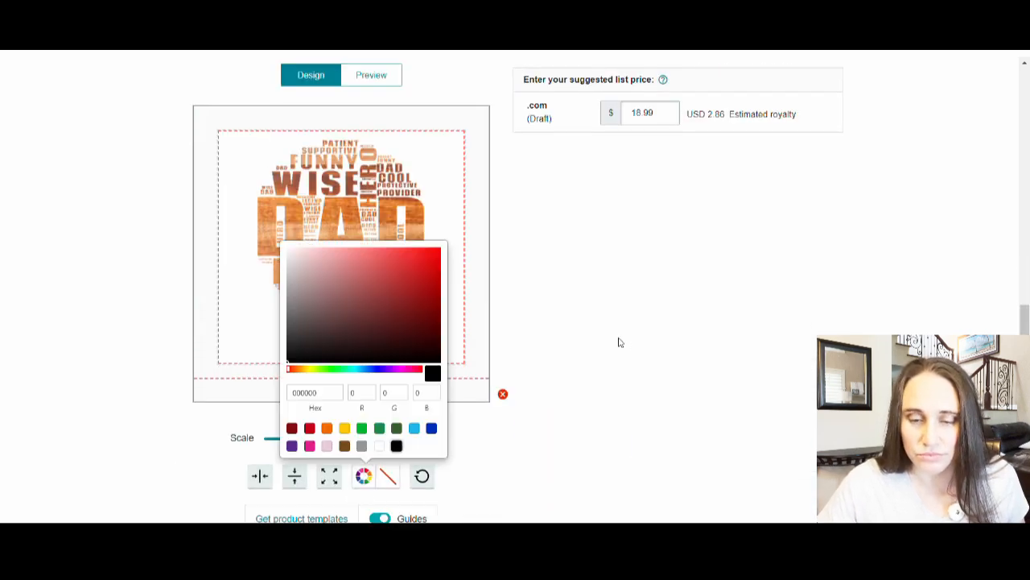
pyautogui.click(842, 248)
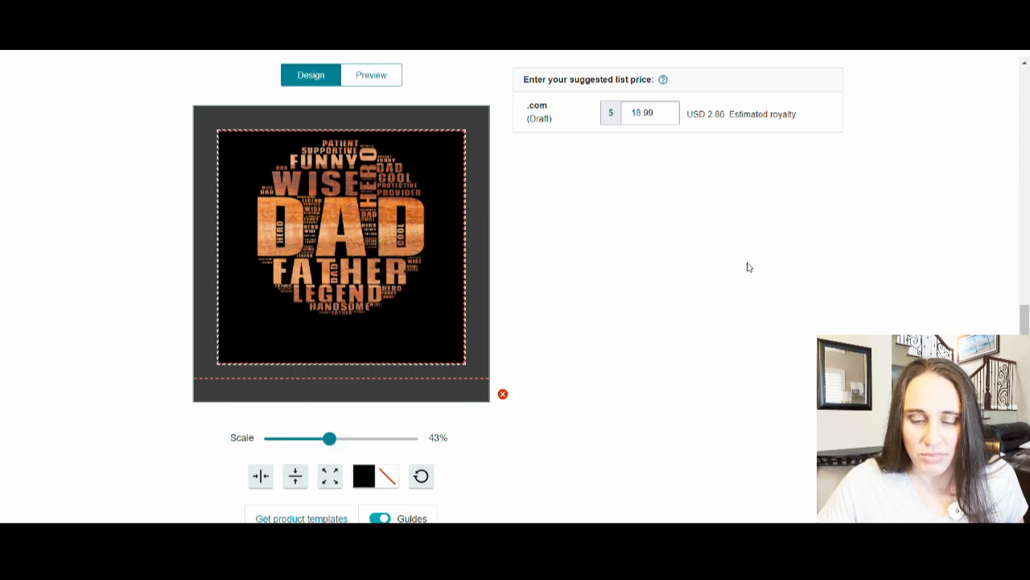
# Step: Scale the word cloud on the tote bag to 53%, move it inside the dashed area and center it horizontally
pyautogui.moveTo(335, 253); pyautogui.dragTo(320, 261)
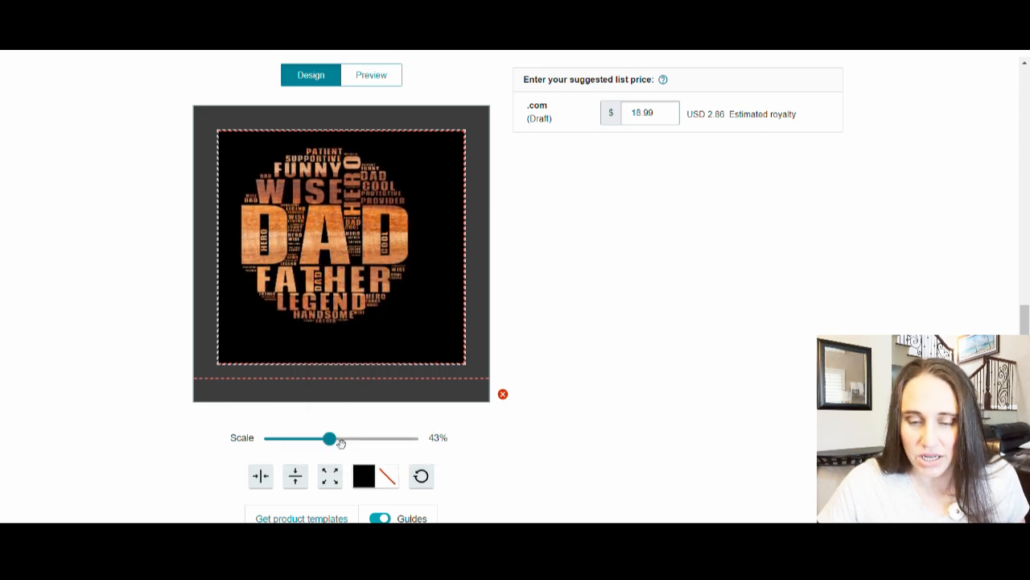
pyautogui.moveTo(335, 440); pyautogui.dragTo(351, 447)
pyautogui.moveTo(348, 304); pyautogui.dragTo(349, 294)
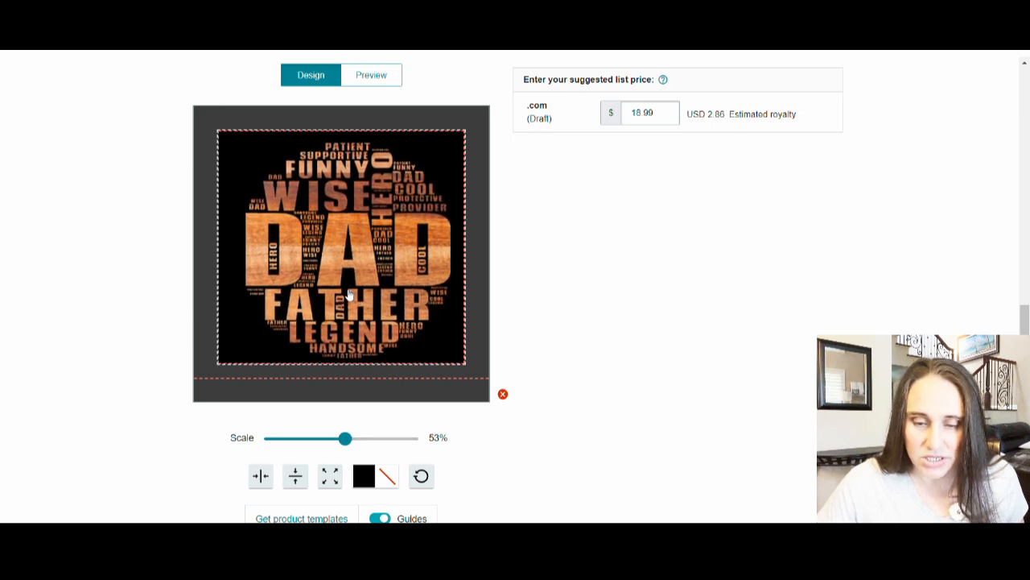
pyautogui.click(260, 476)
pyautogui.scroll(3, 333, 426)
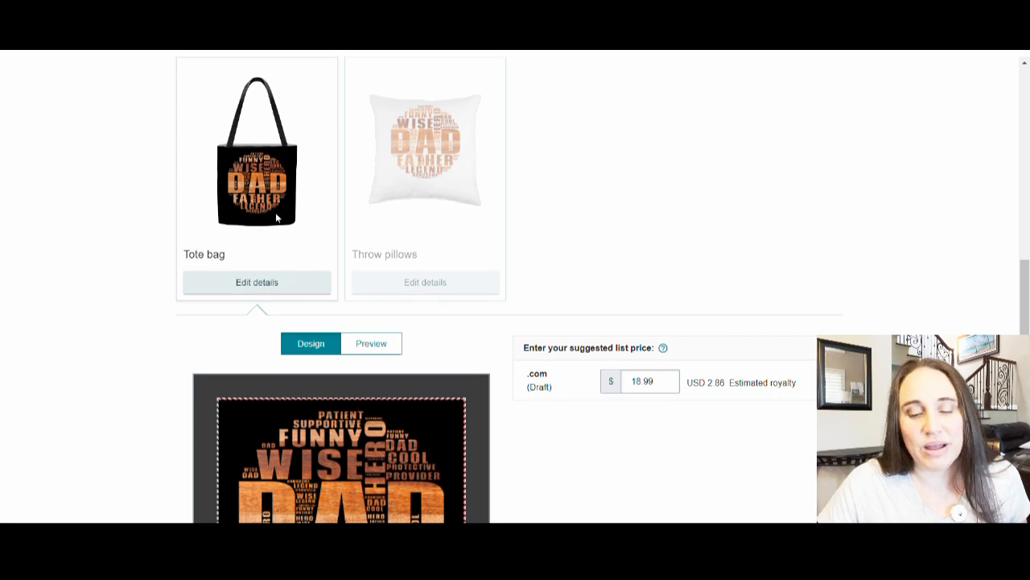
pyautogui.scroll(-2, 279, 219)
pyautogui.scroll(2, 225, 294)
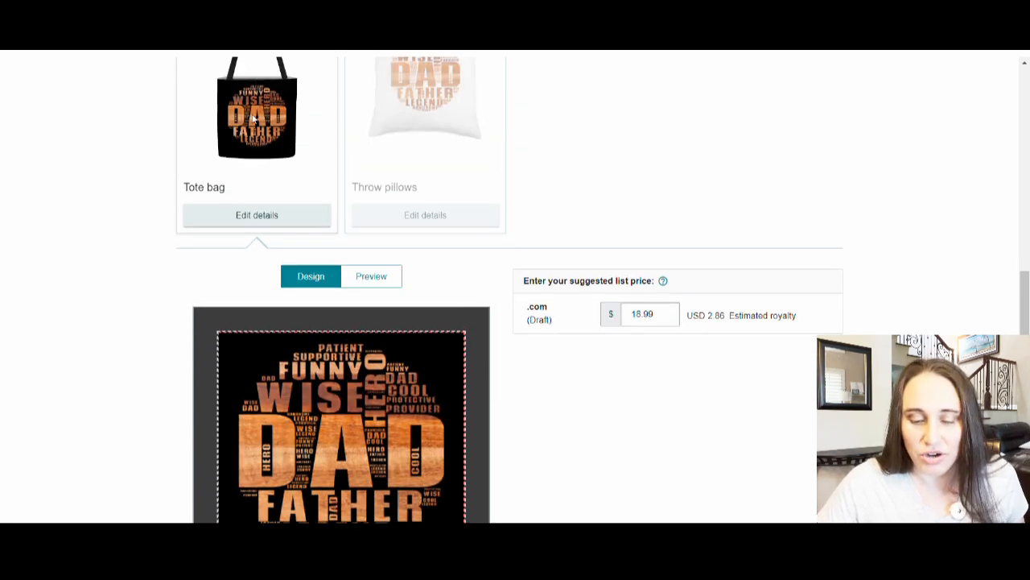
# Step: Reduce the tote bag's word cloud to 50%, move it slightly lower, center it horizontally and check the product thumbnail
pyautogui.scroll(-2, 302, 159)
pyautogui.scroll(-1, 433, 360)
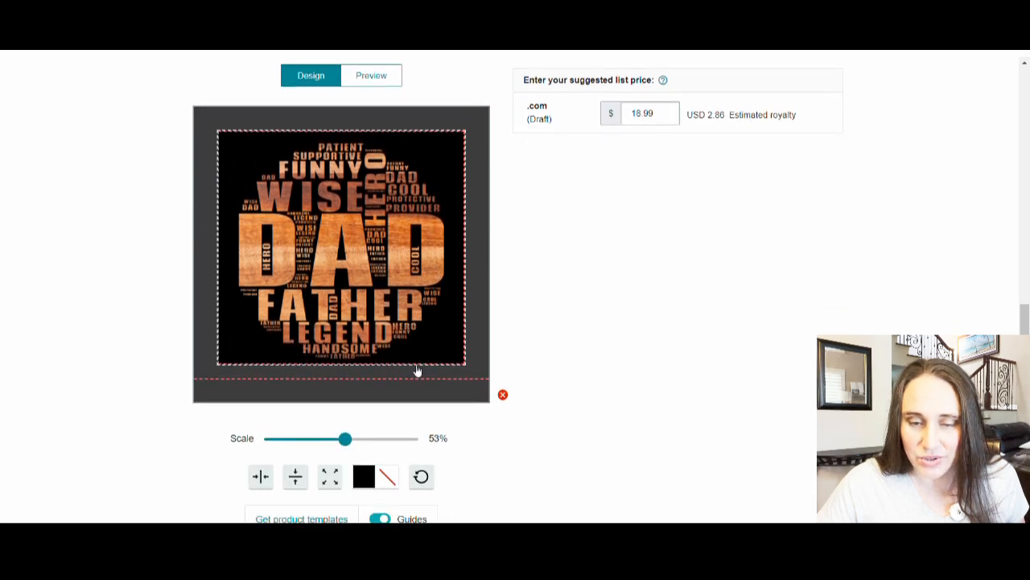
pyautogui.moveTo(356, 450); pyautogui.dragTo(348, 450)
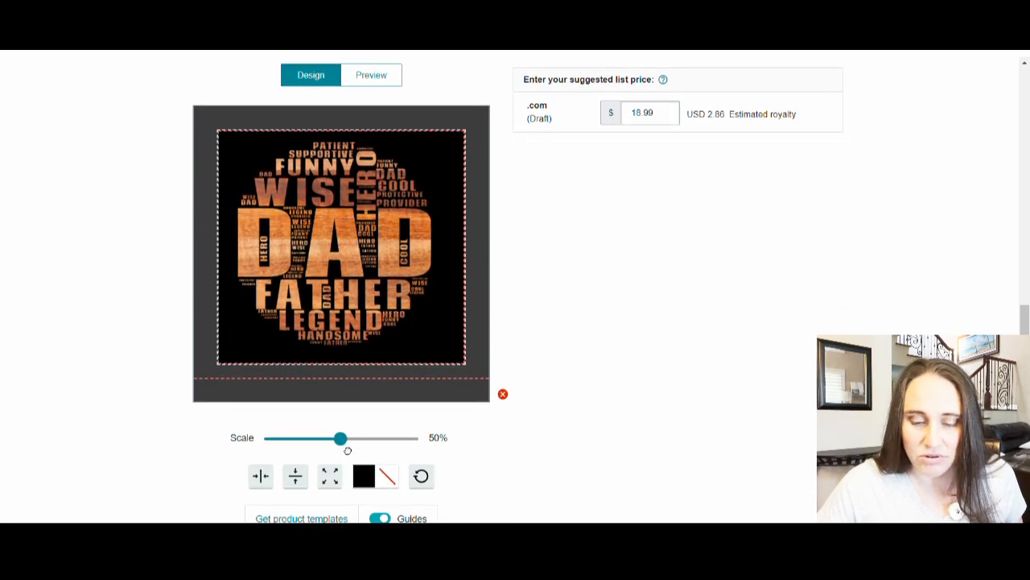
pyautogui.moveTo(406, 299); pyautogui.dragTo(410, 313)
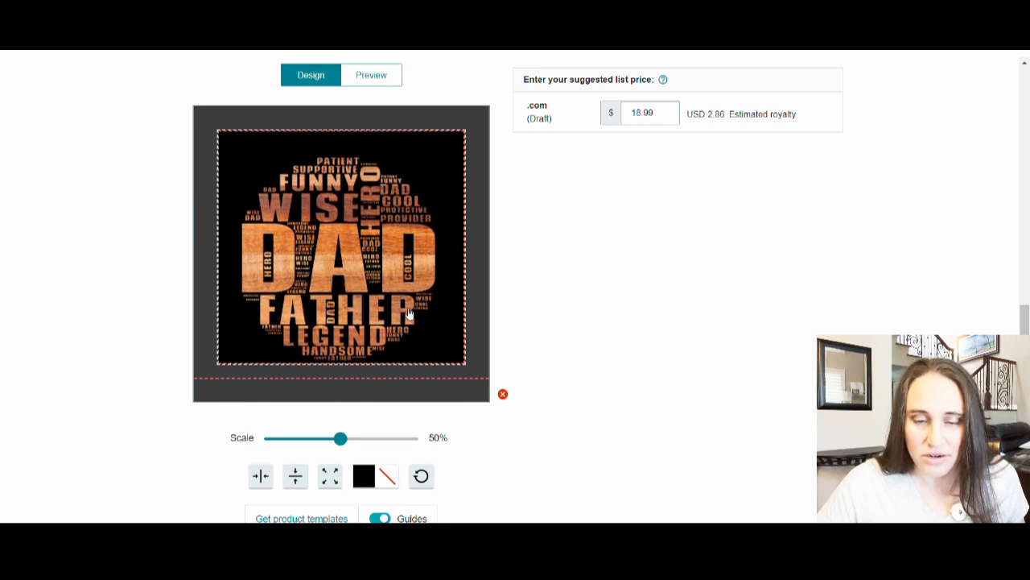
pyautogui.click(260, 476)
pyautogui.scroll(4, 257, 363)
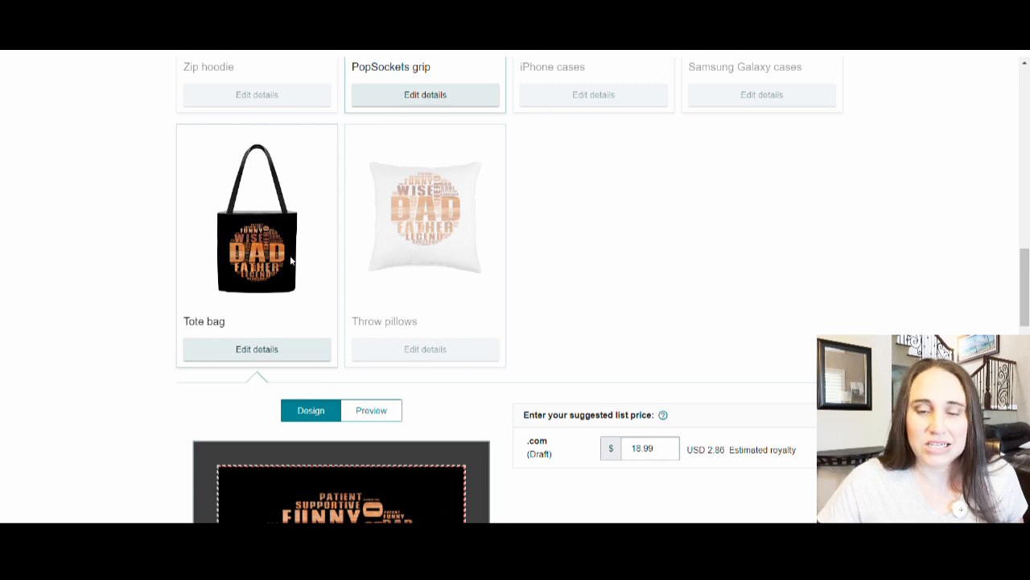
pyautogui.scroll(2, 358, 352)
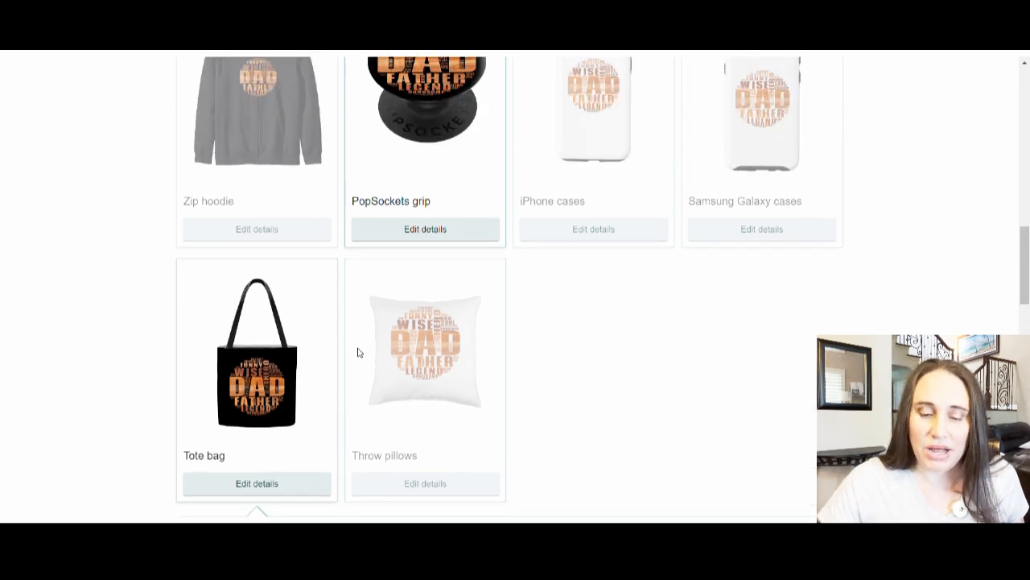
# Step: Review the design on the product thumbnails and the English listing's title, brand, feature bullet and description
pyautogui.scroll(1, 431, 204)
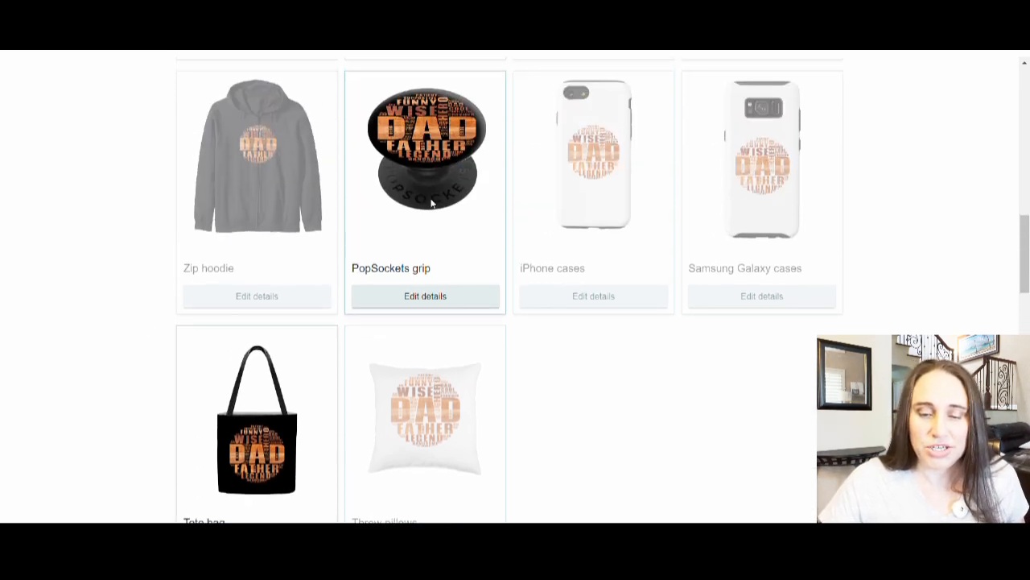
pyautogui.scroll(8, 459, 249)
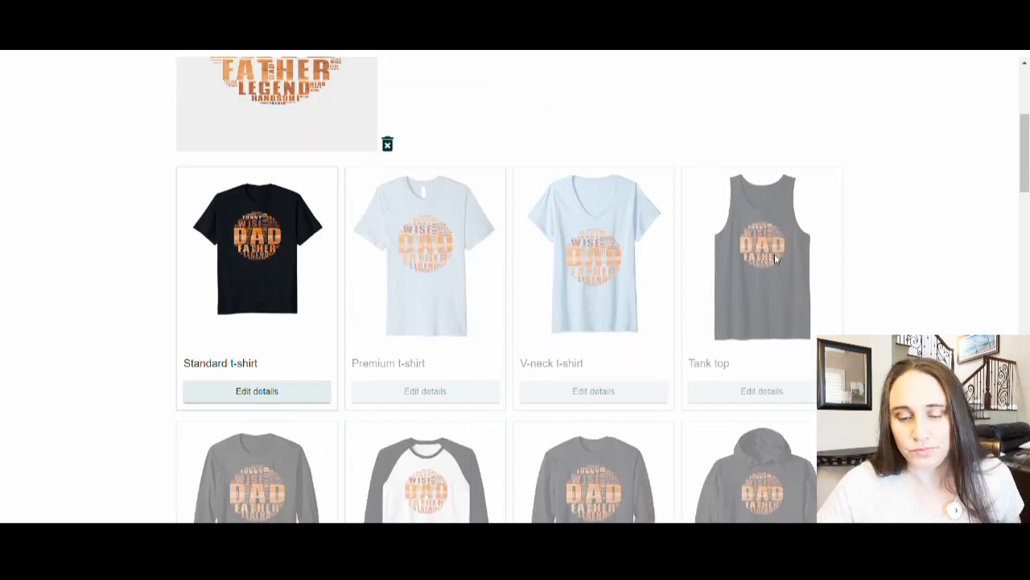
pyautogui.scroll(-5, 339, 225)
pyautogui.scroll(-12, 377, 220)
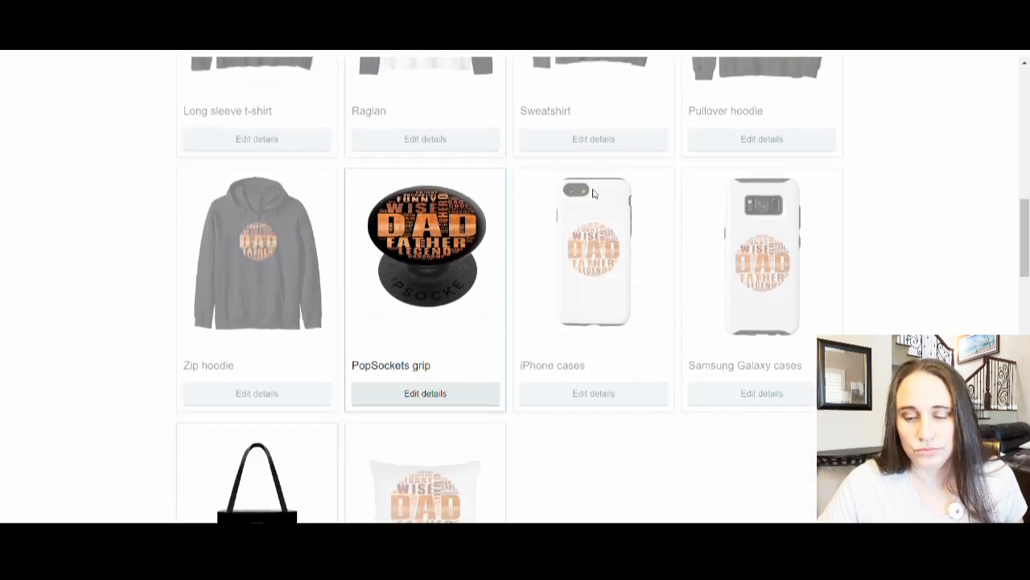
pyautogui.scroll(-3, 164, 121)
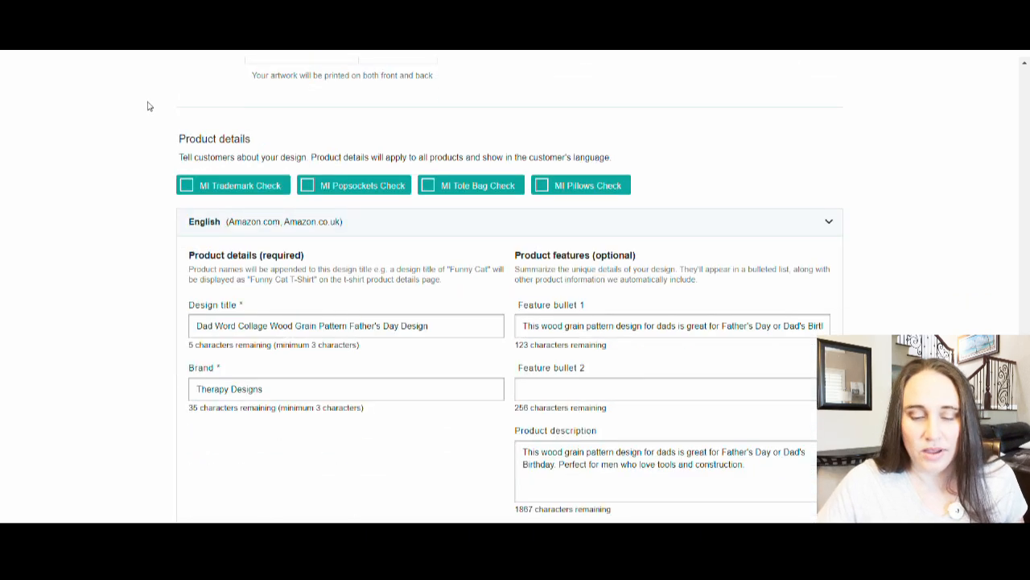
pyautogui.scroll(-1, 115, 90)
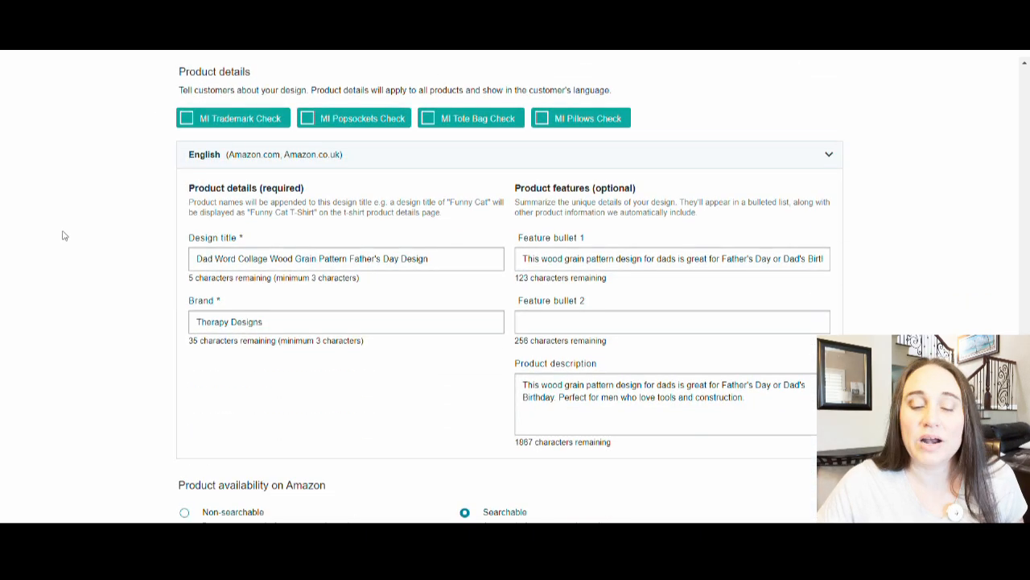
pyautogui.scroll(-2, 91, 242)
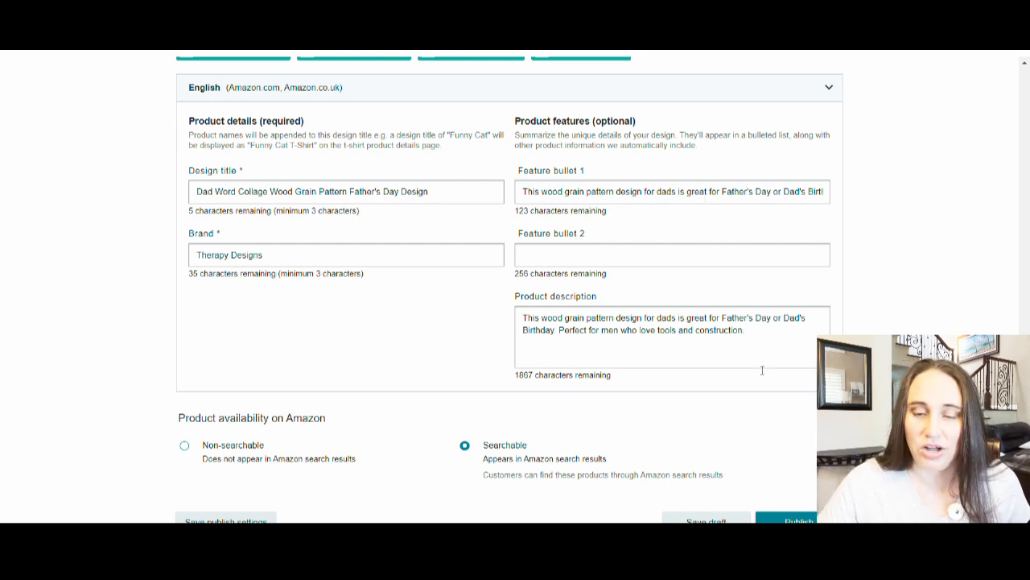
pyautogui.scroll(2, 416, 317)
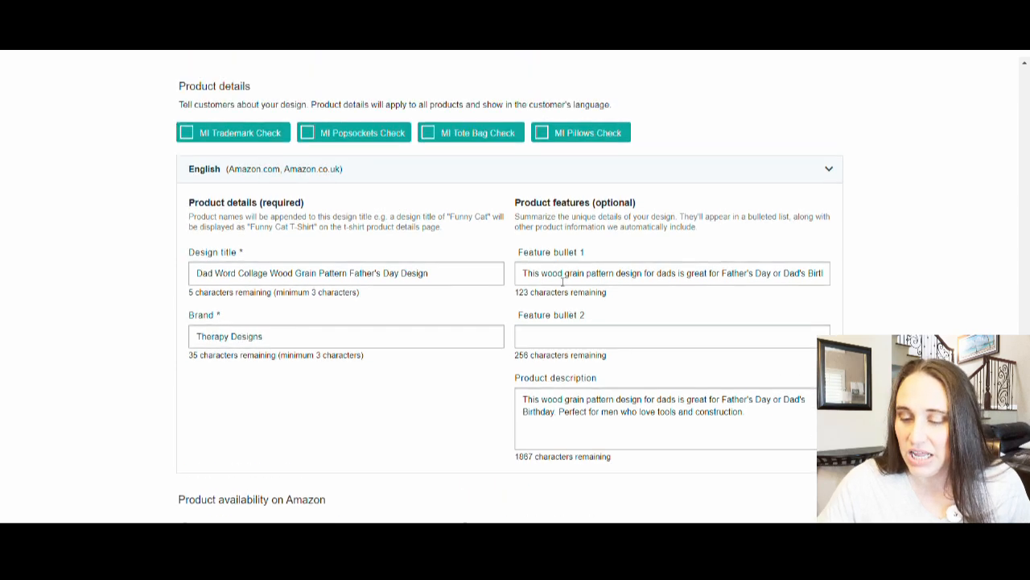
# Step: Publish the standard t-shirt, PopSockets grip and tote bag as searchable products and confirm the submission
pyautogui.scroll(-4, 660, 336)
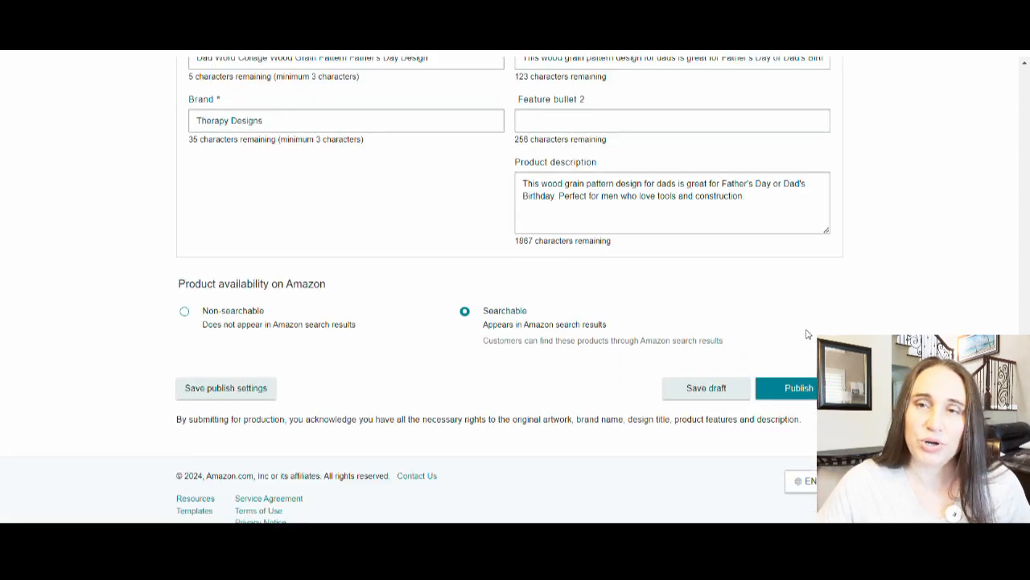
pyautogui.click(799, 388)
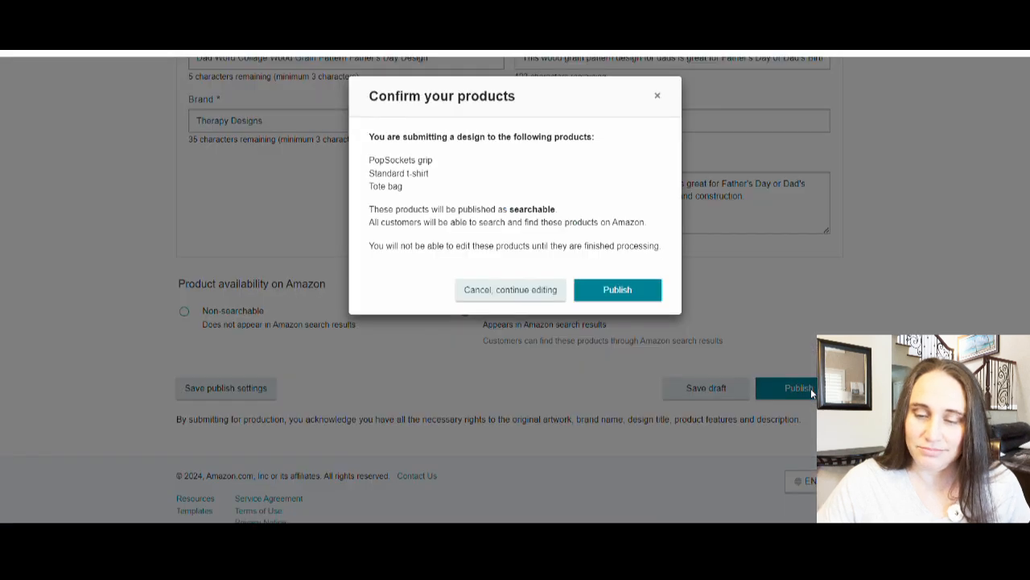
pyautogui.click(601, 290)
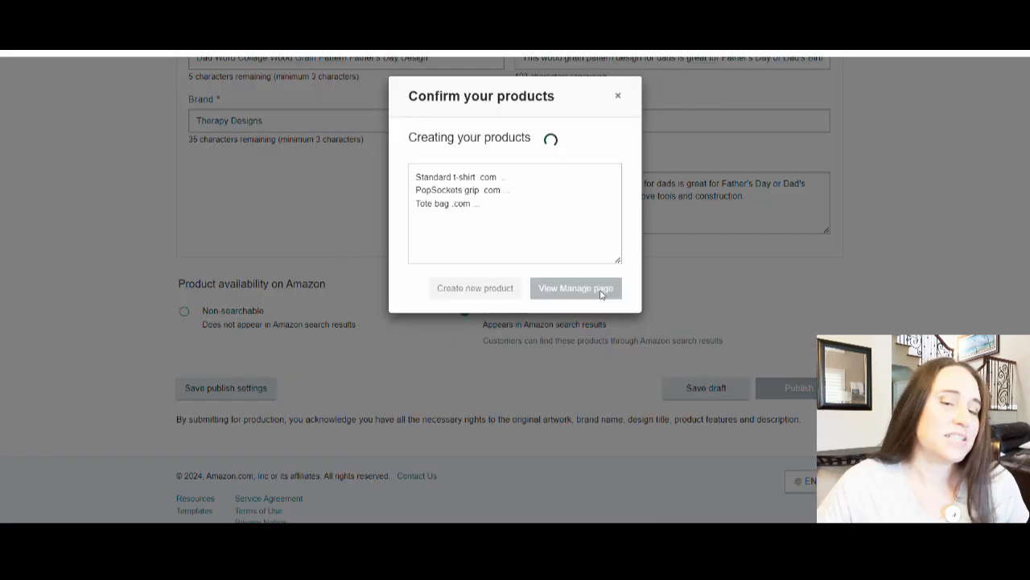